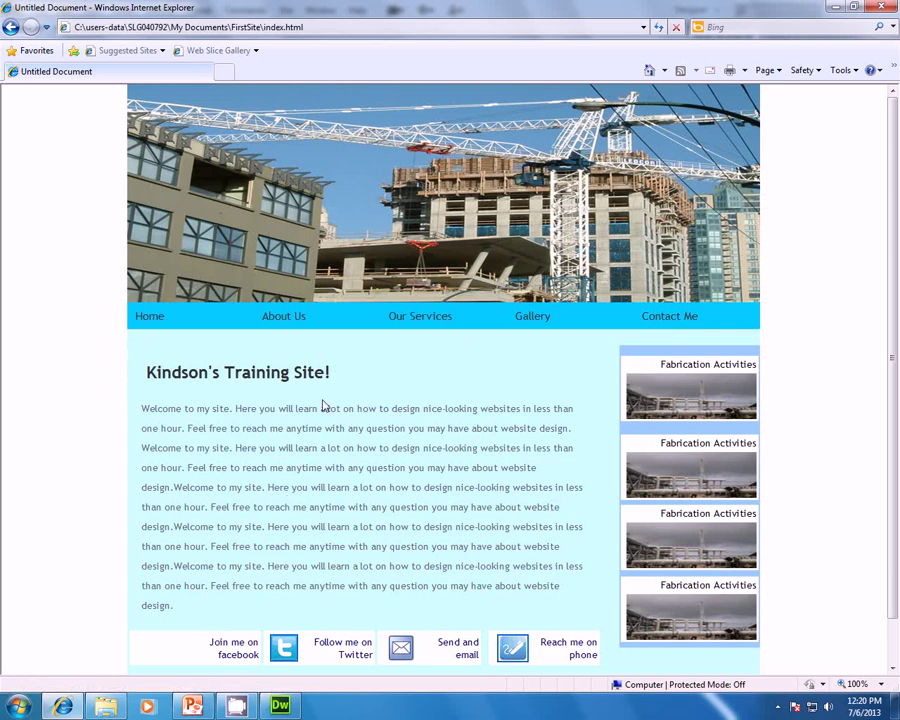
{"action": "scroll", "coordinate": [322, 405], "scroll_direction": "down", "scroll_amount": 1}
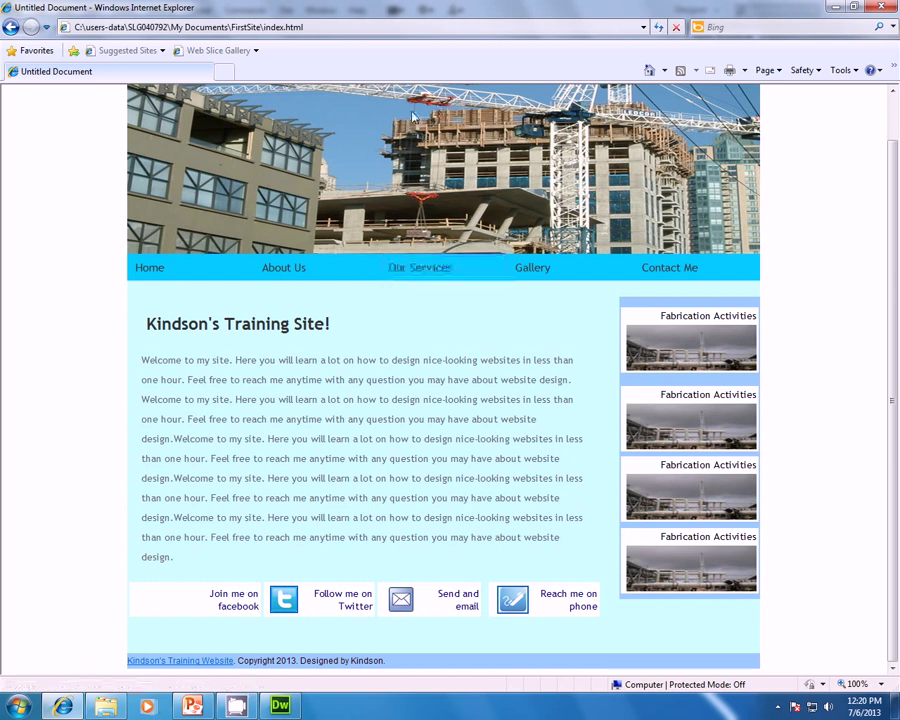
{"action": "scroll", "coordinate": [360, 96], "scroll_direction": "up", "scroll_amount": 1}
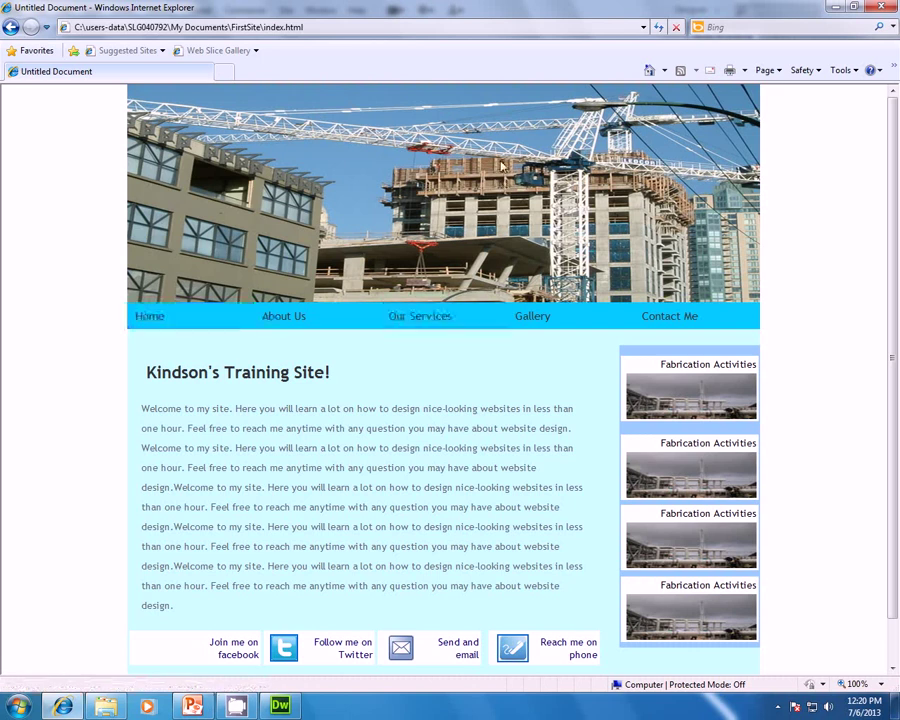
{"action": "scroll", "coordinate": [193, 291], "scroll_direction": "down", "scroll_amount": 2}
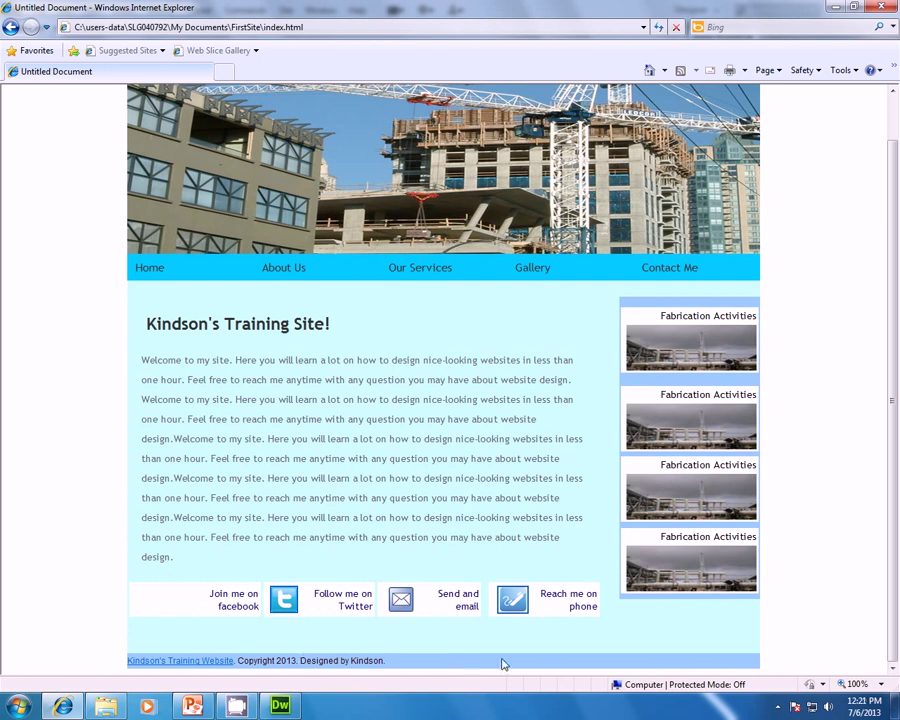
- Switch to Dreamweaver and insert a table with 4 rows and 1 column, 900 pixels wide, with border thickness 0
{"action": "left_click", "coordinate": [280, 706]}
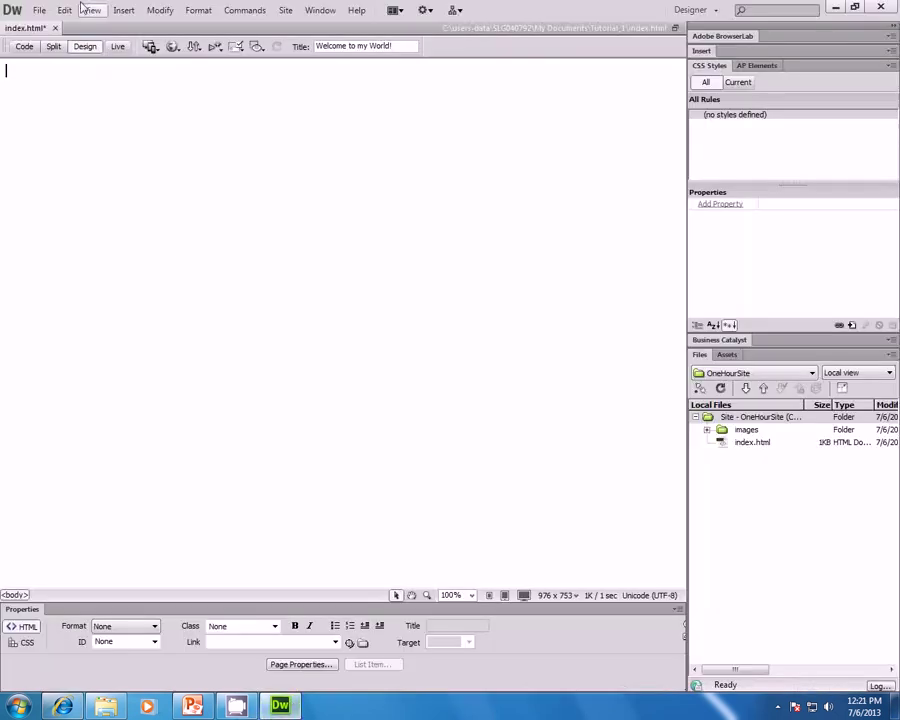
{"action": "left_click", "coordinate": [124, 11]}
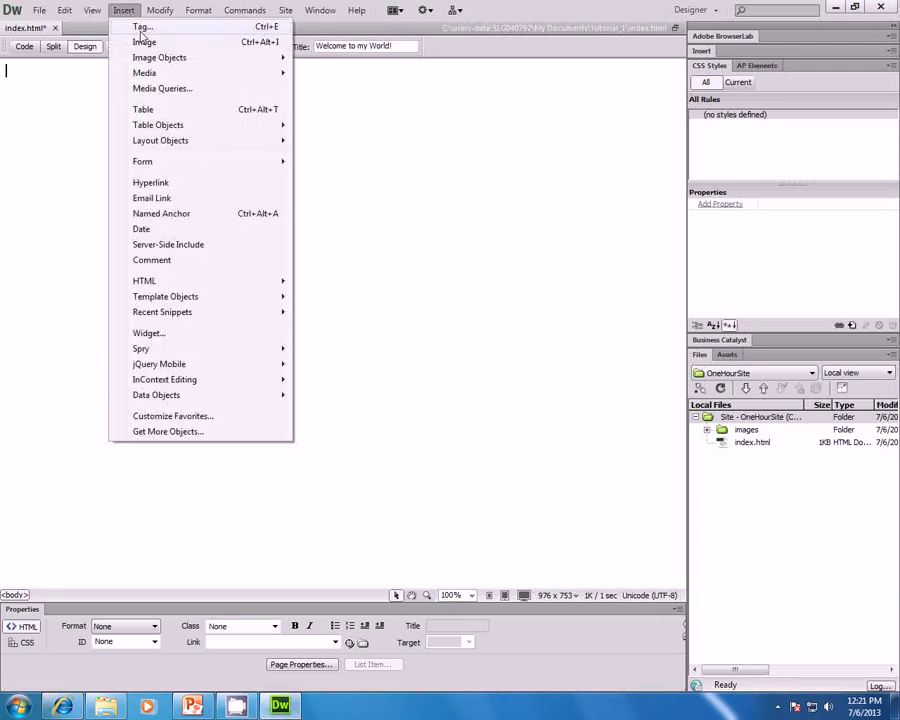
{"action": "left_click", "coordinate": [166, 112]}
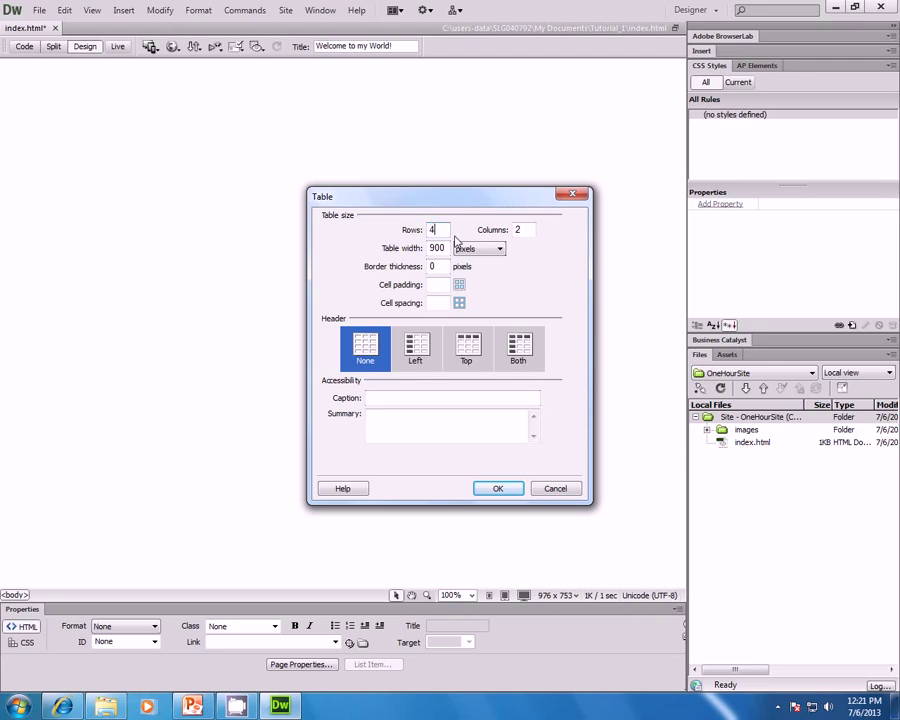
{"action": "key", "text": "Tab"}
{"action": "type", "text": "1"}
{"action": "left_click", "coordinate": [498, 488]}
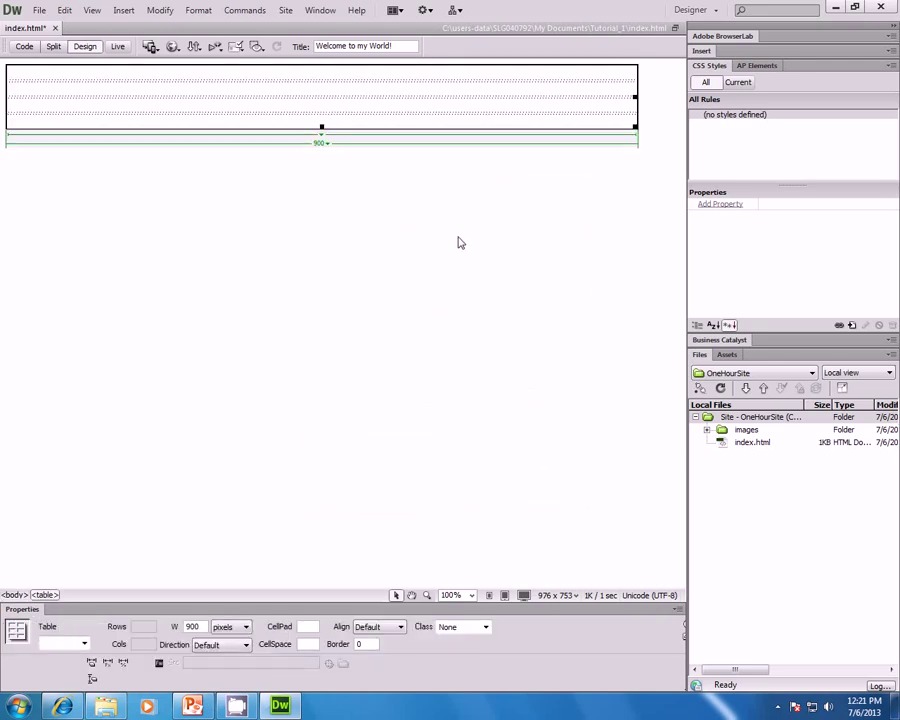
- Save the index.html page with the new table
{"action": "double_click", "coordinate": [195, 630]}
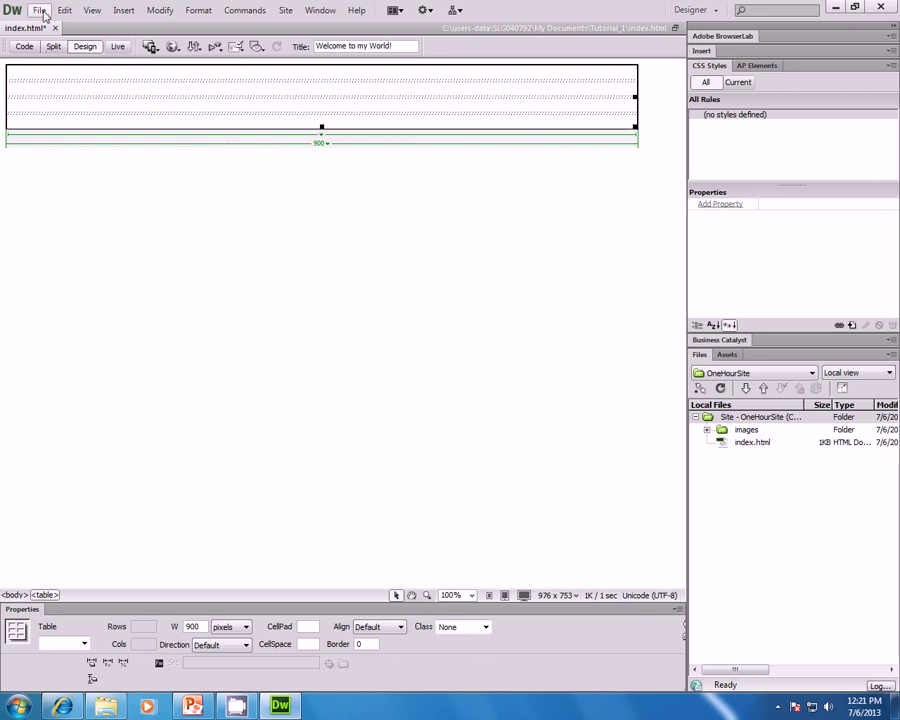
{"action": "left_click", "coordinate": [39, 11]}
{"action": "left_click", "coordinate": [60, 156]}
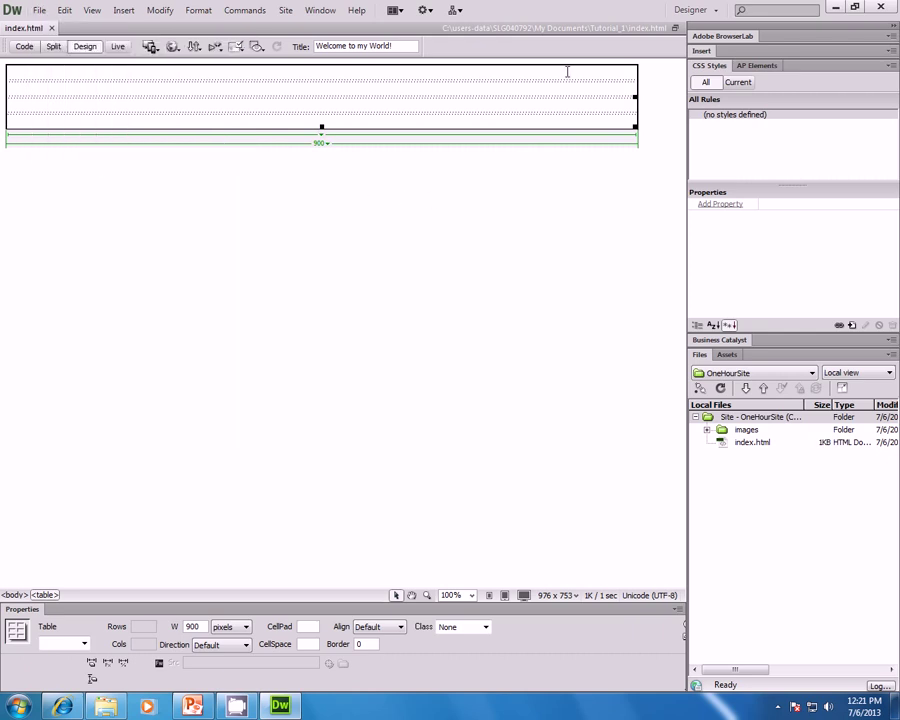
- Select the whole table and set its alignment to Center on the page
{"action": "left_click", "coordinate": [633, 97]}
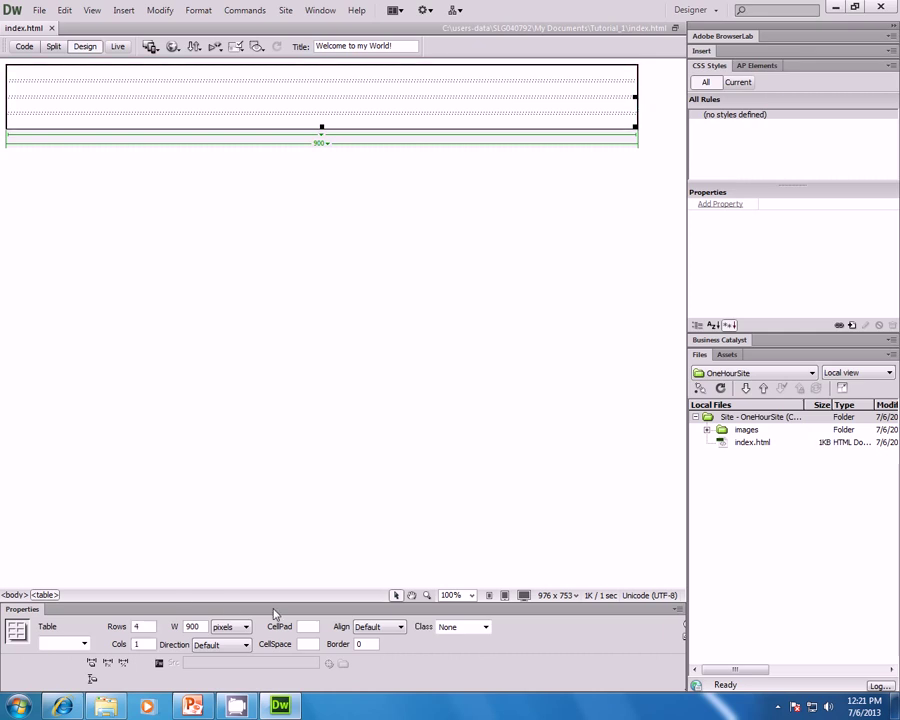
{"action": "left_click", "coordinate": [385, 631]}
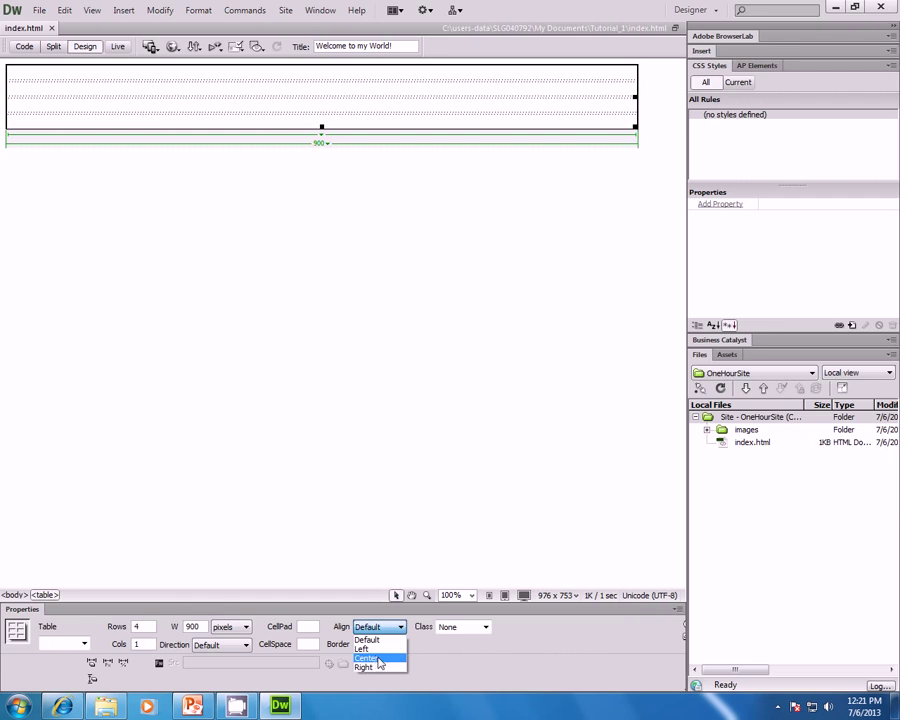
{"action": "left_click", "coordinate": [380, 659]}
{"action": "left_click", "coordinate": [432, 352]}
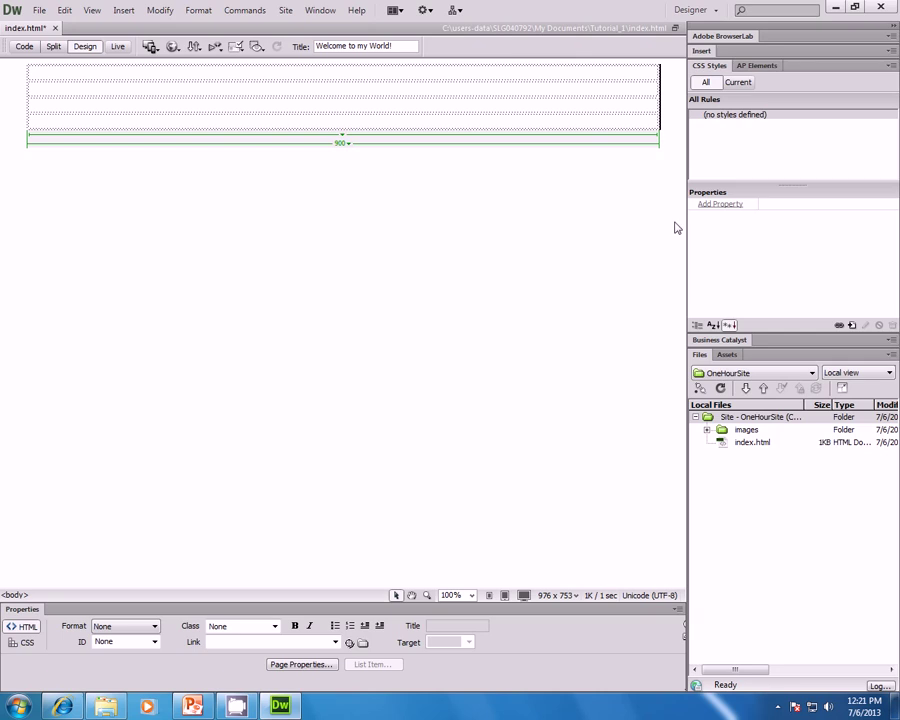
{"action": "left_click", "coordinate": [658, 116]}
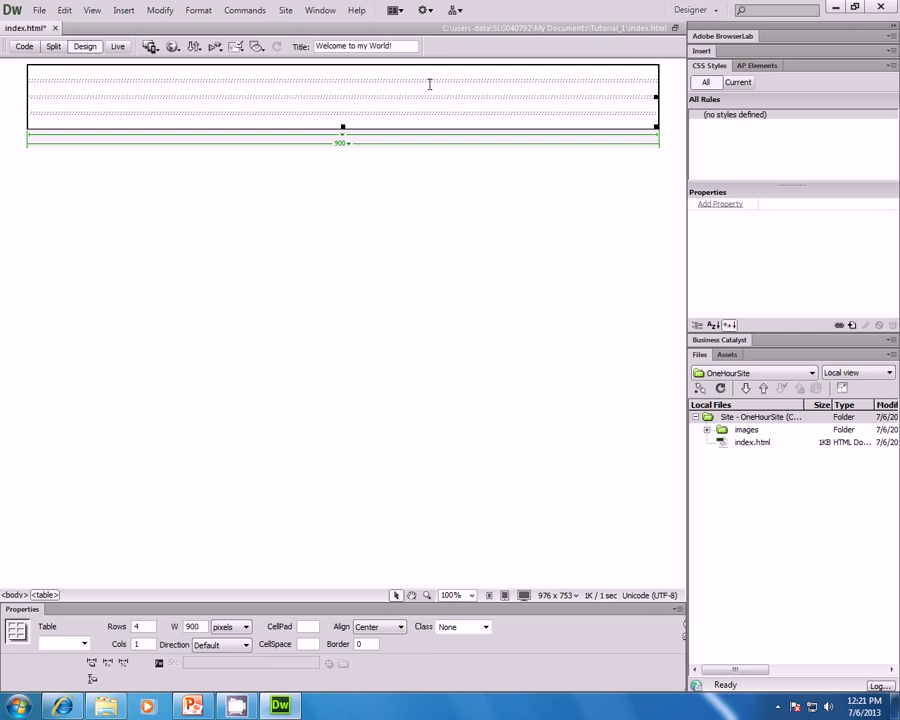
- Stretch the four table rows taller, making the first row about 130 pixels and the third about 231 pixels high
{"action": "left_click", "coordinate": [301, 72]}
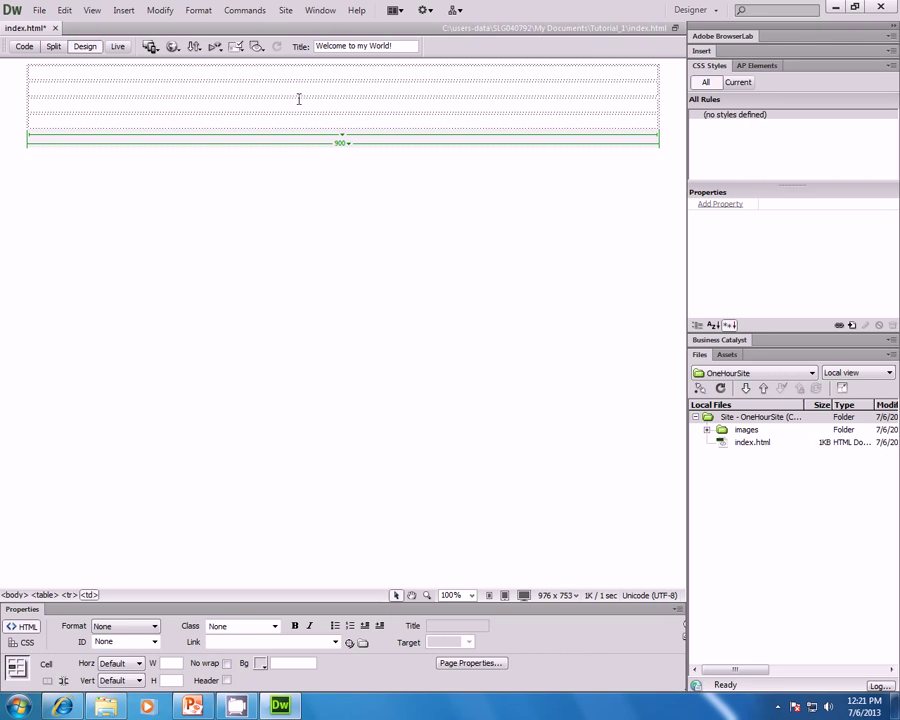
{"action": "left_click", "coordinate": [509, 128]}
{"action": "left_click_drag", "start_coordinate": [509, 140], "coordinate": [536, 423]}
{"action": "left_click_drag", "start_coordinate": [425, 114], "coordinate": [440, 259]}
{"action": "left_click_drag", "start_coordinate": [403, 569], "coordinate": [396, 397]}
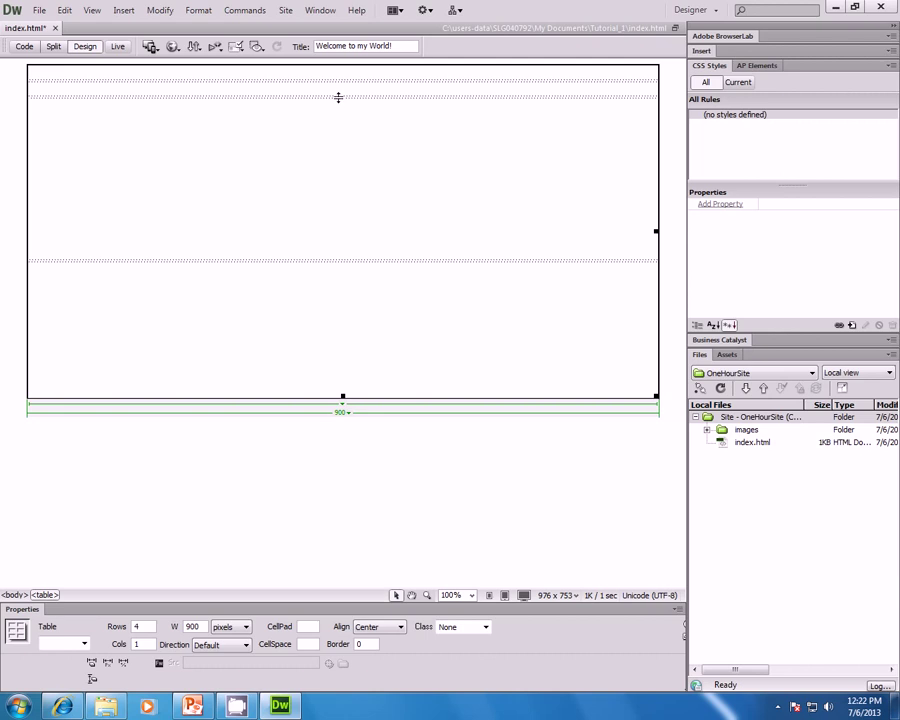
{"action": "left_click_drag", "start_coordinate": [338, 97], "coordinate": [340, 193]}
{"action": "left_click_drag", "start_coordinate": [345, 82], "coordinate": [344, 157]}
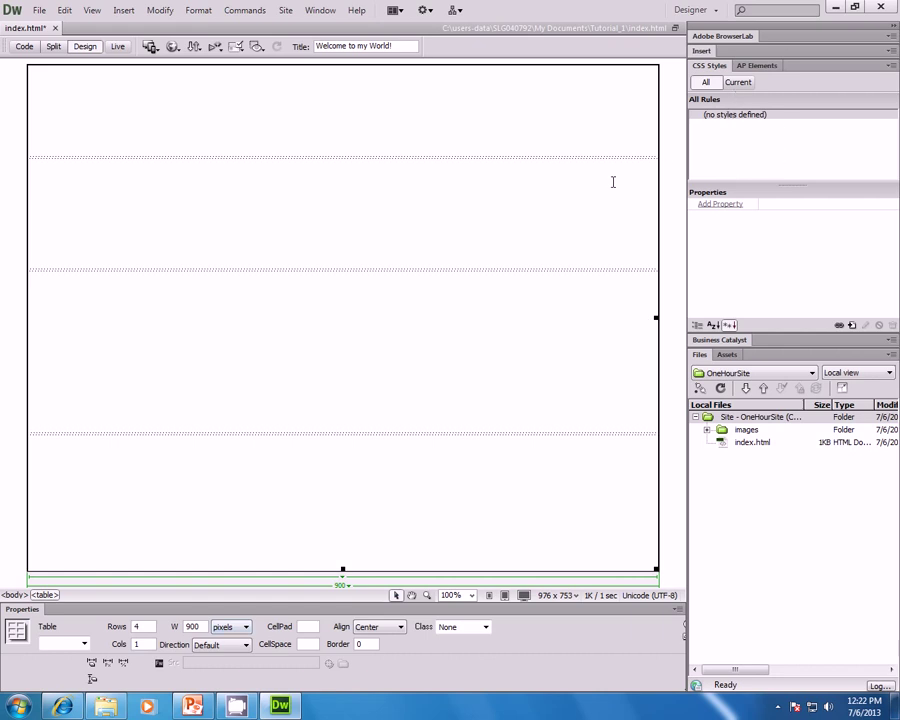
- Create a new CSS class rule named .table, defined in this document only
{"action": "left_click", "coordinate": [852, 326]}
{"action": "left_click", "coordinate": [400, 256]}
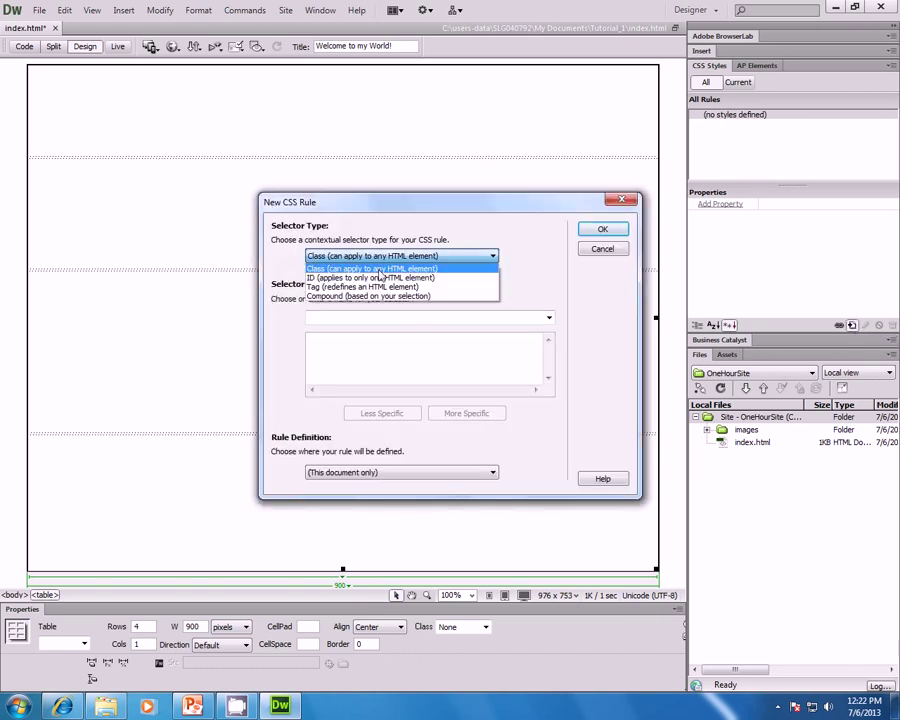
{"action": "left_click", "coordinate": [392, 217]}
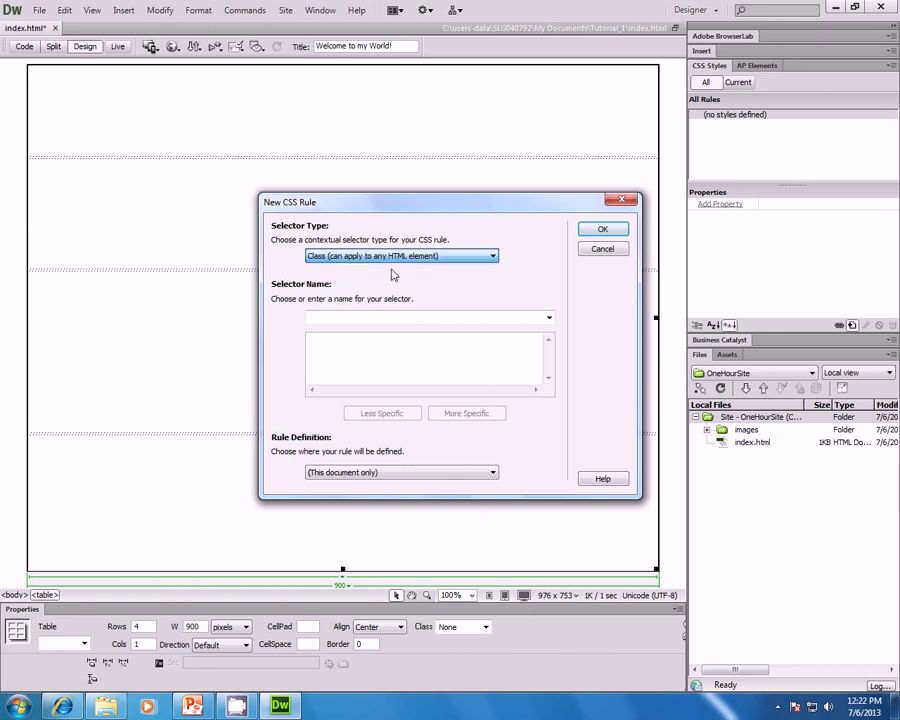
{"action": "left_click", "coordinate": [374, 318]}
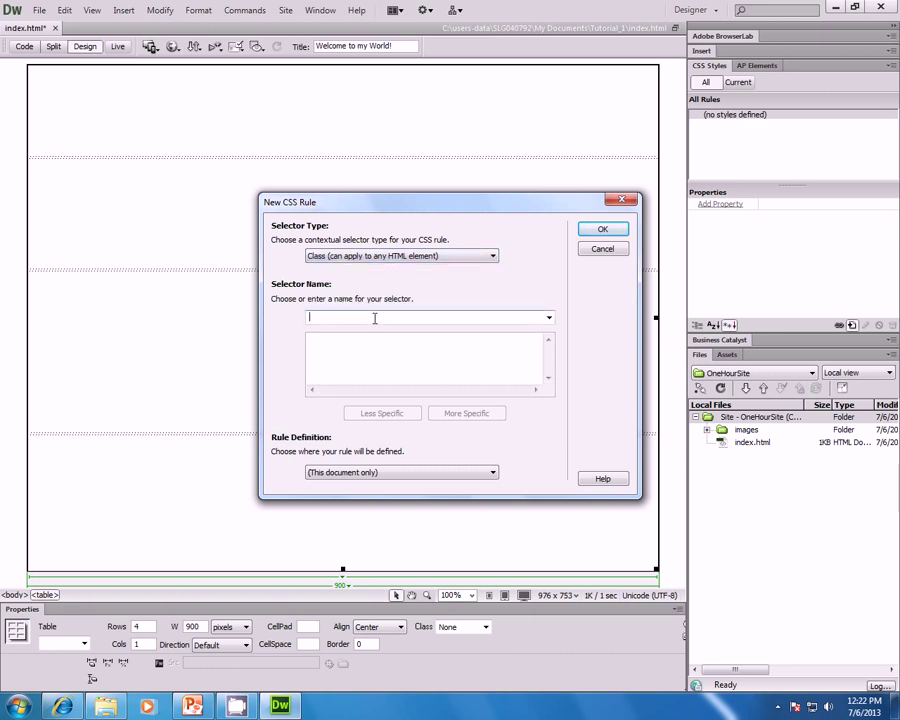
{"action": "type", "text": ".table"}
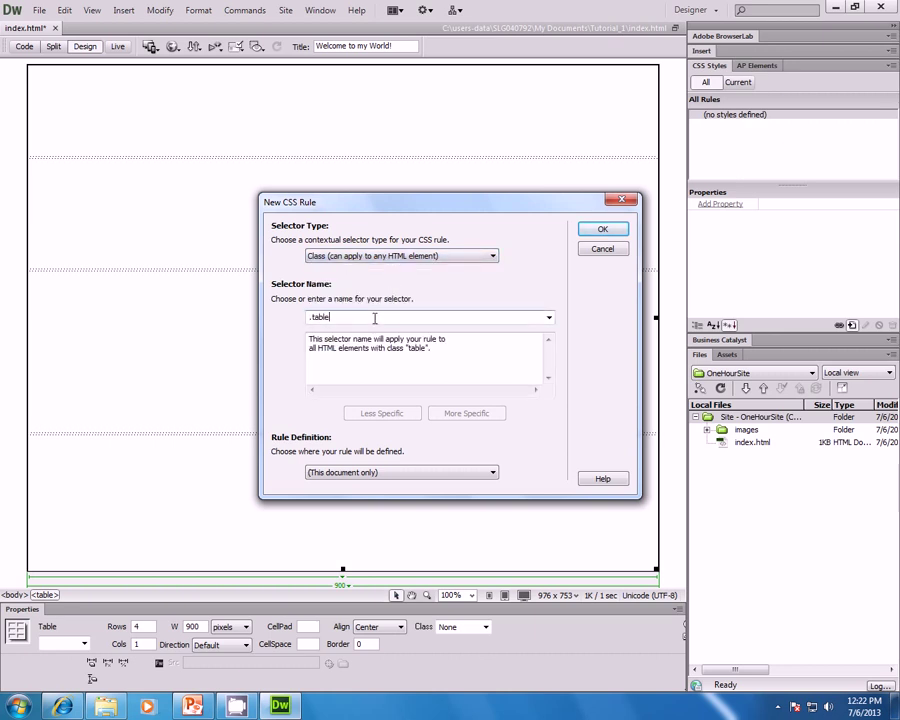
{"action": "left_click", "coordinate": [606, 230]}
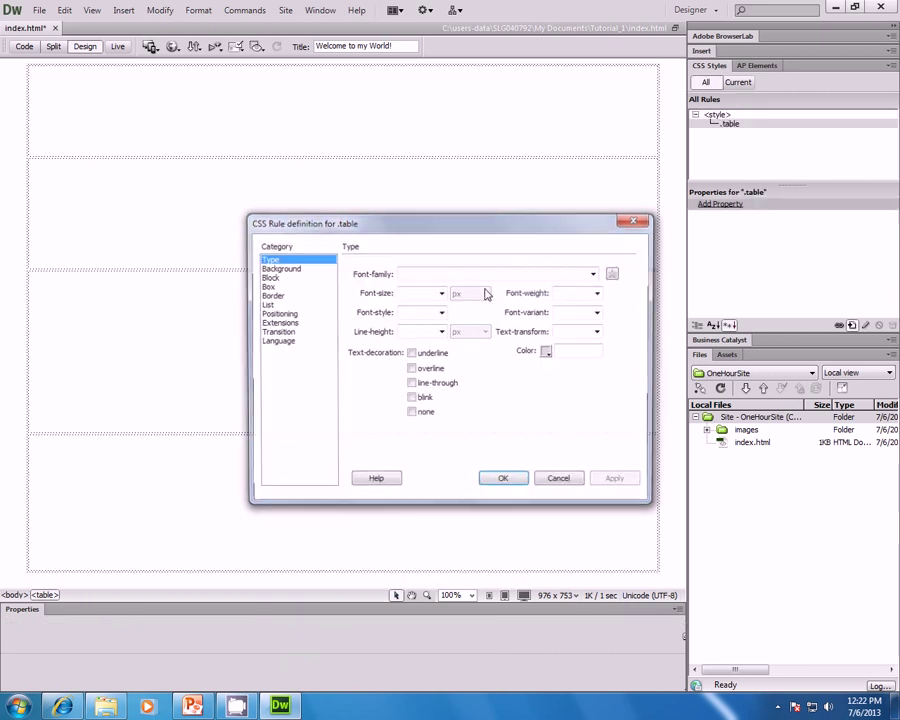
- Set the .table rule's background color to #CFF and apply the rule definition
{"action": "left_click", "coordinate": [285, 268]}
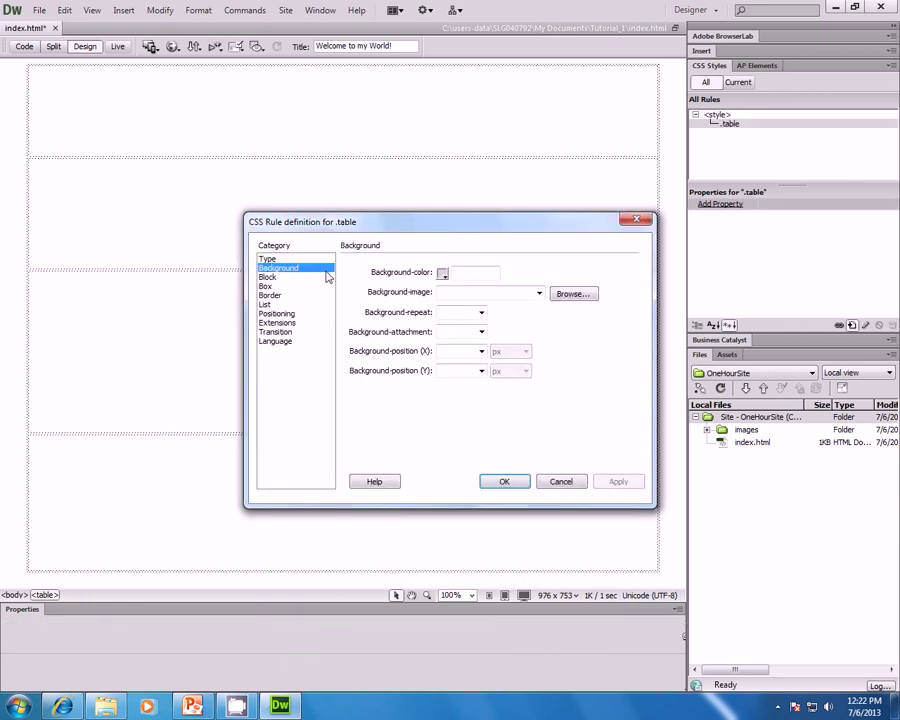
{"action": "left_click", "coordinate": [443, 274]}
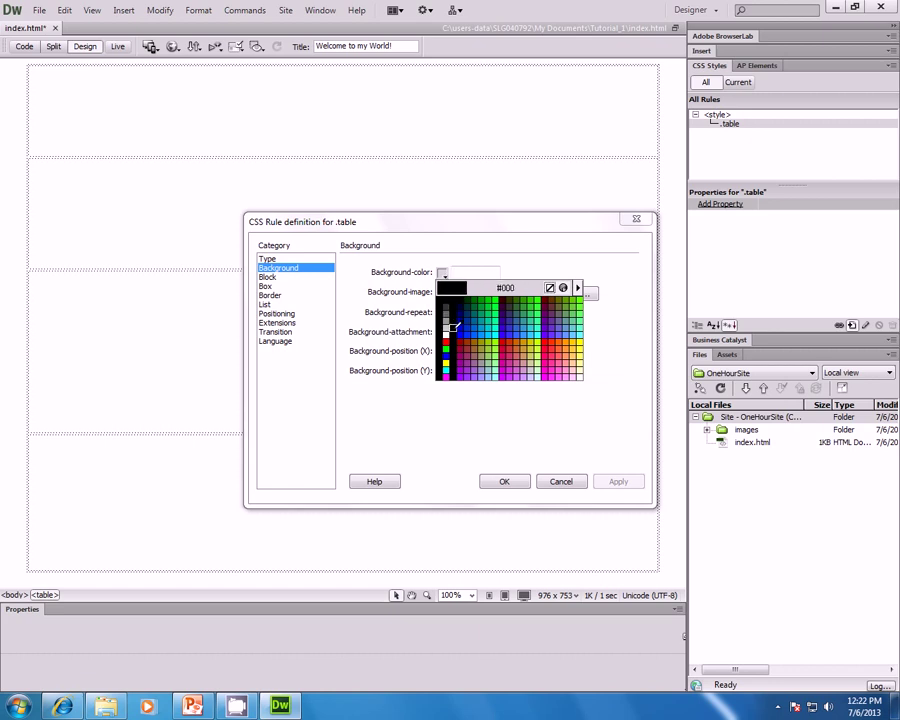
{"action": "left_click", "coordinate": [541, 375]}
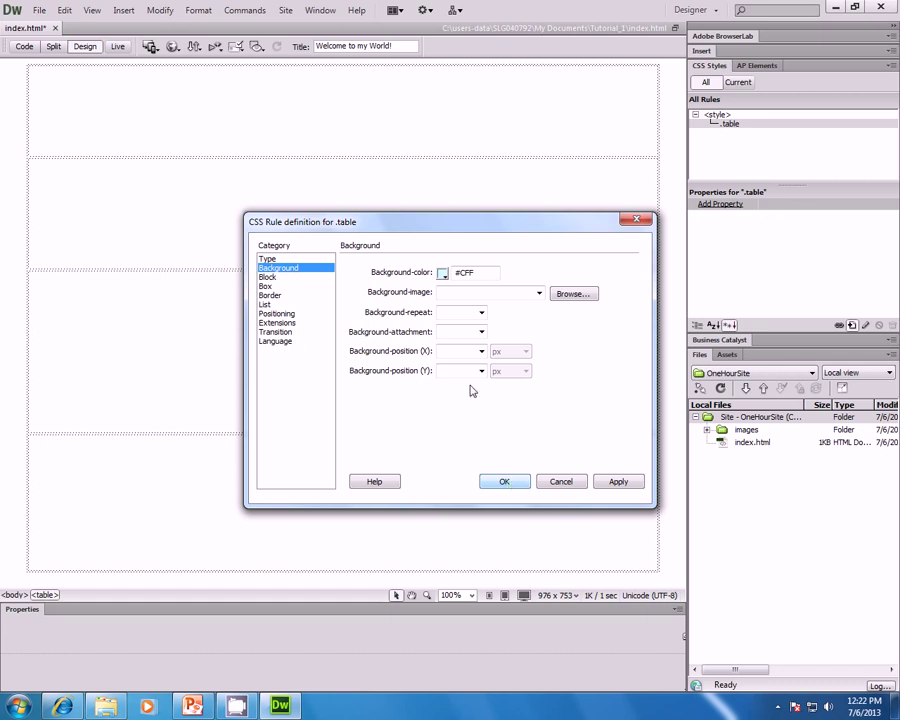
{"action": "left_click", "coordinate": [445, 276]}
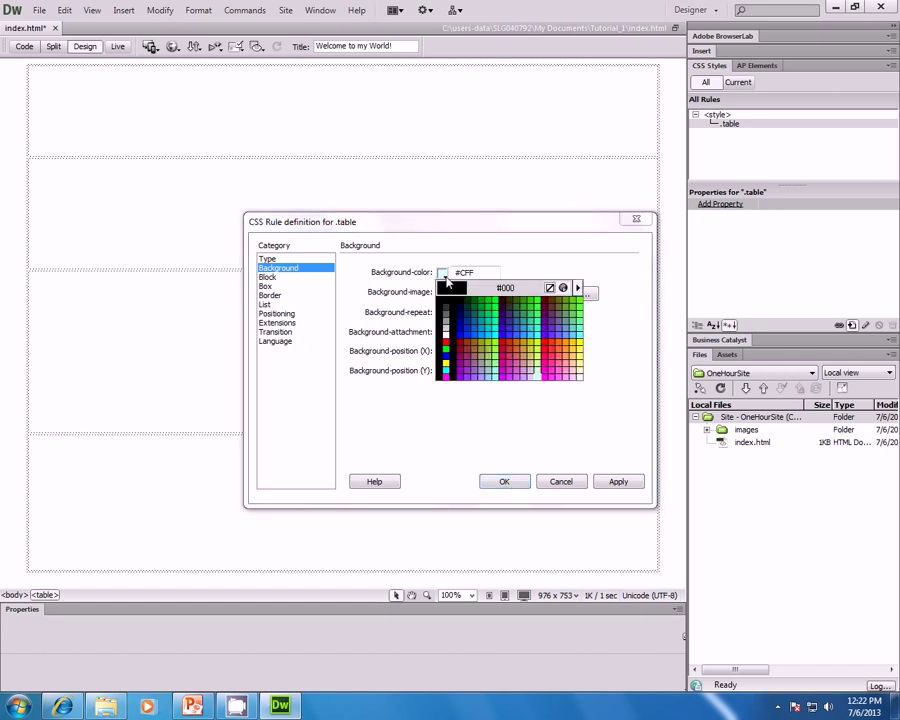
{"action": "left_click", "coordinate": [541, 373]}
{"action": "left_click", "coordinate": [614, 484]}
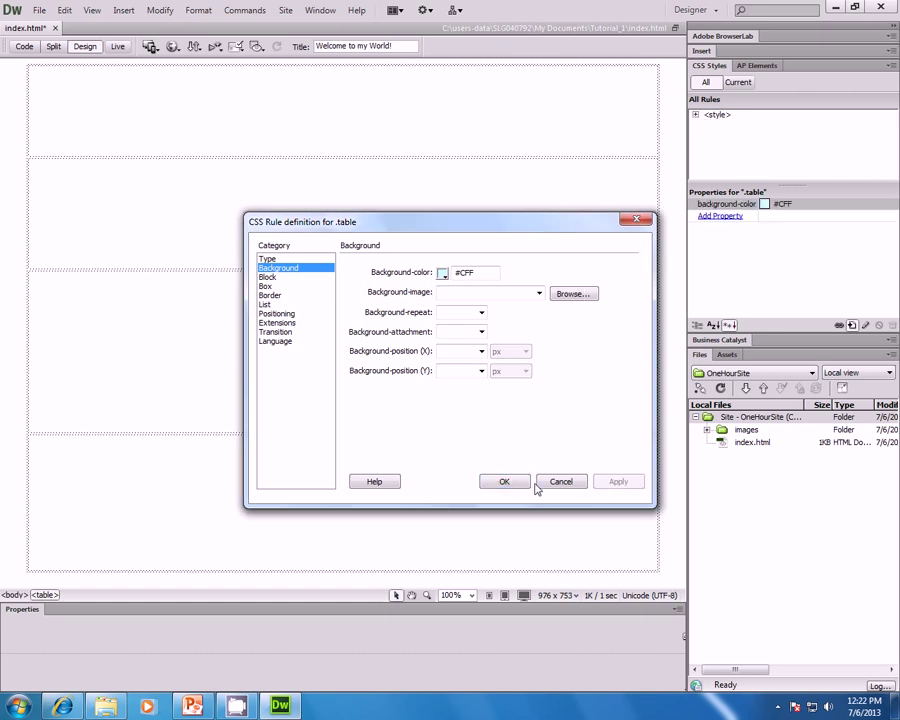
{"action": "left_click", "coordinate": [505, 482]}
- Select the whole table and assign the table class to it
{"action": "left_click", "coordinate": [569, 429]}
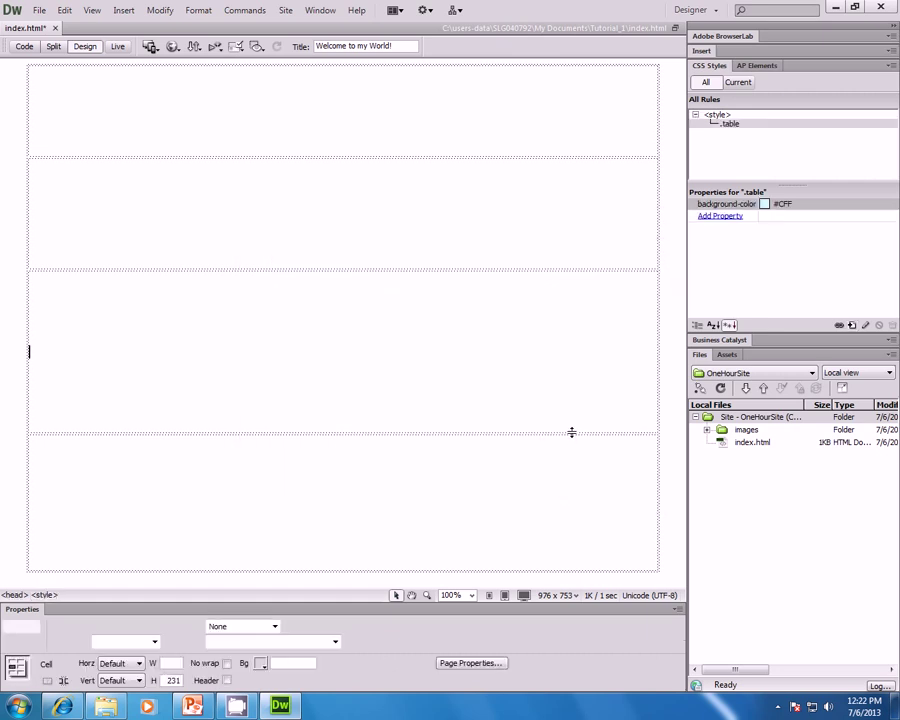
{"action": "left_click", "coordinate": [50, 595]}
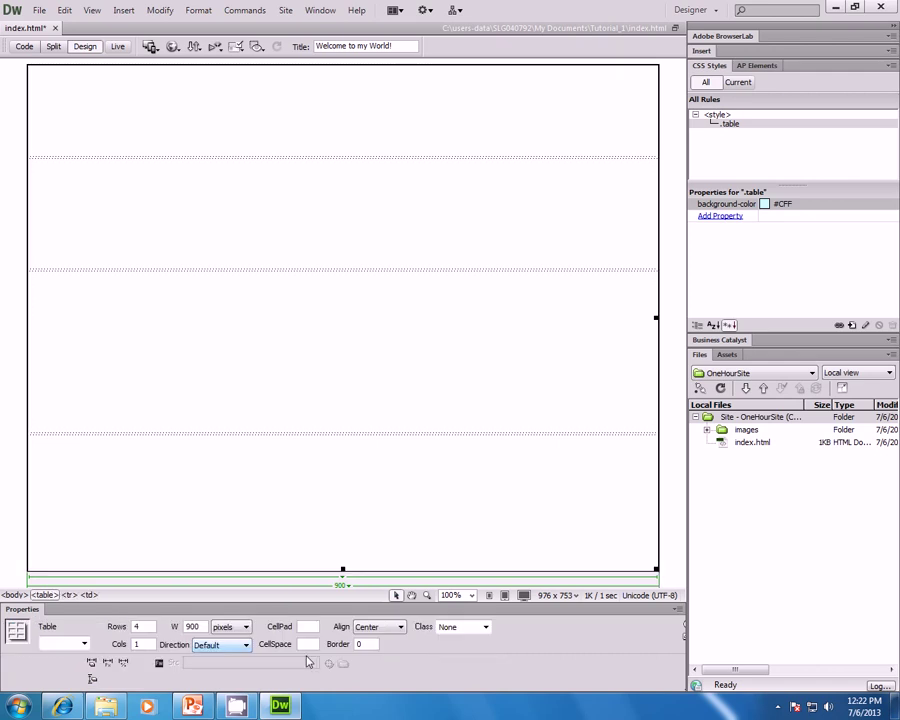
{"action": "left_click", "coordinate": [480, 628]}
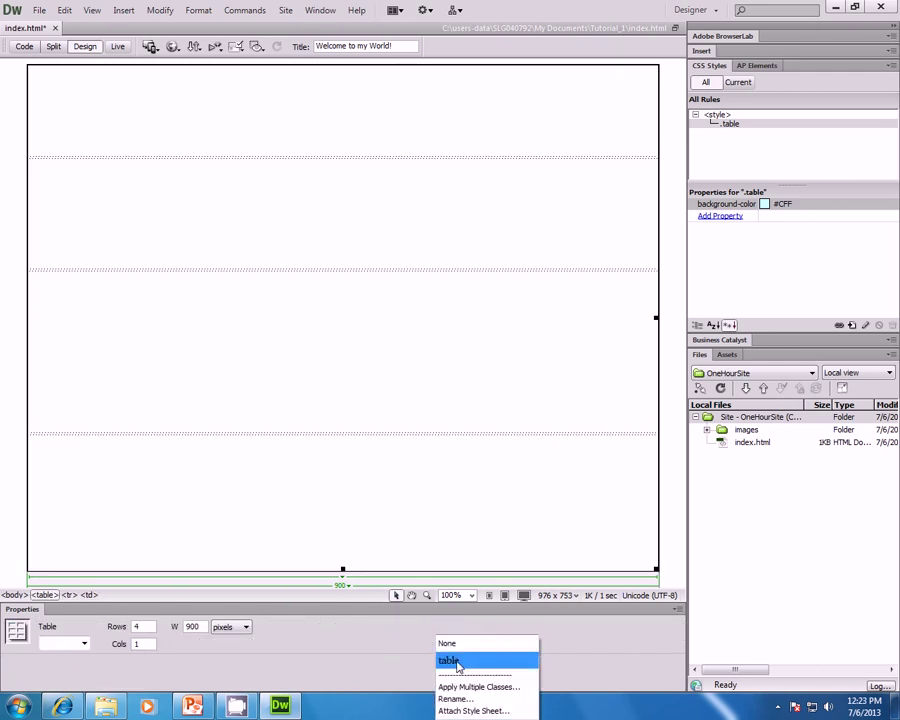
{"action": "left_click", "coordinate": [457, 662]}
{"action": "left_click", "coordinate": [542, 246]}
- Increase the height of the table's first row to about 159 pixels
{"action": "left_click", "coordinate": [338, 119]}
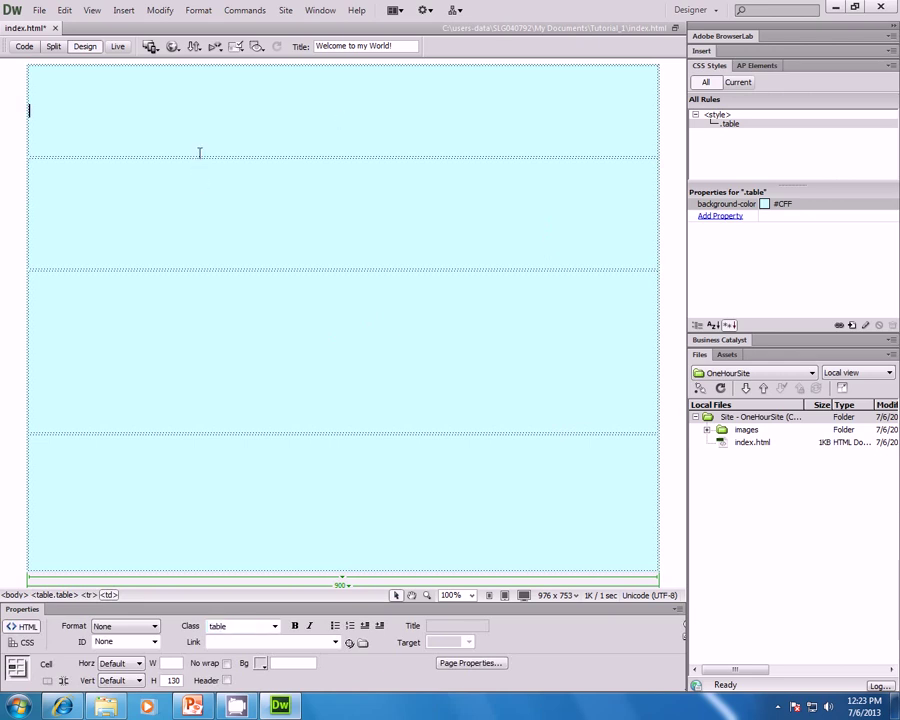
{"action": "left_click_drag", "start_coordinate": [198, 157], "coordinate": [240, 178]}
{"action": "left_click", "coordinate": [263, 124]}
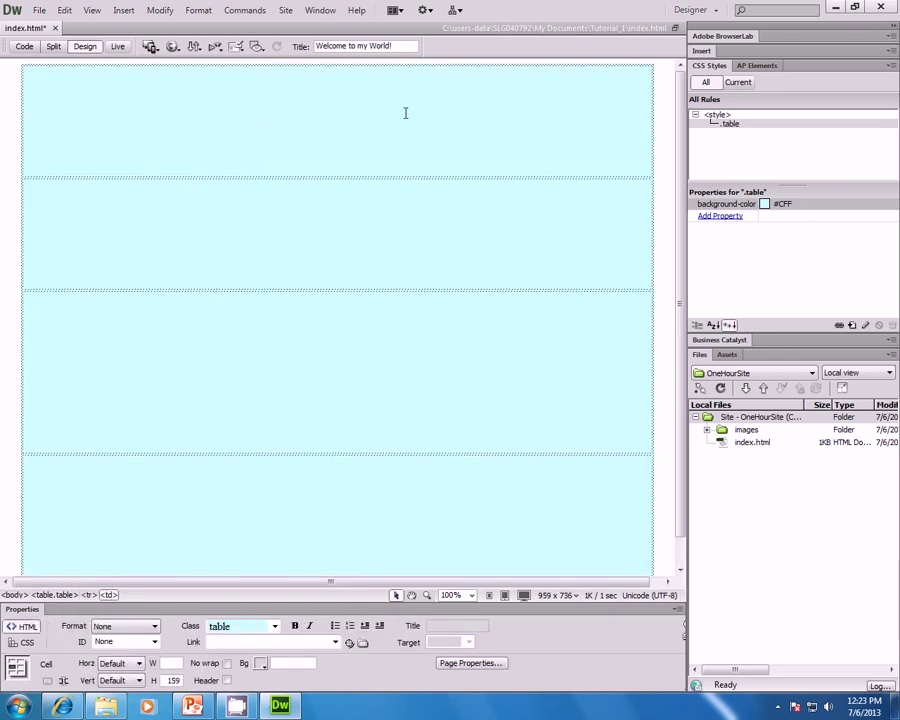
- Insert the Construction cranes image from the images folder into the table's first row with the alternate text "banner"
{"action": "left_click", "coordinate": [252, 124]}
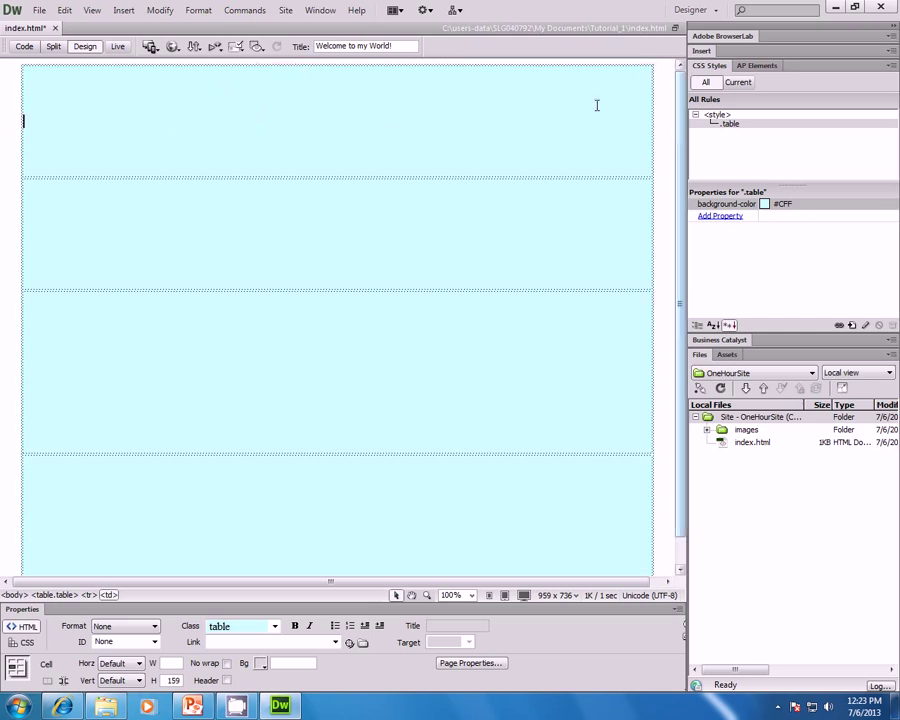
{"action": "left_click", "coordinate": [123, 10]}
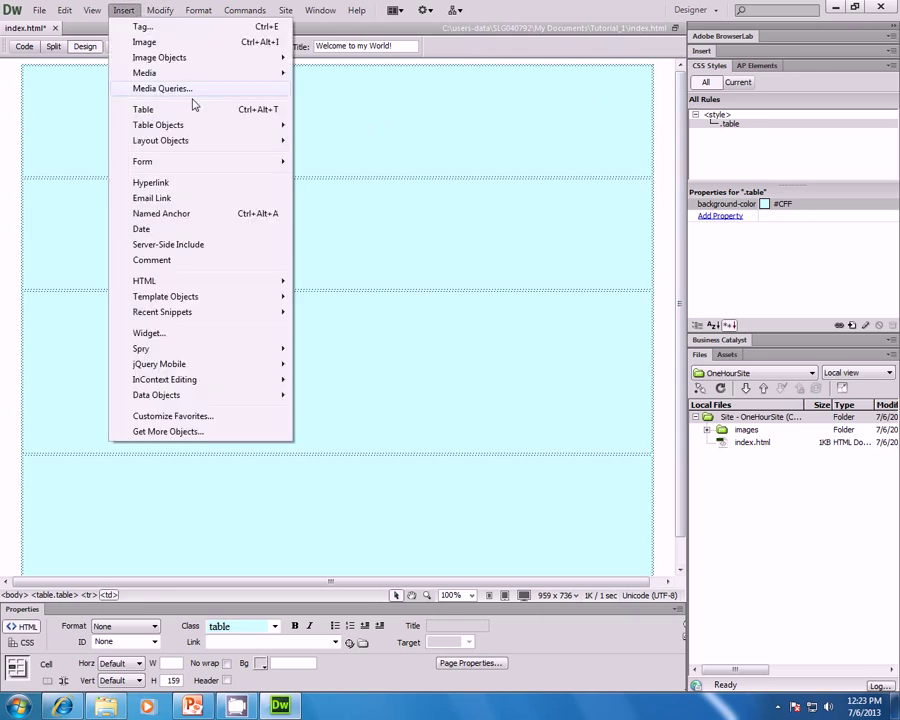
{"action": "left_click", "coordinate": [183, 46]}
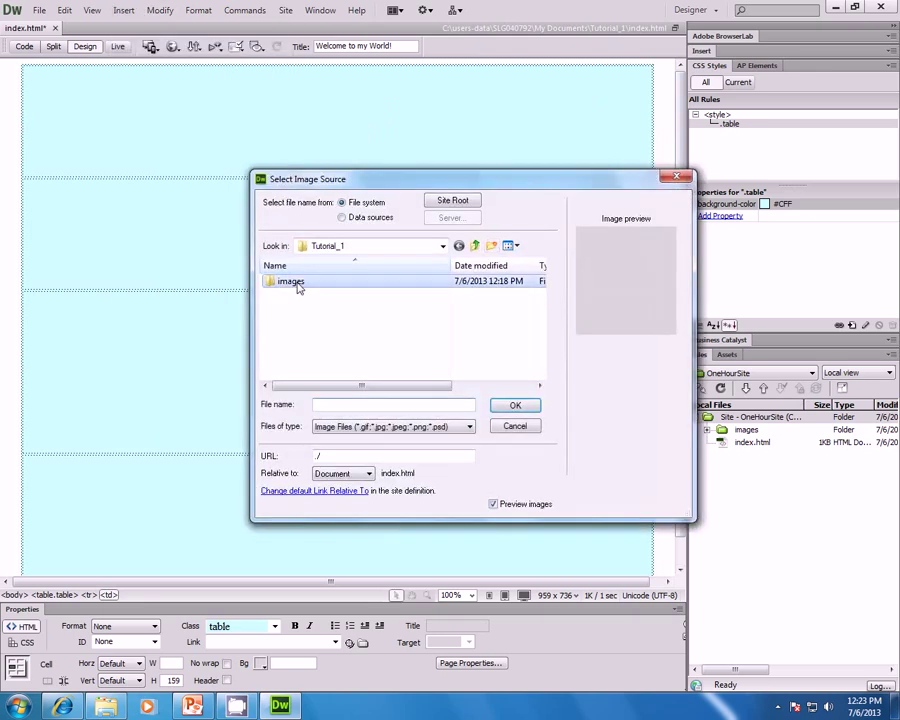
{"action": "double_click", "coordinate": [268, 280]}
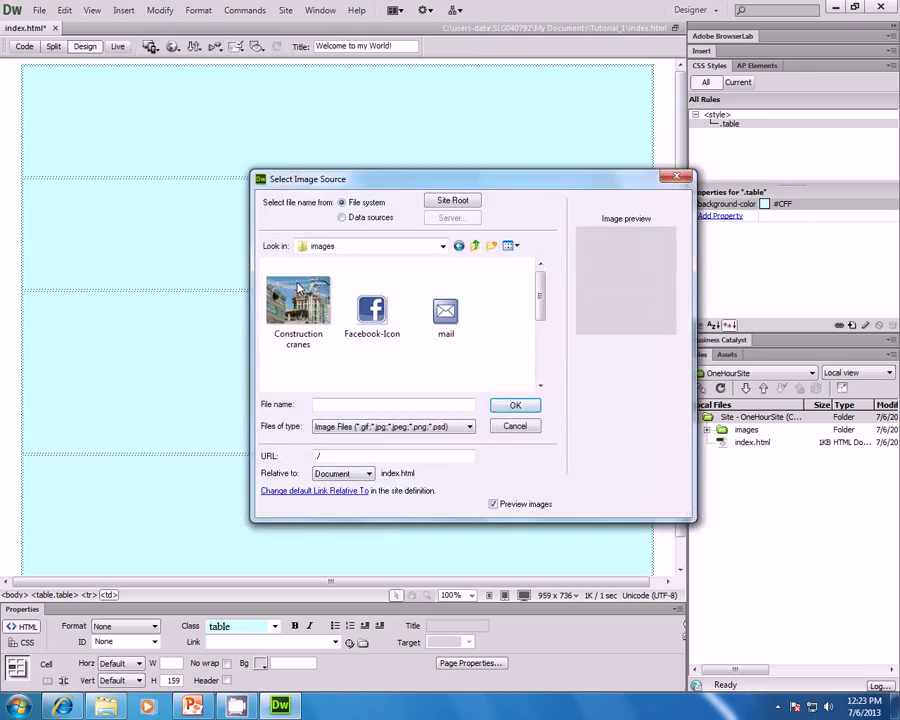
{"action": "left_click", "coordinate": [443, 246]}
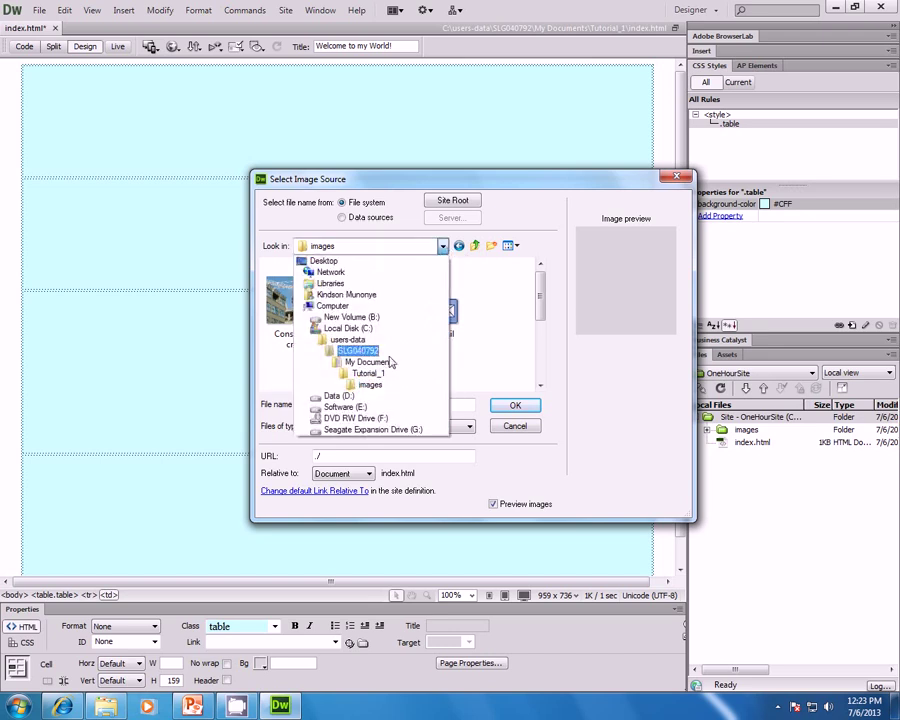
{"action": "left_click", "coordinate": [375, 380]}
{"action": "scroll", "coordinate": [544, 362], "scroll_direction": "down", "scroll_amount": 5}
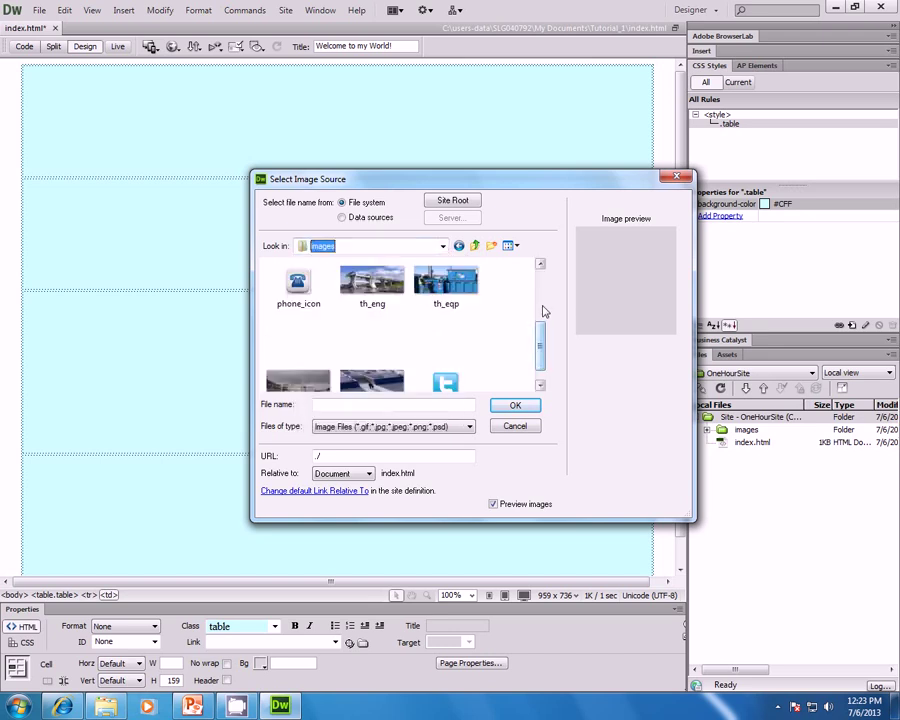
{"action": "scroll", "coordinate": [544, 297], "scroll_direction": "up", "scroll_amount": 5}
{"action": "left_click", "coordinate": [298, 305]}
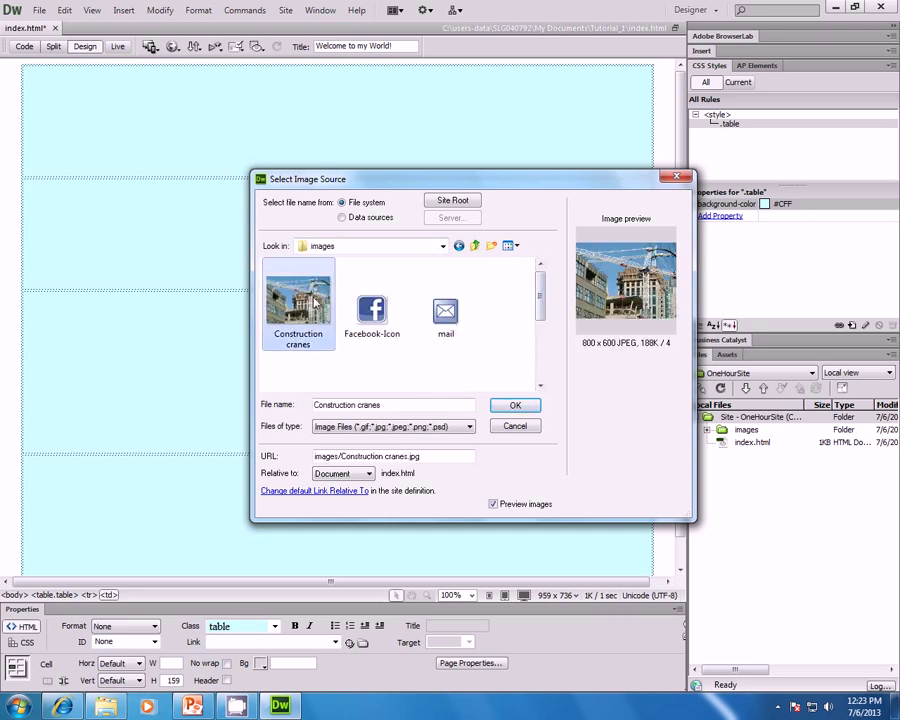
{"action": "left_click", "coordinate": [515, 406]}
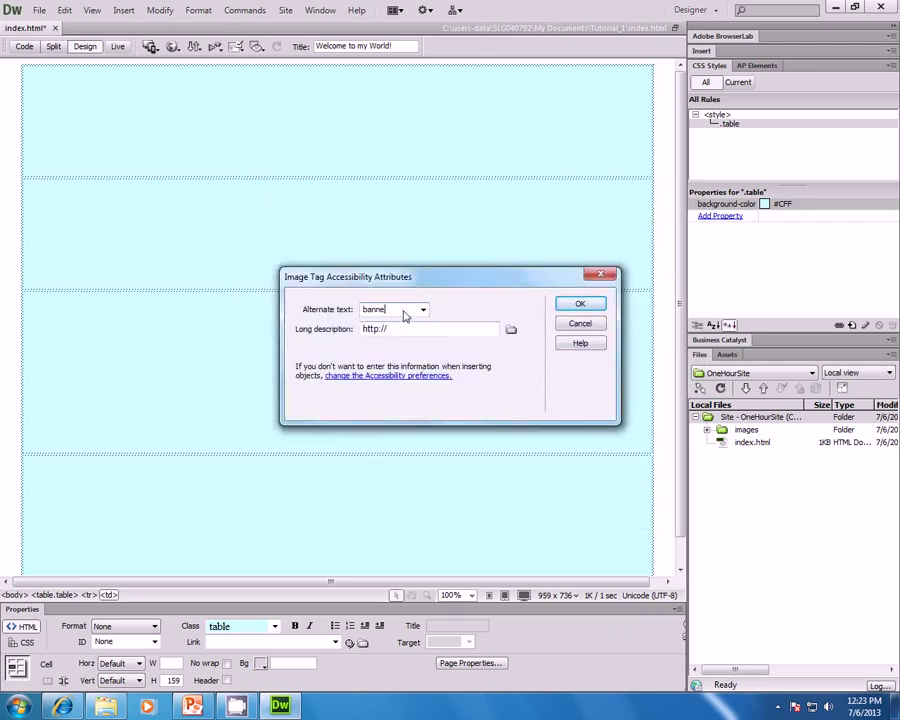
{"action": "left_click", "coordinate": [580, 303]}
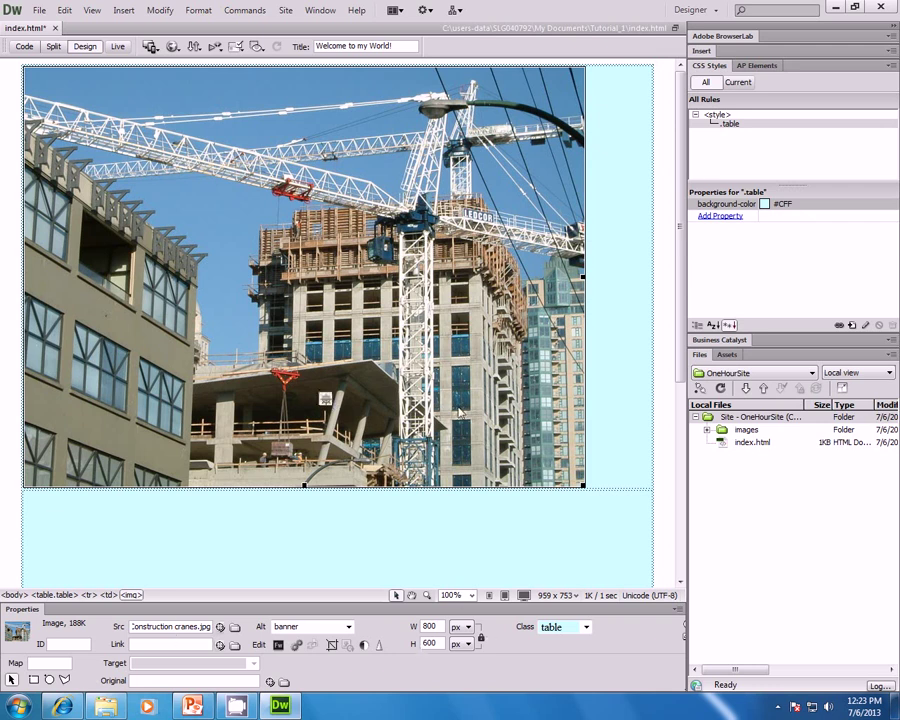
- Set the banner image's width to 900 px with its proportions locked
{"action": "double_click", "coordinate": [432, 626]}
{"action": "type", "text": "900"}
{"action": "key", "text": "Return"}
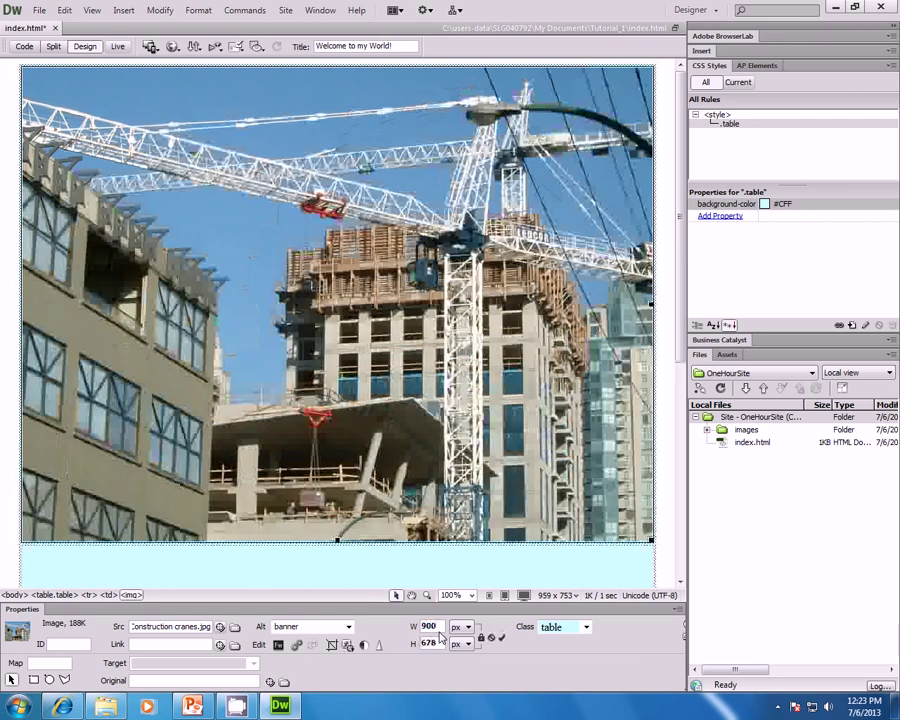
- Set the banner image's height to 280 px with its proportions locked, and let the first row fit the image
{"action": "double_click", "coordinate": [430, 643]}
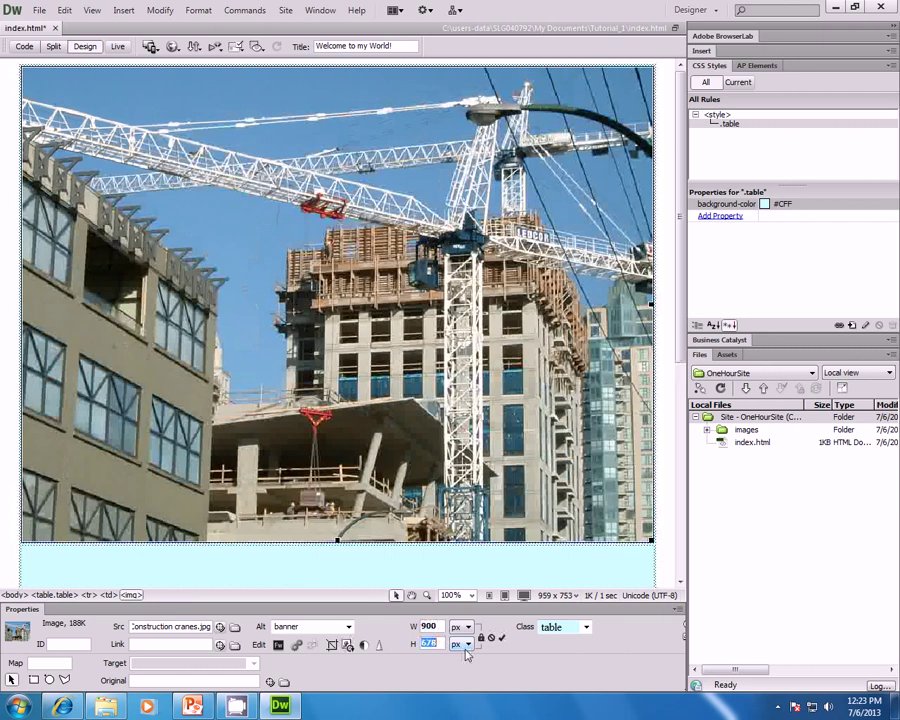
{"action": "type", "text": "2"}
{"action": "key", "text": "Return"}
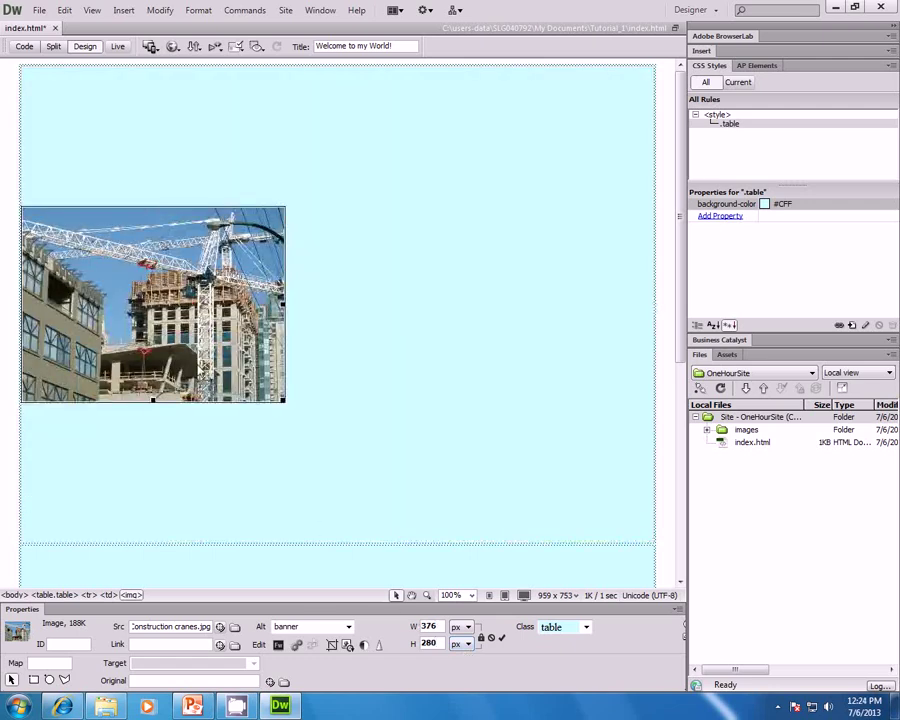
{"action": "left_click", "coordinate": [322, 545]}
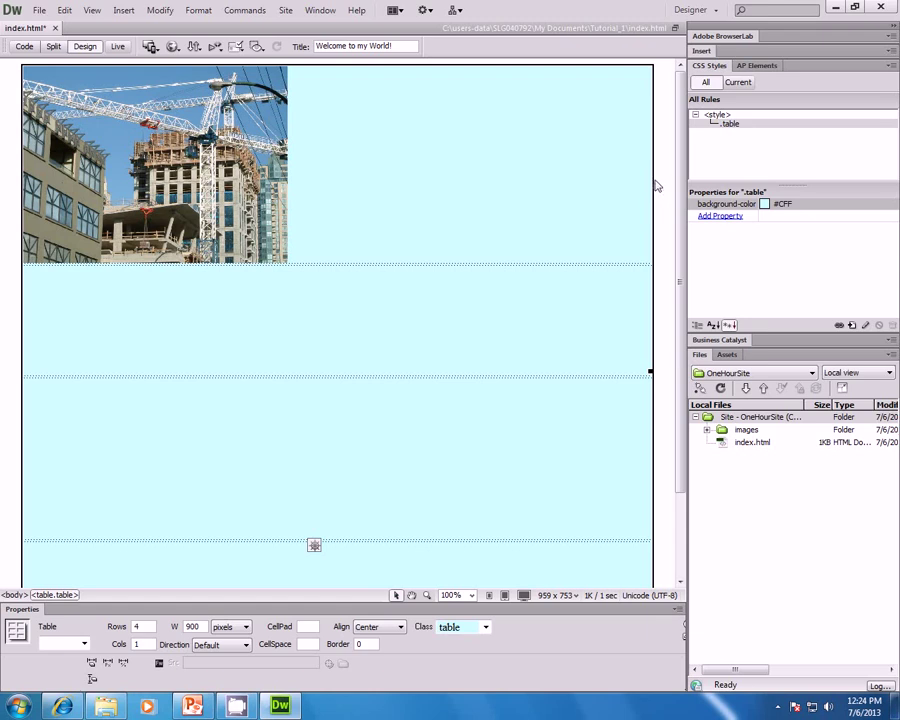
{"action": "left_click", "coordinate": [192, 706]}
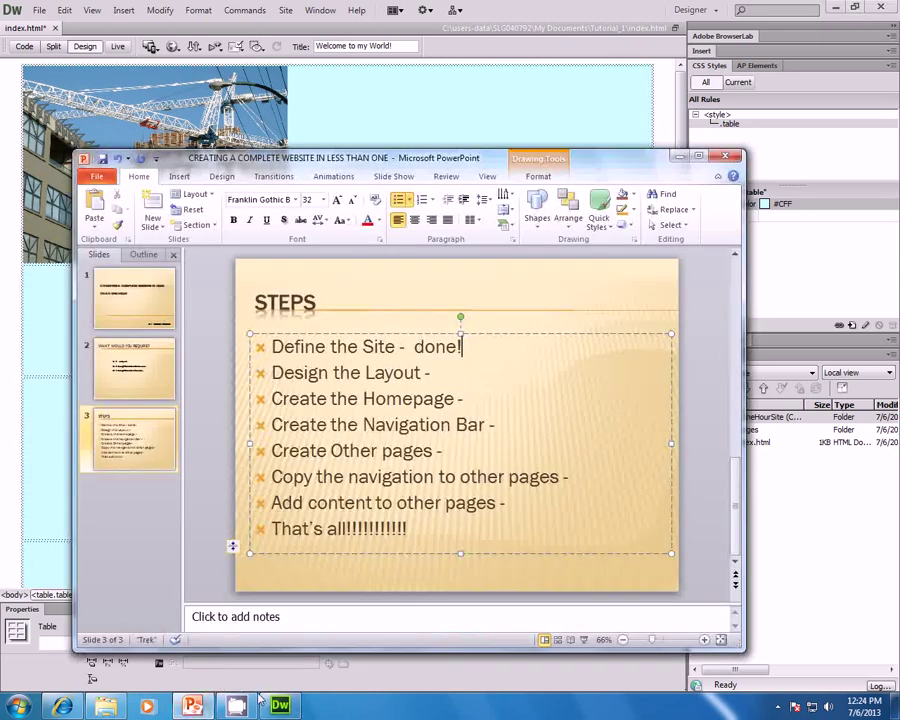
{"action": "left_click", "coordinate": [48, 346]}
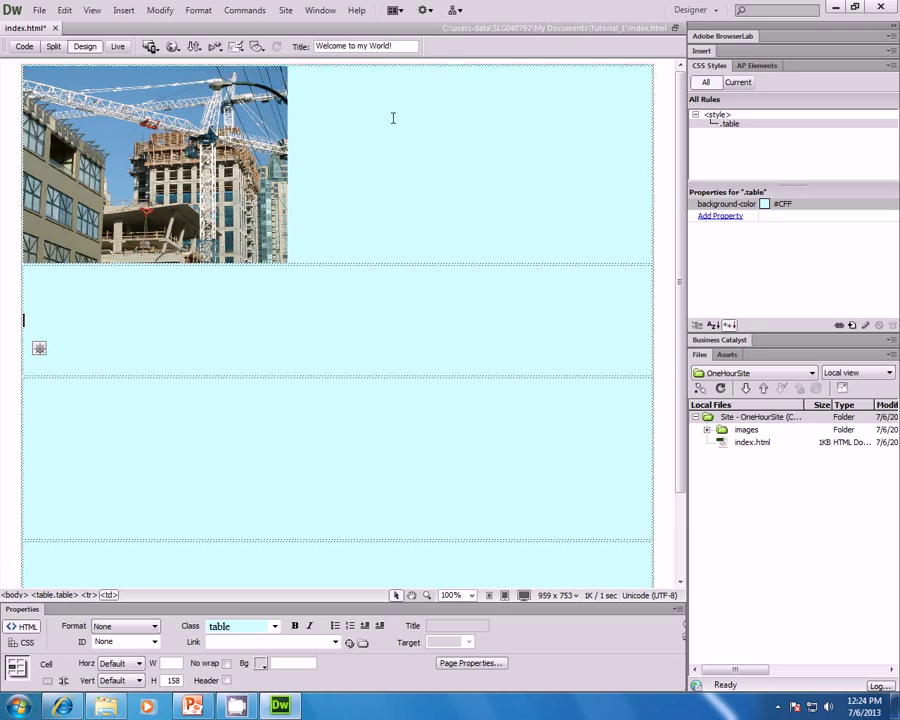
- Save the changes to index and preview the page with its banner in Internet Explorer, closing the browser when finished
{"action": "key", "text": "F12"}
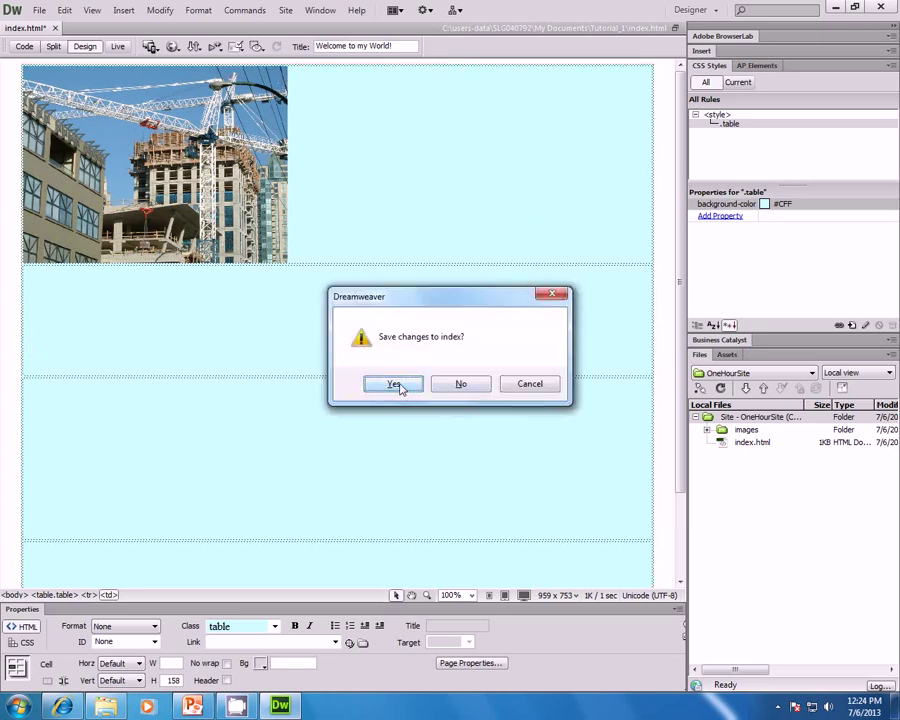
{"action": "left_click", "coordinate": [398, 381]}
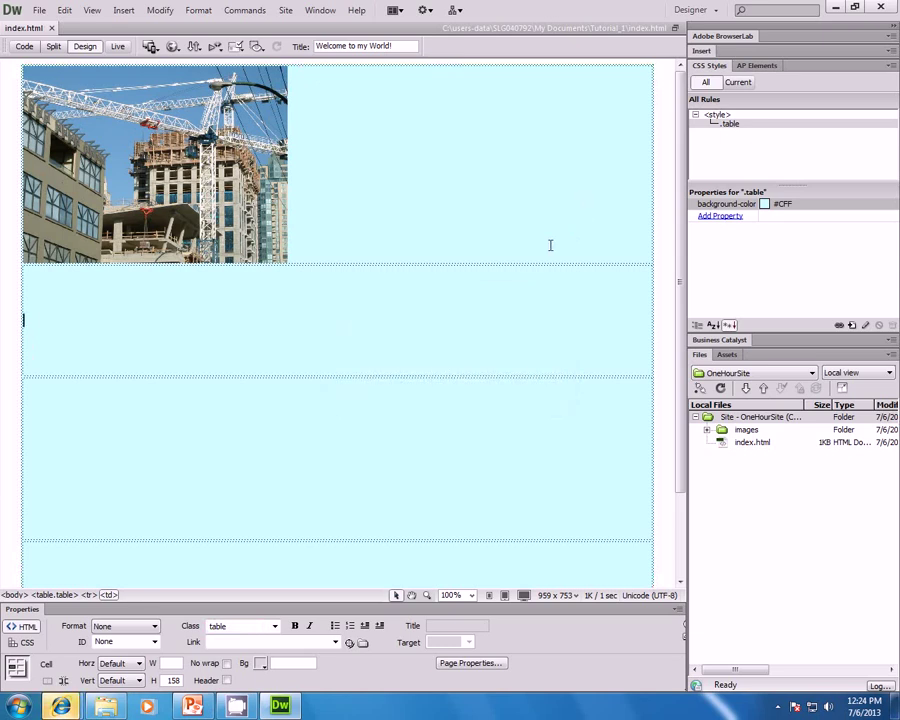
{"action": "left_click", "coordinate": [61, 706]}
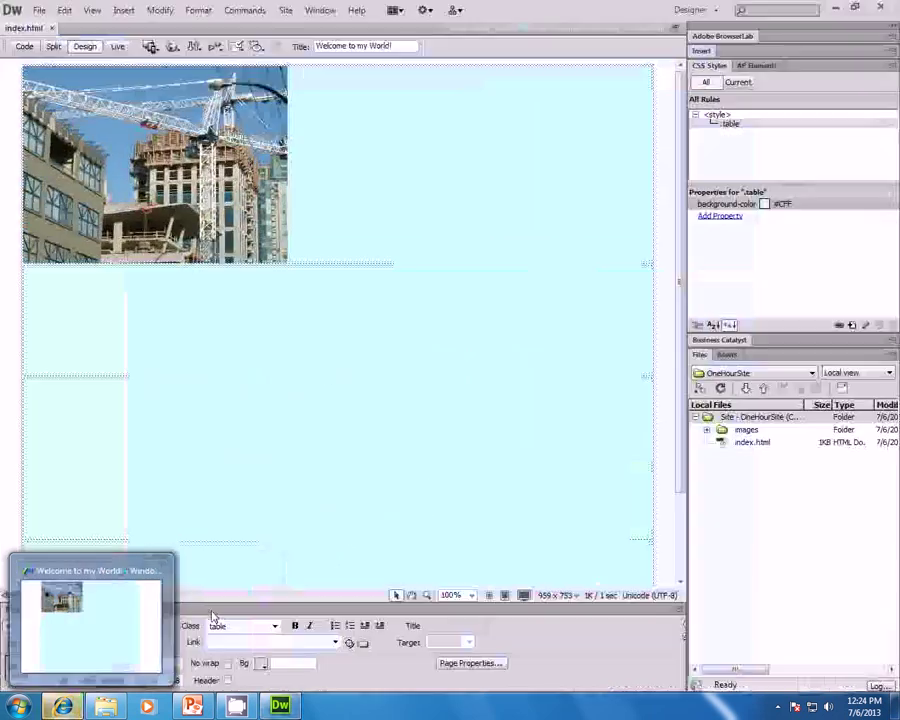
{"action": "left_click", "coordinate": [119, 627]}
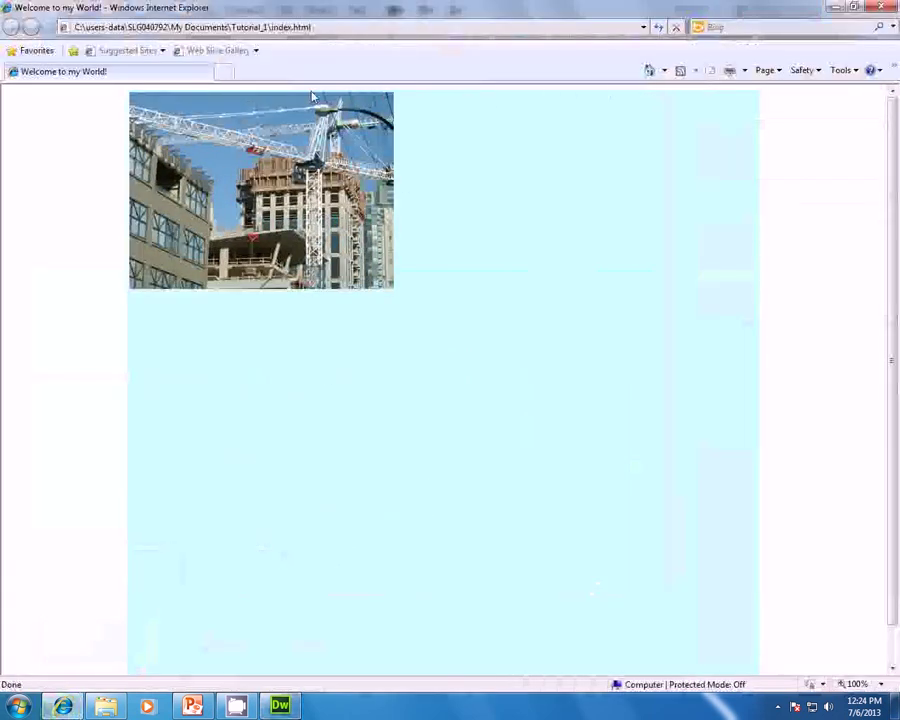
{"action": "left_click", "coordinate": [881, 7]}
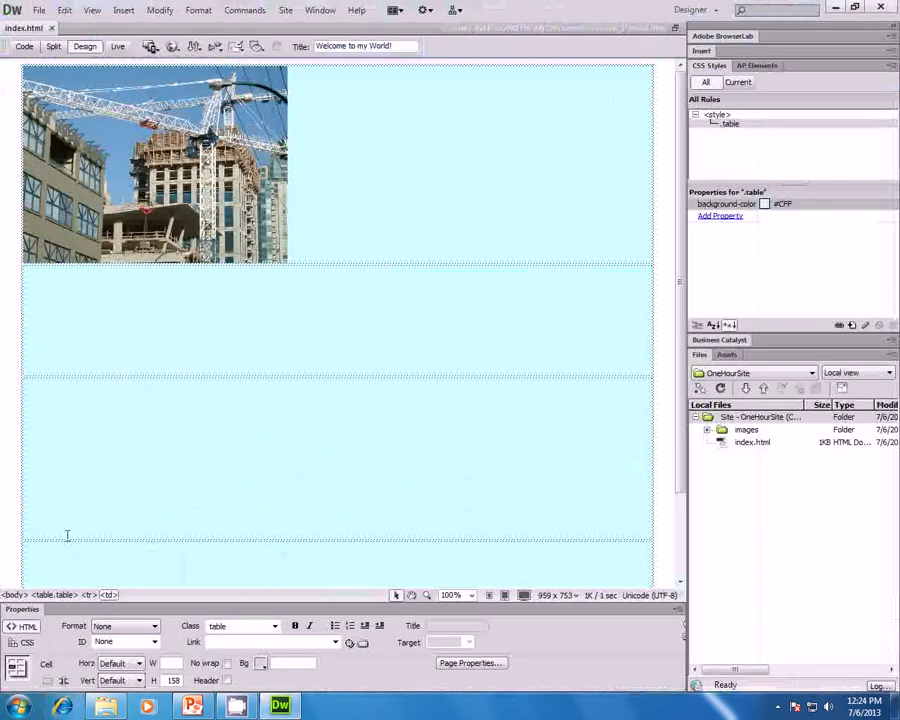
- Add the inline style "margin-top:0px" to the body tag in the page code and return to the design view
{"action": "left_click", "coordinate": [53, 46]}
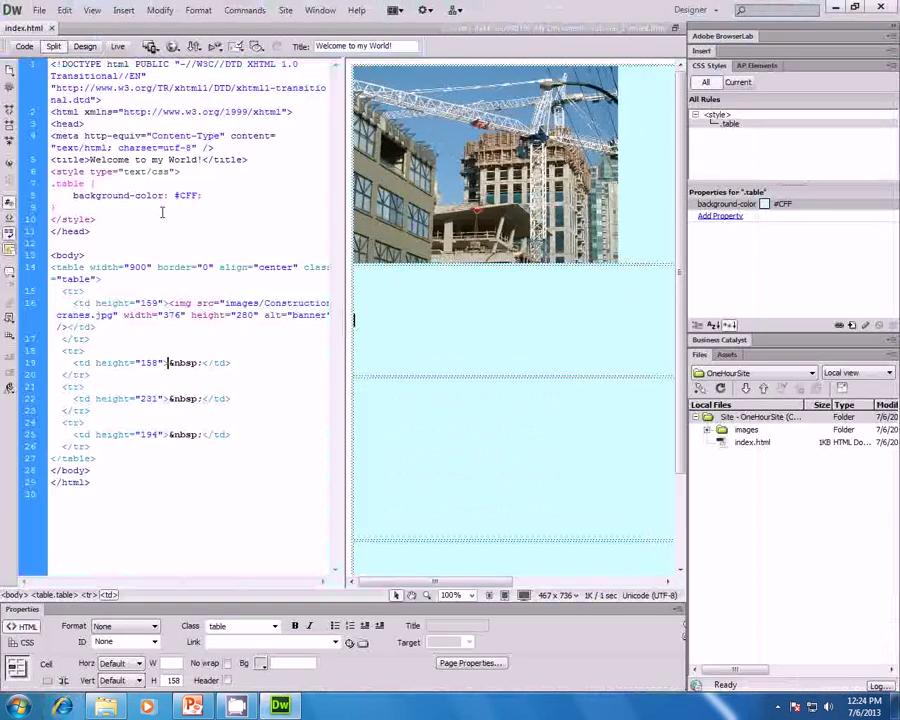
{"action": "left_click", "coordinate": [158, 268]}
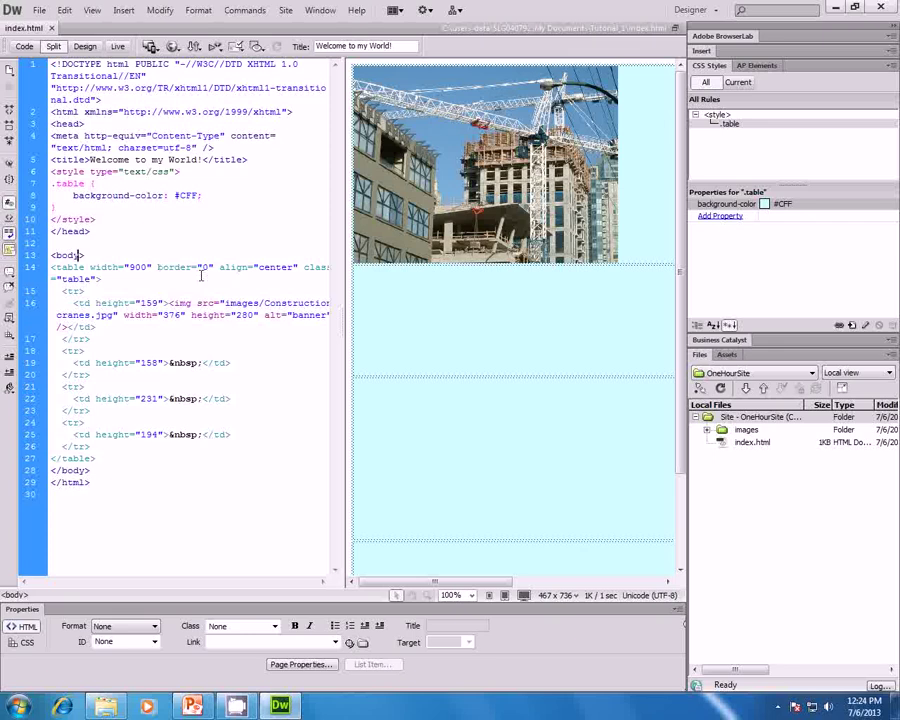
{"action": "left_click", "coordinate": [83, 256]}
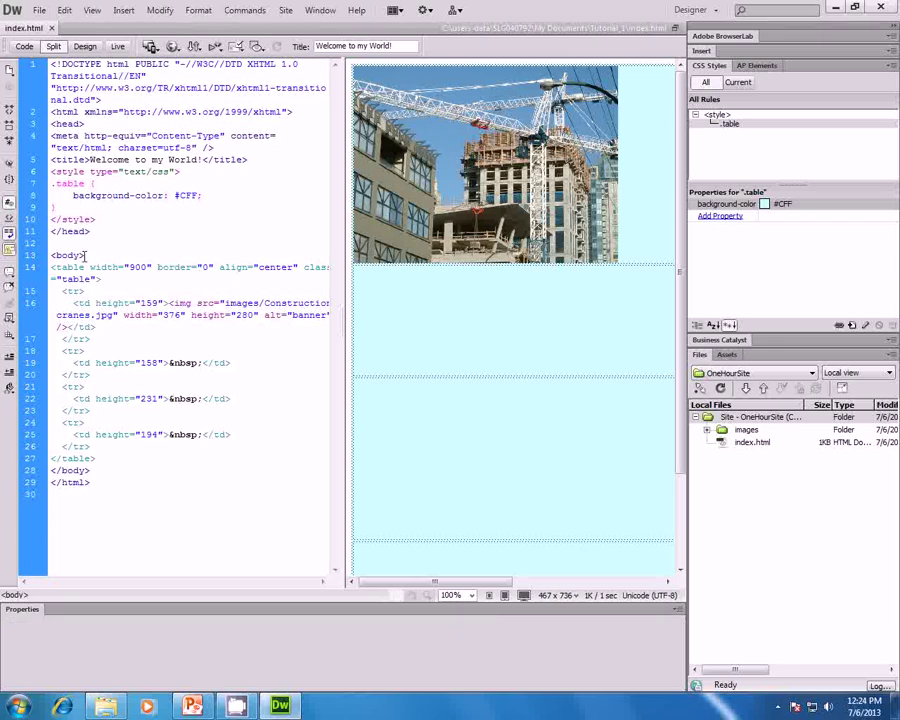
{"action": "type", "text": "style"}
{"action": "type", "text": "le"}
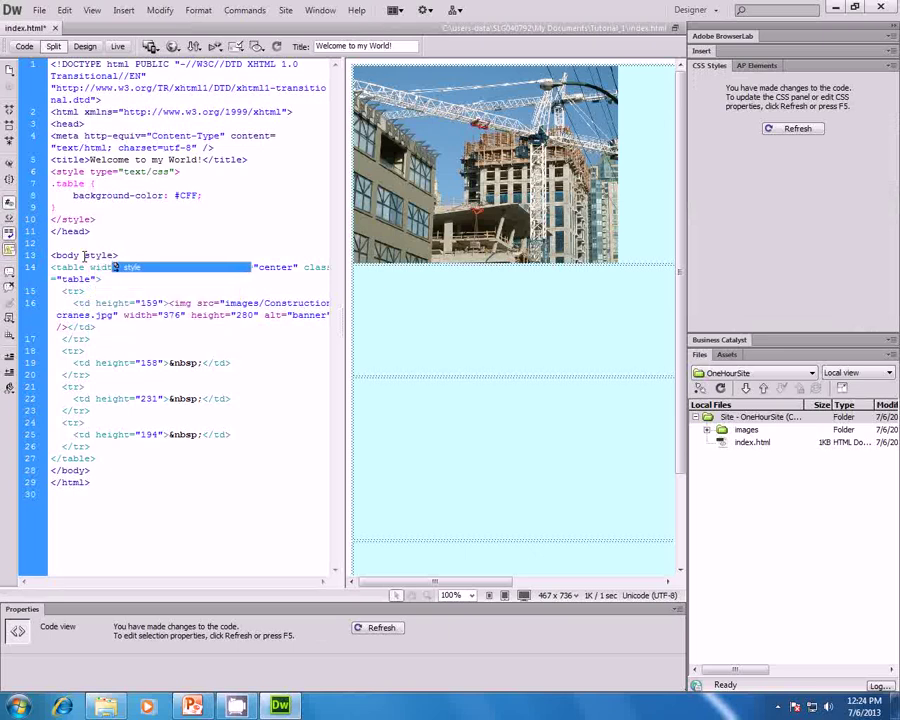
{"action": "key", "text": "Return"}
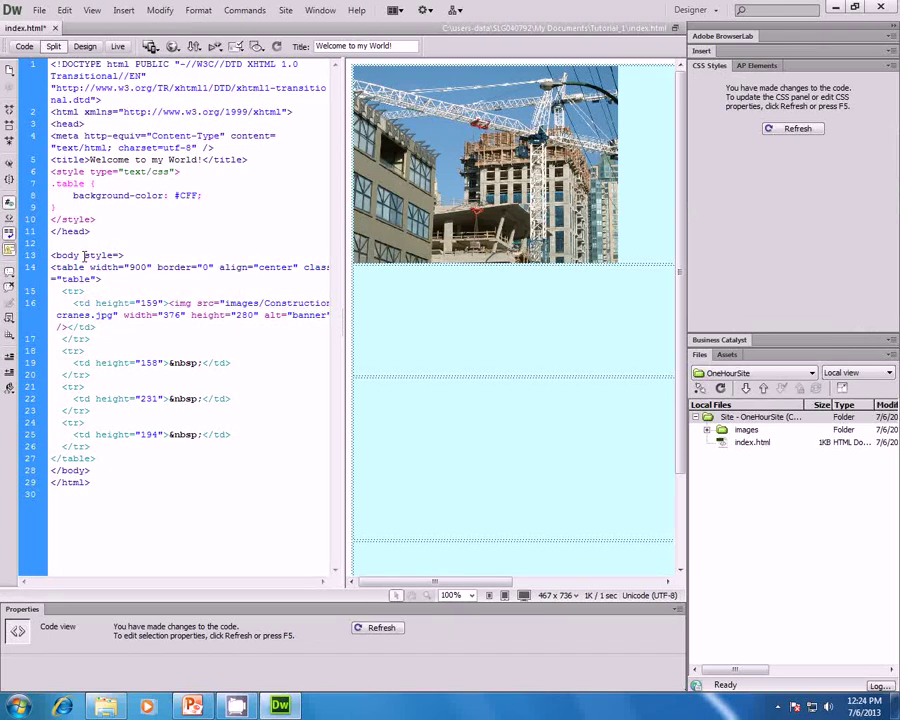
{"action": "type", "text": "margin-top"}
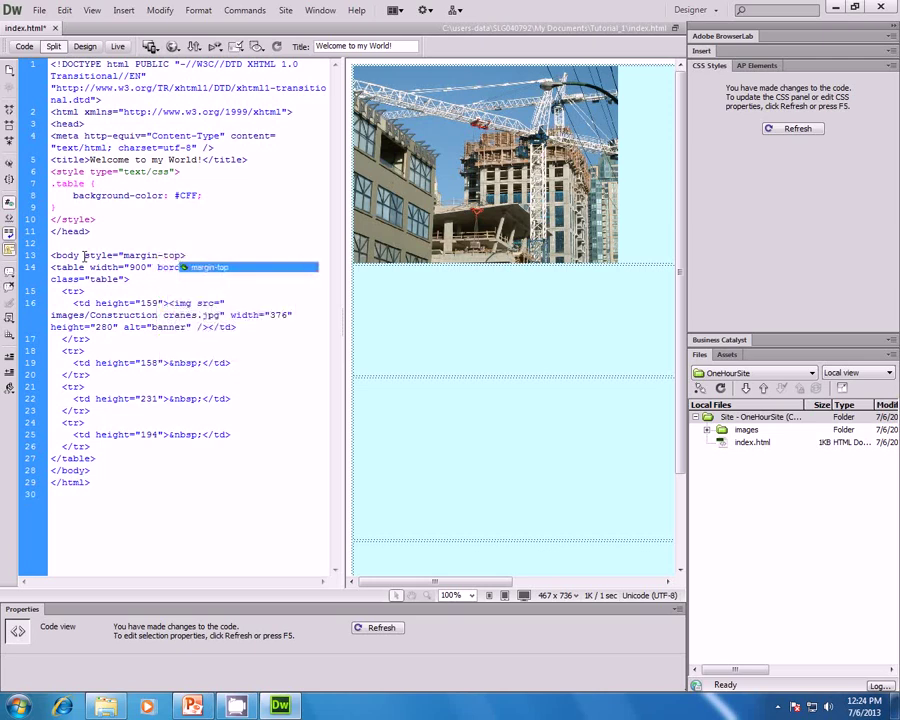
{"action": "key", "text": "Return"}
{"action": "type", "text": "0px"}
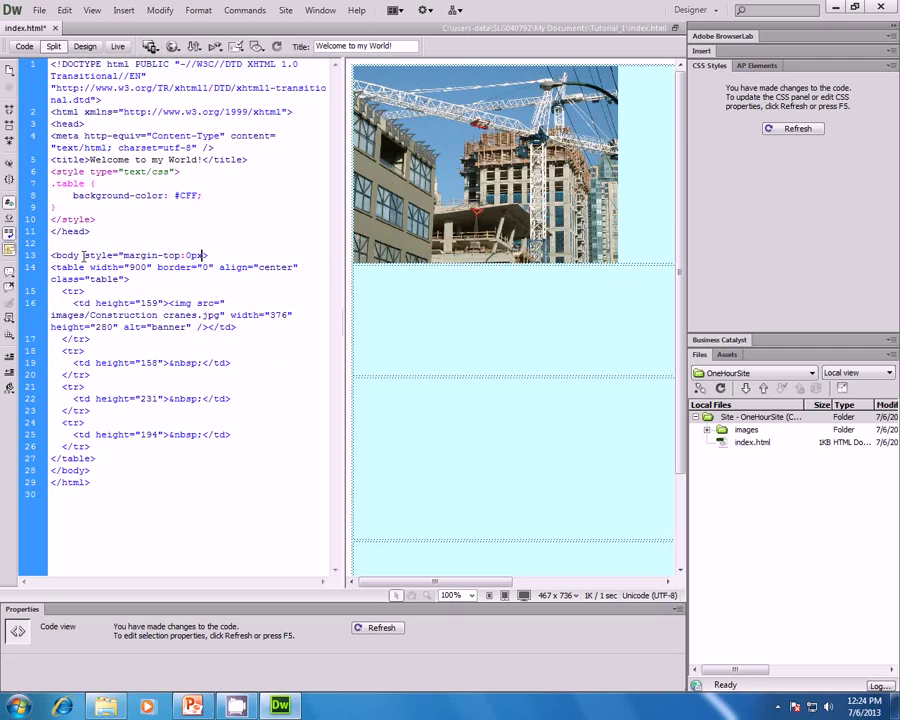
{"action": "type", "text": "\""}
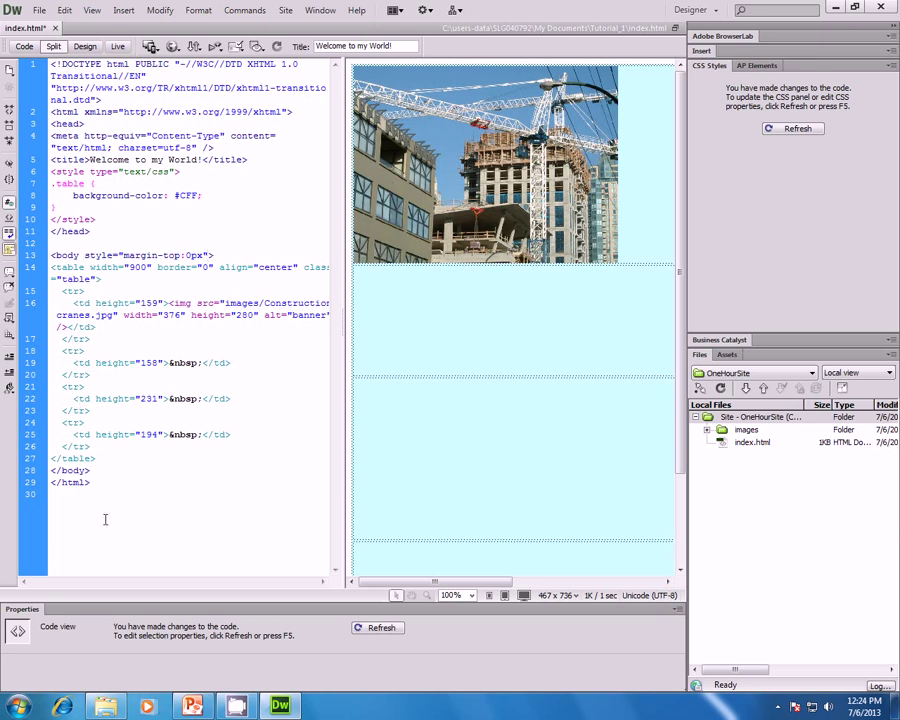
{"action": "left_click", "coordinate": [84, 46]}
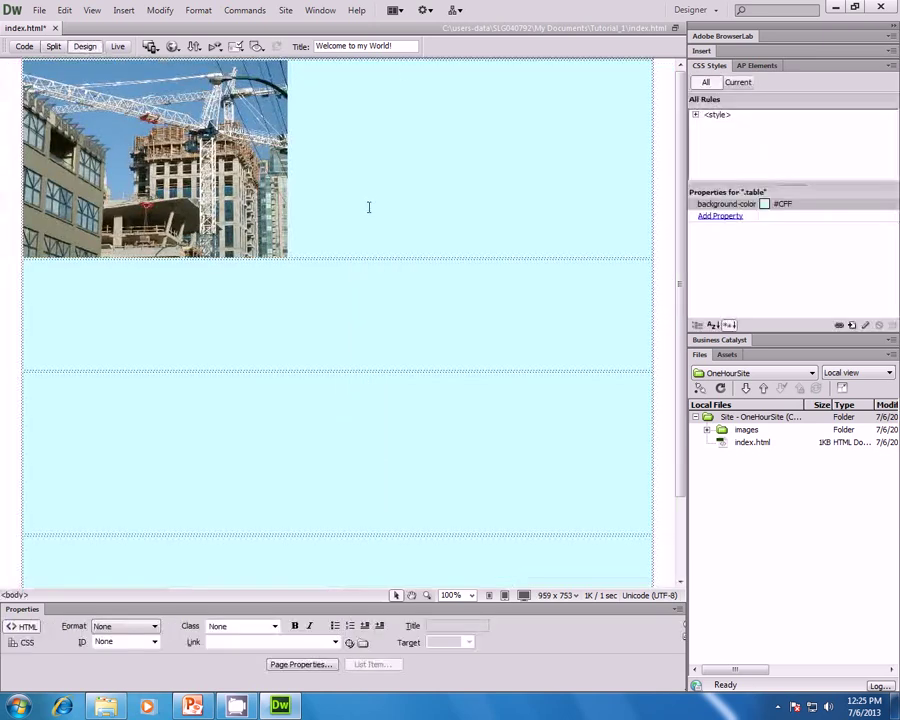
- Save index and check the page's top margin in a browser preview, closing it when finished
{"action": "key", "text": "F12"}
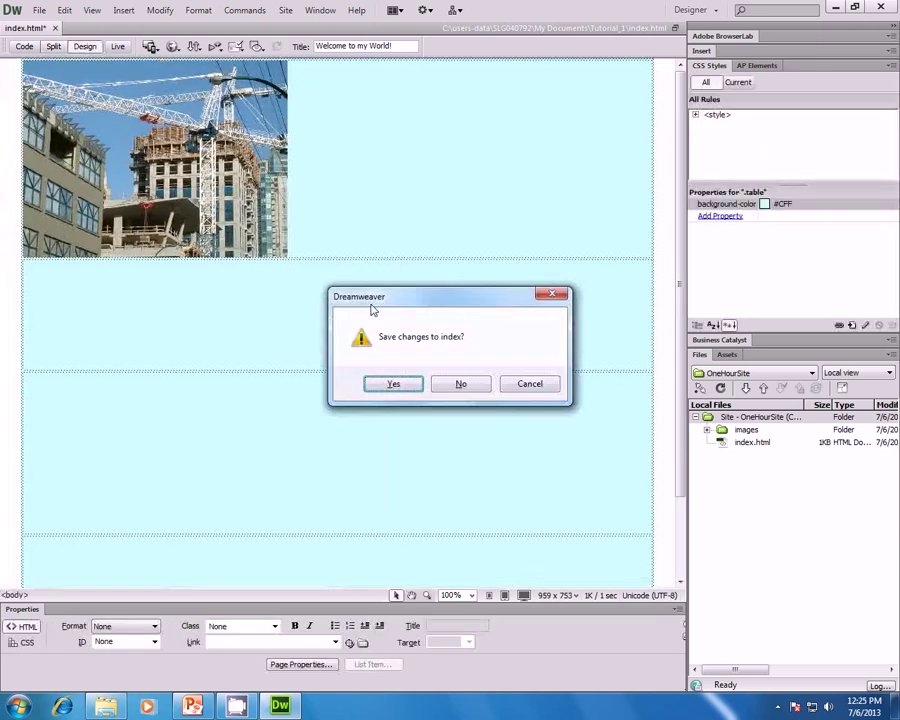
{"action": "left_click", "coordinate": [395, 381]}
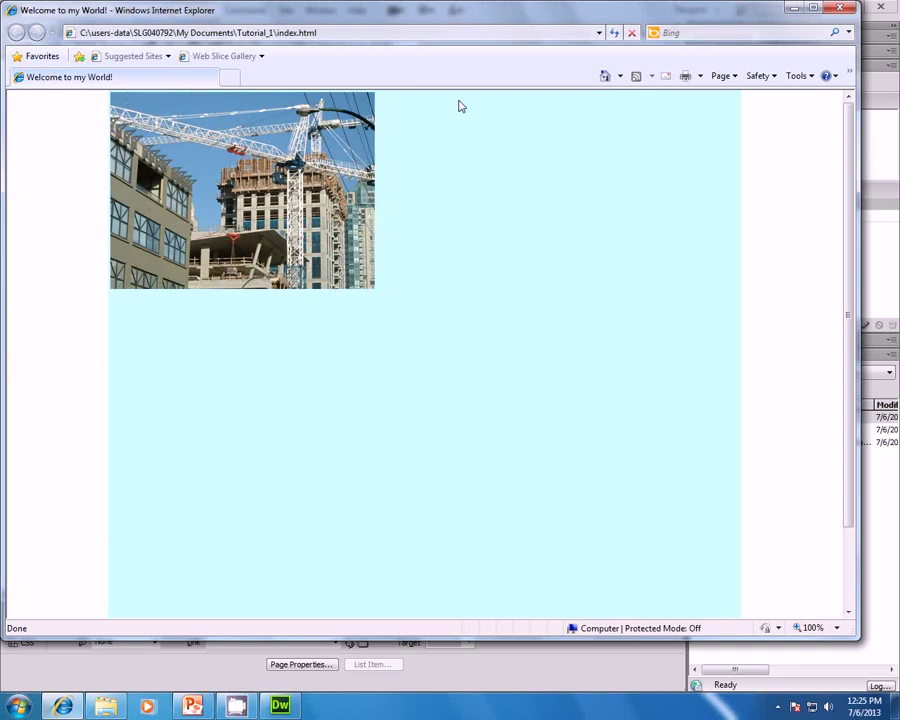
{"action": "left_click", "coordinate": [840, 8]}
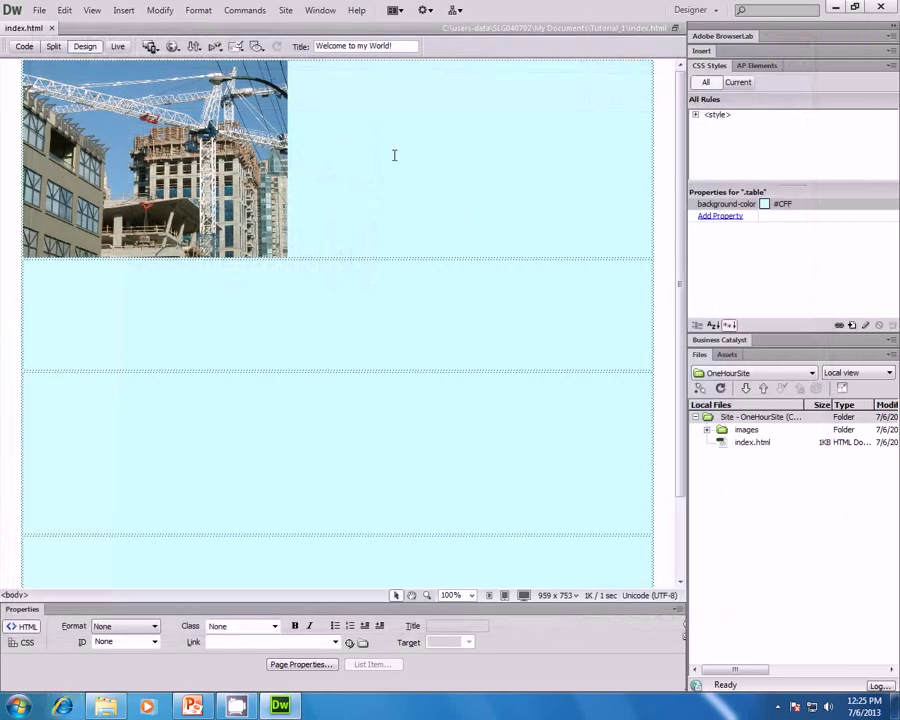
- Set the whole table's cell padding and cell spacing to 0
{"action": "left_click", "coordinate": [618, 261]}
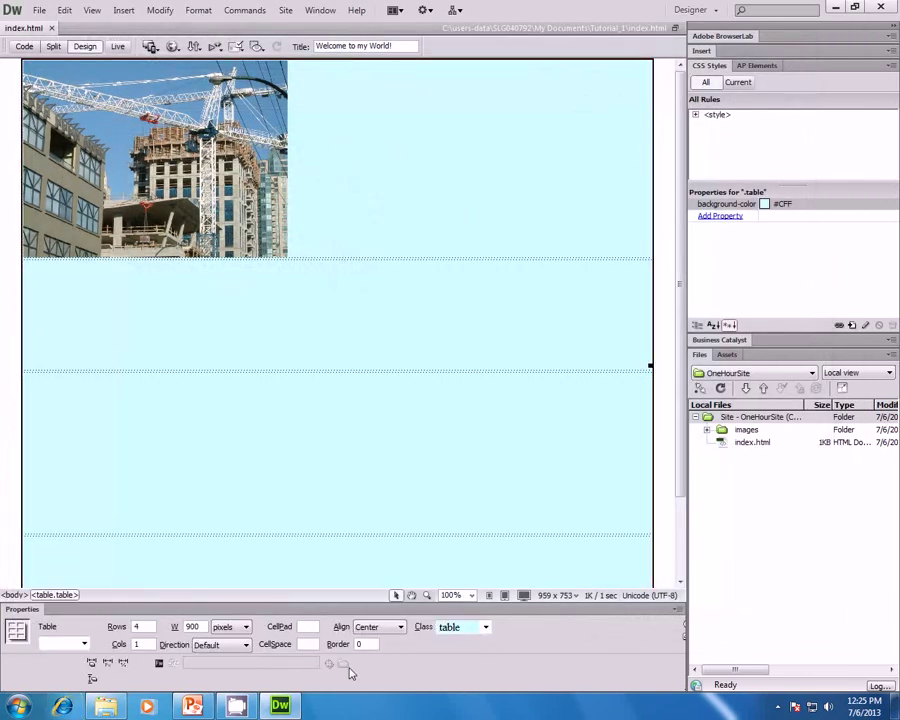
{"action": "left_click", "coordinate": [312, 627]}
{"action": "type", "text": "0"}
{"action": "left_click", "coordinate": [310, 643]}
{"action": "type", "text": "0"}
{"action": "key", "text": "Return"}
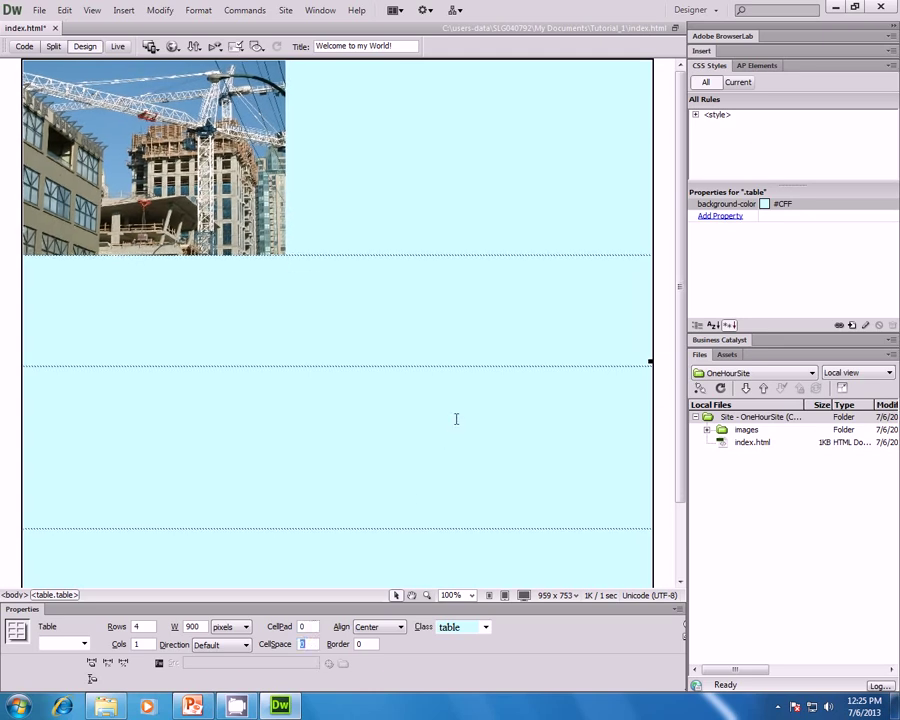
{"action": "left_click", "coordinate": [456, 418]}
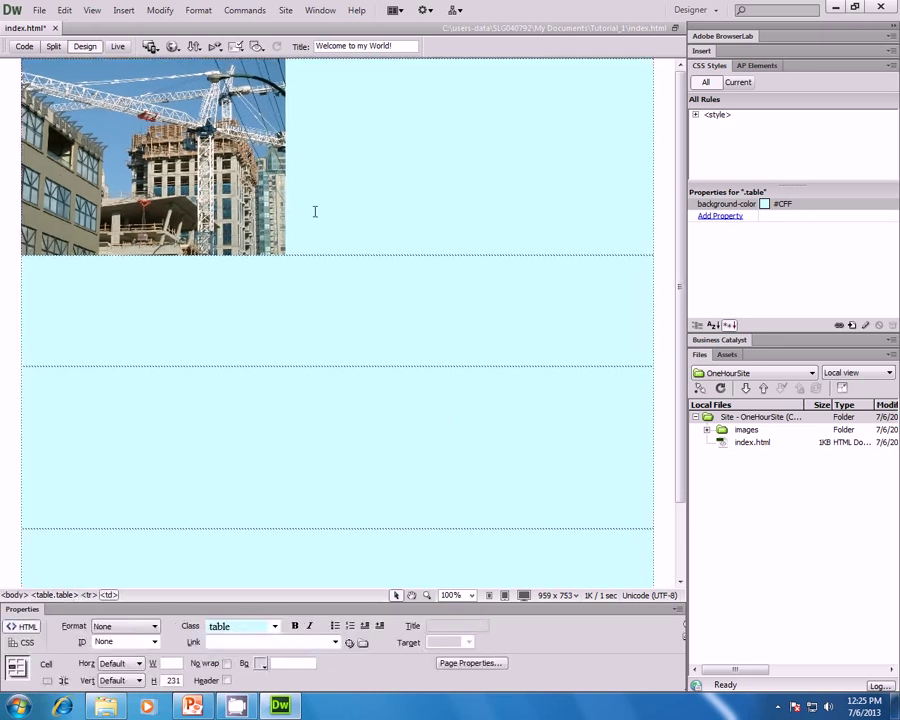
- Save the changes to index and check the page in a browser preview, closing it when finished
{"action": "key", "text": "ctrl+w"}
{"action": "left_click", "coordinate": [397, 383]}
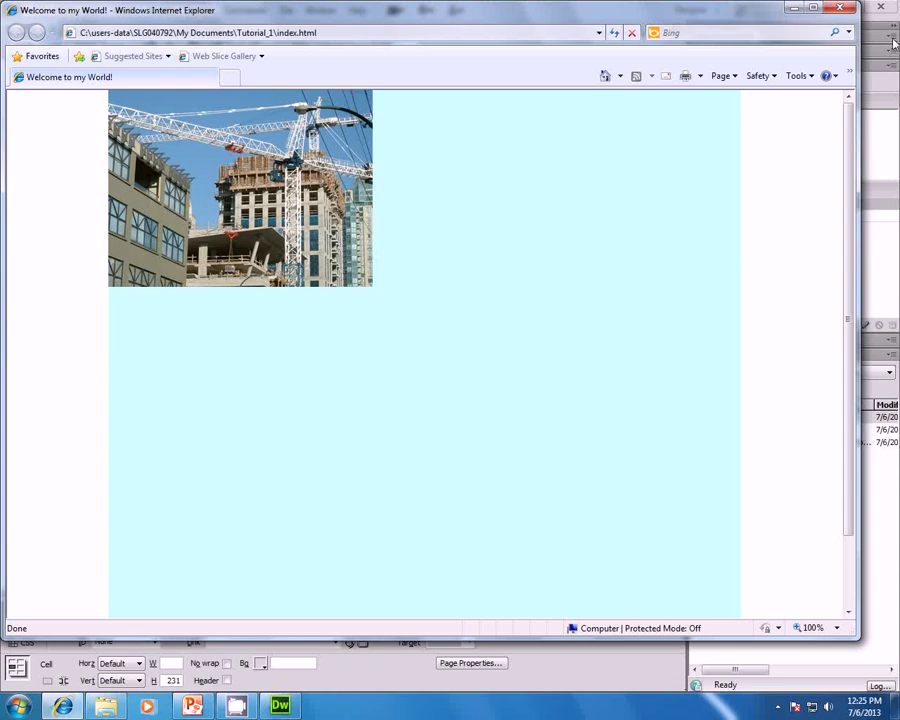
{"action": "left_click", "coordinate": [842, 11]}
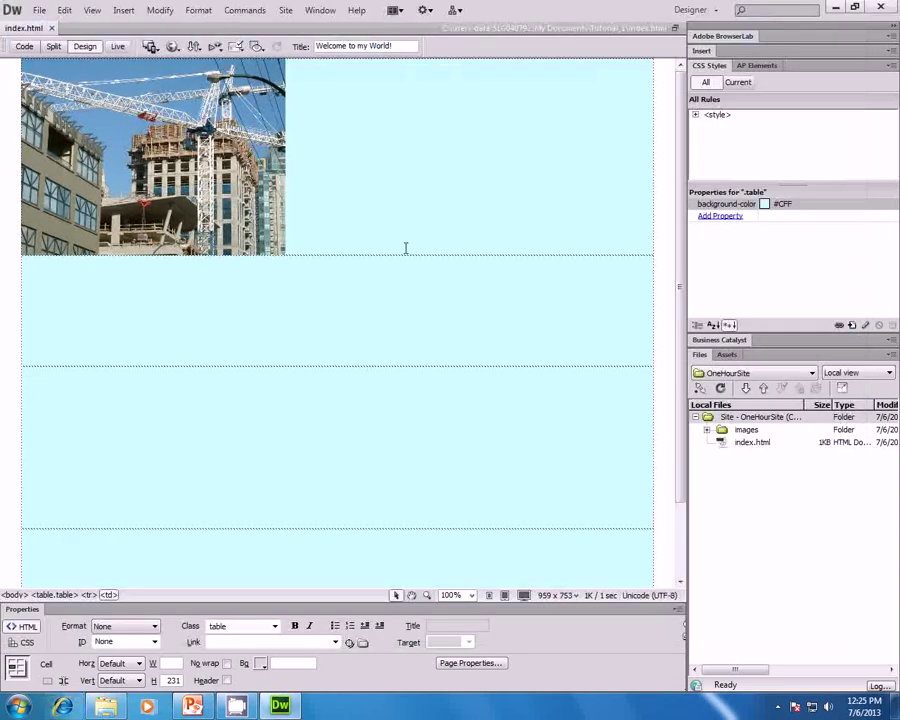
- Make the main table's third row taller and reduce its fourth row to about 45 pixels high
{"action": "scroll", "coordinate": [445, 428], "scroll_direction": "down", "scroll_amount": 3}
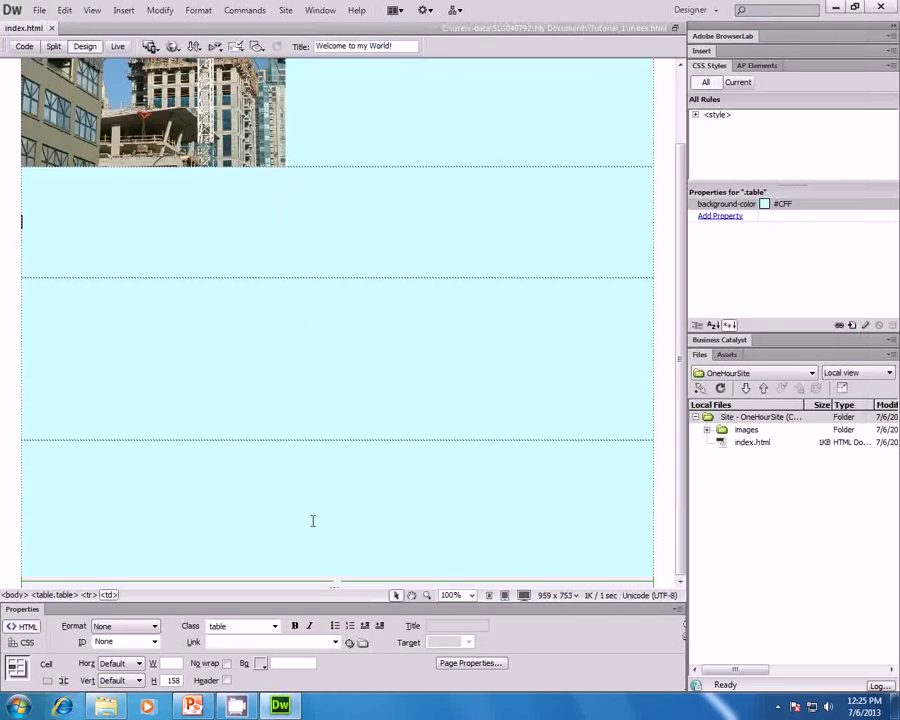
{"action": "left_click", "coordinate": [615, 553]}
{"action": "left_click_drag", "start_coordinate": [451, 444], "coordinate": [510, 544]}
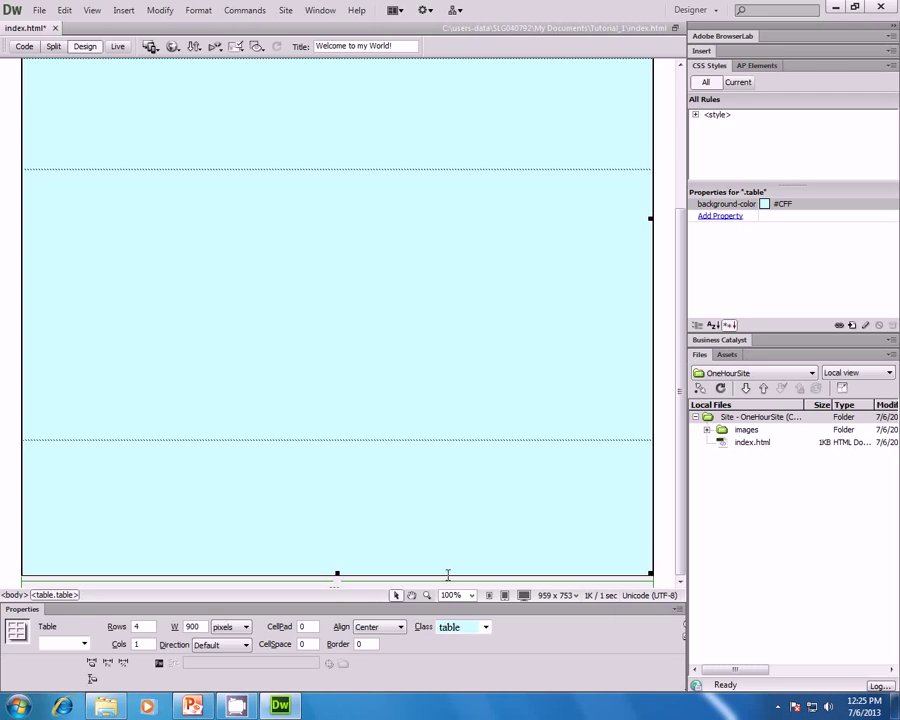
{"action": "left_click", "coordinate": [661, 543]}
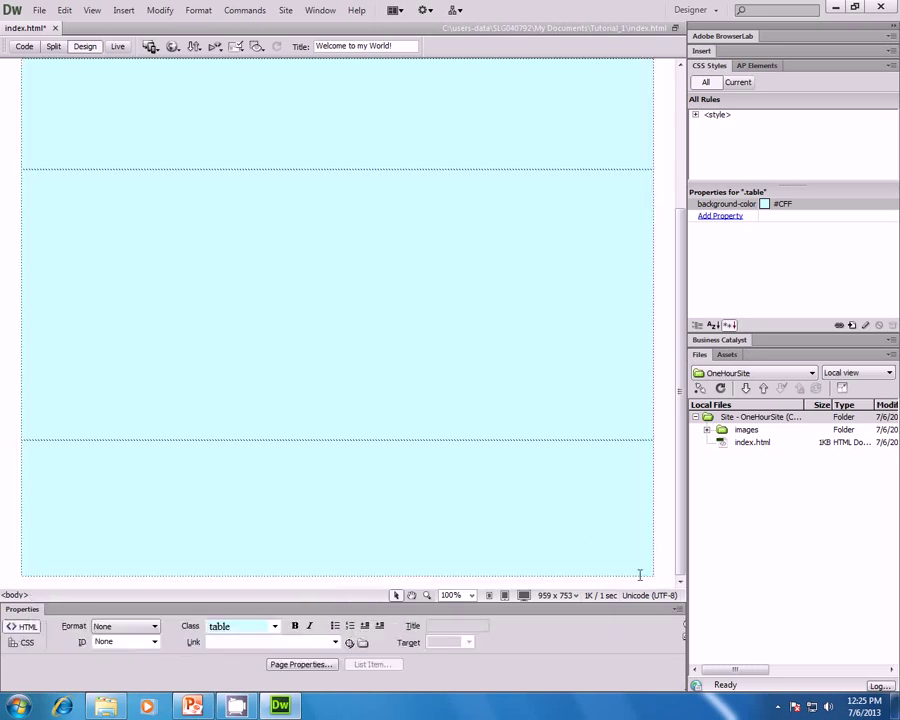
{"action": "left_click_drag", "start_coordinate": [637, 577], "coordinate": [623, 471]}
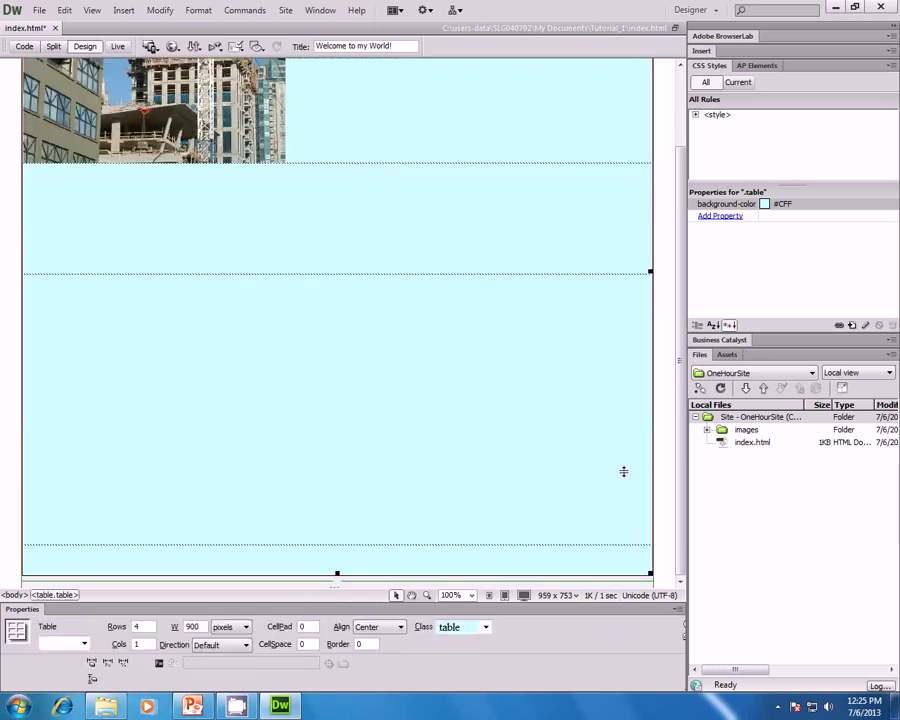
{"action": "left_click", "coordinate": [297, 555]}
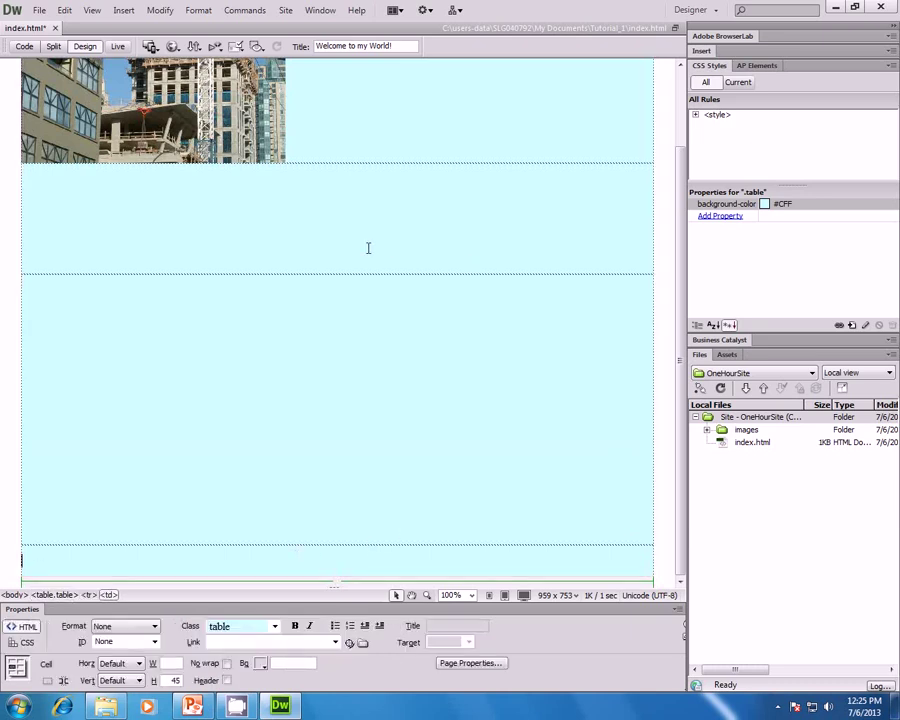
- Resize the main table's second row to about 376 pixels high and its third row to about 38 pixels
{"action": "left_click_drag", "start_coordinate": [361, 274], "coordinate": [348, 310]}
{"action": "scroll", "coordinate": [349, 540], "scroll_direction": "down", "scroll_amount": 5}
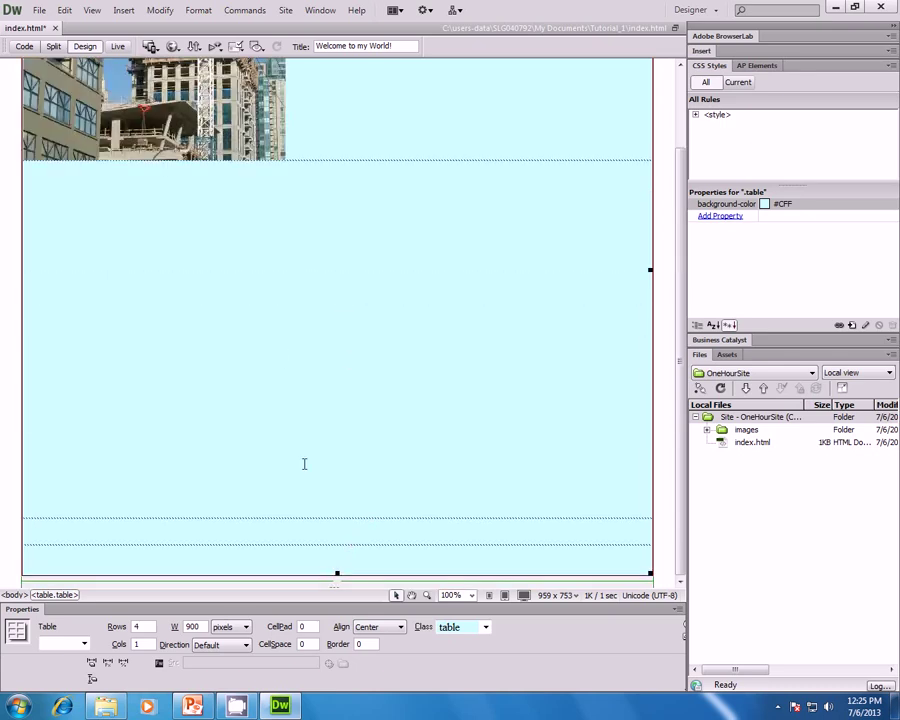
{"action": "left_click", "coordinate": [220, 531]}
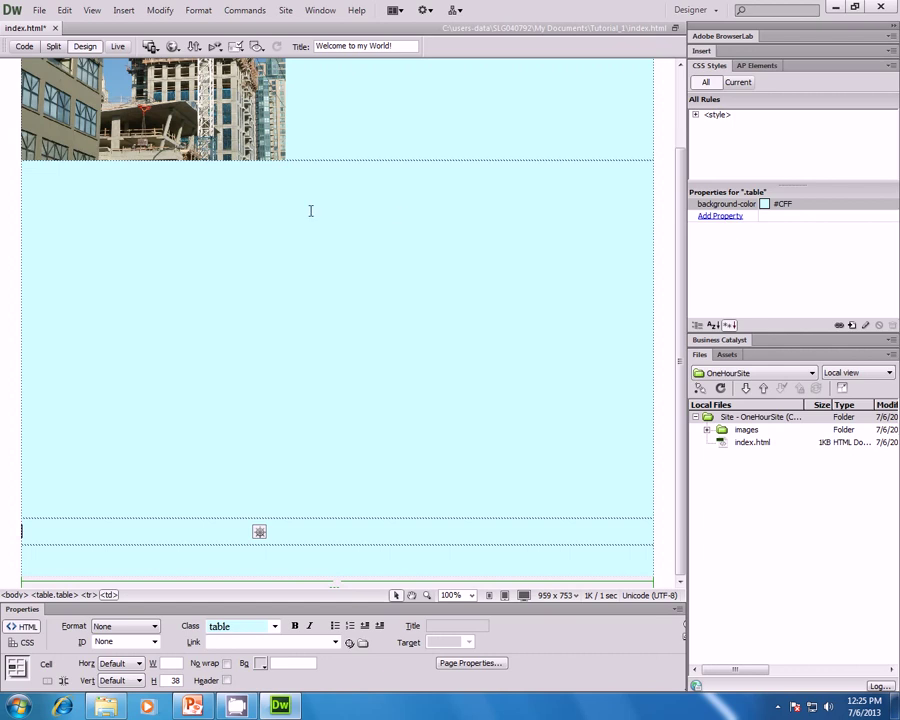
{"action": "left_click", "coordinate": [341, 283]}
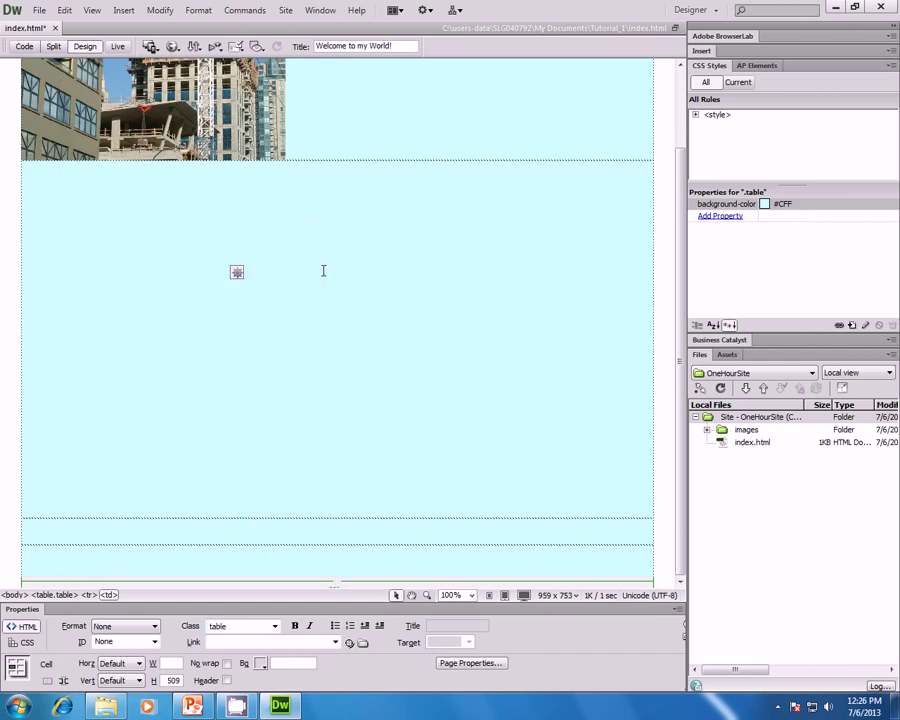
{"action": "left_click", "coordinate": [281, 517]}
- Switch to Internet Explorer and review the layout of the finished FirstSite index.html page, closing the browser when finished
{"action": "left_click", "coordinate": [64, 706]}
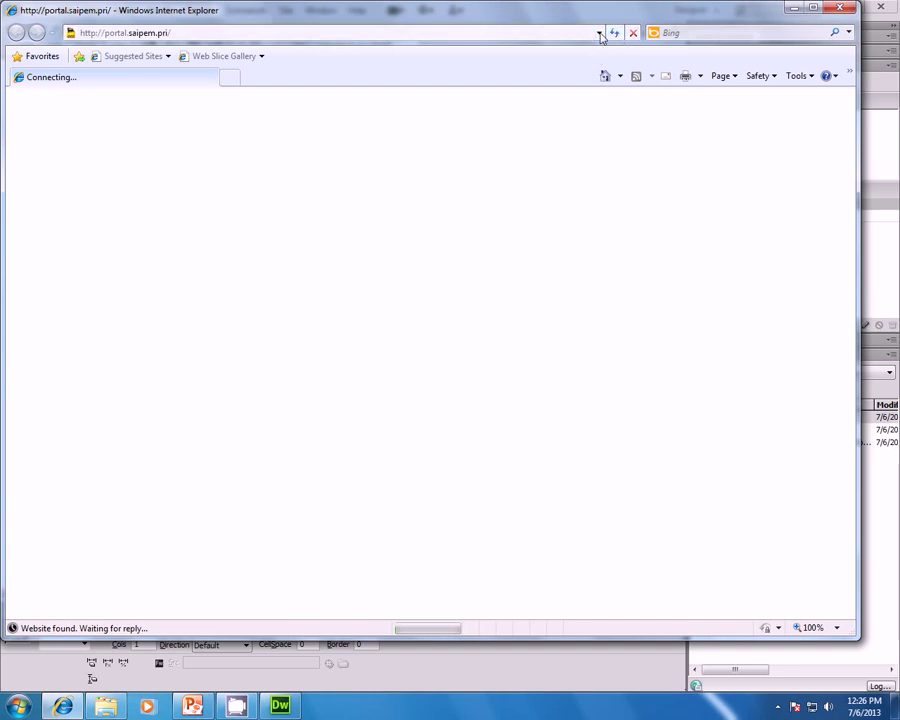
{"action": "left_click", "coordinate": [599, 33]}
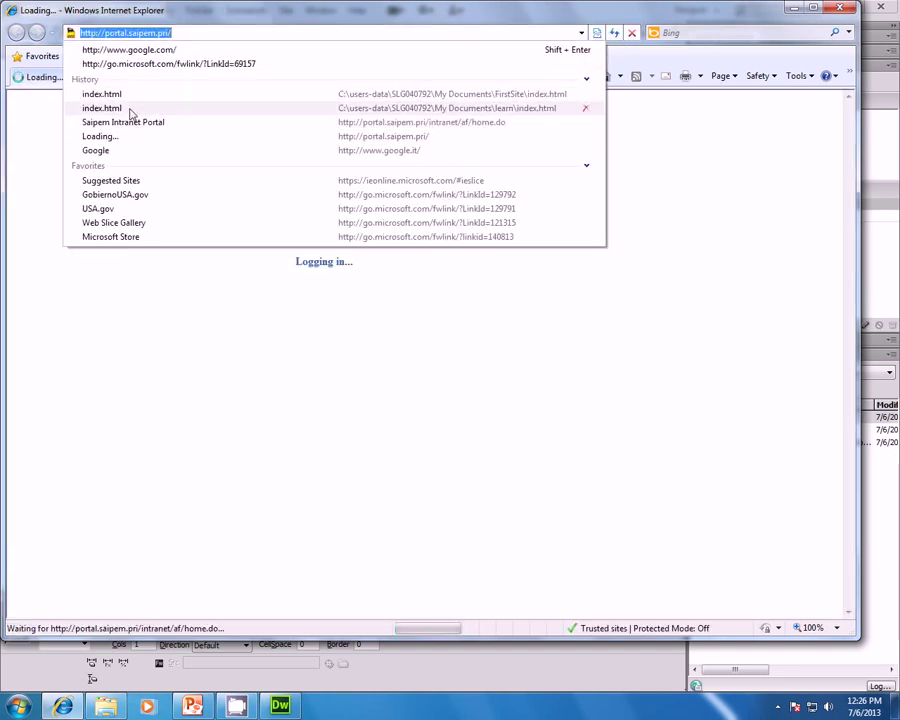
{"action": "left_click", "coordinate": [132, 96]}
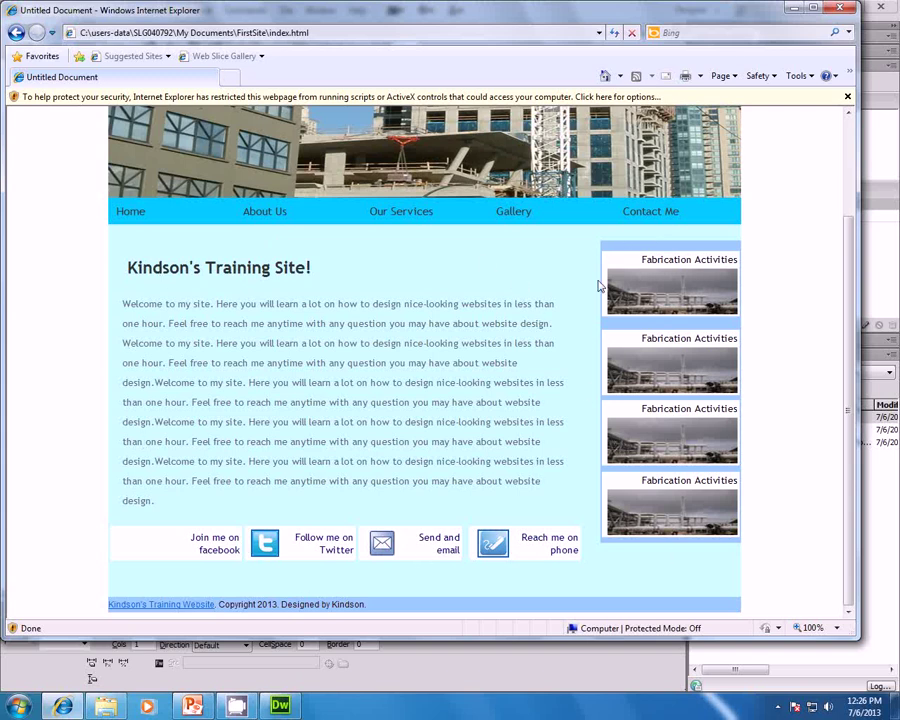
{"action": "left_click", "coordinate": [843, 12]}
- Split the second row's cell into 2 columns and widen the first one to about 680 pixels, leaving about 220 for the second
{"action": "left_click", "coordinate": [232, 319]}
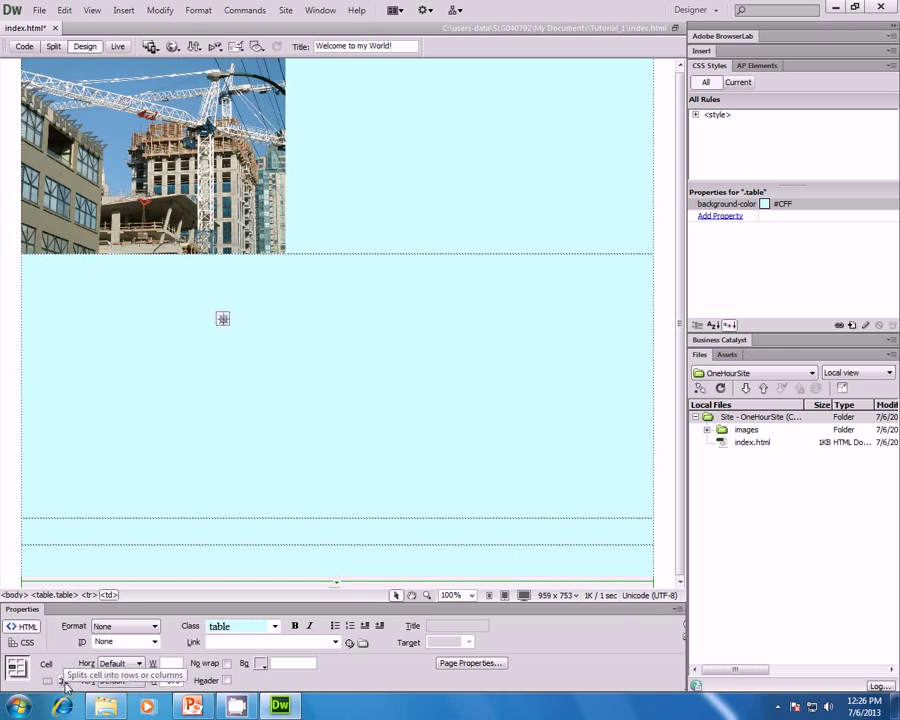
{"action": "left_click", "coordinate": [64, 684]}
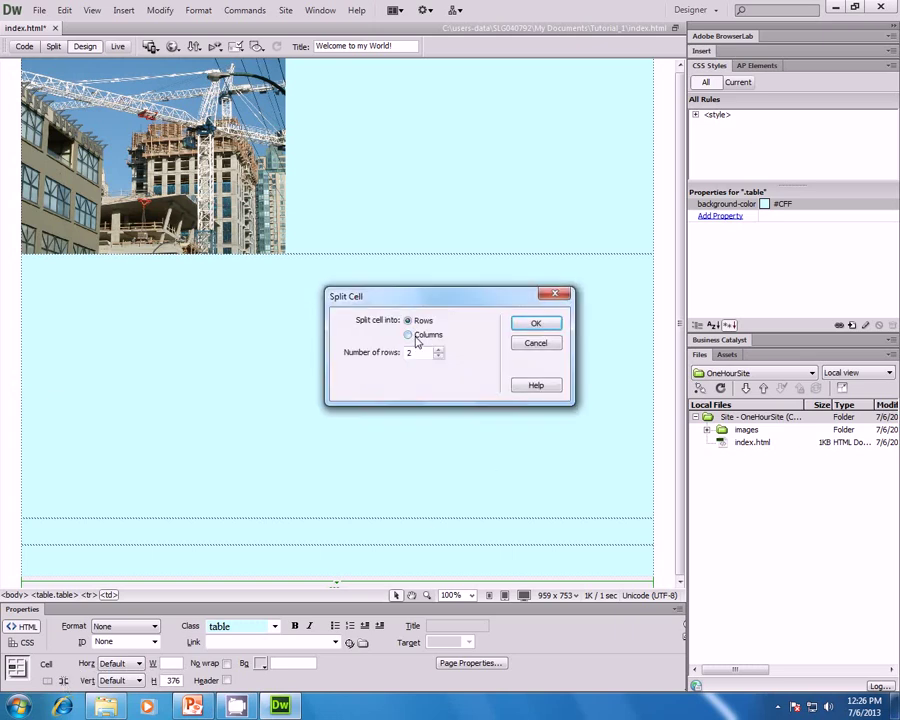
{"action": "left_click", "coordinate": [413, 337]}
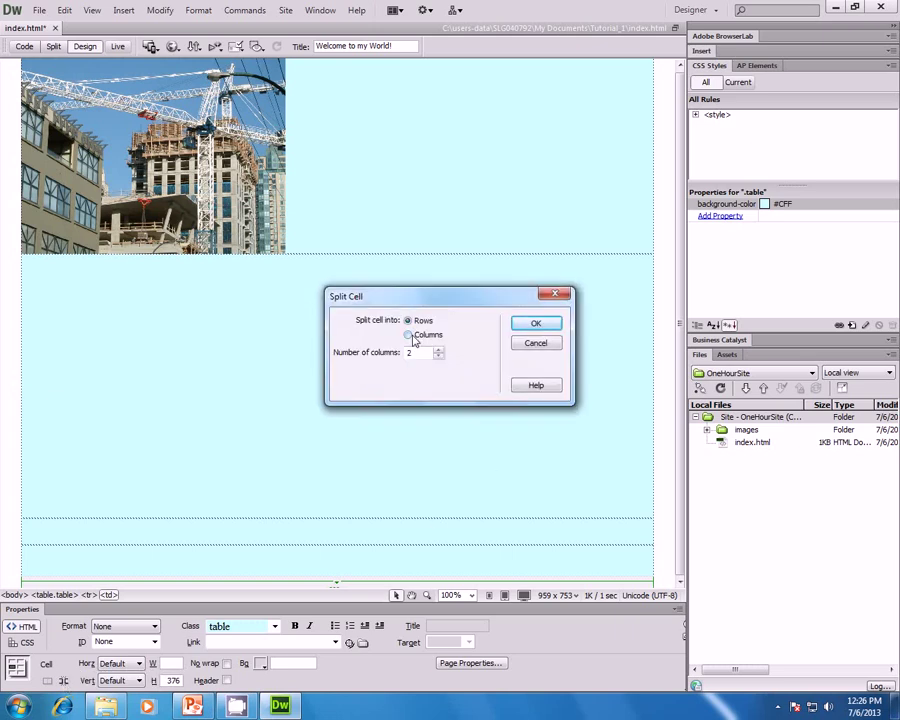
{"action": "left_click", "coordinate": [538, 325]}
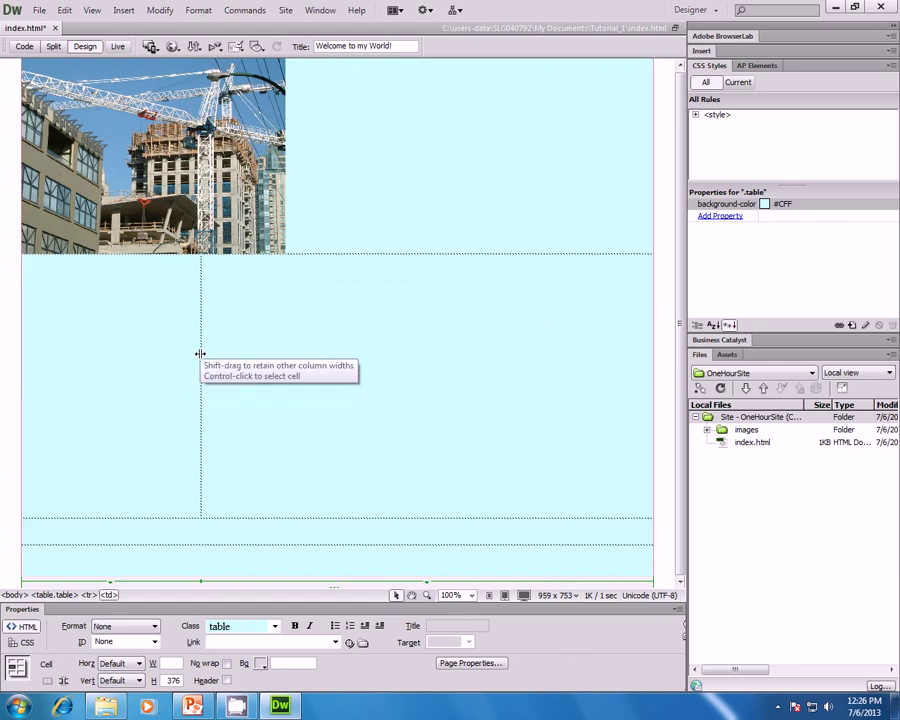
{"action": "left_click_drag", "start_coordinate": [200, 353], "coordinate": [499, 395]}
{"action": "left_click", "coordinate": [503, 483]}
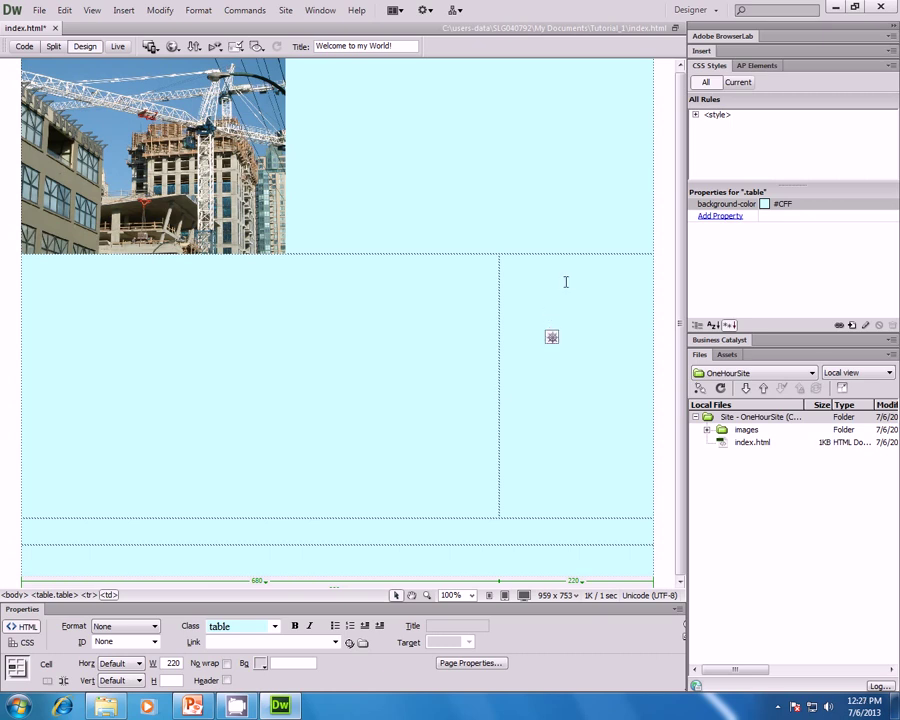
- Review the page layouts of the learn and FirstSite index.html files in Internet Explorer, and return to the page design
{"action": "key", "text": "F12"}
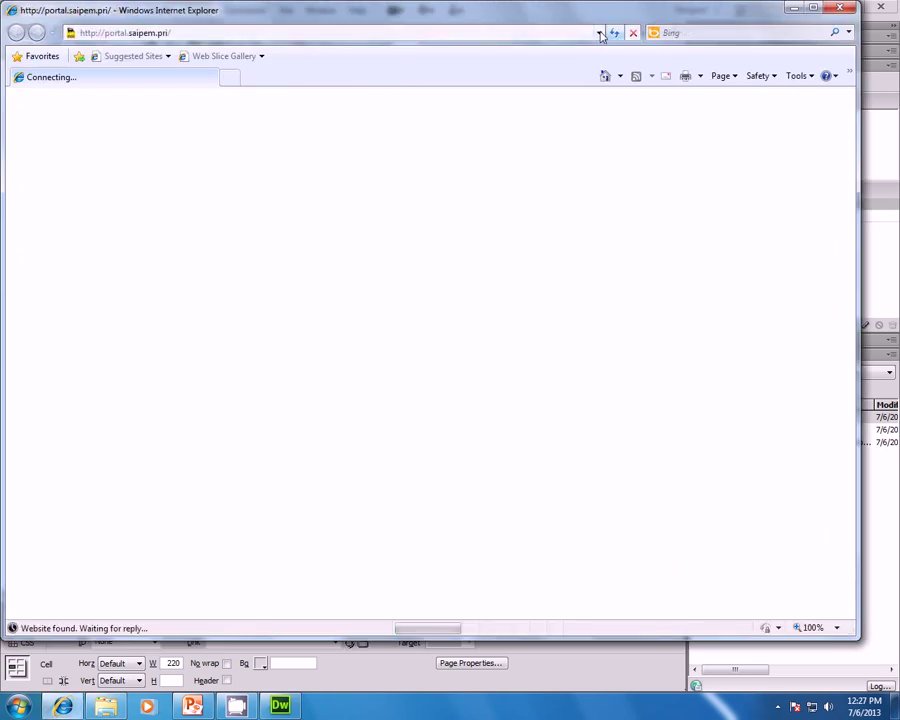
{"action": "left_click", "coordinate": [428, 30]}
{"action": "left_click", "coordinate": [243, 108]}
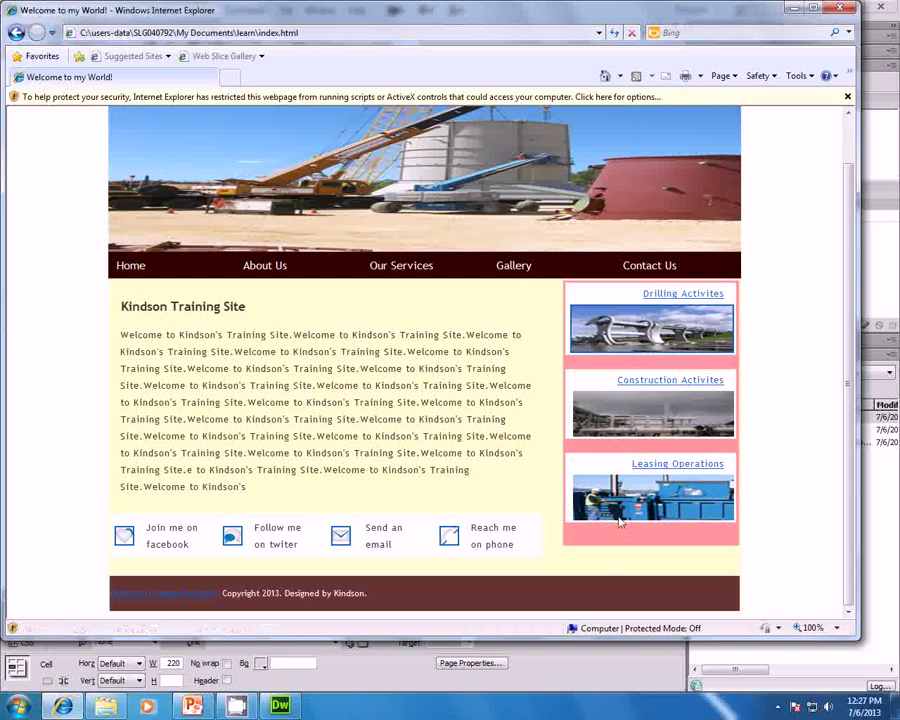
{"action": "left_click", "coordinate": [599, 33]}
{"action": "left_click", "coordinate": [234, 97]}
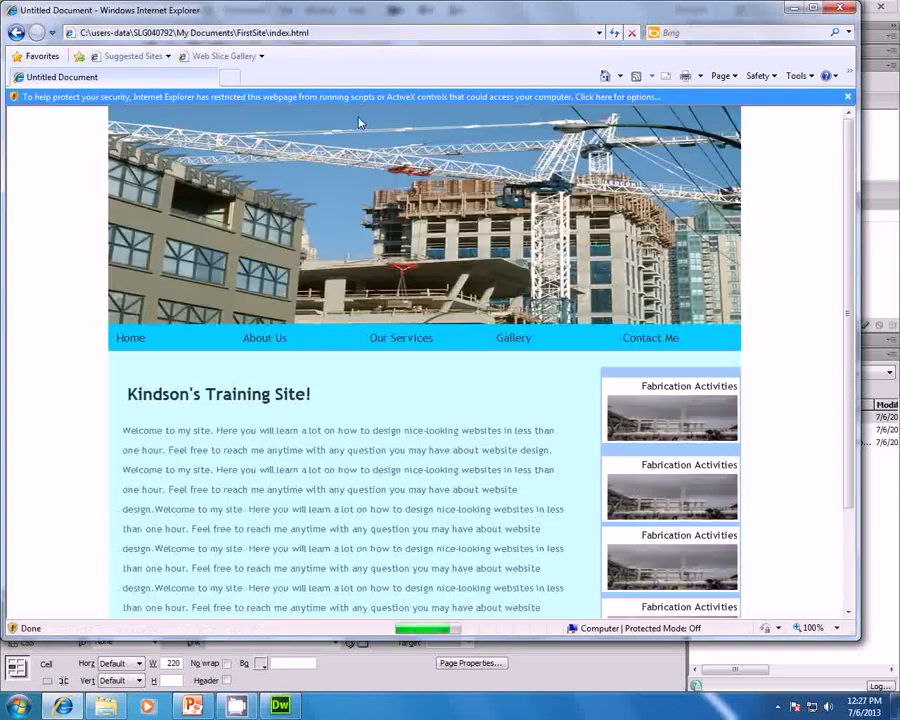
{"action": "scroll", "coordinate": [648, 310], "scroll_direction": "down", "scroll_amount": 3}
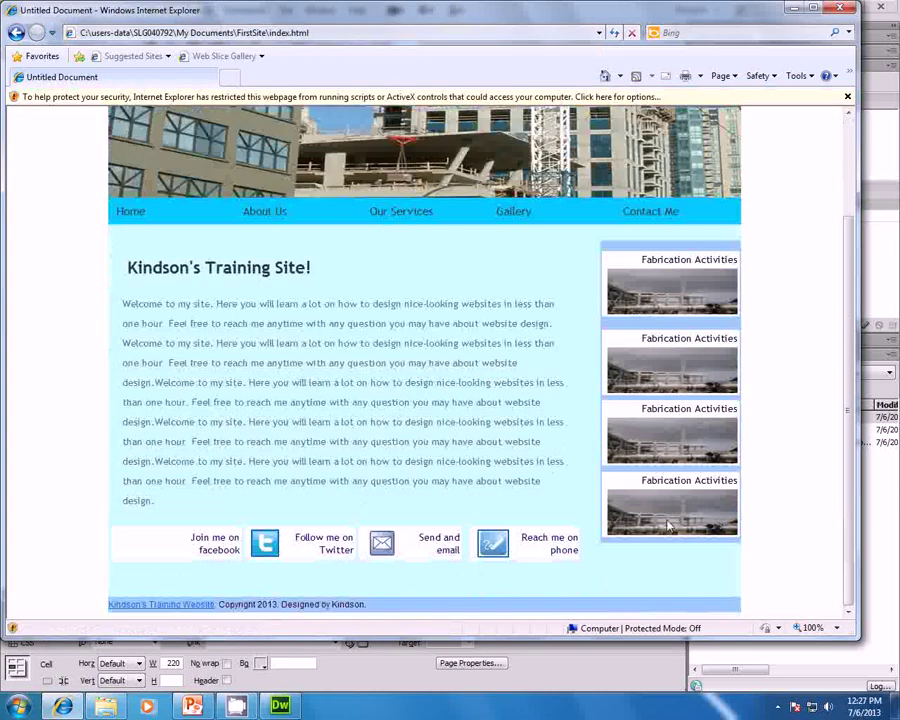
{"action": "left_click", "coordinate": [401, 211]}
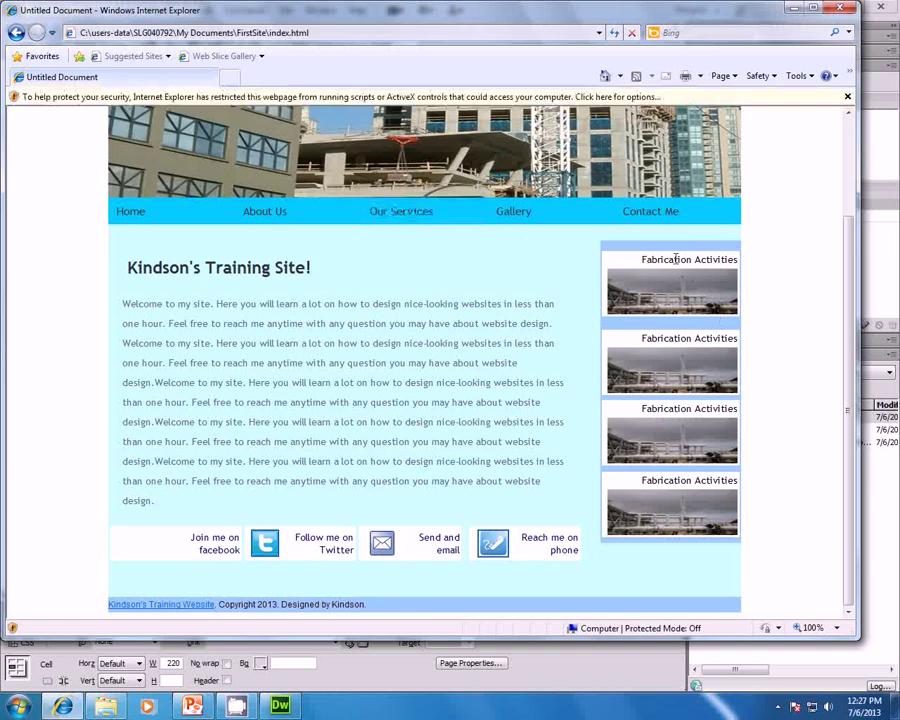
{"action": "left_click", "coordinate": [628, 551]}
{"action": "left_click", "coordinate": [792, 9]}
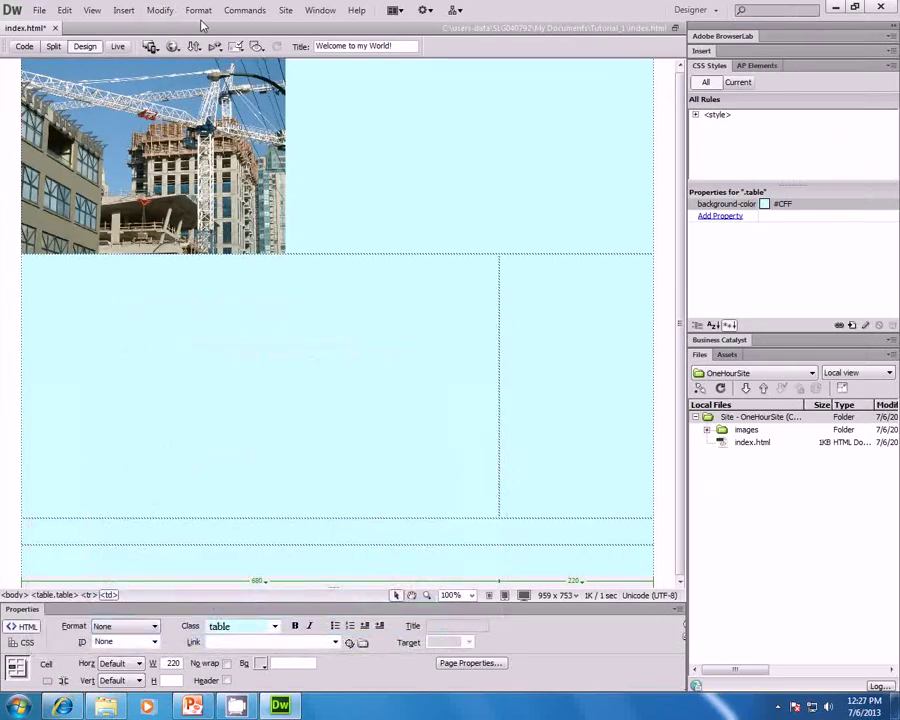
- Insert a table with 4 rows, 1 column, 900 pixels width and 0 border in the second row's narrow 220-pixel cell
{"action": "left_click", "coordinate": [123, 10]}
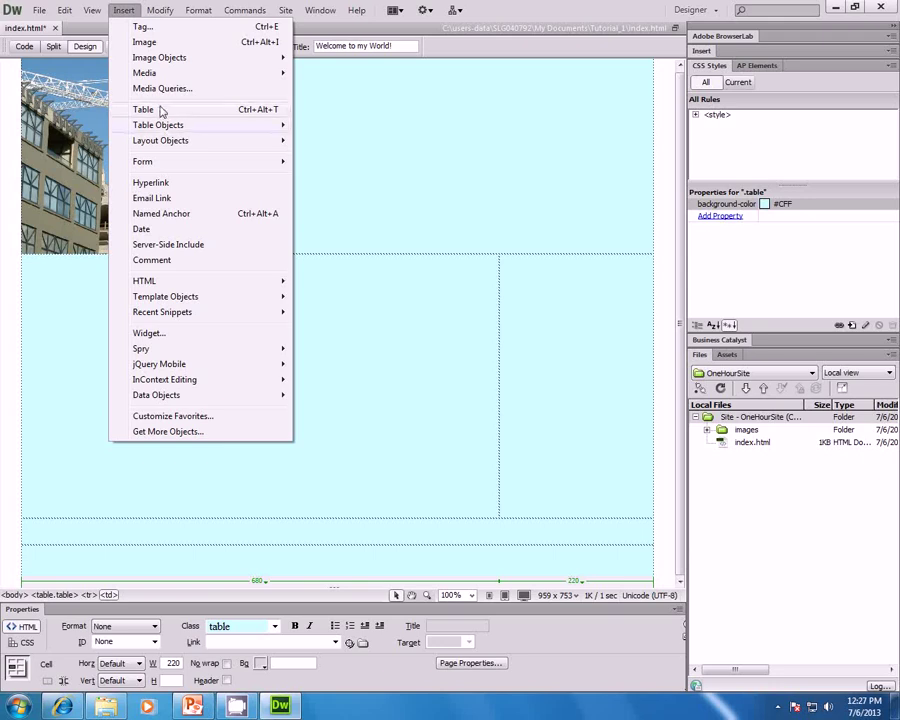
{"action": "left_click", "coordinate": [145, 109]}
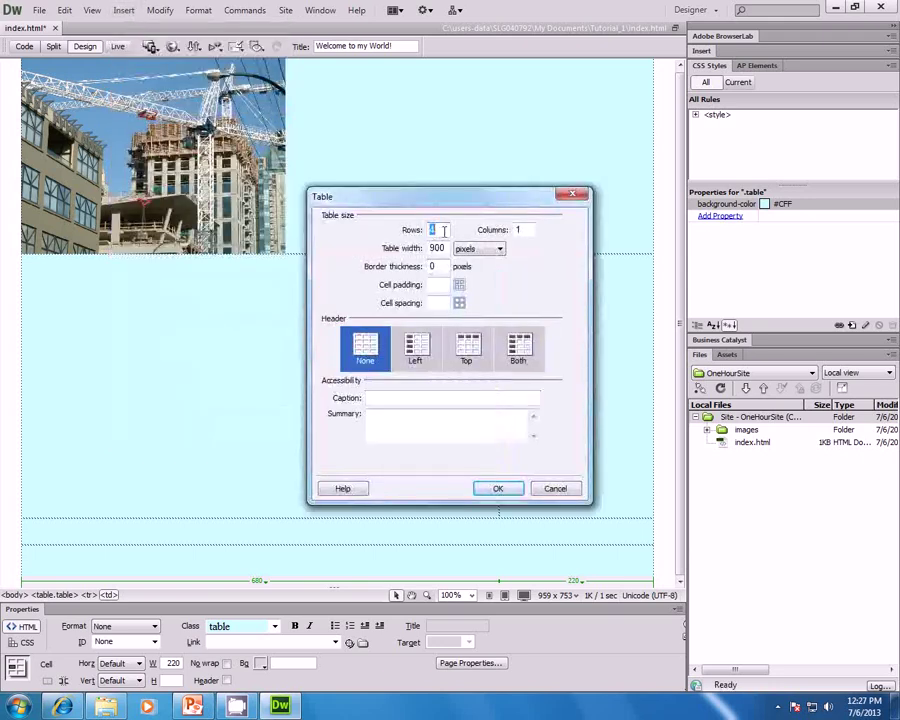
{"action": "left_click", "coordinate": [500, 490]}
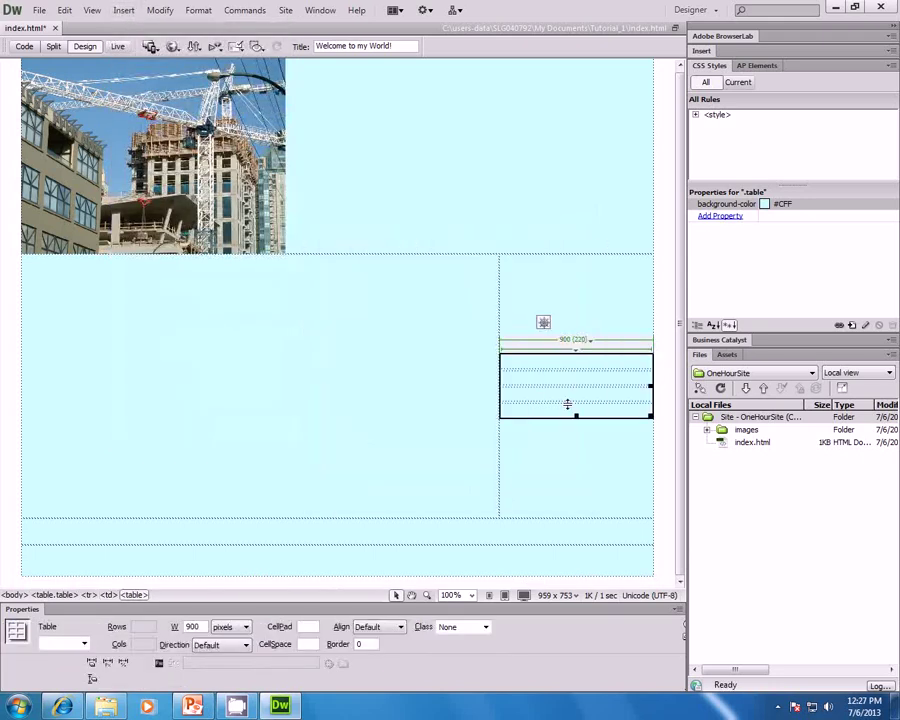
- Stretch the nested table to nearly fill its cell's height and adjust its four rows to roughly similar heights
{"action": "left_click_drag", "start_coordinate": [575, 415], "coordinate": [572, 505]}
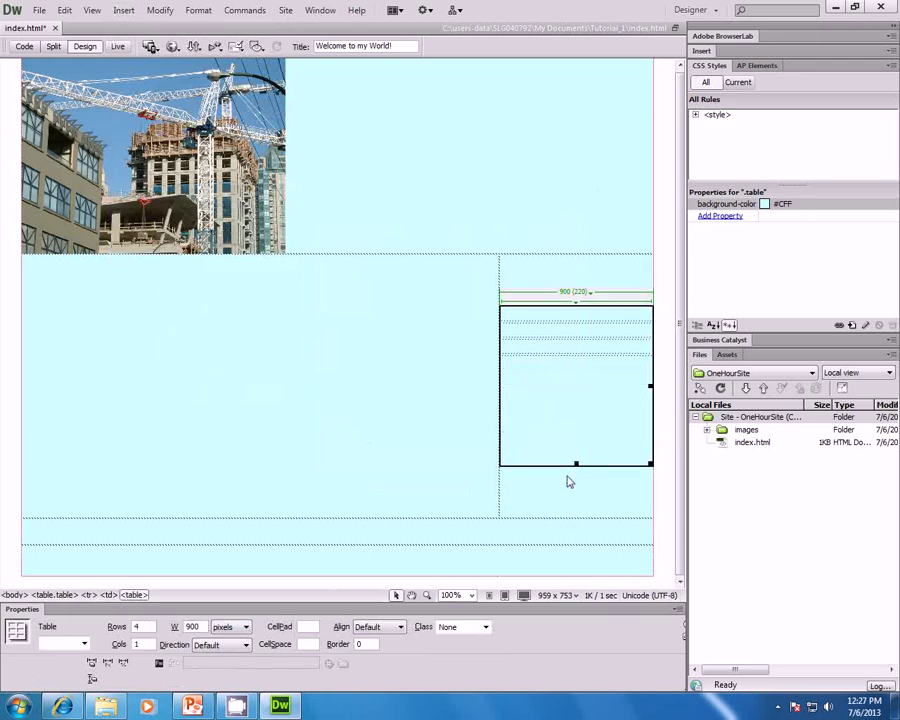
{"action": "left_click", "coordinate": [545, 355]}
{"action": "key", "text": "Return"}
{"action": "key", "text": "BackSpace"}
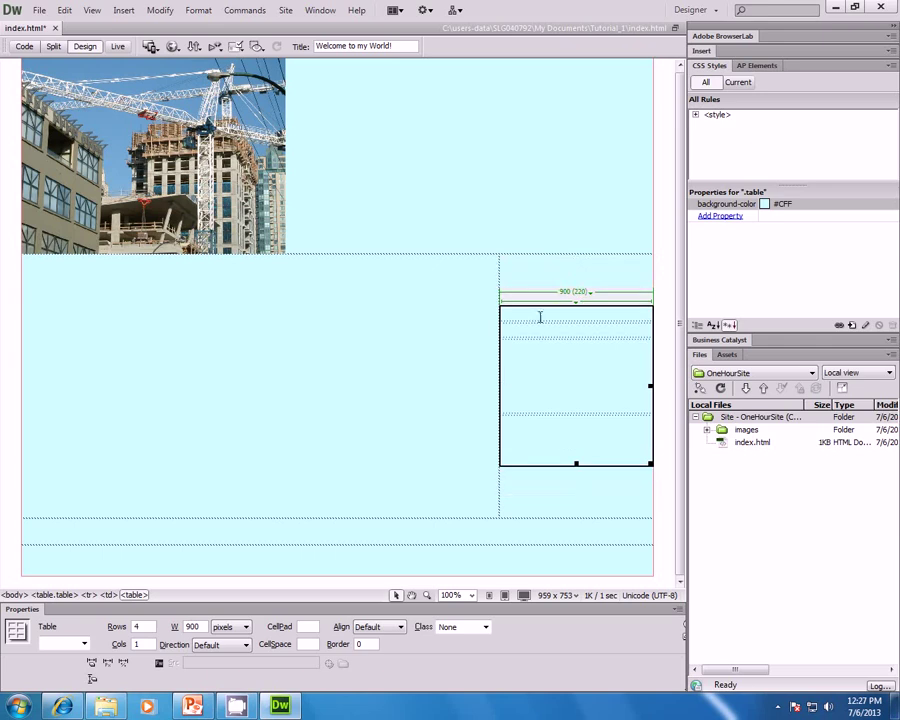
{"action": "left_click", "coordinate": [541, 335]}
{"action": "key", "text": "Return"}
{"action": "key", "text": "Return"}
{"action": "left_click", "coordinate": [536, 282]}
{"action": "key", "text": "Return"}
{"action": "left_click", "coordinate": [553, 376]}
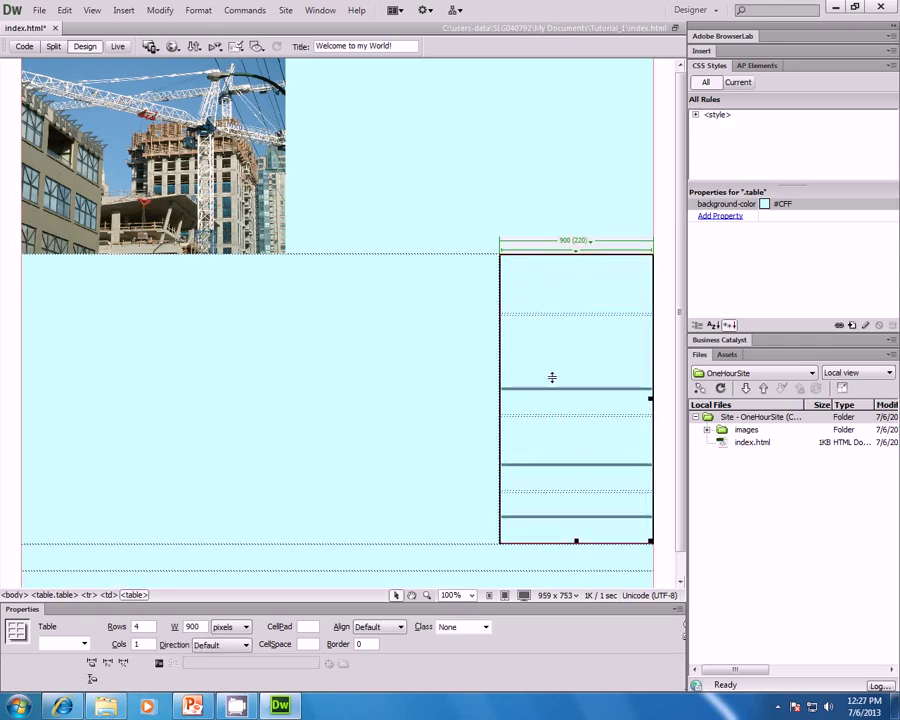
{"action": "key", "text": "BackSpace"}
{"action": "key", "text": "BackSpace"}
{"action": "left_click", "coordinate": [527, 512]}
{"action": "key", "text": "Return"}
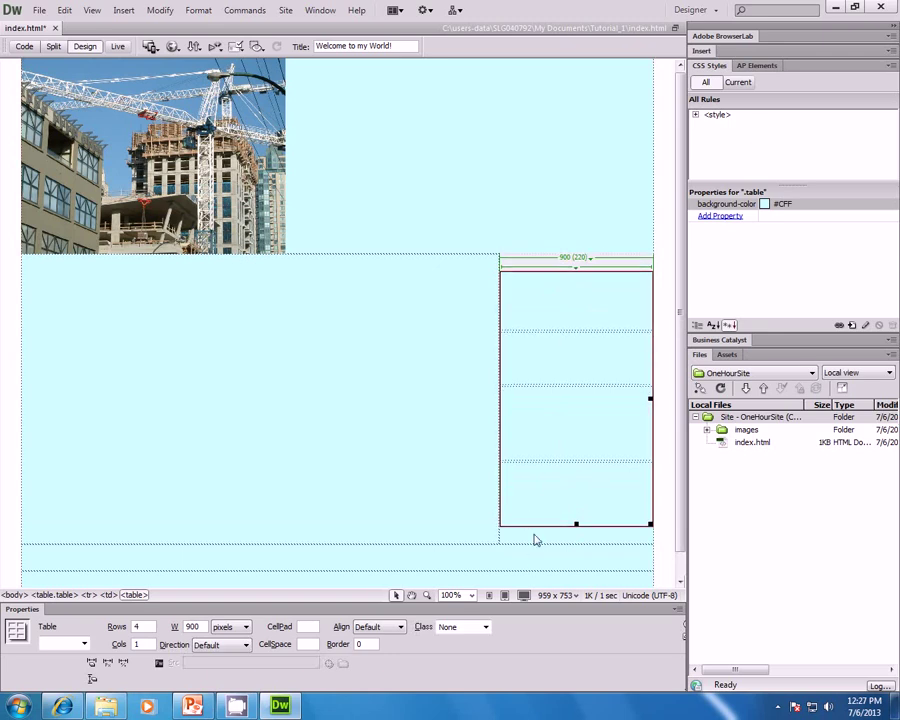
- Split the wide 680-pixel cell beside the nested table into 2 rows
{"action": "left_click", "coordinate": [400, 430]}
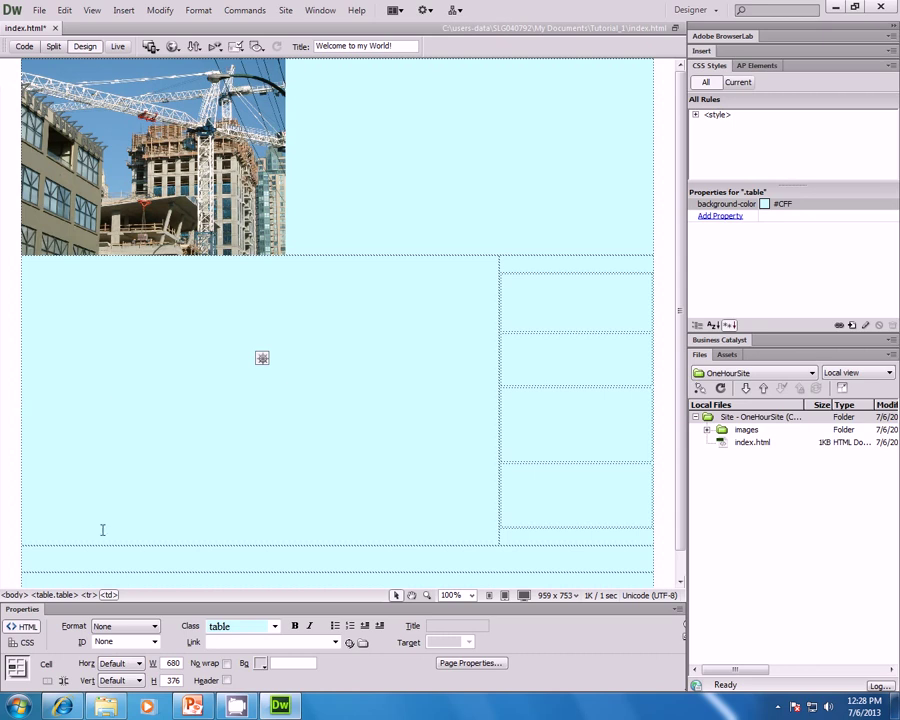
{"action": "left_click", "coordinate": [63, 681]}
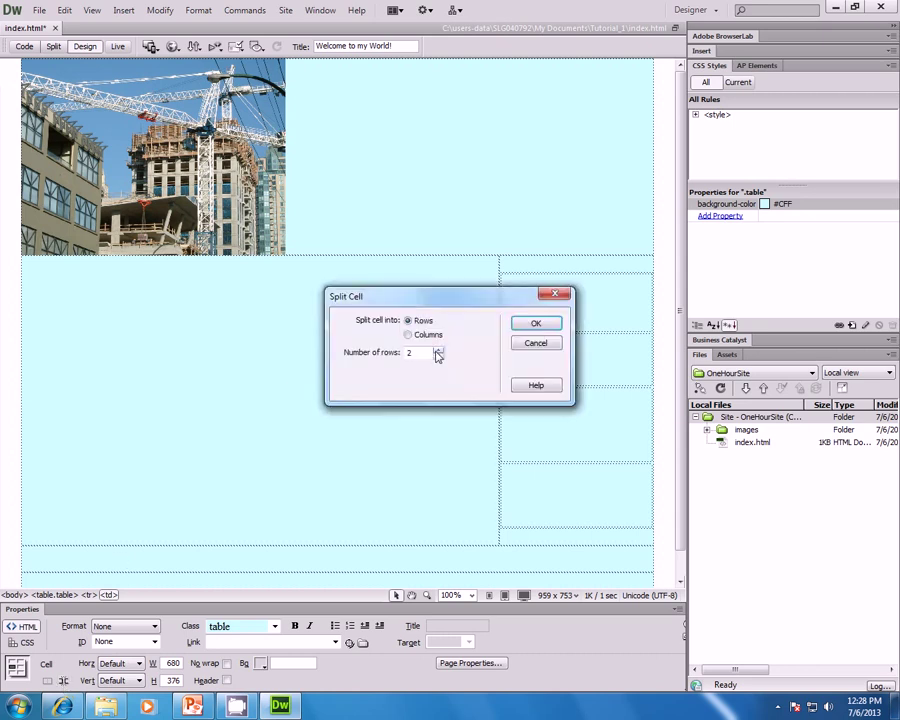
{"action": "left_click", "coordinate": [530, 324]}
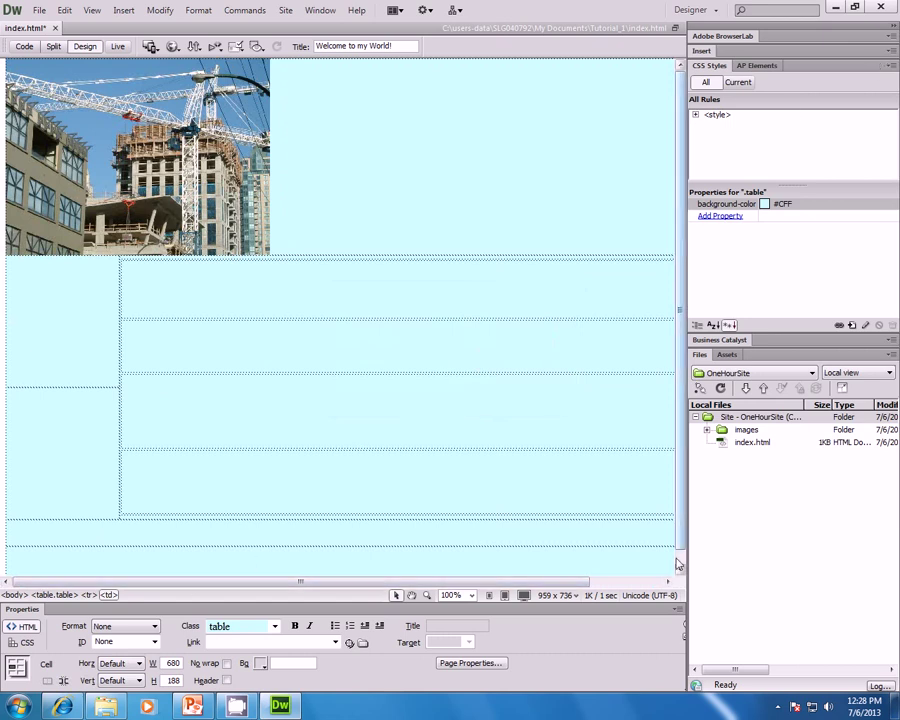
{"action": "left_click_drag", "start_coordinate": [593, 581], "coordinate": [665, 558]}
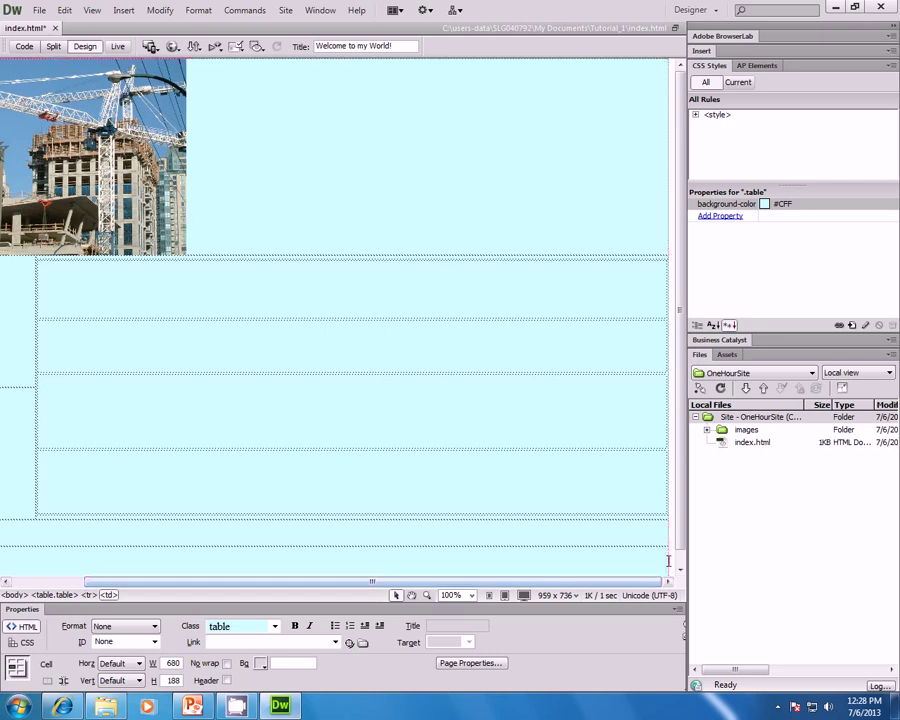
- Set the width of the nested four-row table to 280 pixels
{"action": "left_click", "coordinate": [667, 563]}
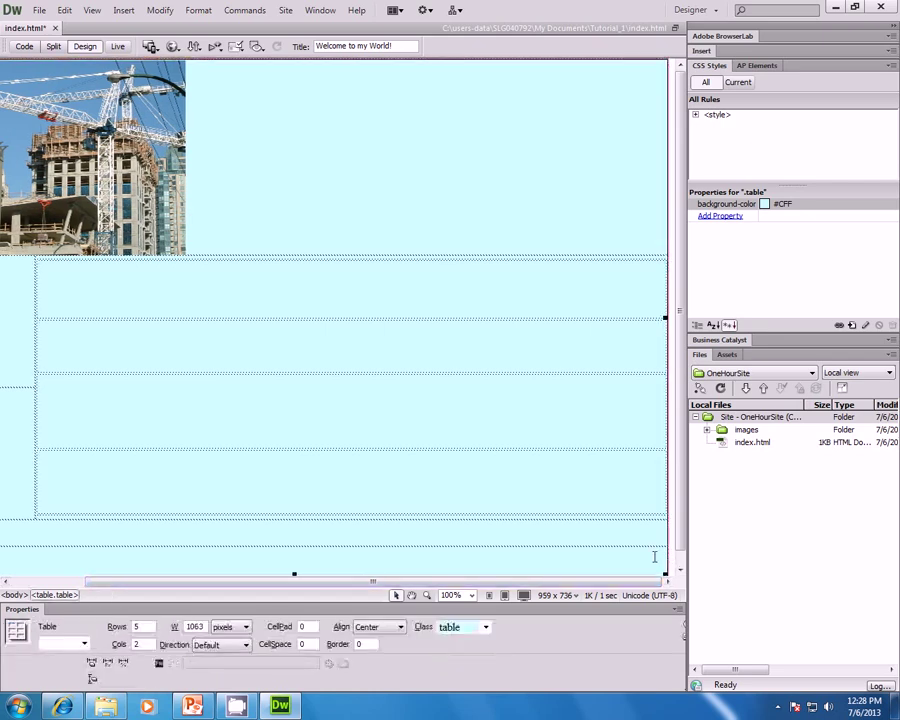
{"action": "left_click", "coordinate": [581, 447]}
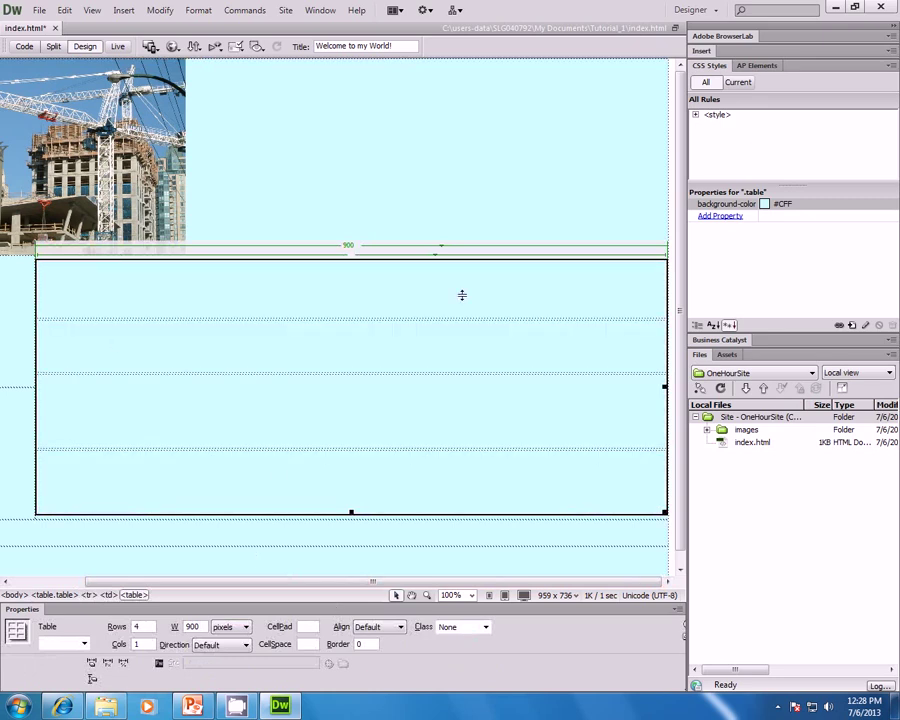
{"action": "double_click", "coordinate": [196, 627]}
{"action": "type", "text": "280"}
{"action": "key", "text": "Return"}
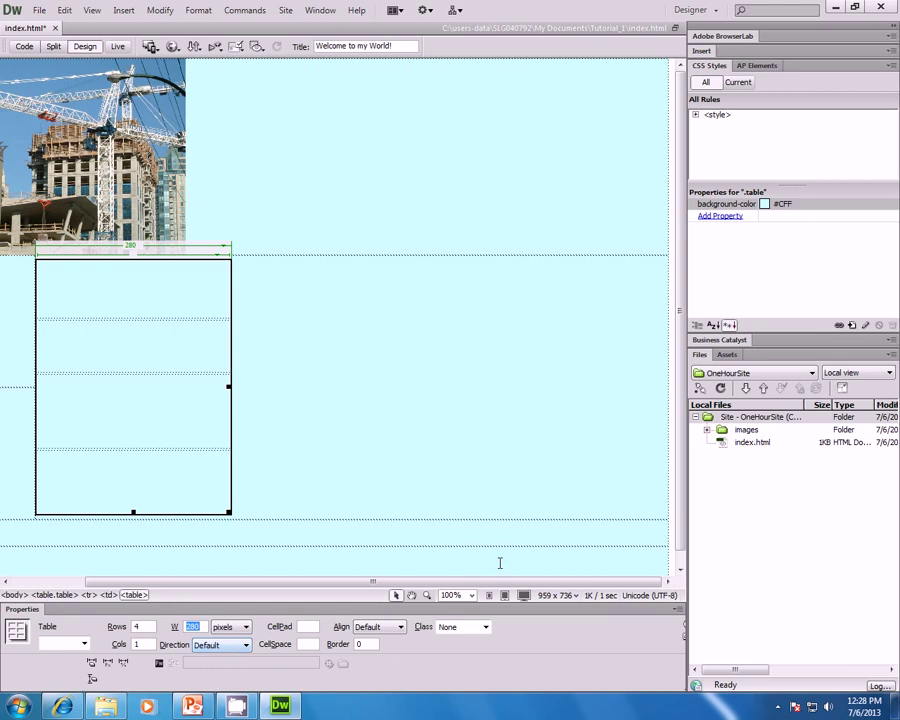
- Set the width of the outer five-row page table to 900 pixels
{"action": "left_click", "coordinate": [551, 519]}
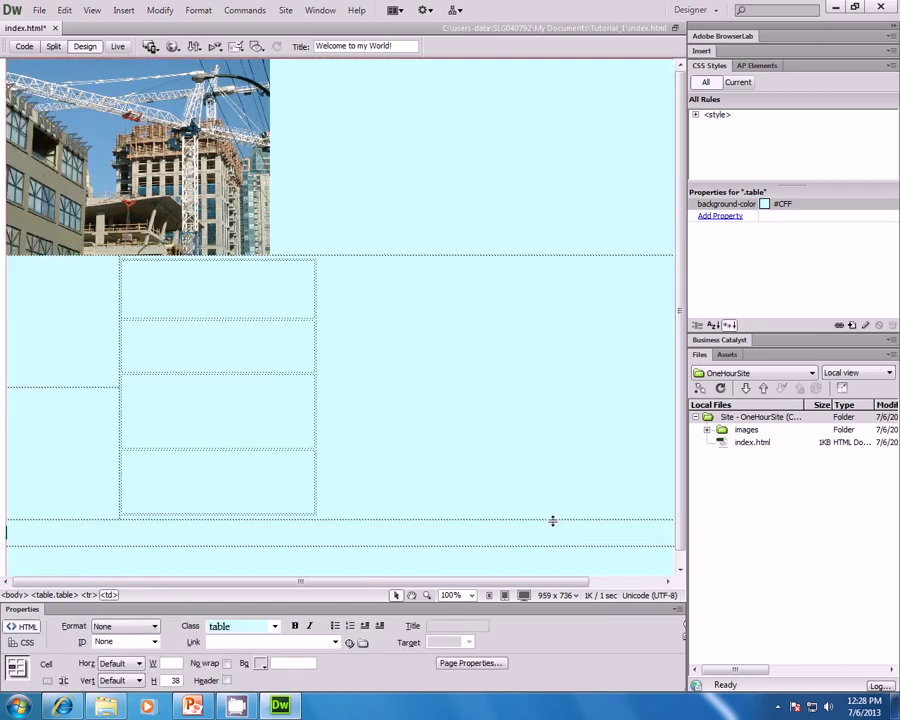
{"action": "left_click", "coordinate": [577, 519]}
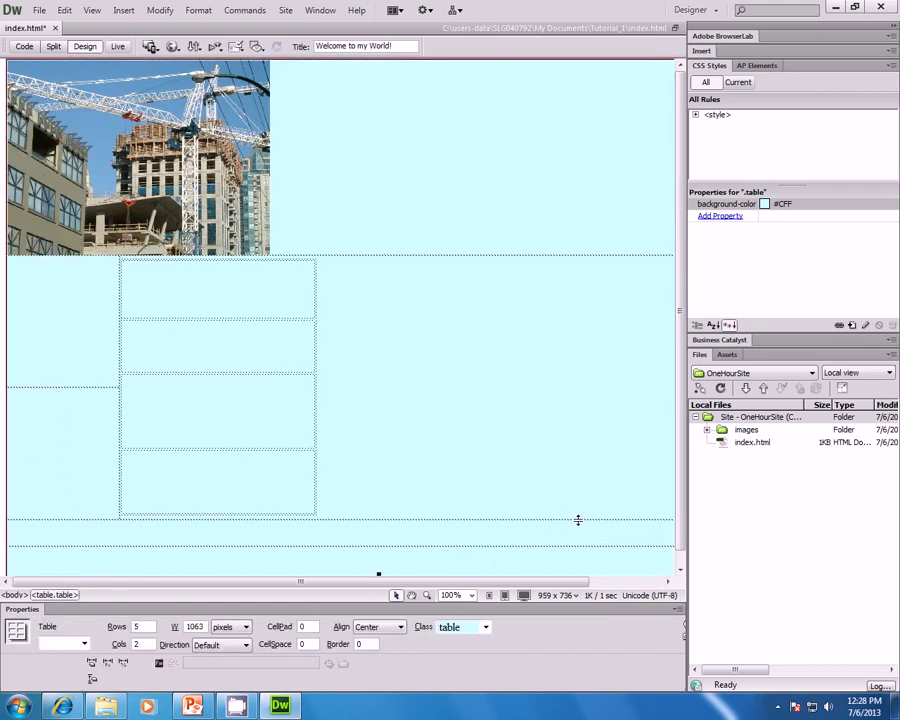
{"action": "left_click", "coordinate": [625, 582]}
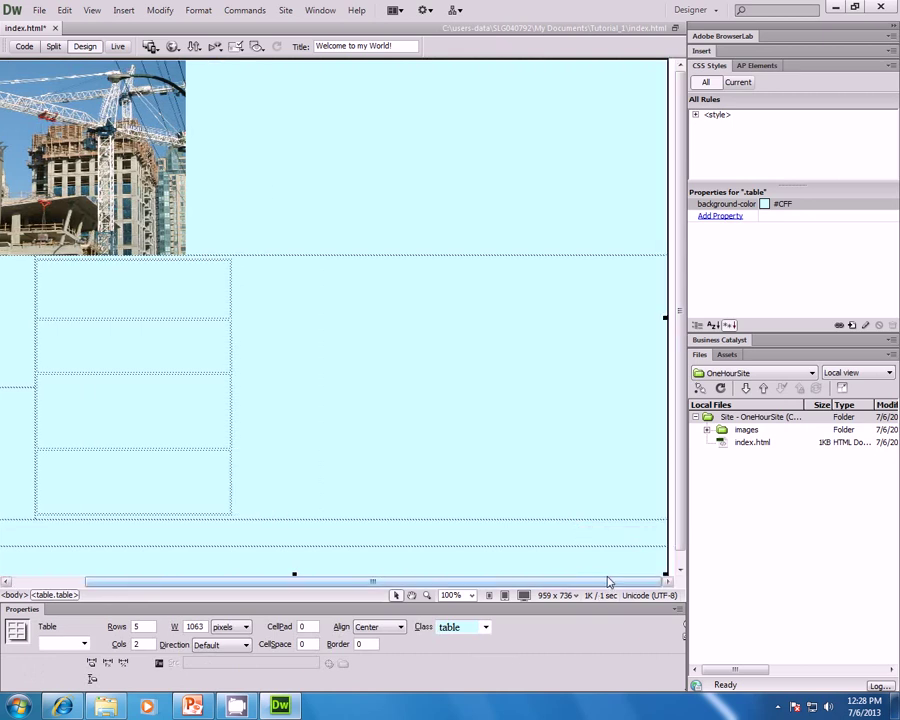
{"action": "left_click", "coordinate": [669, 504]}
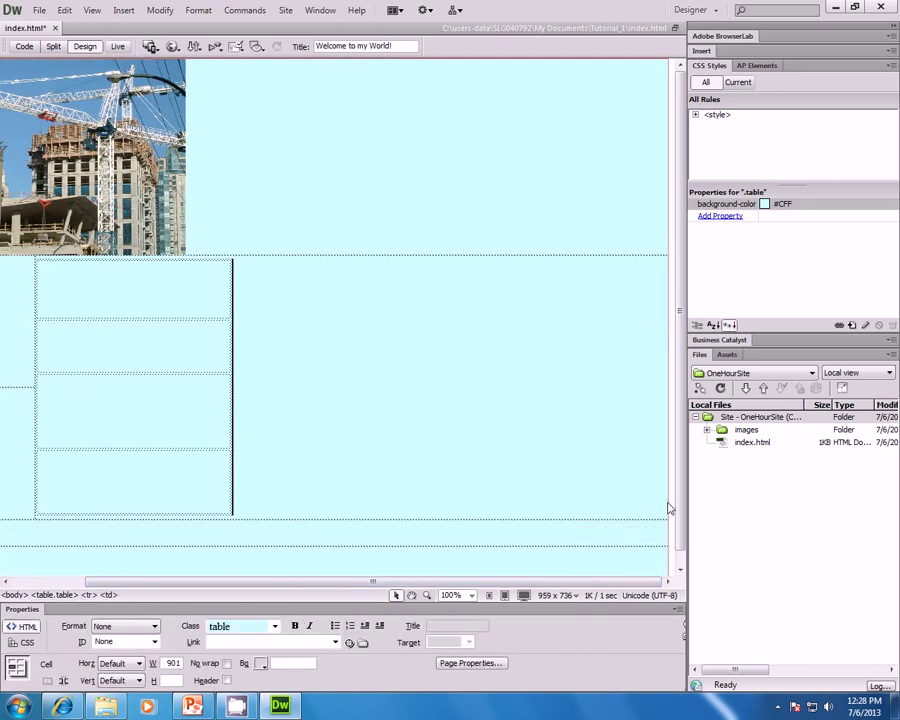
{"action": "left_click", "coordinate": [669, 502]}
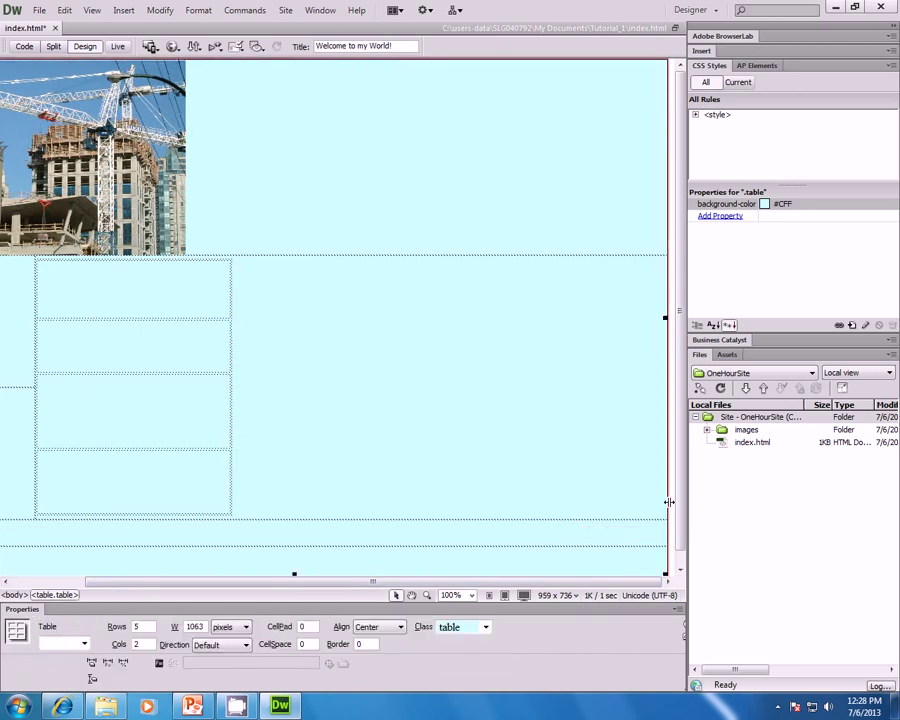
{"action": "double_click", "coordinate": [195, 628]}
{"action": "type", "text": "900"}
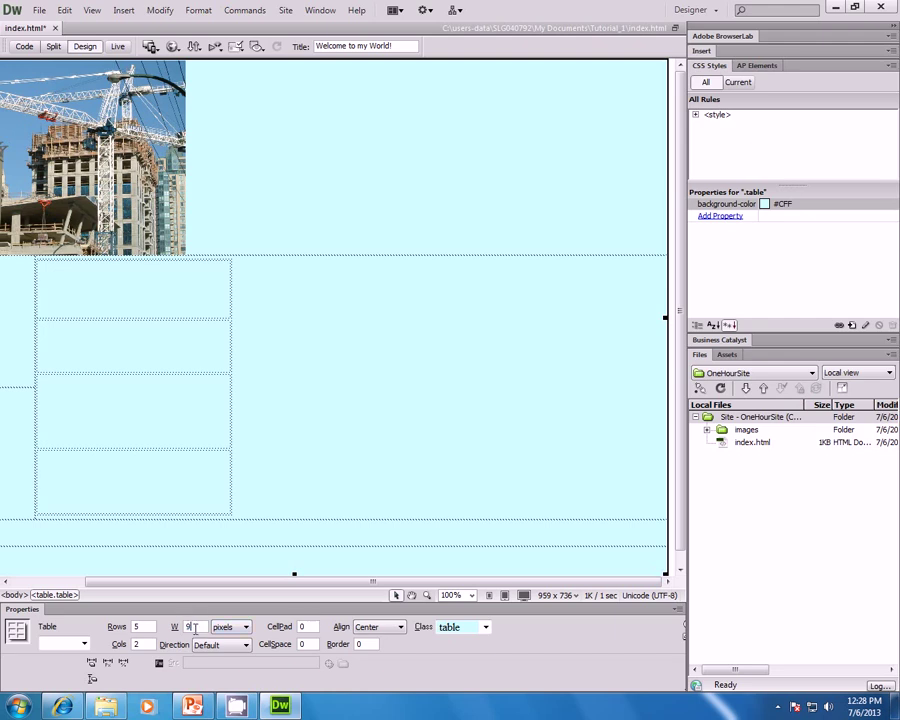
{"action": "key", "text": "Return"}
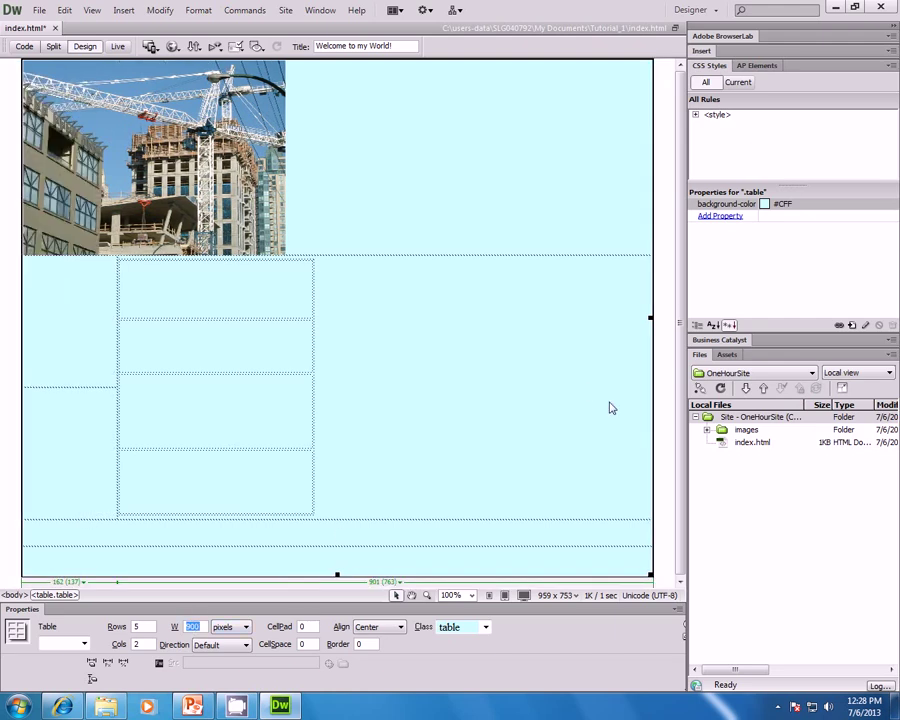
- Widen the outer table's first column by moving its divider until the second column fits closely around the nested table
{"action": "left_click", "coordinate": [654, 398]}
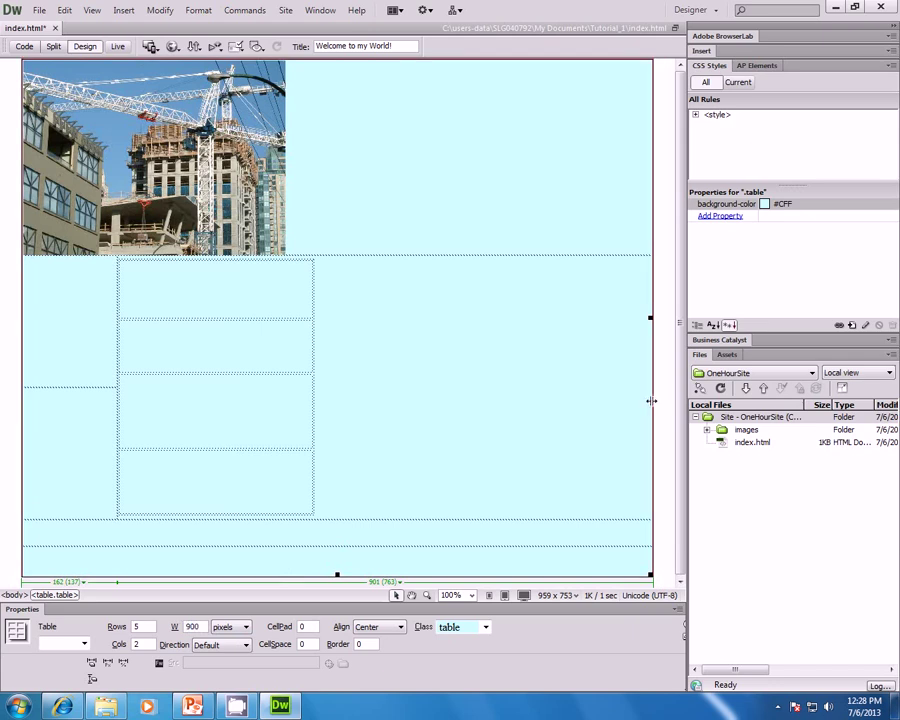
{"action": "left_click", "coordinate": [111, 381]}
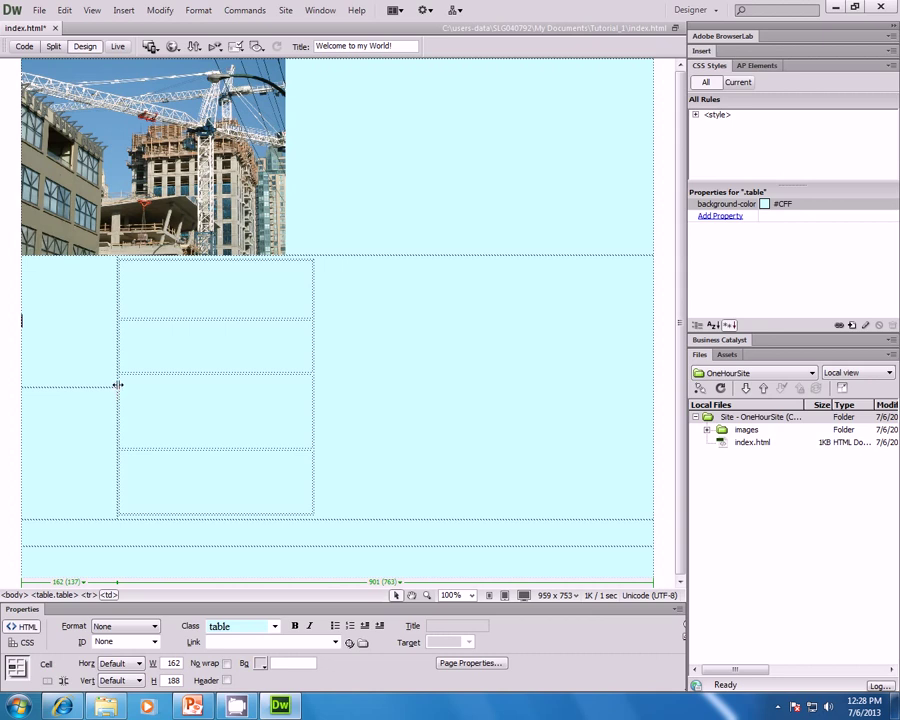
{"action": "left_click_drag", "start_coordinate": [101, 387], "coordinate": [450, 429]}
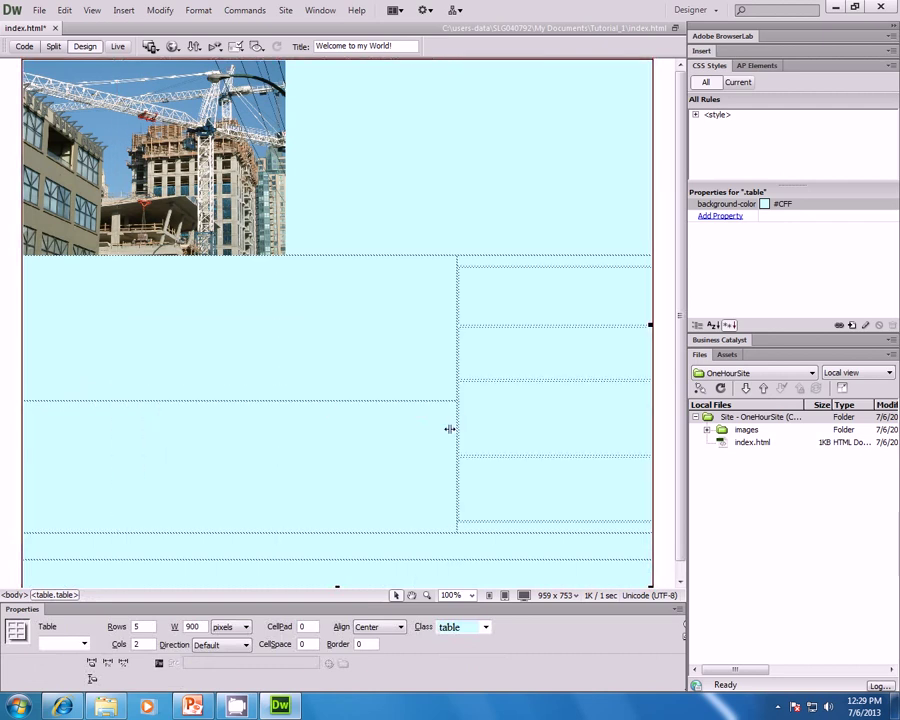
- Set the nested table's width to 200 pixels and move the outer table's column divider to fit it
{"action": "left_click", "coordinate": [560, 326]}
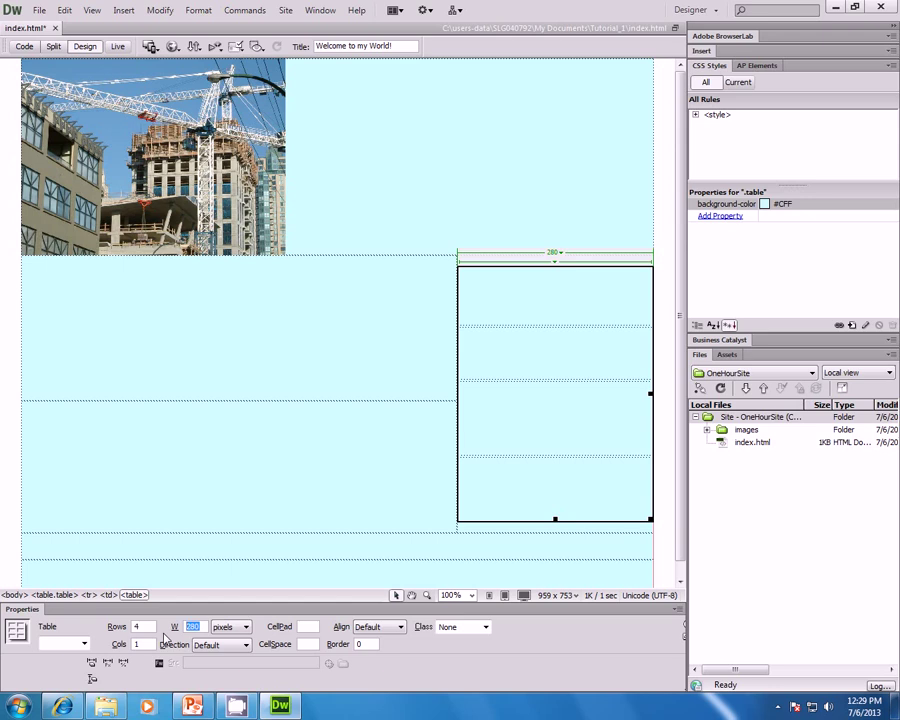
{"action": "type", "text": "200"}
{"action": "key", "text": "Return"}
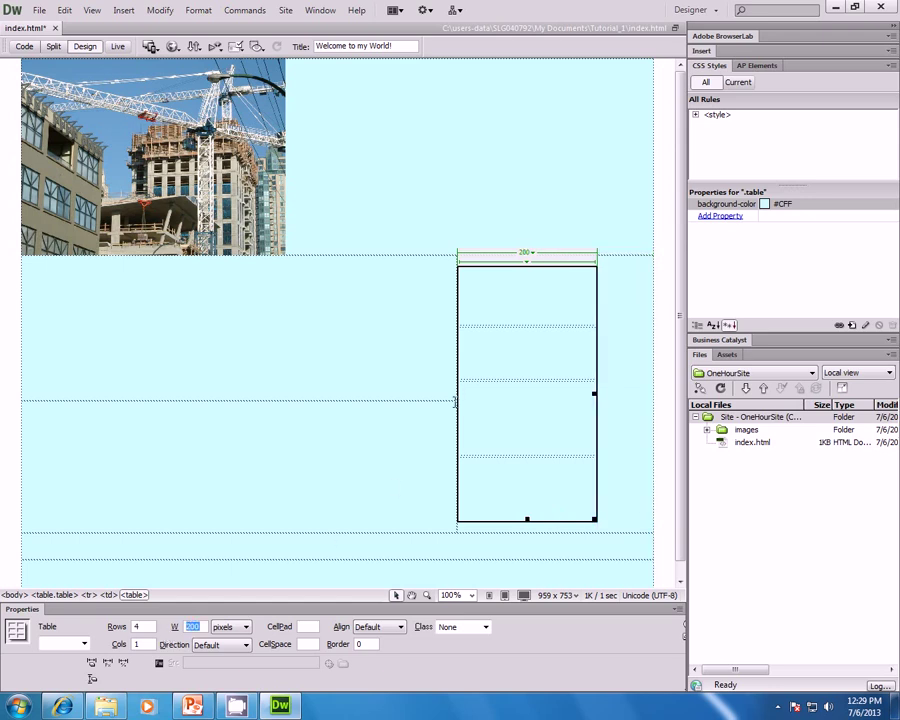
{"action": "left_click", "coordinate": [455, 401]}
{"action": "left_click_drag", "start_coordinate": [454, 398], "coordinate": [521, 408]}
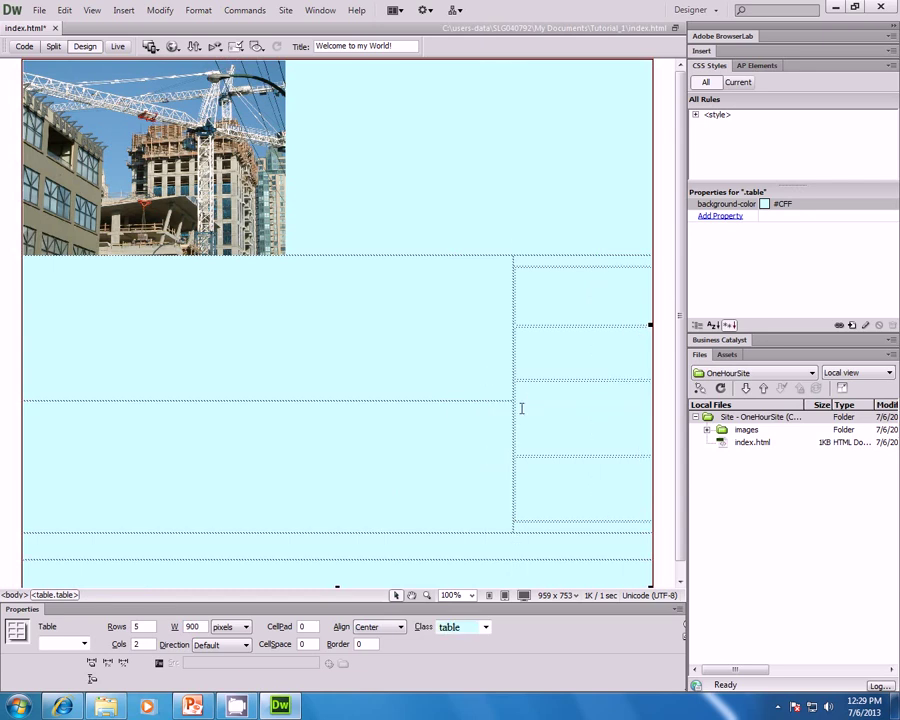
- Align the contents of the cell holding the nested table horizontally to Right and vertically to Top
{"action": "left_click", "coordinate": [591, 327]}
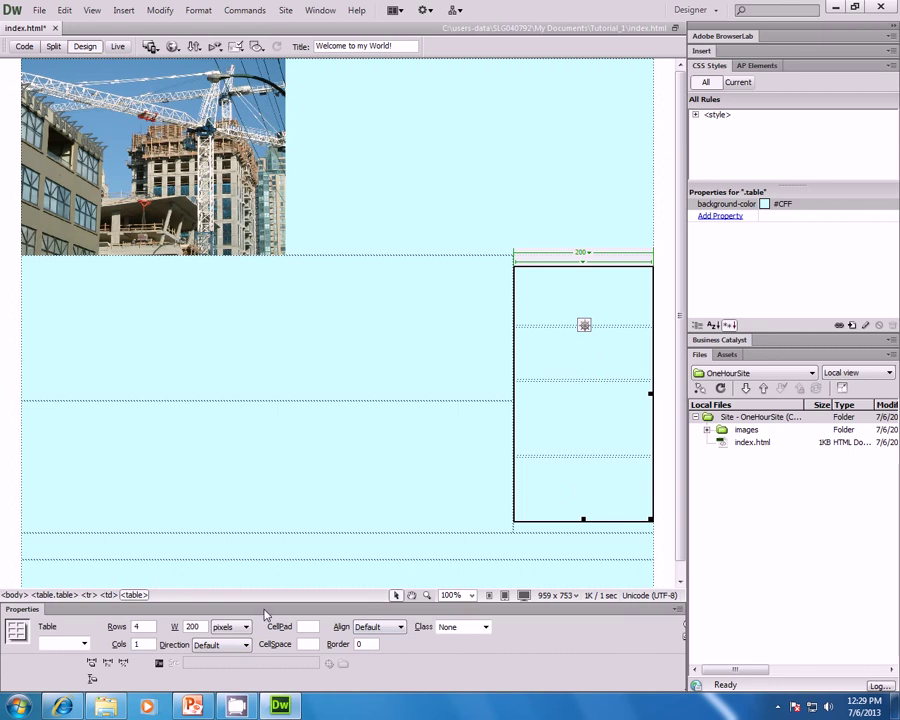
{"action": "left_click", "coordinate": [110, 595]}
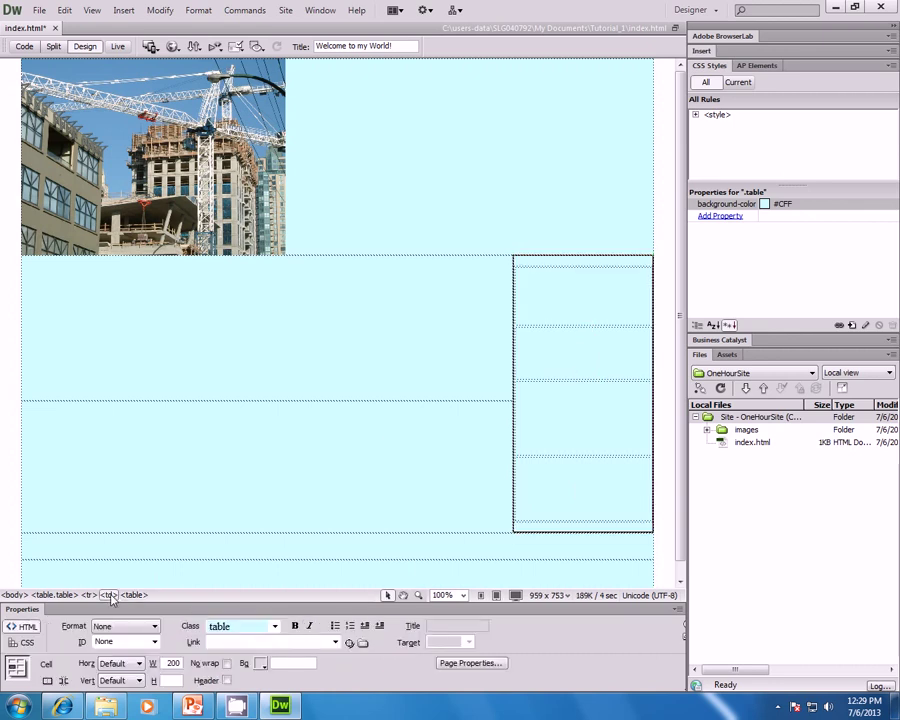
{"action": "left_click", "coordinate": [138, 663]}
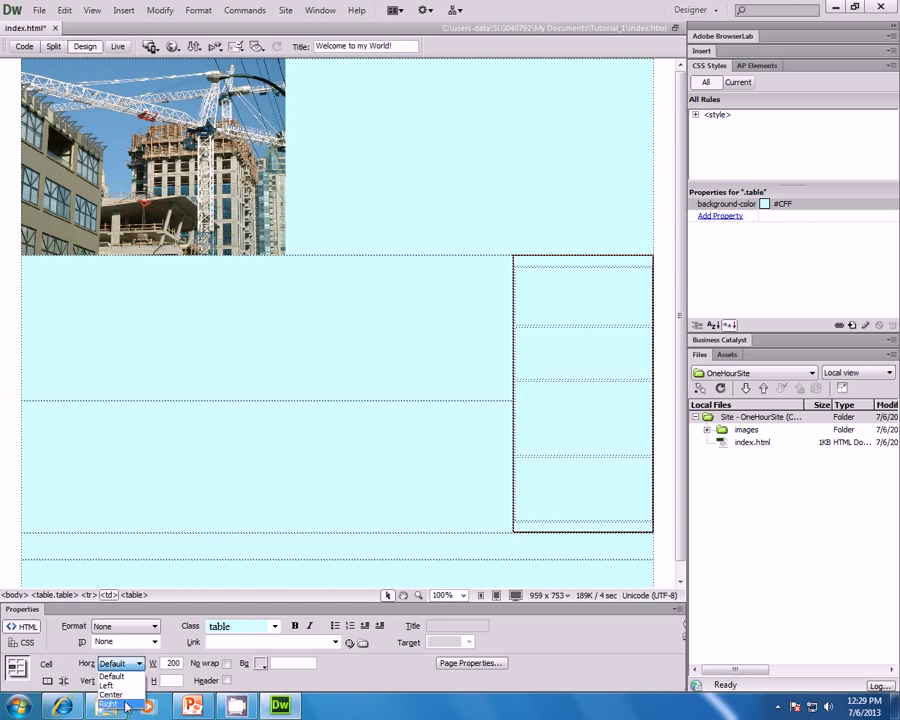
{"action": "left_click", "coordinate": [125, 705]}
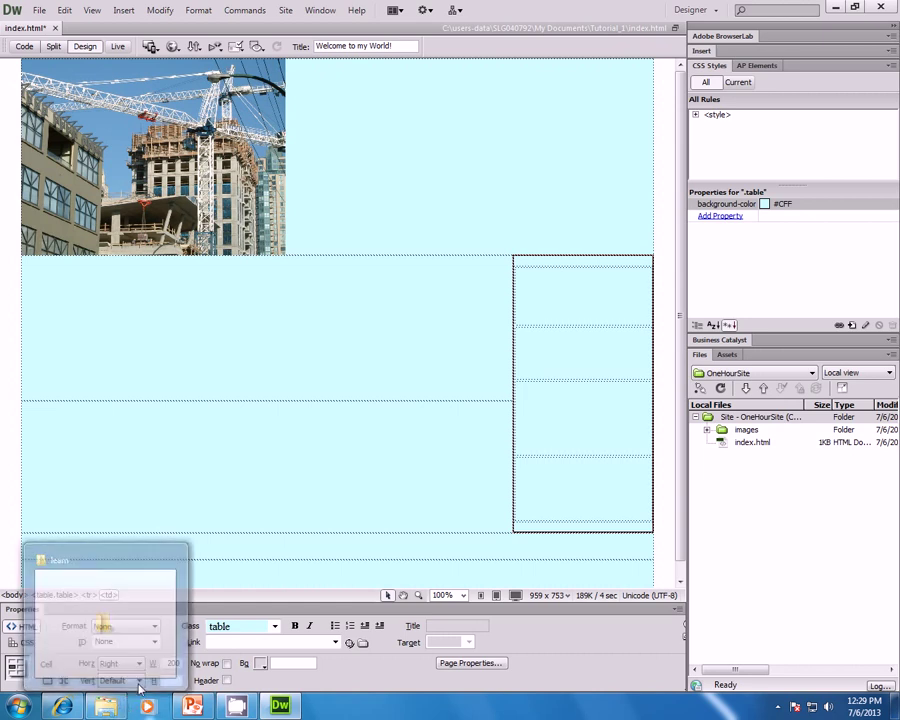
{"action": "left_click", "coordinate": [140, 681]}
{"action": "left_click", "coordinate": [128, 641]}
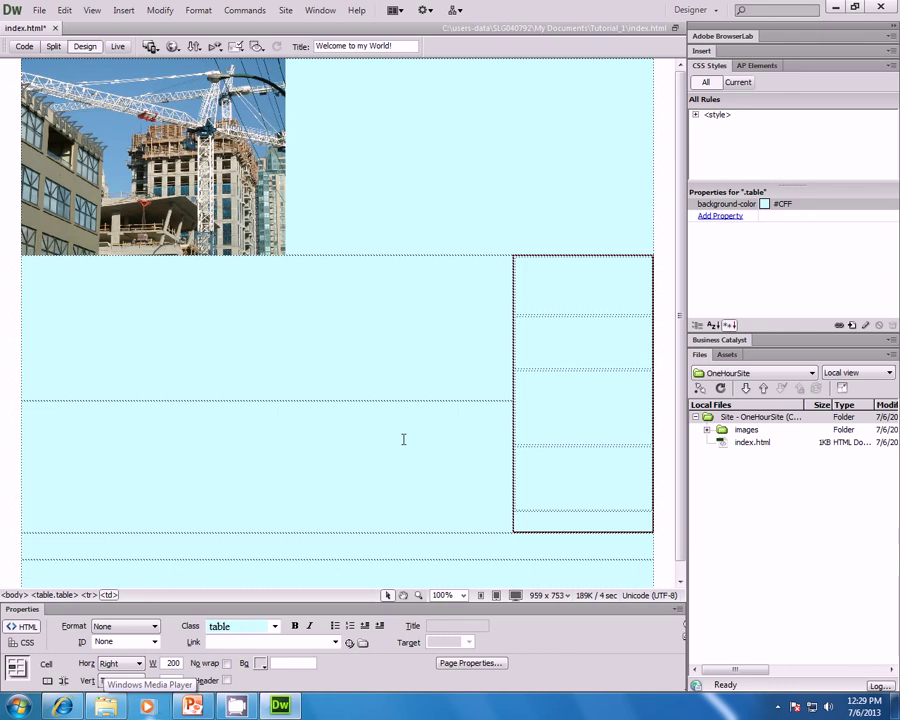
- Check the FirstSite sample page in Internet Explorer and create a class CSS rule named .sidetable in this document only
{"action": "key", "text": "F12"}
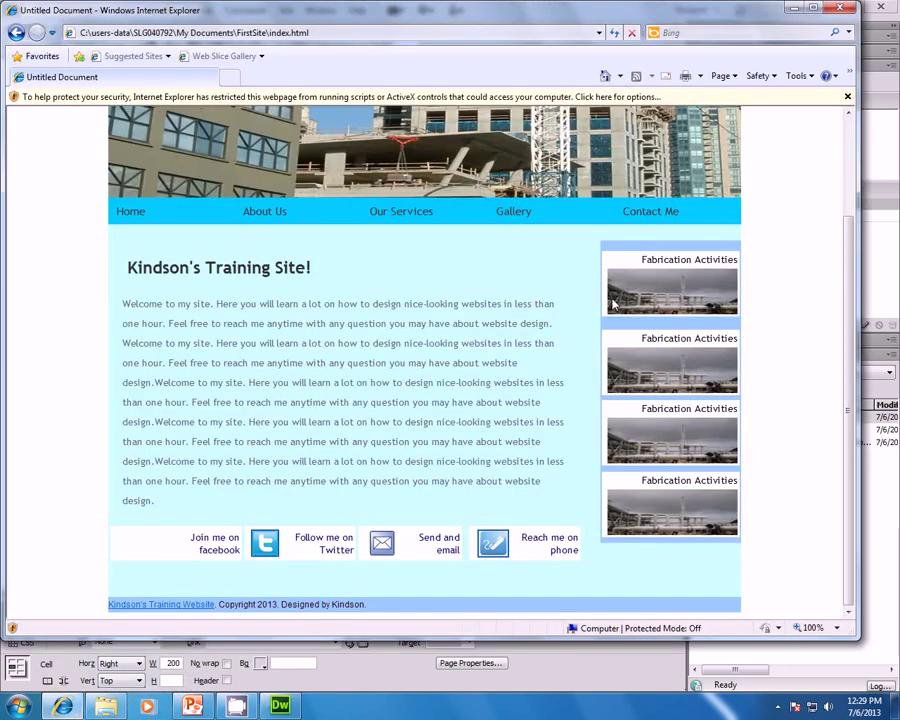
{"action": "left_click", "coordinate": [792, 9]}
{"action": "left_click", "coordinate": [568, 371]}
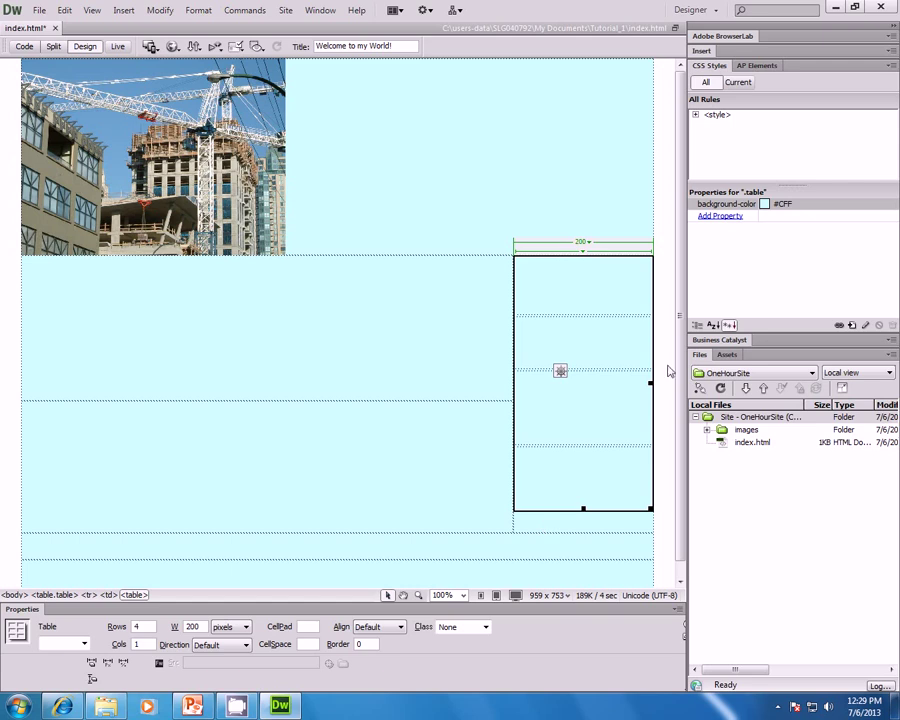
{"action": "left_click", "coordinate": [696, 115]}
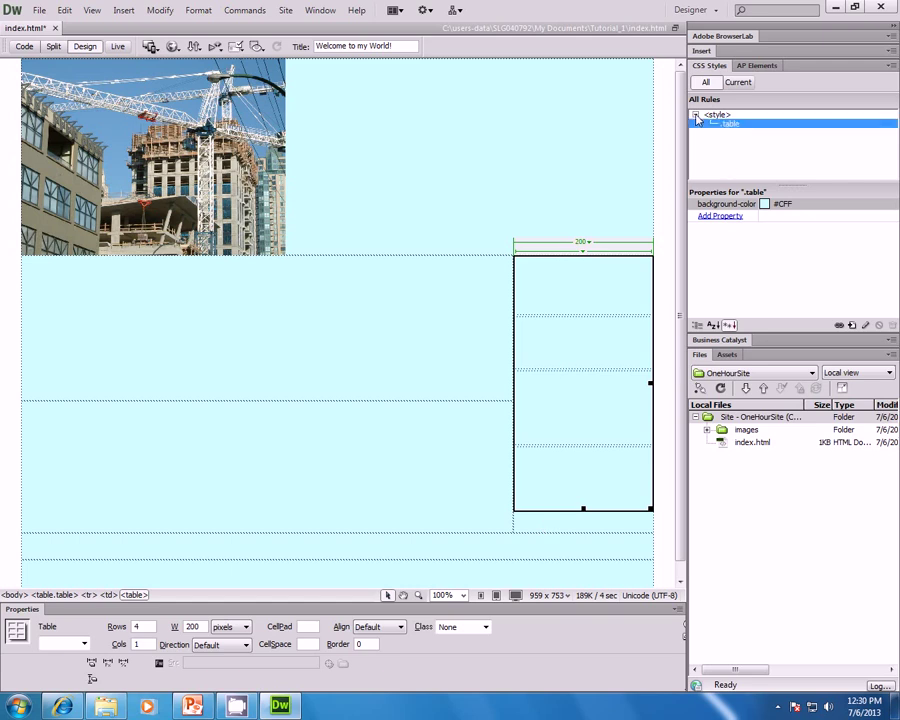
{"action": "left_click", "coordinate": [850, 326]}
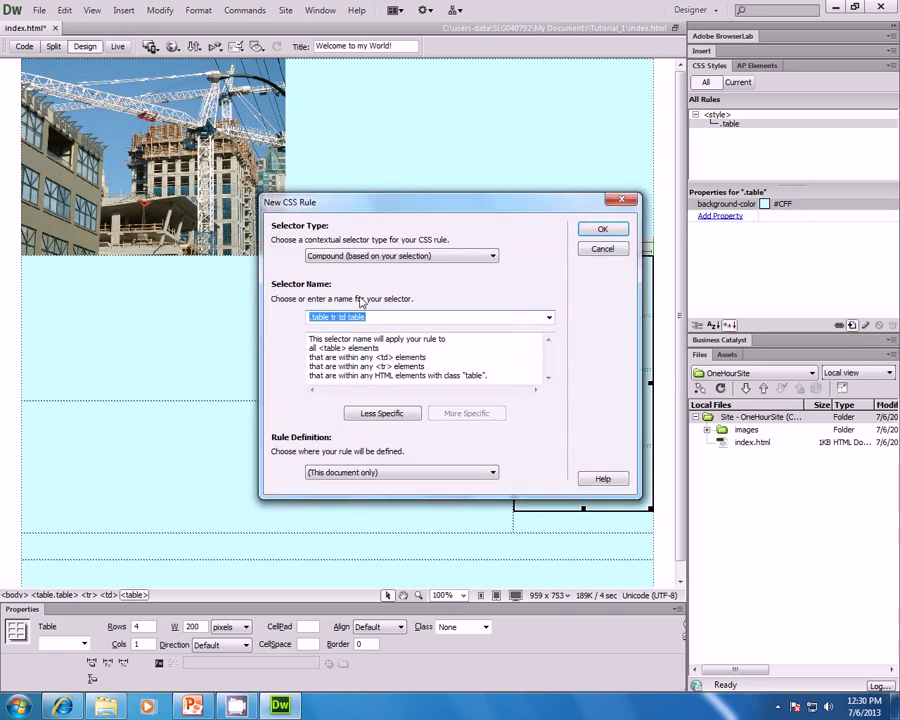
{"action": "left_click", "coordinate": [373, 258]}
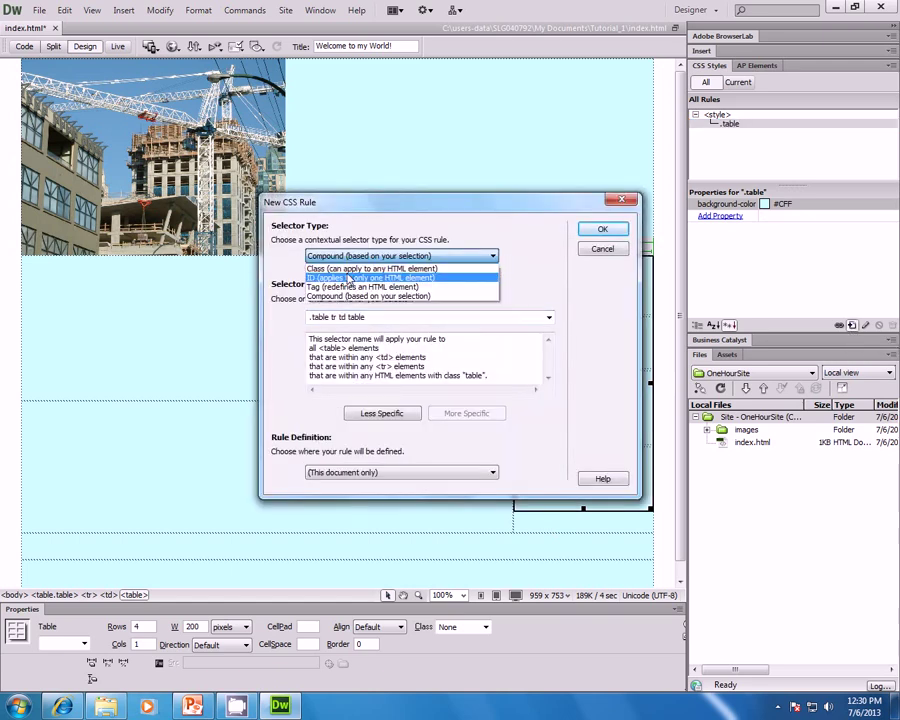
{"action": "left_click", "coordinate": [372, 269]}
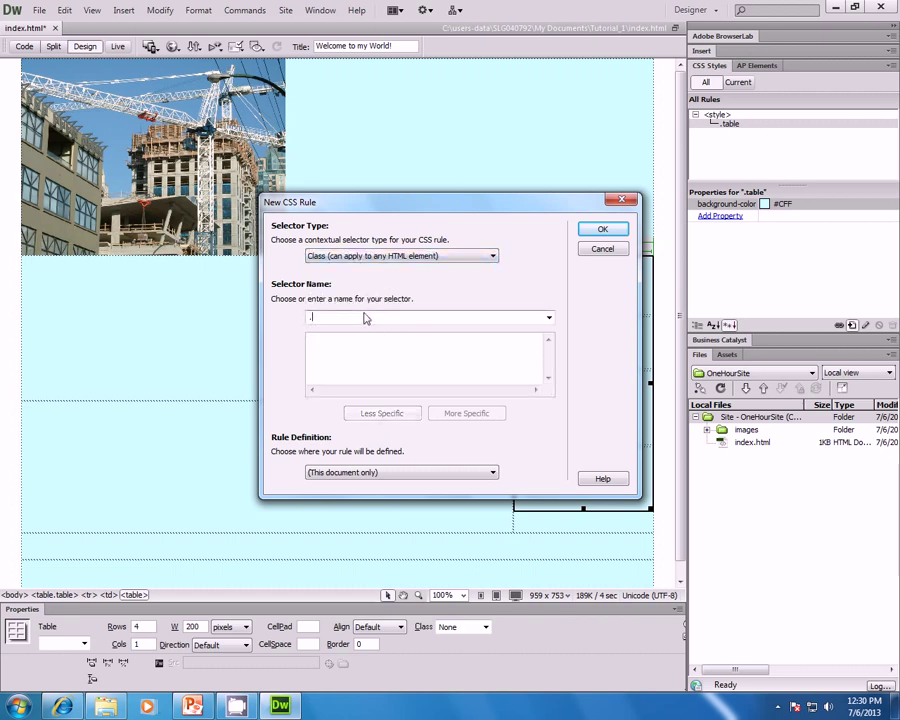
{"action": "type", "text": "sidetable"}
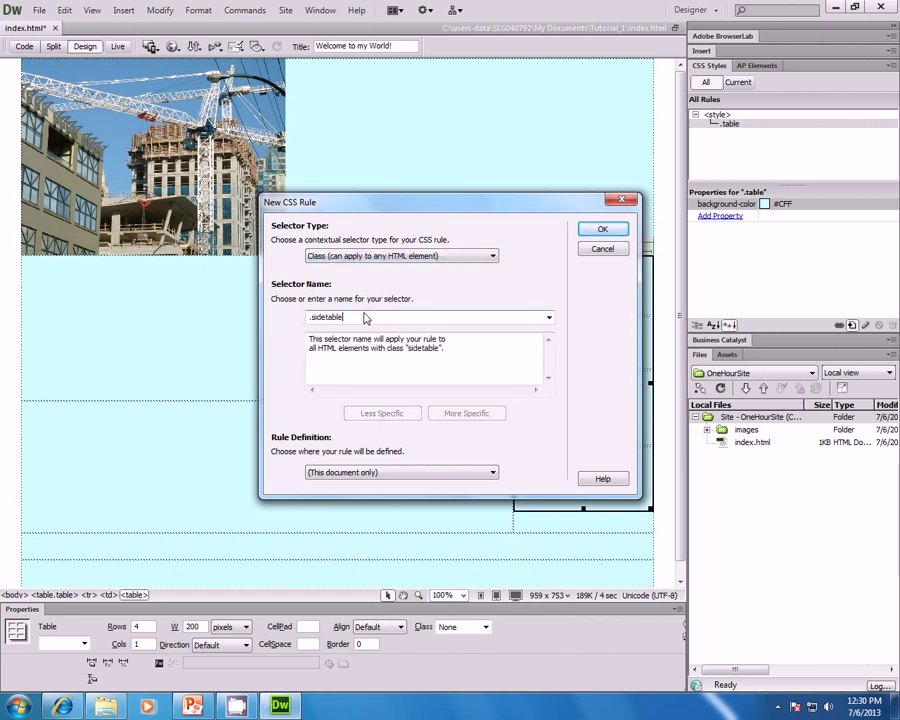
{"action": "left_click", "coordinate": [602, 231]}
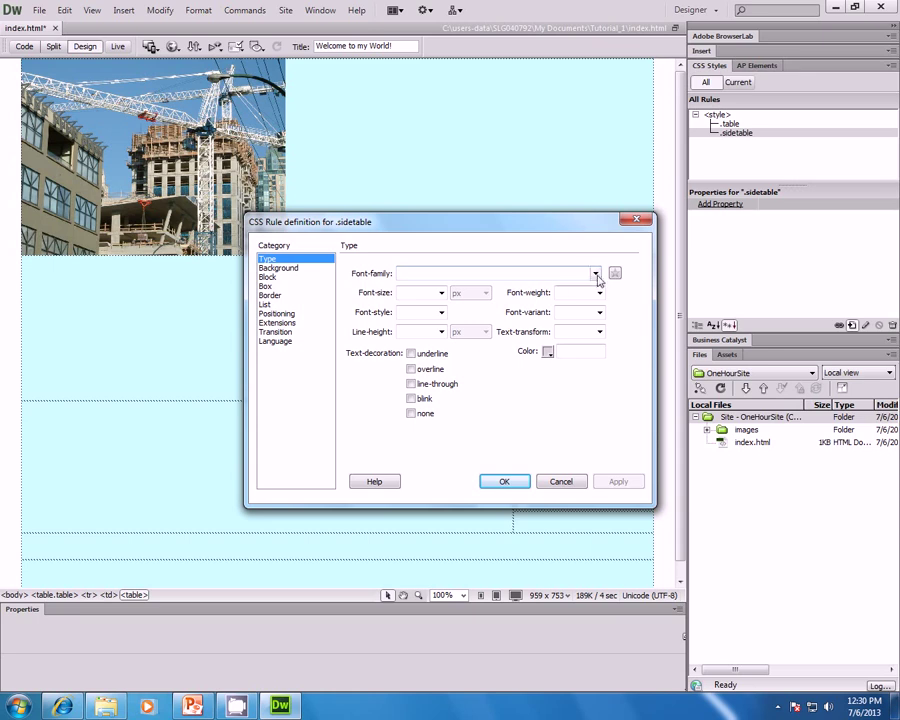
- Set the .sidetable type to Trebuchet MS, Arial, Helvetica, sans-serif at 14 px in colour #9CF, and select the nested sidebar table
{"action": "left_click", "coordinate": [595, 273]}
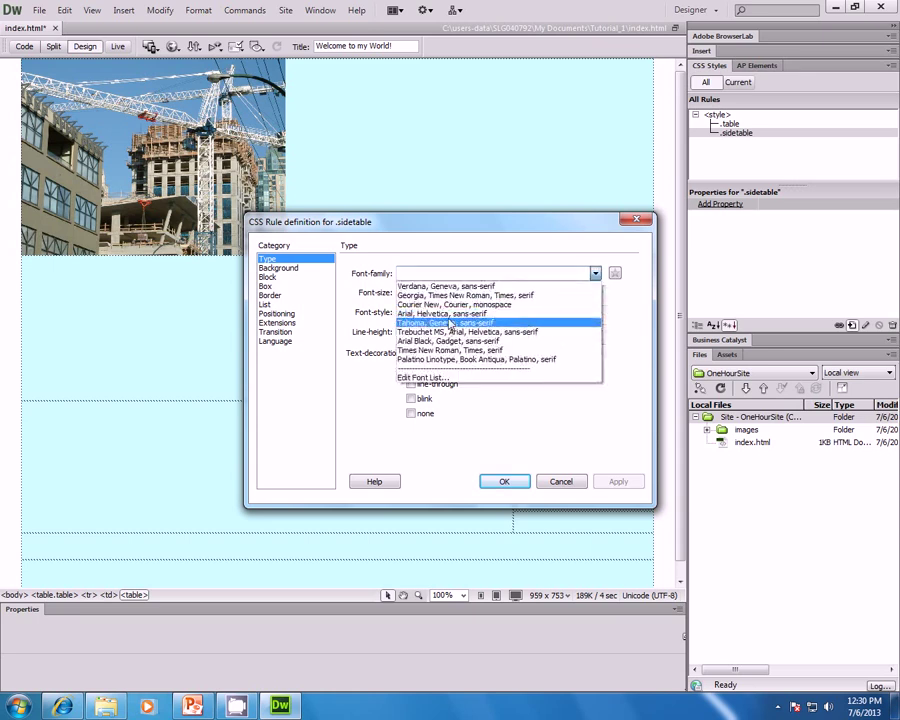
{"action": "left_click", "coordinate": [455, 332]}
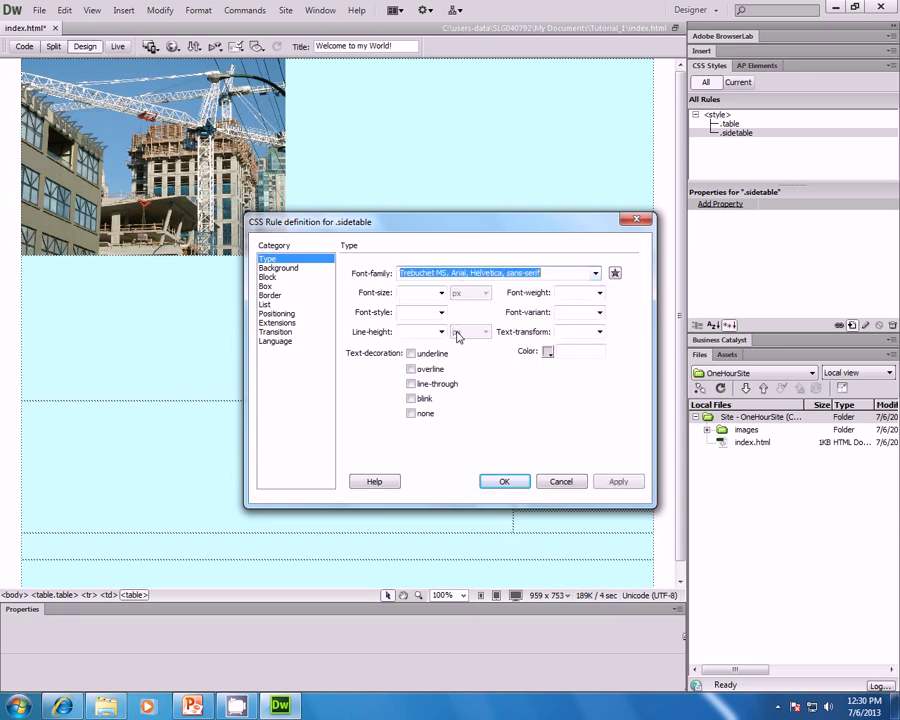
{"action": "left_click", "coordinate": [441, 292]}
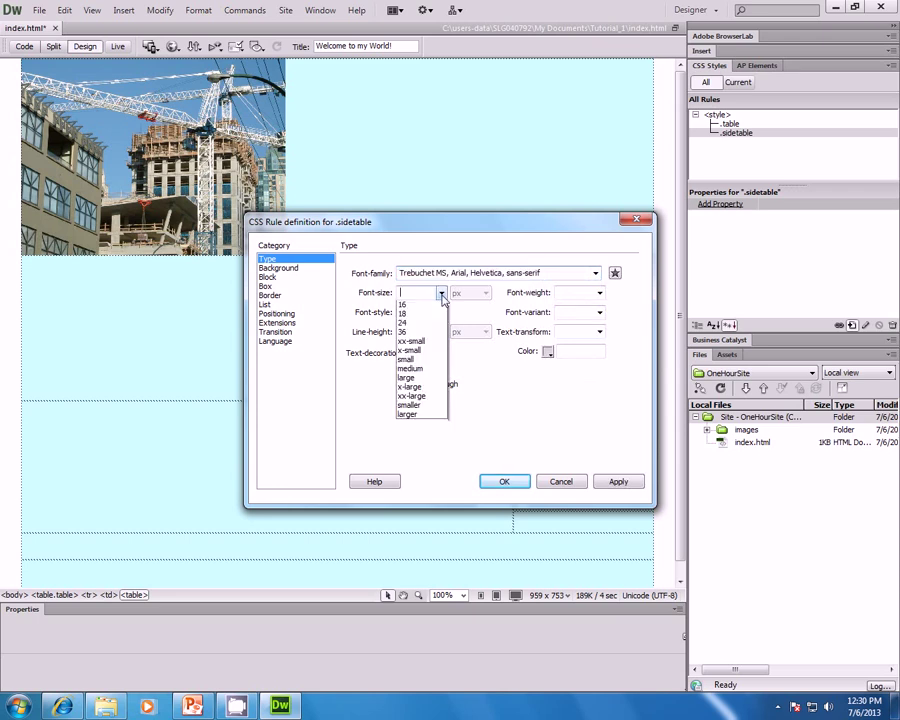
{"action": "left_click", "coordinate": [418, 337]}
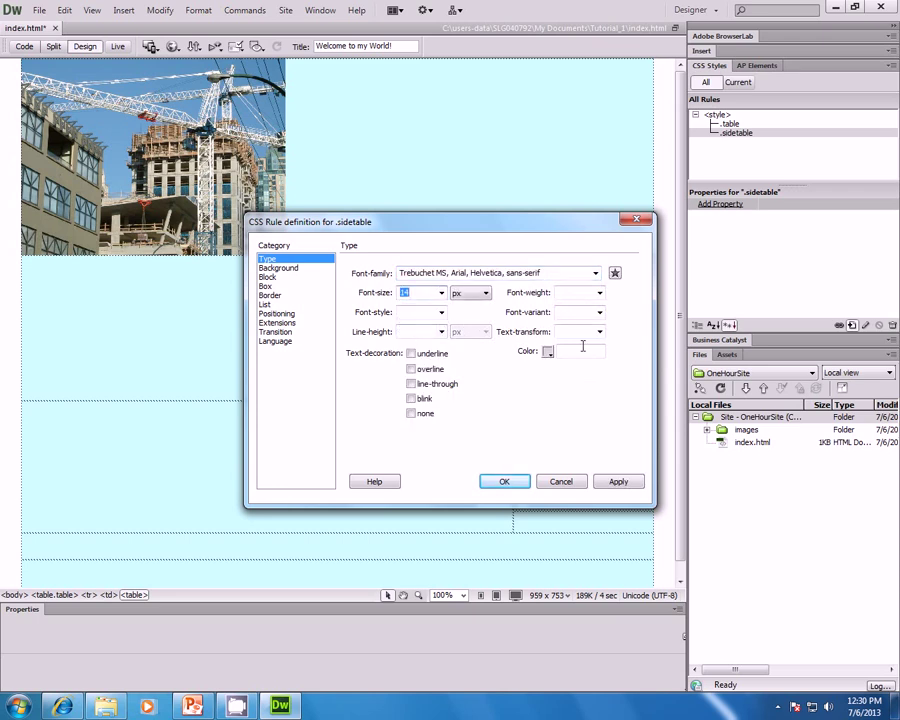
{"action": "left_click", "coordinate": [548, 352]}
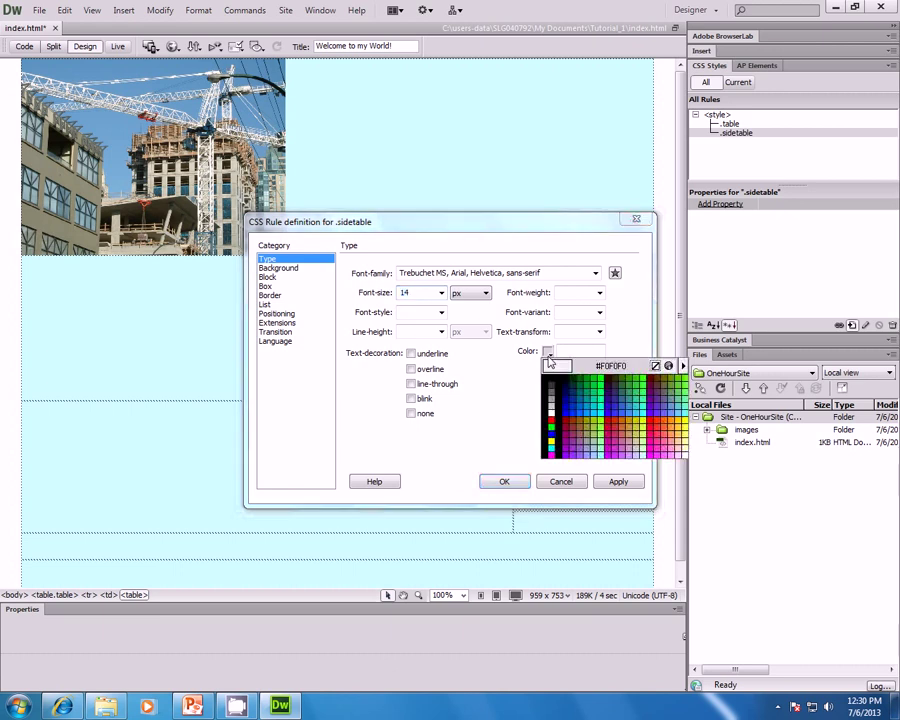
{"action": "left_click", "coordinate": [683, 409]}
{"action": "left_click", "coordinate": [548, 352]}
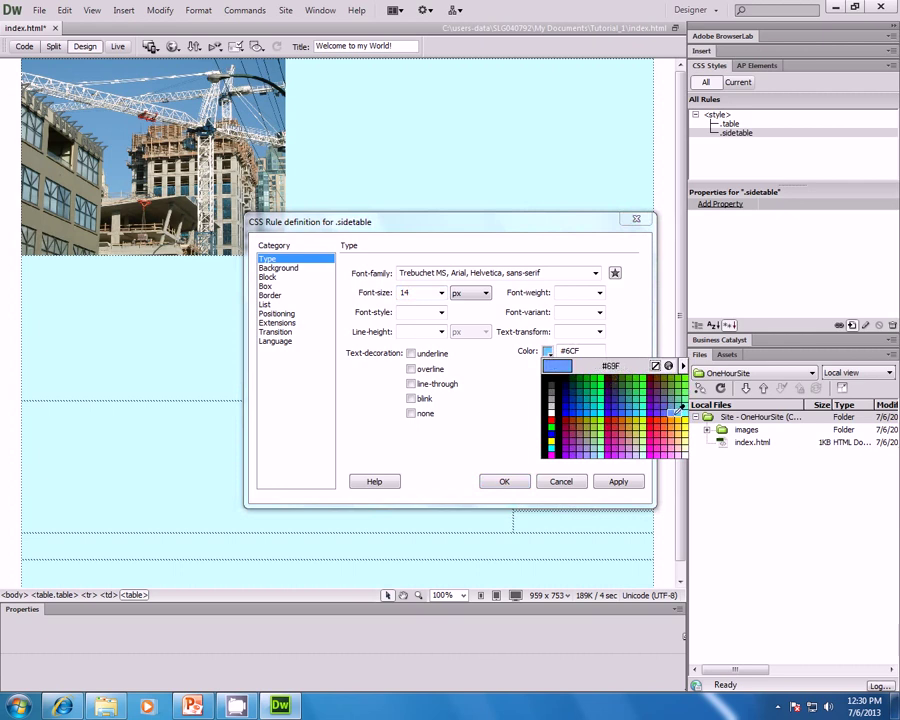
{"action": "left_click", "coordinate": [597, 445]}
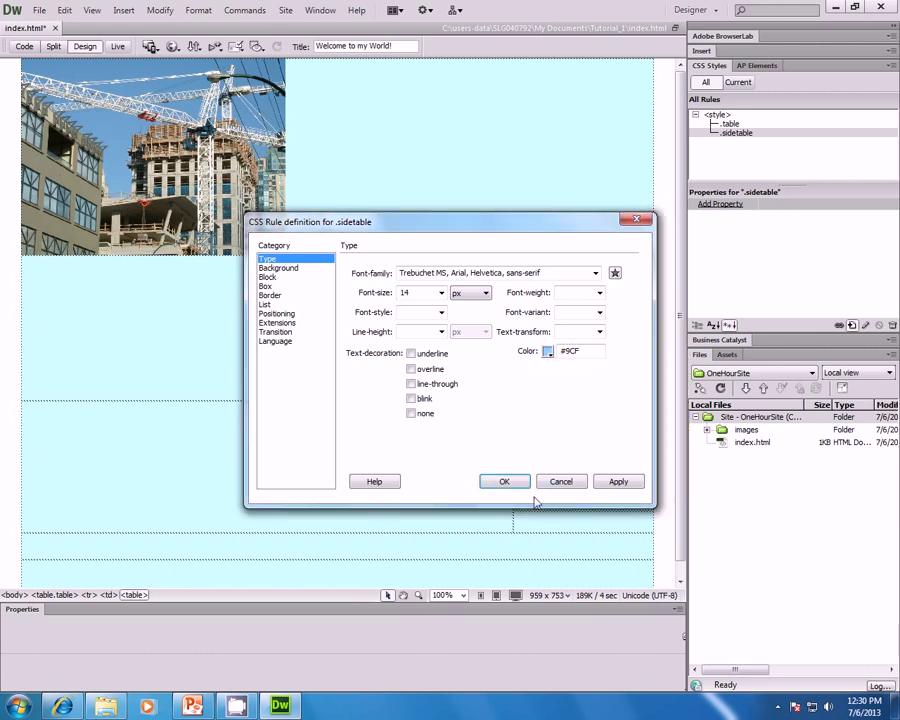
{"action": "left_click", "coordinate": [620, 482]}
{"action": "left_click", "coordinate": [515, 481]}
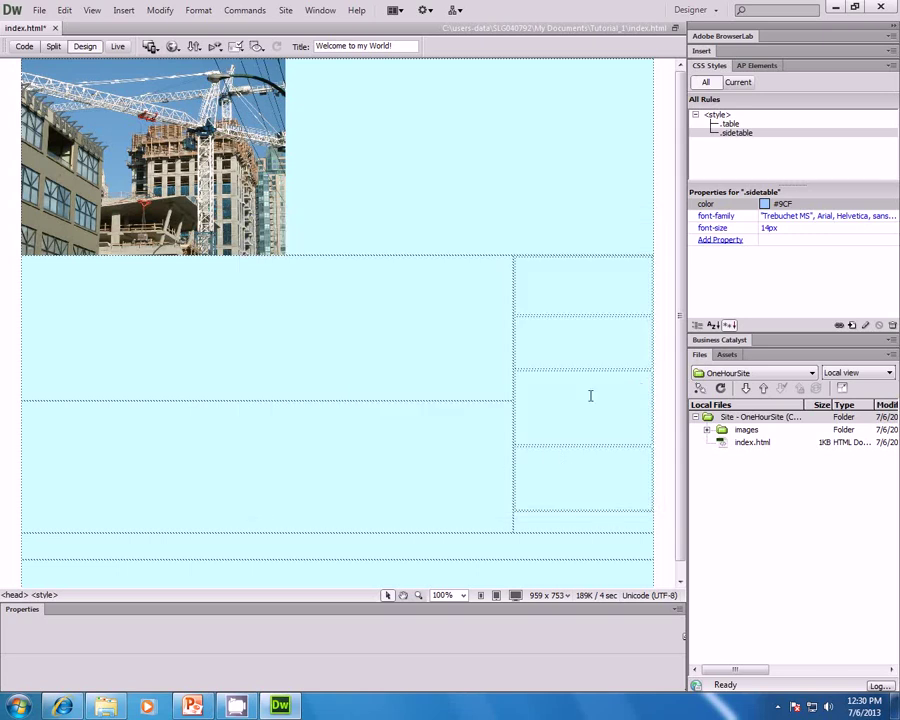
{"action": "left_click", "coordinate": [585, 372]}
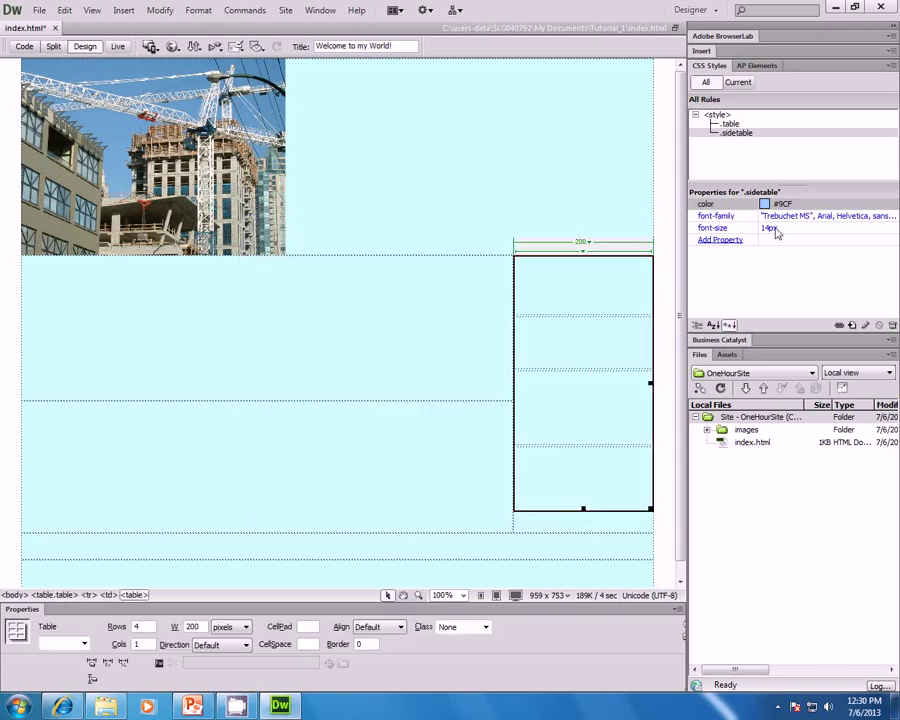
{"action": "left_click", "coordinate": [720, 241]}
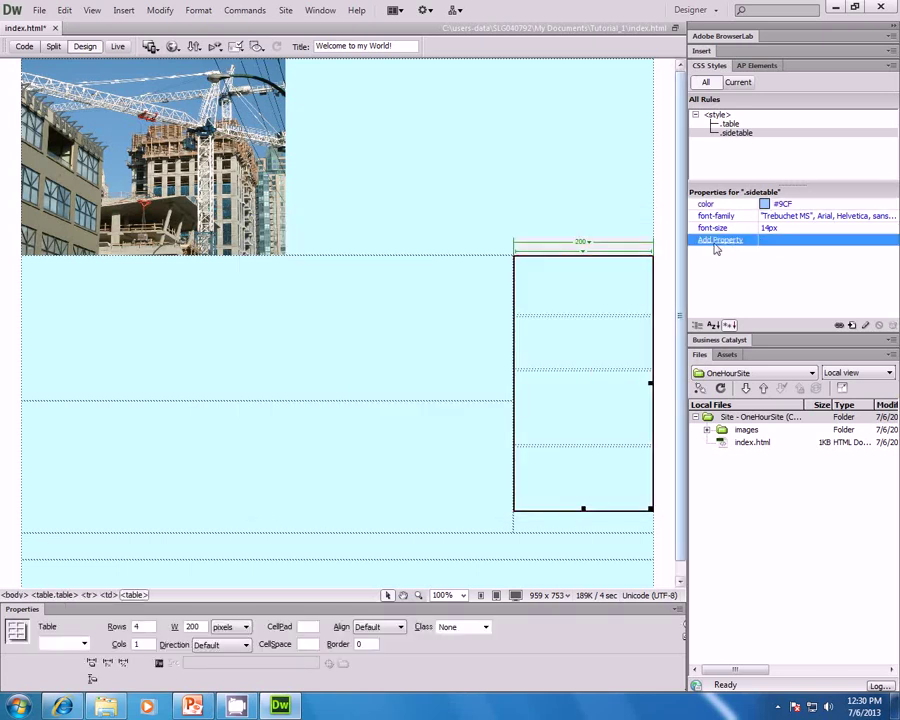
{"action": "left_click", "coordinate": [752, 241]}
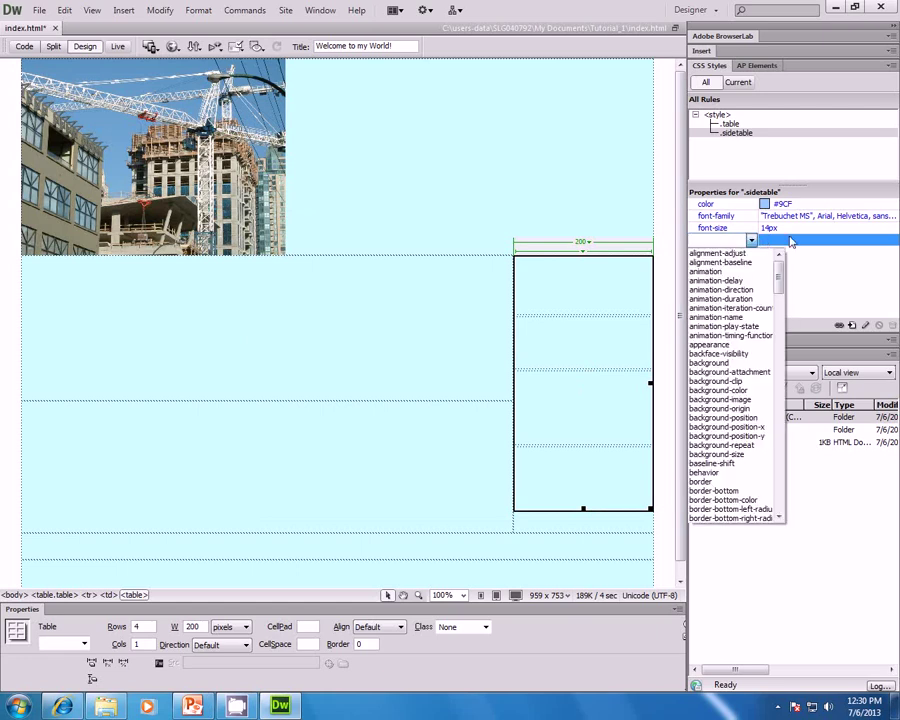
{"action": "left_click", "coordinate": [752, 241]}
- Set the .sidetable rule's positioning width to 220 px and apply the sidetable class to the nested sidebar table
{"action": "double_click", "coordinate": [739, 139]}
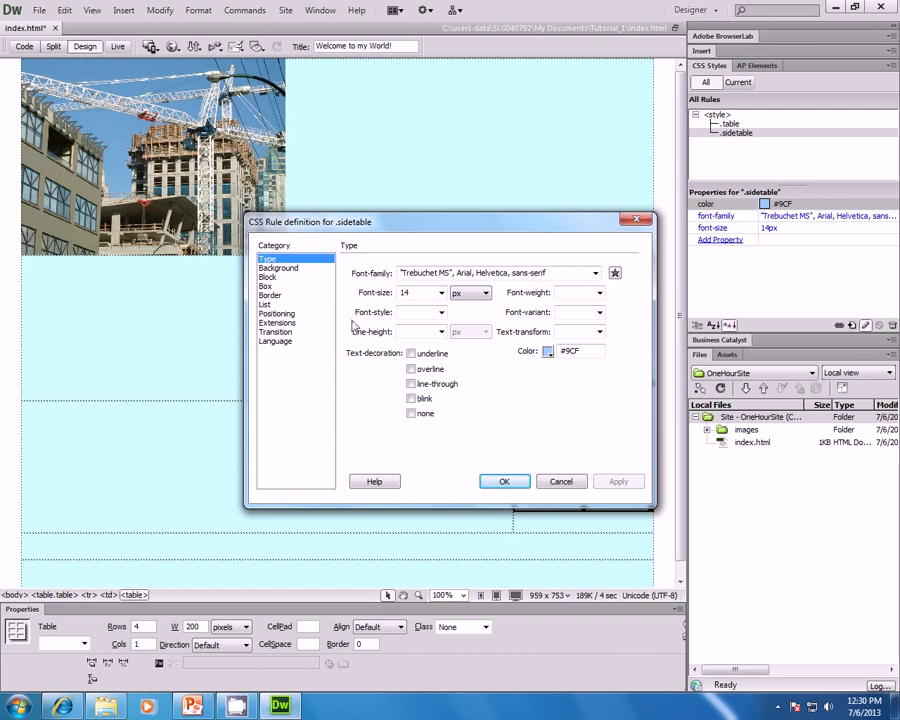
{"action": "left_click", "coordinate": [277, 313]}
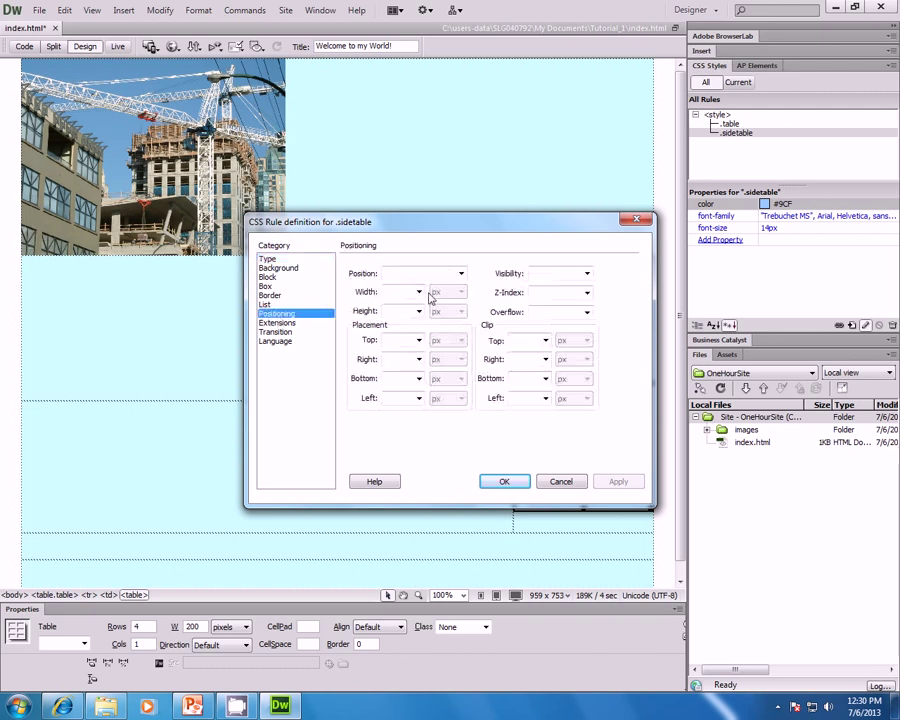
{"action": "left_click", "coordinate": [418, 292]}
{"action": "left_click", "coordinate": [397, 293]}
{"action": "type", "text": "220"}
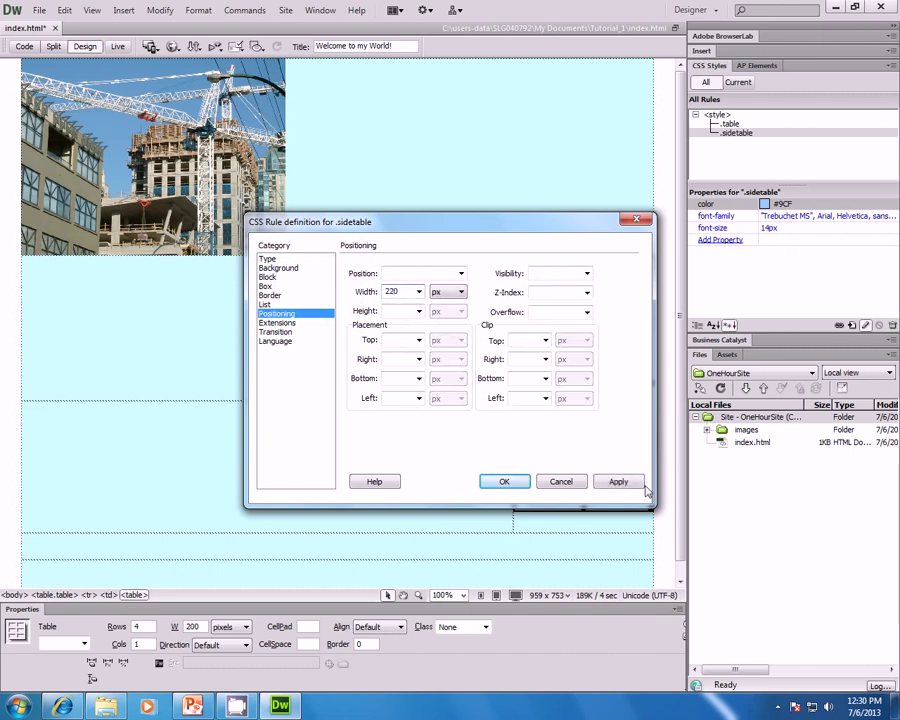
{"action": "left_click", "coordinate": [620, 482]}
{"action": "left_click", "coordinate": [504, 482]}
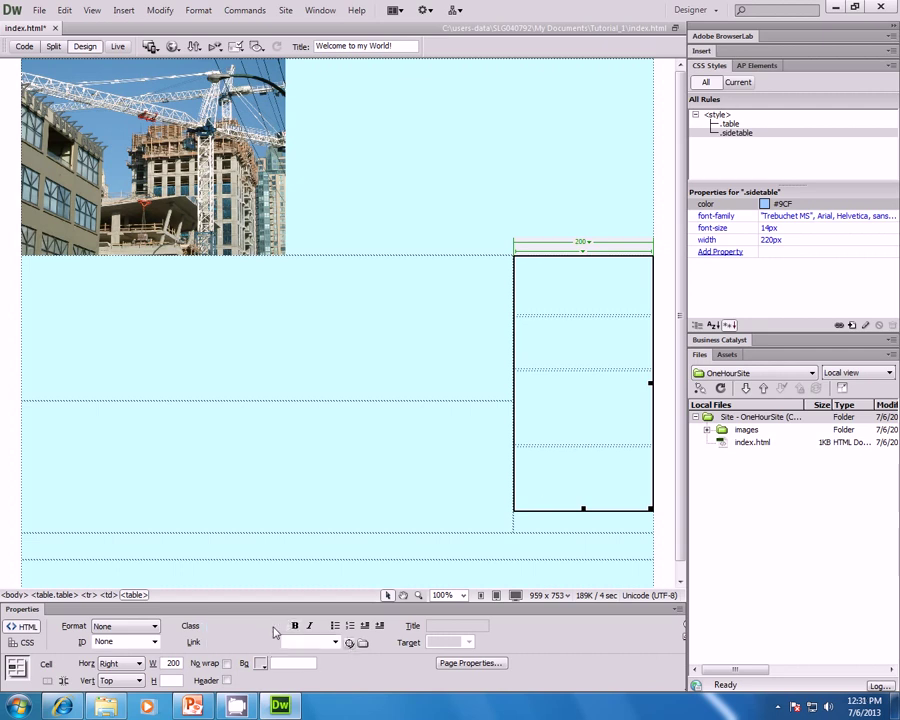
{"action": "left_click", "coordinate": [274, 627]}
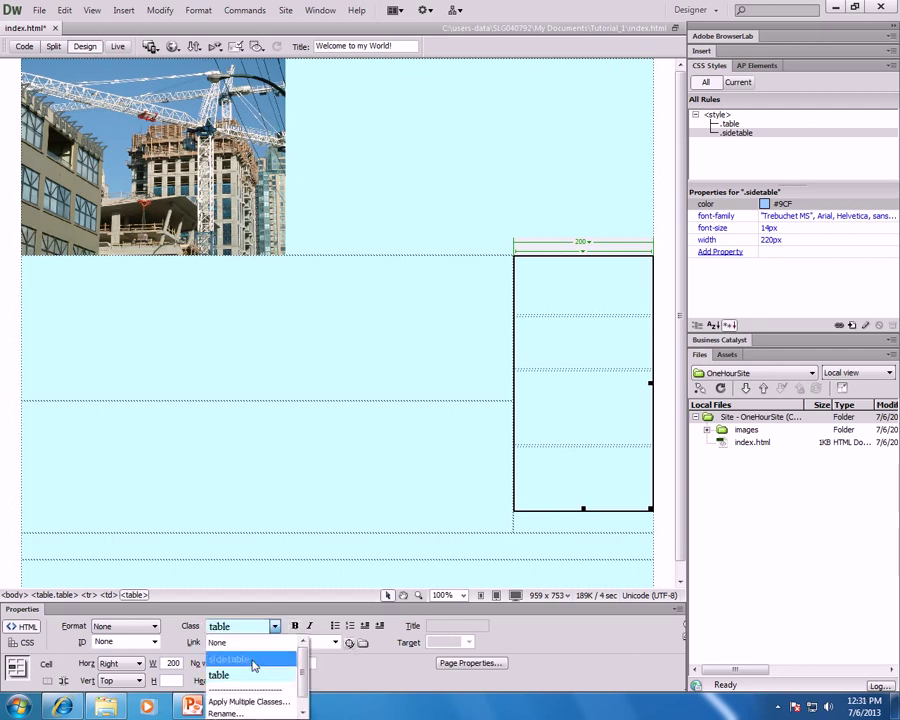
{"action": "left_click", "coordinate": [252, 662]}
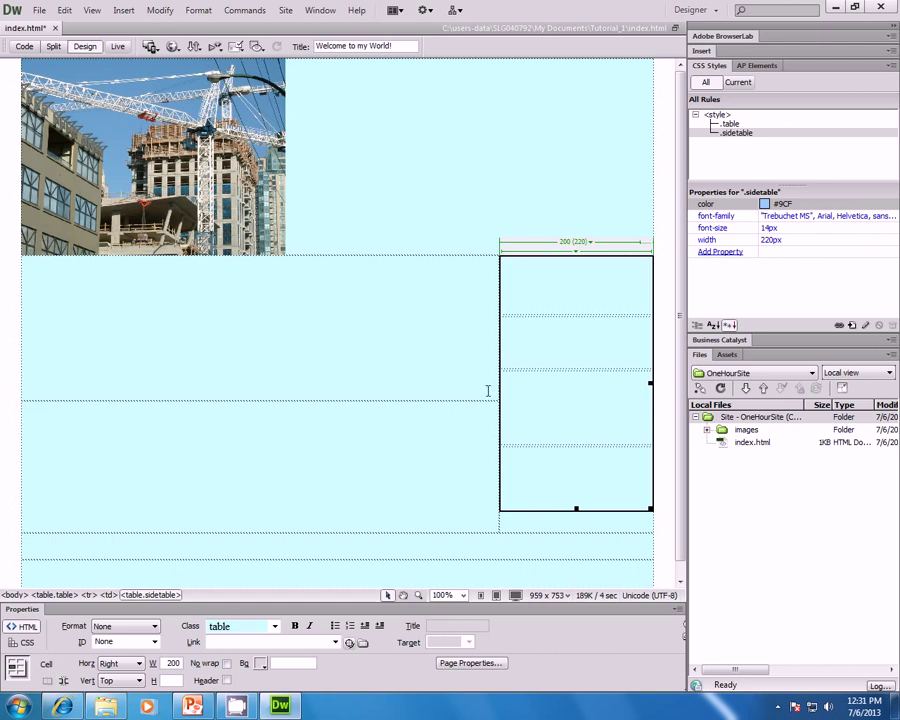
- Edit the .sidetable rule and change its text colour to the dark blue #339
{"action": "scroll", "coordinate": [350, 397], "scroll_direction": "down", "scroll_amount": 1}
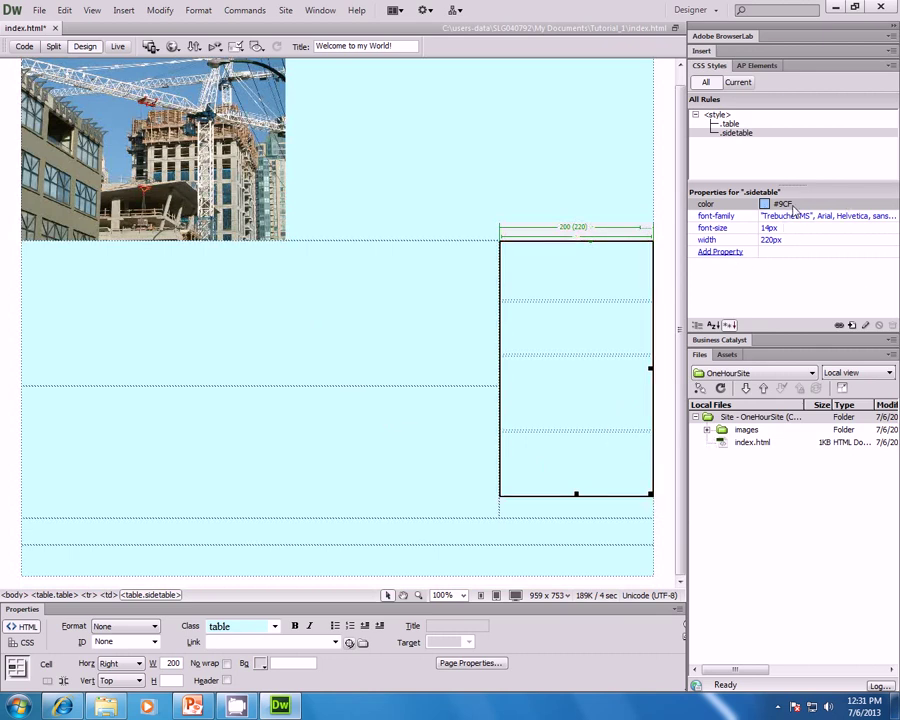
{"action": "left_click", "coordinate": [741, 134]}
{"action": "double_click", "coordinate": [741, 134]}
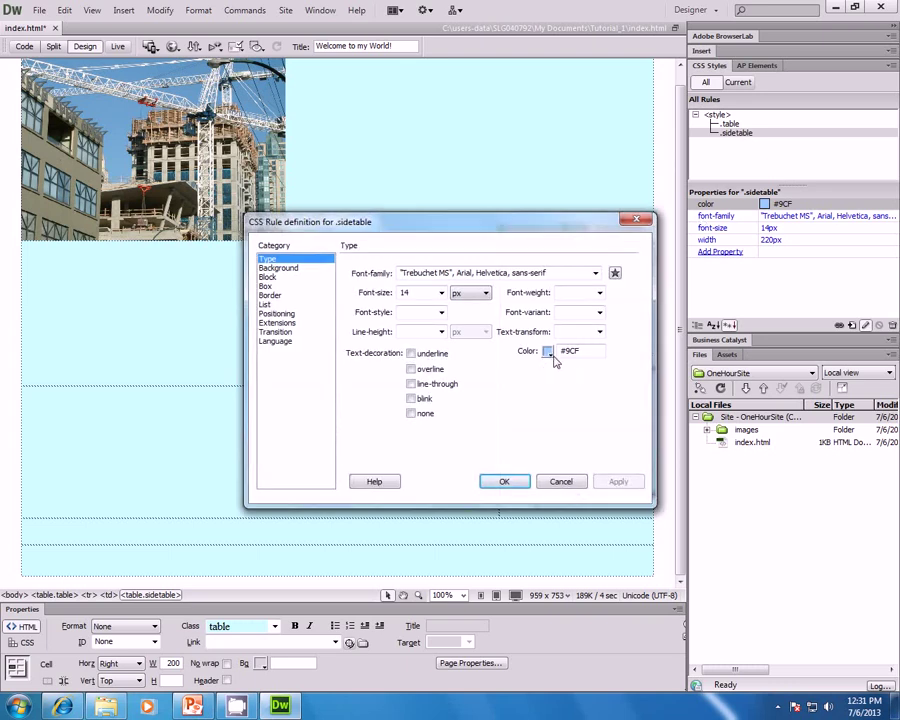
{"action": "left_click", "coordinate": [548, 352]}
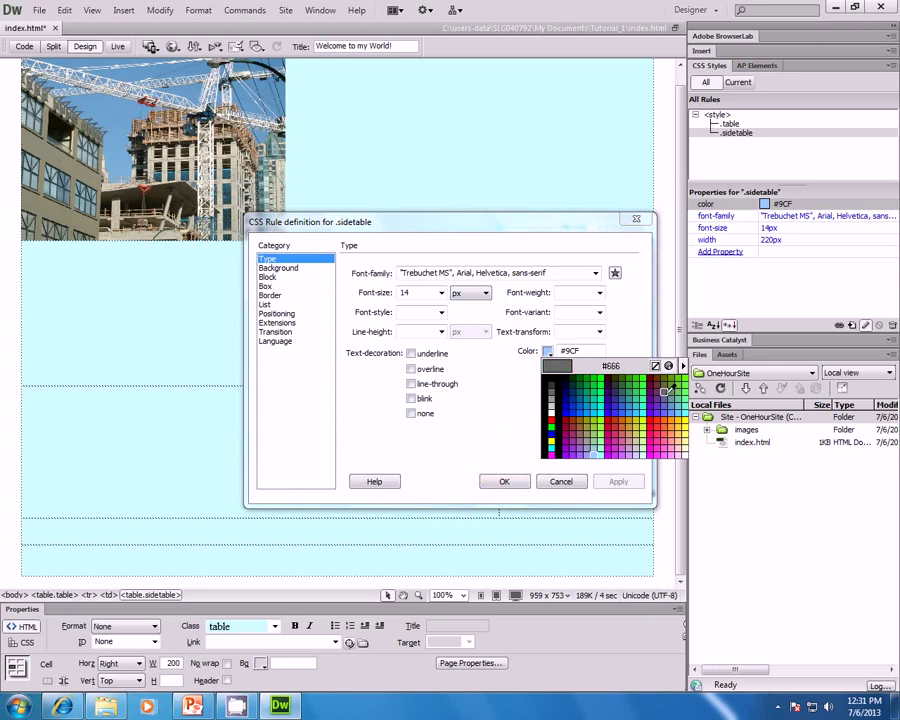
{"action": "left_click", "coordinate": [607, 373]}
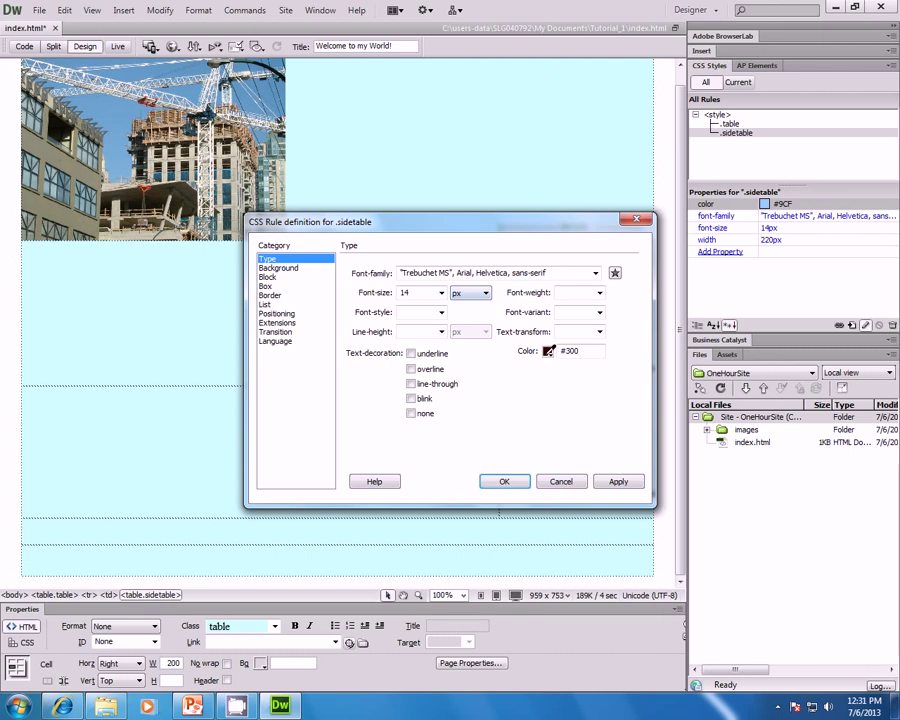
{"action": "left_click", "coordinate": [548, 352]}
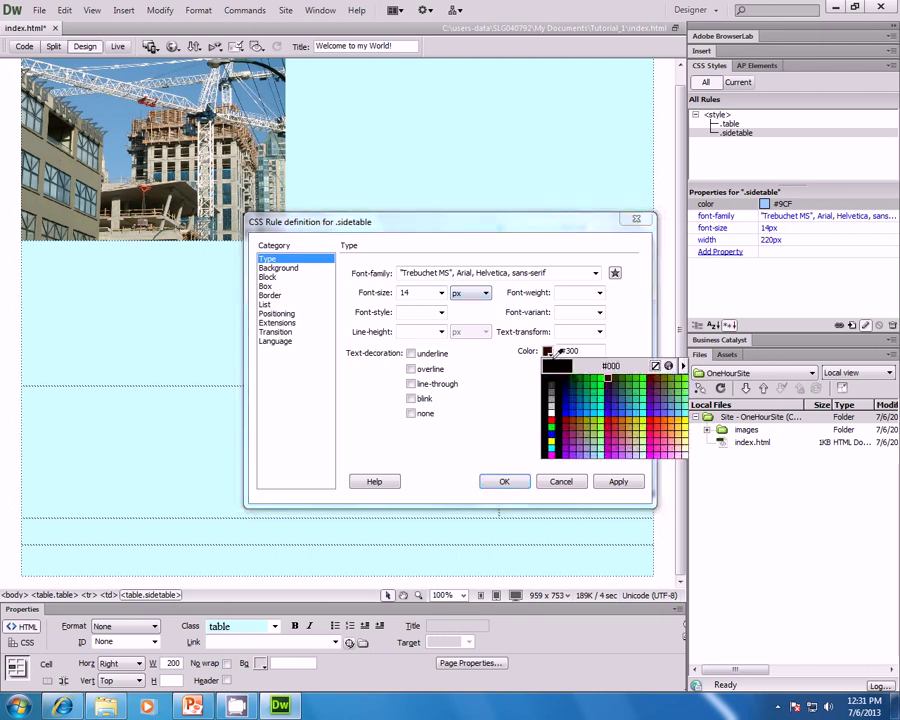
{"action": "left_click", "coordinate": [617, 398]}
- Give the .sidetable rule the light blue background colour #9CF and apply the rule changes
{"action": "left_click", "coordinate": [300, 279]}
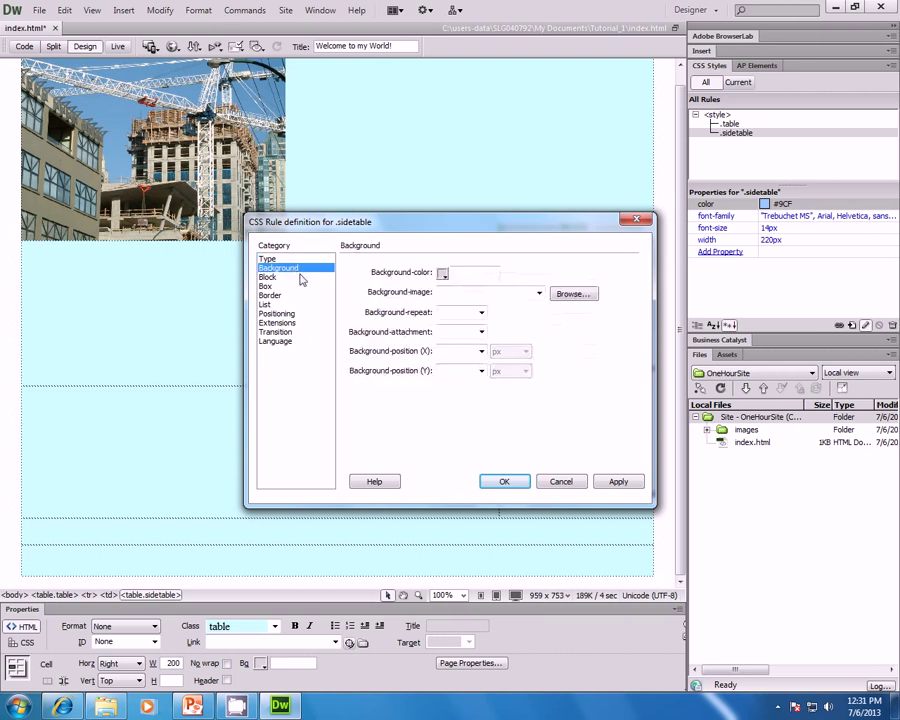
{"action": "left_click", "coordinate": [443, 273]}
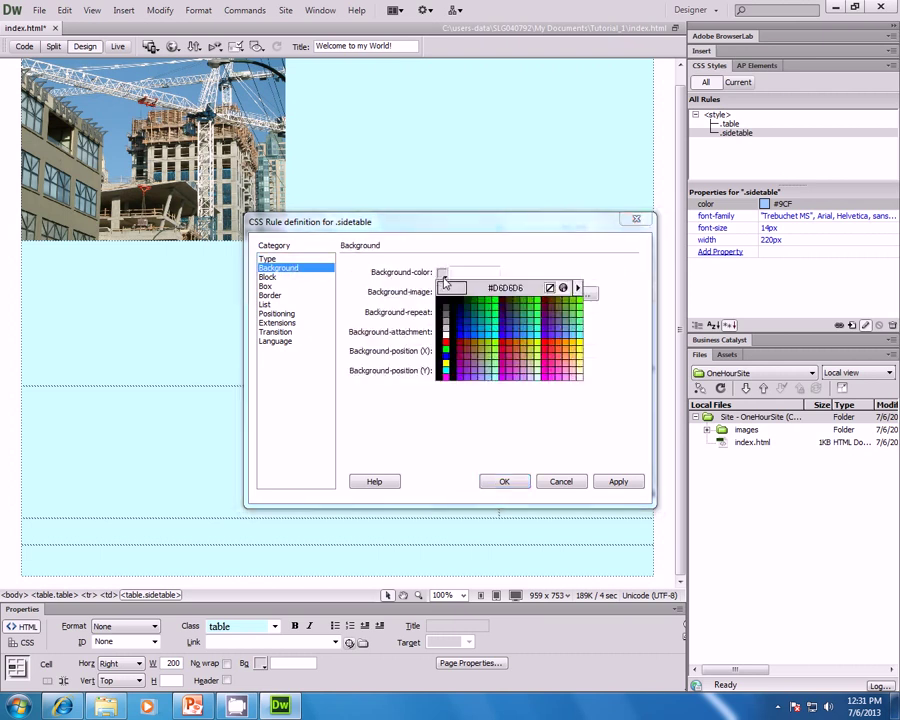
{"action": "left_click", "coordinate": [492, 372]}
{"action": "left_click", "coordinate": [598, 484]}
{"action": "left_click", "coordinate": [514, 482]}
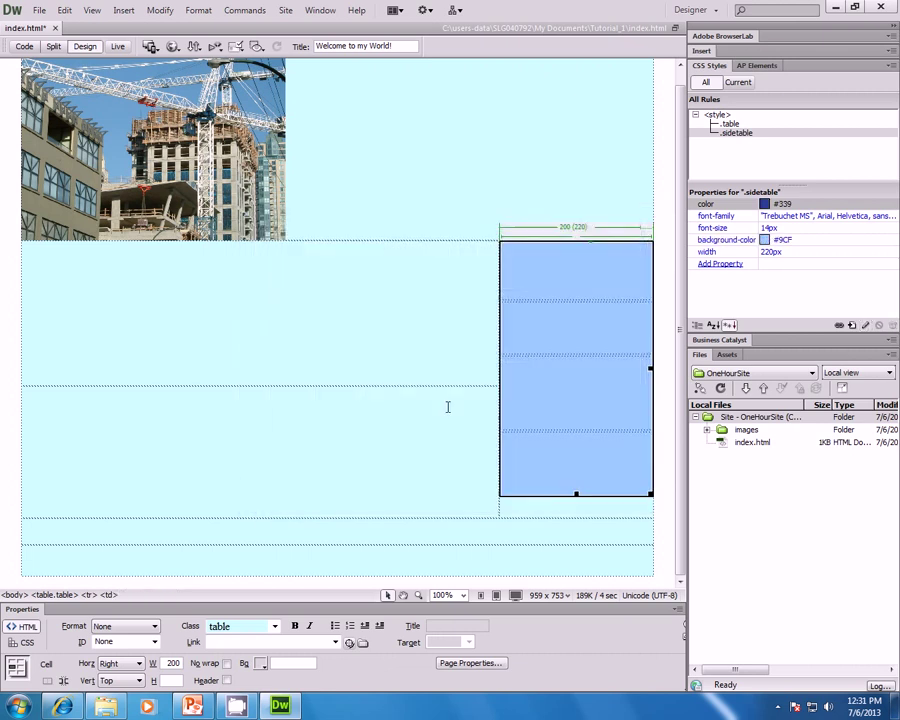
- Place the cursor in the nested sidebar table's first cell and examine the sidebar on the FirstSite sample page in Internet Explorer
{"action": "left_click", "coordinate": [405, 391]}
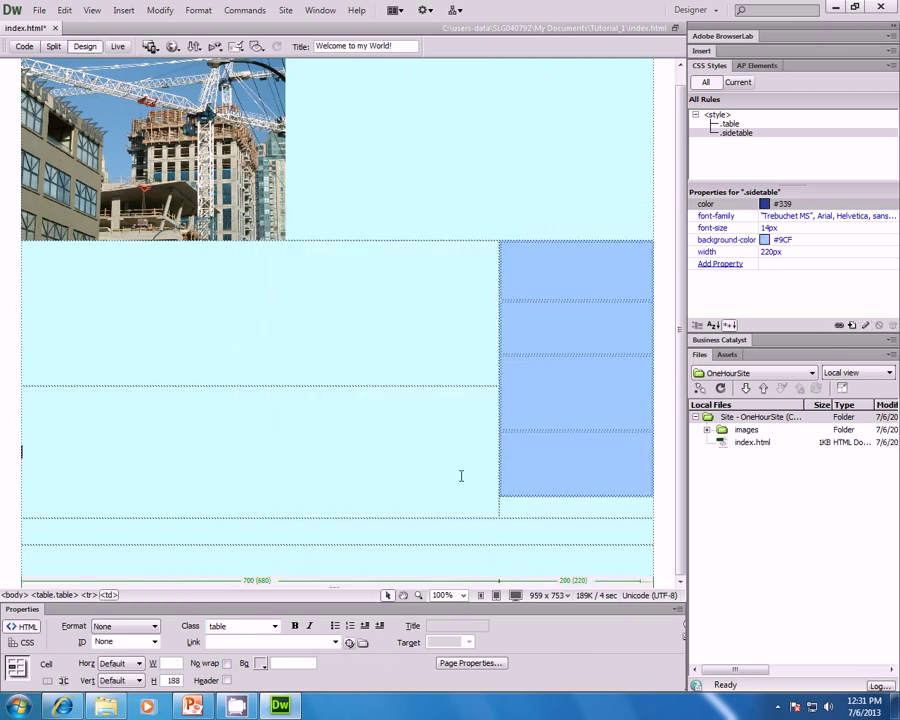
{"action": "left_click", "coordinate": [561, 346]}
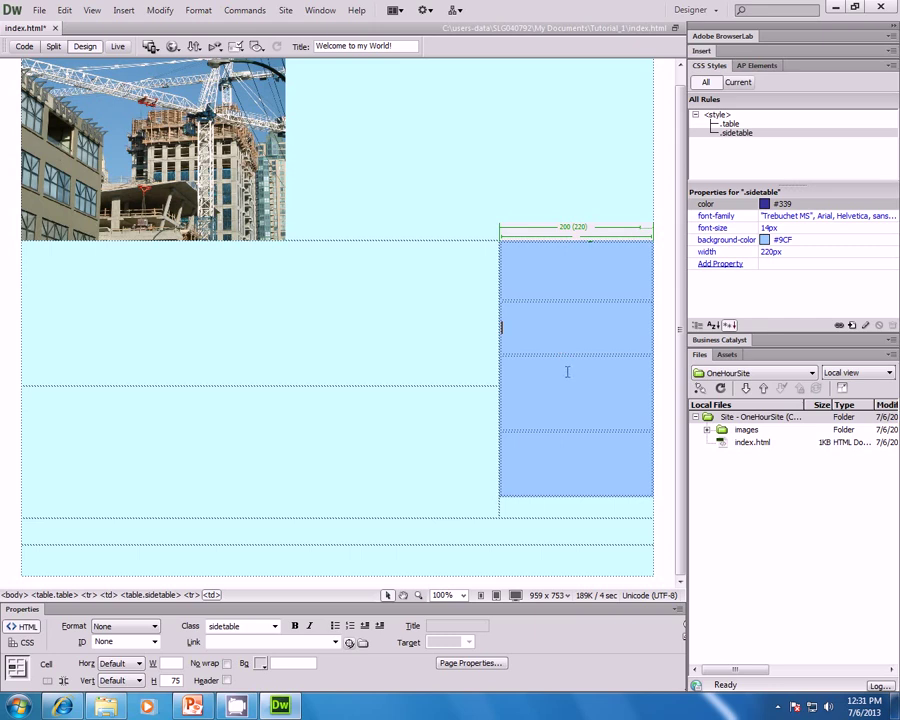
{"action": "key", "text": "ctrl+alt+i"}
{"action": "left_click", "coordinate": [585, 285]}
{"action": "key", "text": "F12"}
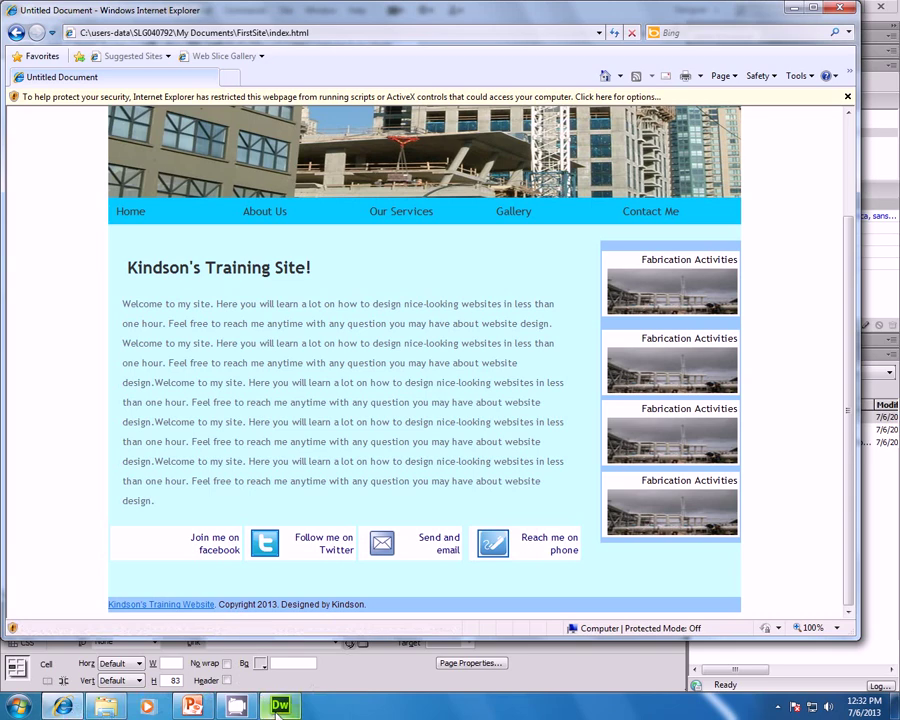
{"action": "left_click", "coordinate": [179, 674]}
- Insert a table with 2 rows and 1 column, 900 pixels wide without a border, in the sidebar table's first cell
{"action": "left_click", "coordinate": [123, 10]}
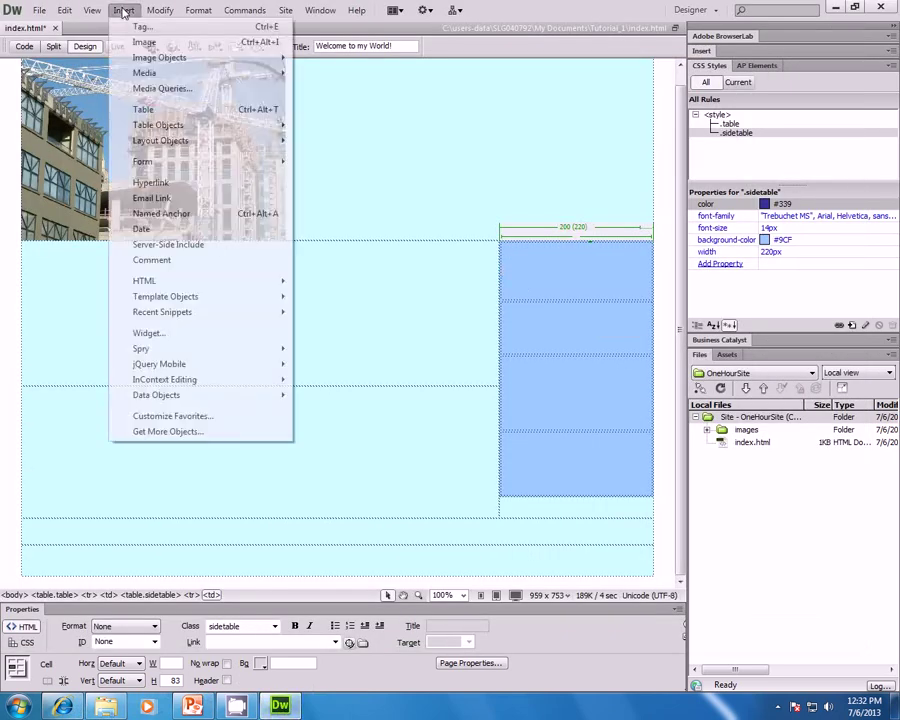
{"action": "left_click", "coordinate": [117, 109]}
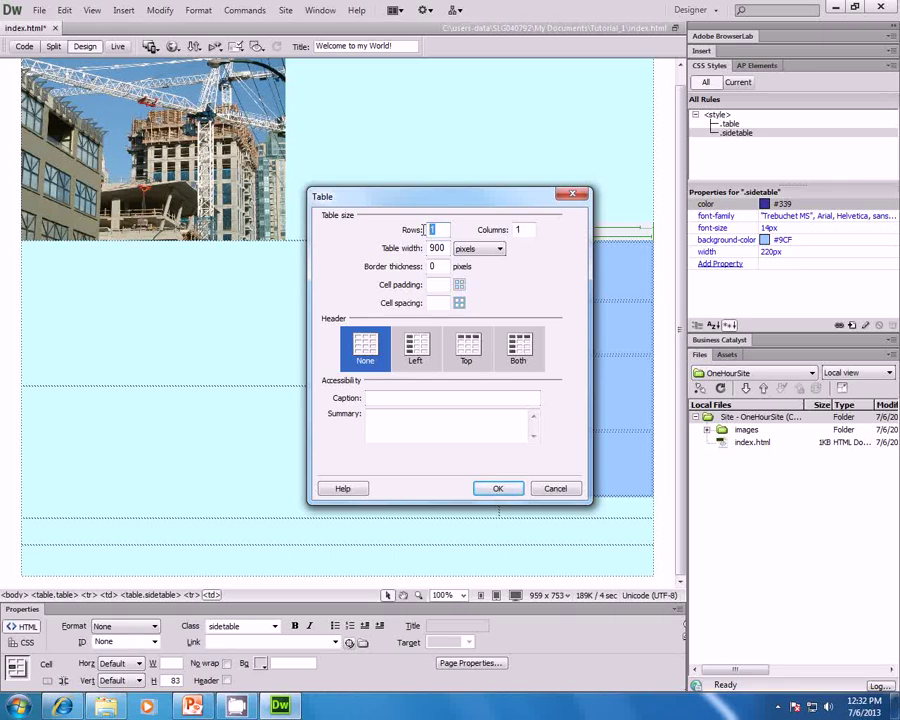
{"action": "type", "text": "2"}
{"action": "left_click", "coordinate": [497, 488]}
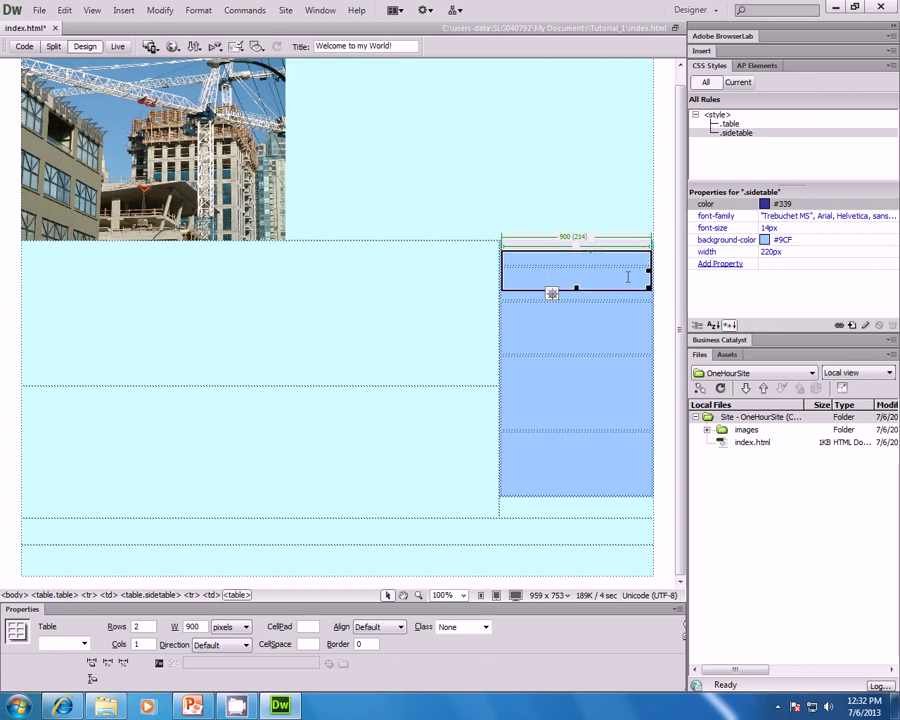
- Create a new CSS class rule named .smalltable, defined in this document only
{"action": "left_click", "coordinate": [714, 115]}
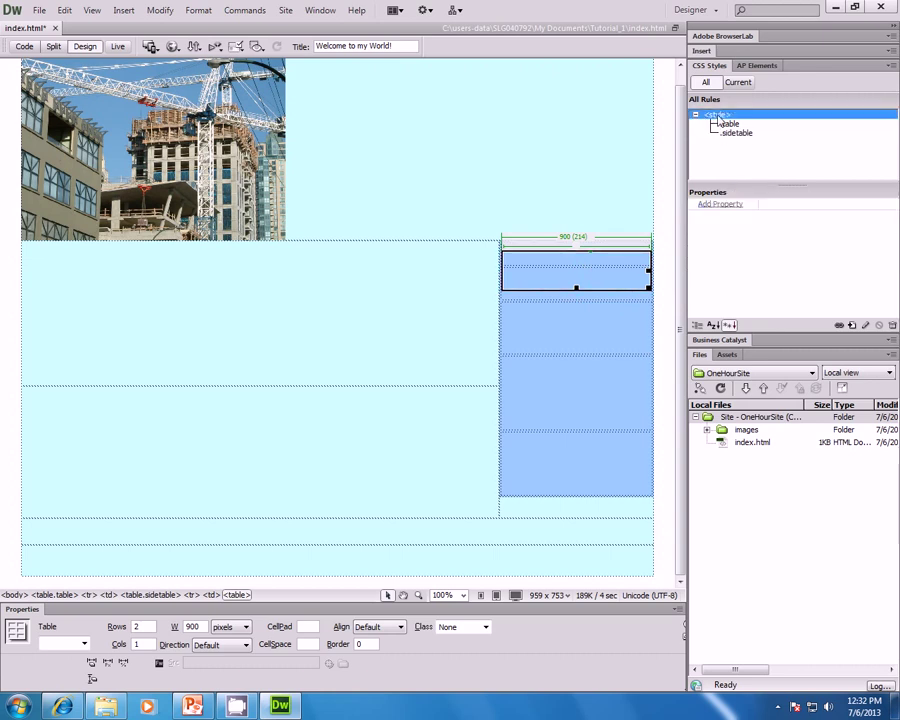
{"action": "left_click", "coordinate": [852, 325]}
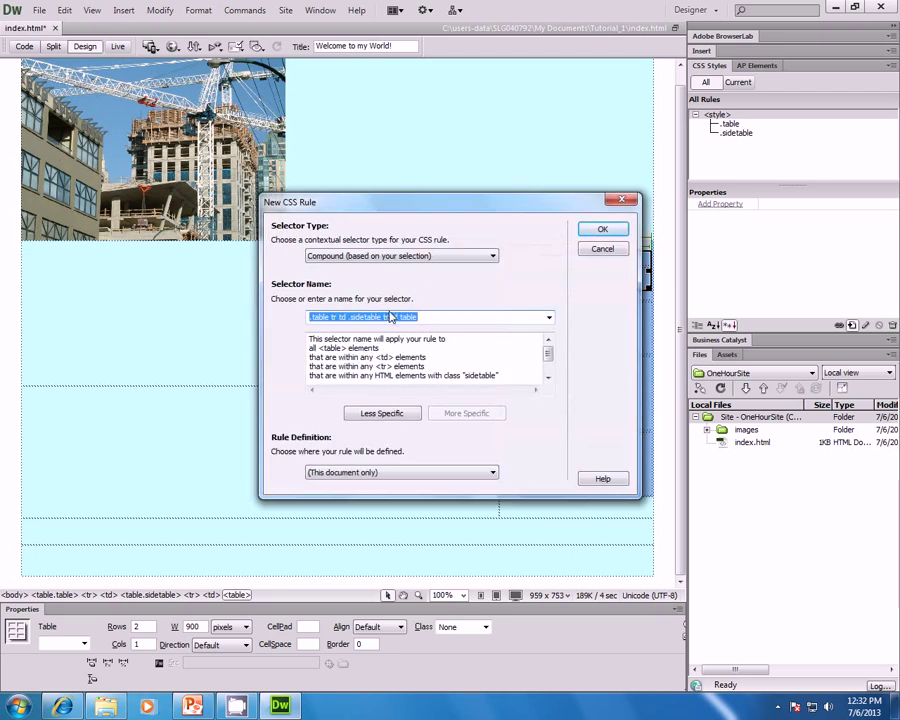
{"action": "left_click", "coordinate": [365, 256]}
{"action": "left_click", "coordinate": [376, 272]}
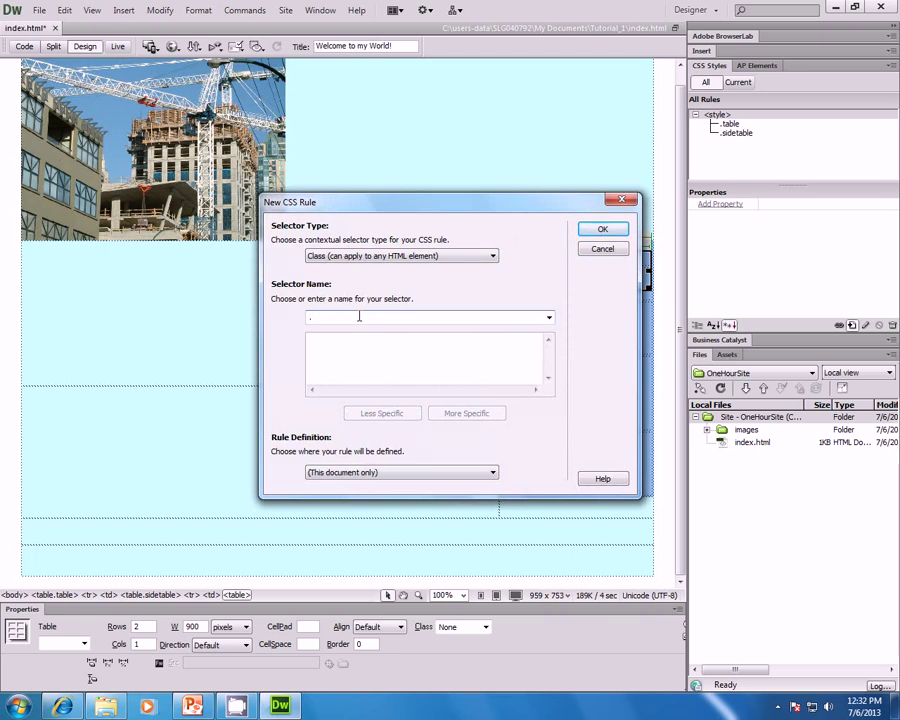
{"action": "type", "text": "smal"}
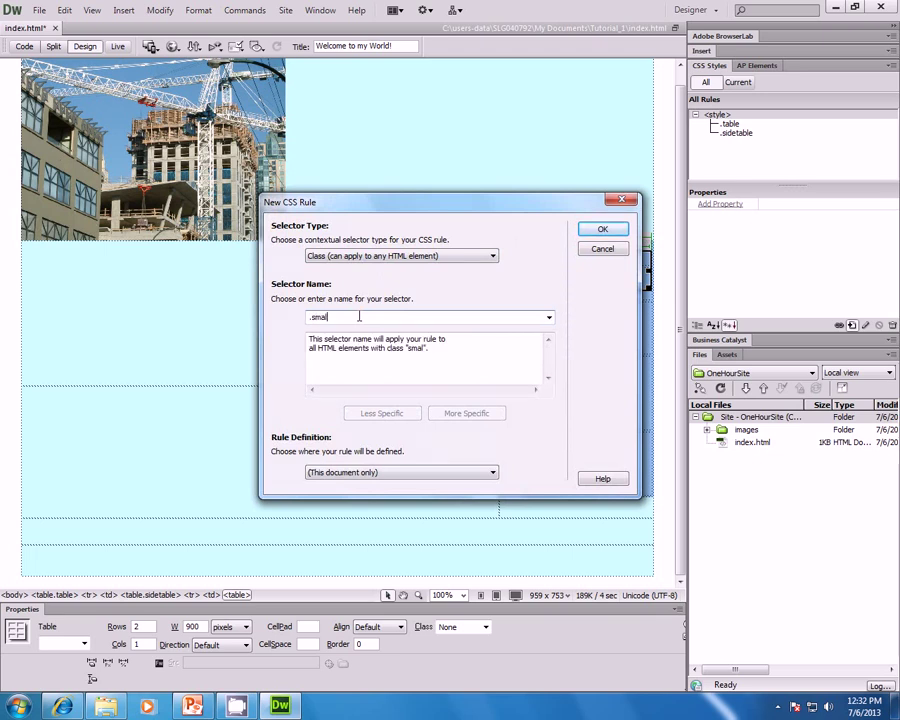
{"action": "type", "text": "ltable"}
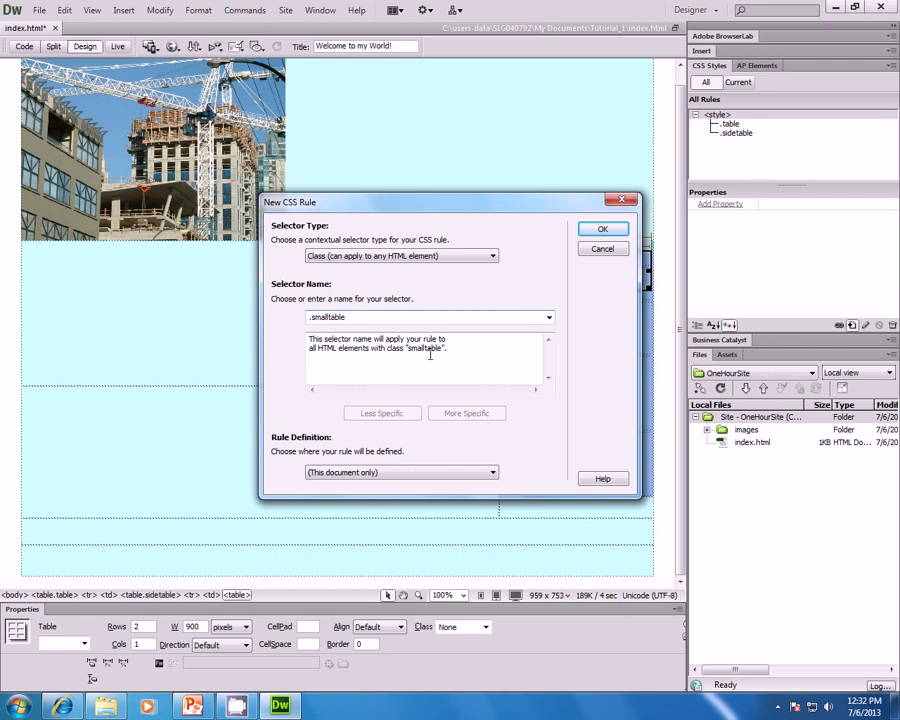
{"action": "left_click", "coordinate": [601, 232]}
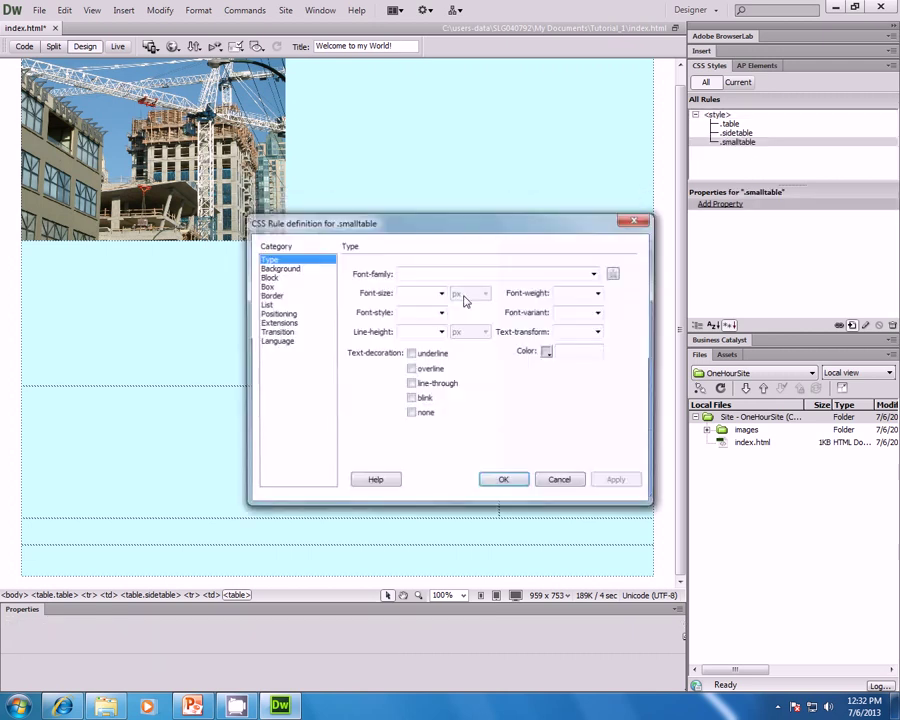
- Set the .smalltable rule's font family to Trebuchet MS, Arial, Helvetica, sans-serif and its font size to 14 px
{"action": "left_click", "coordinate": [595, 273]}
{"action": "left_click", "coordinate": [455, 338]}
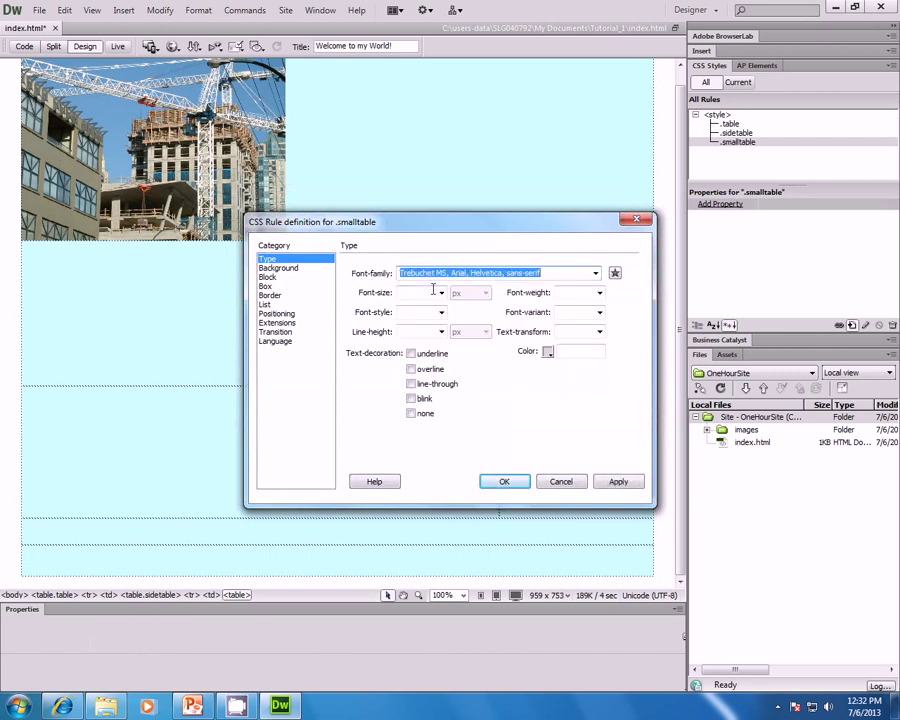
{"action": "left_click", "coordinate": [441, 292]}
{"action": "left_click", "coordinate": [419, 334]}
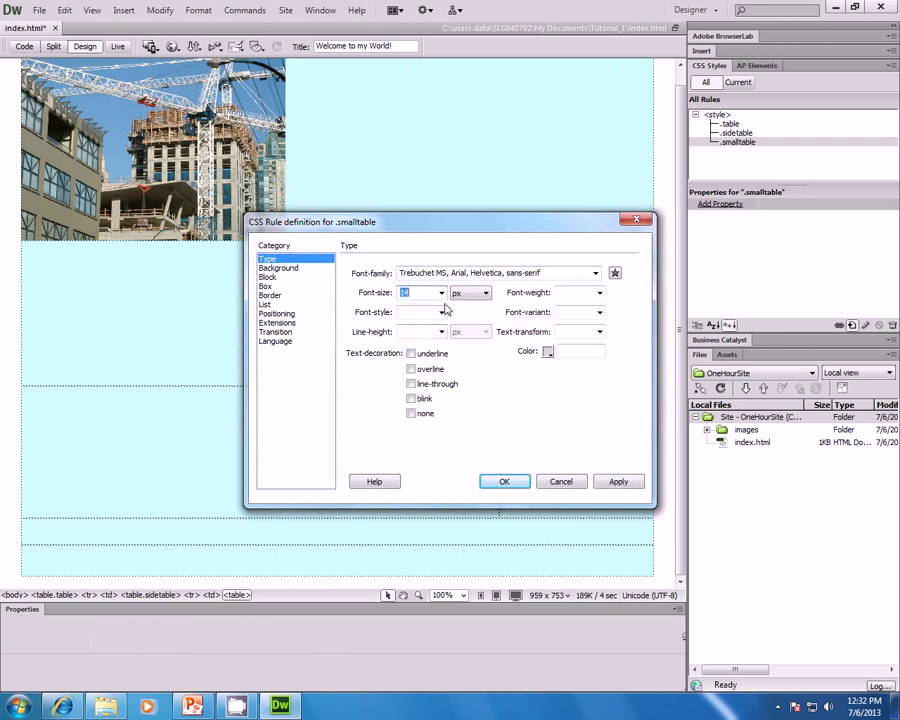
- Give the .smalltable rule the white background colour #FFF and apply the rule definition
{"action": "left_click", "coordinate": [280, 268]}
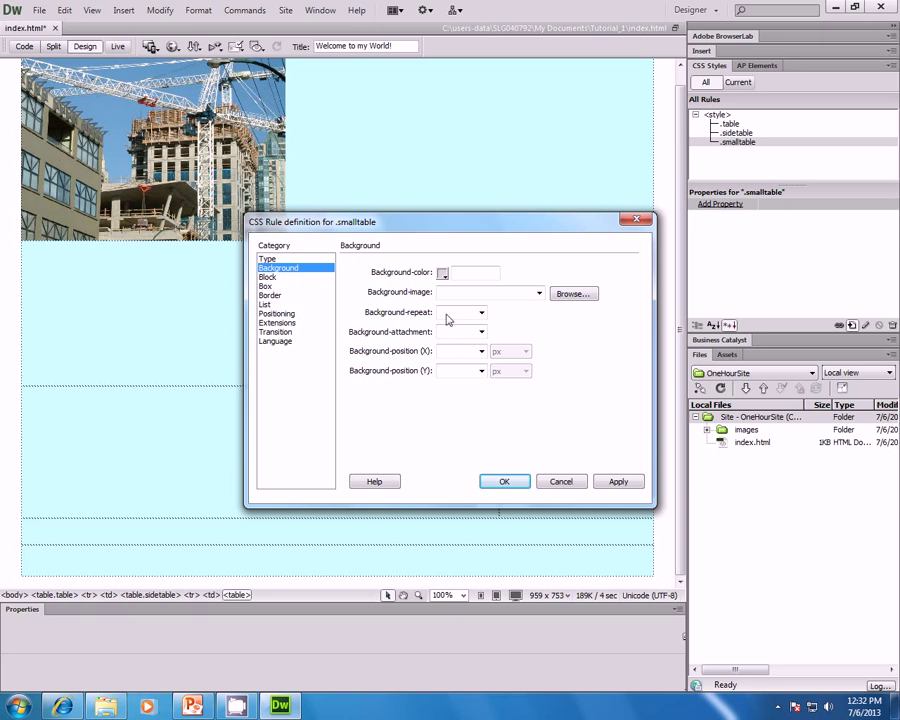
{"action": "left_click", "coordinate": [443, 273]}
{"action": "left_click", "coordinate": [448, 331]}
{"action": "left_click", "coordinate": [618, 481]}
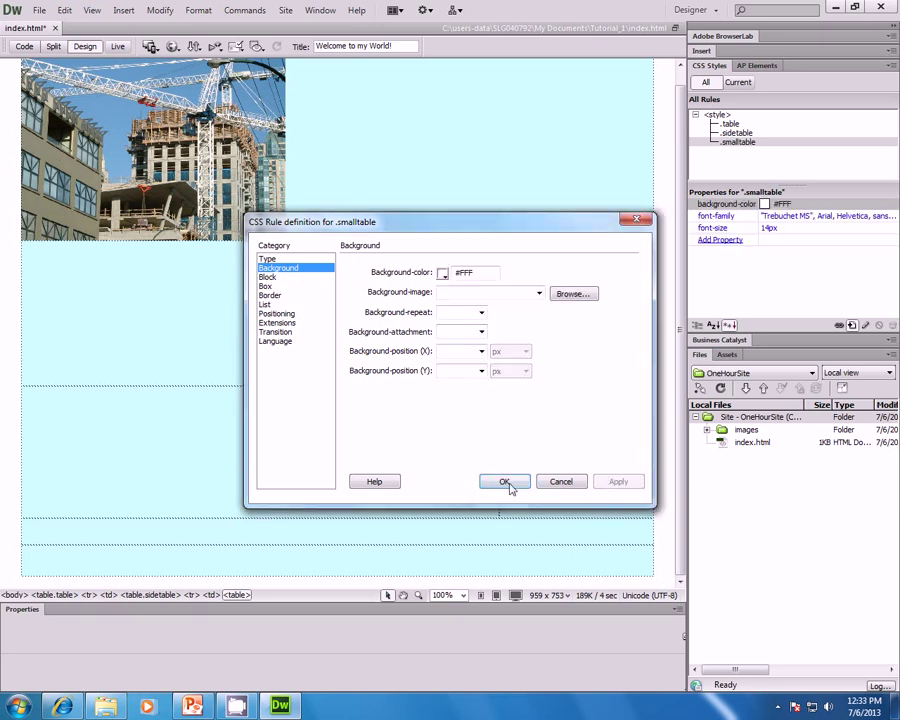
{"action": "left_click", "coordinate": [504, 481]}
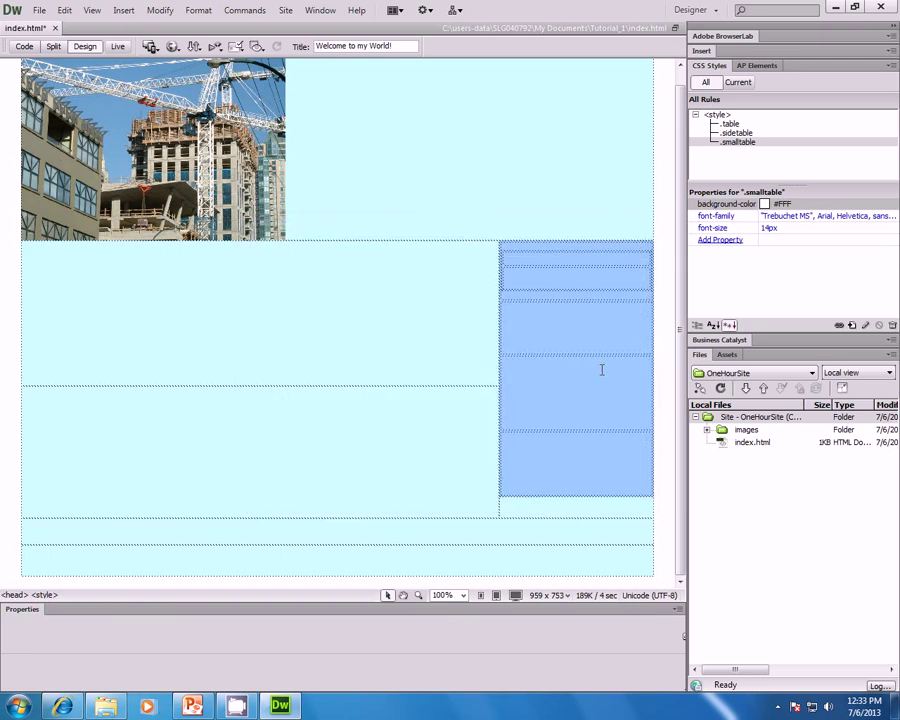
- Assign the smalltable class to the nested table in the sidebar's first cell
{"action": "left_click", "coordinate": [566, 289]}
{"action": "left_click", "coordinate": [485, 628]}
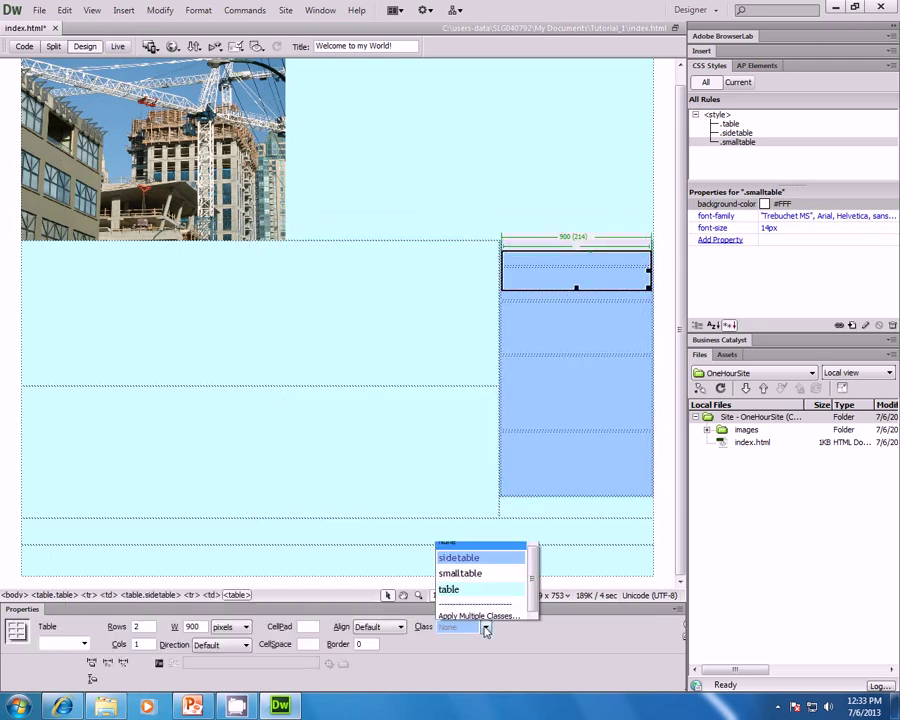
{"action": "left_click", "coordinate": [478, 560]}
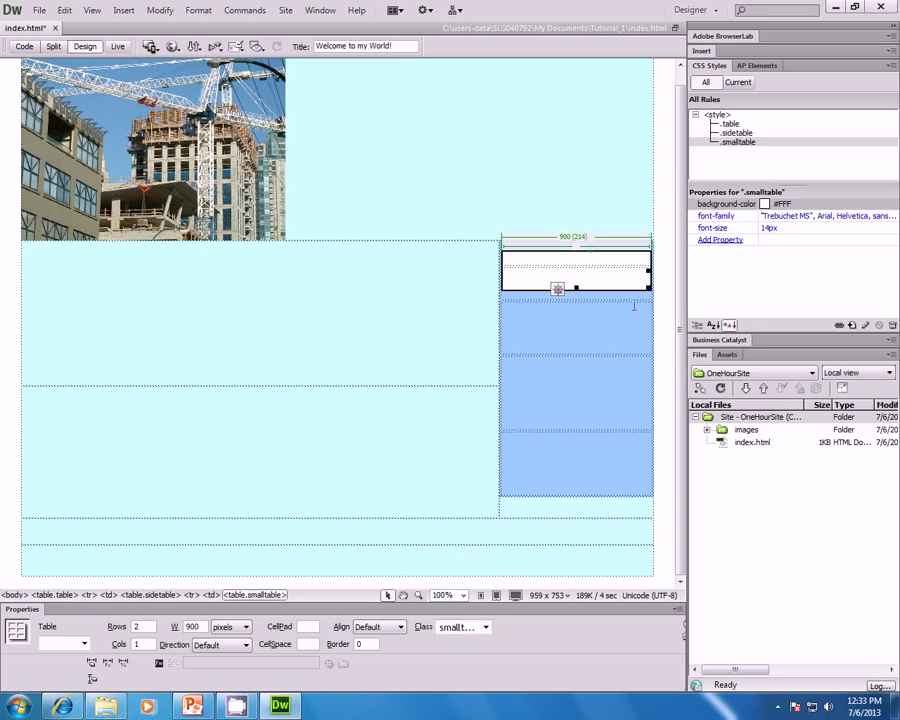
- Copy the white two-row table and paste it into the sidebar table's second cell
{"action": "left_click", "coordinate": [633, 306]}
{"action": "left_click", "coordinate": [588, 258]}
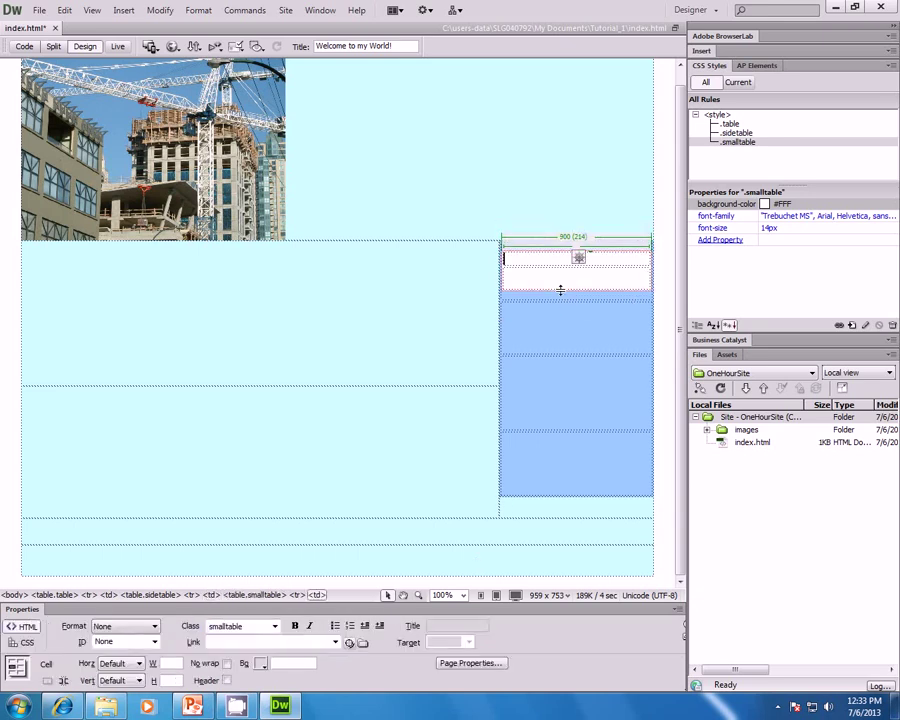
{"action": "left_click", "coordinate": [560, 289]}
{"action": "right_click", "coordinate": [561, 291]}
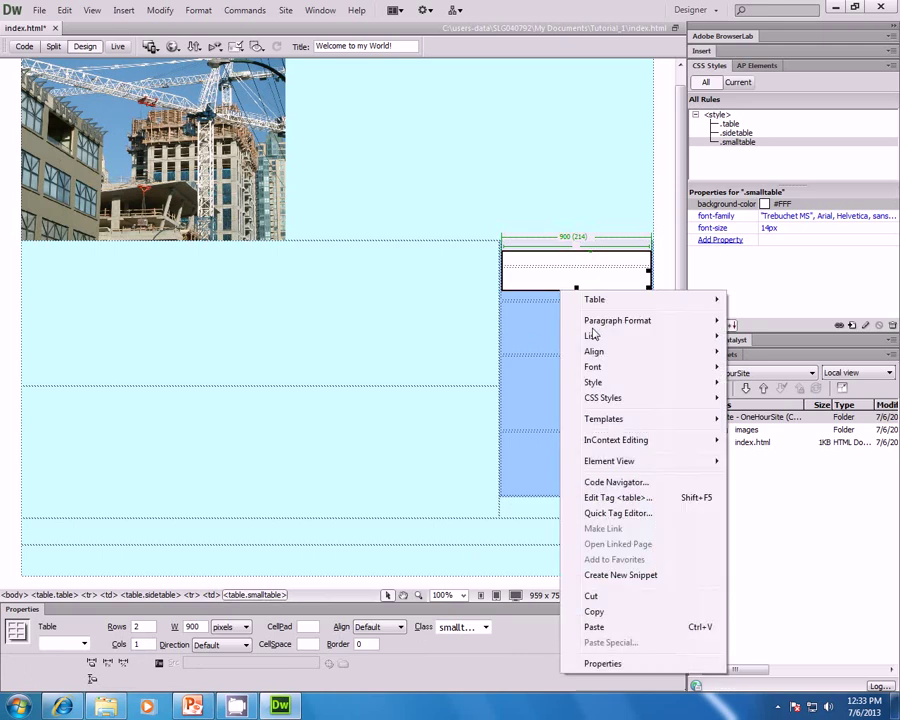
{"action": "left_click", "coordinate": [596, 611]}
{"action": "left_click", "coordinate": [570, 350]}
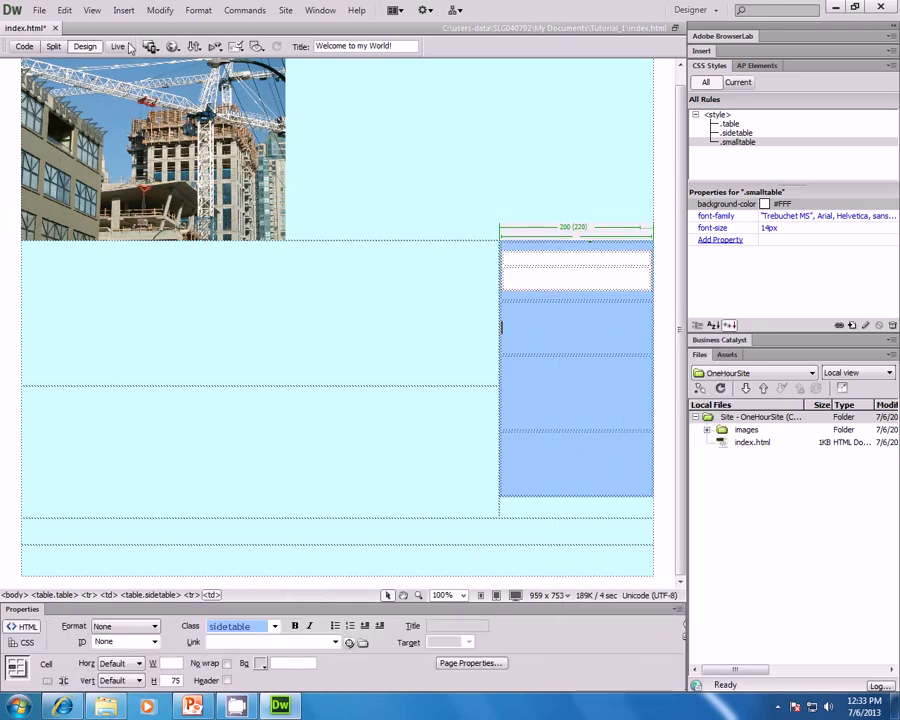
{"action": "left_click", "coordinate": [64, 10]}
{"action": "left_click", "coordinate": [80, 89]}
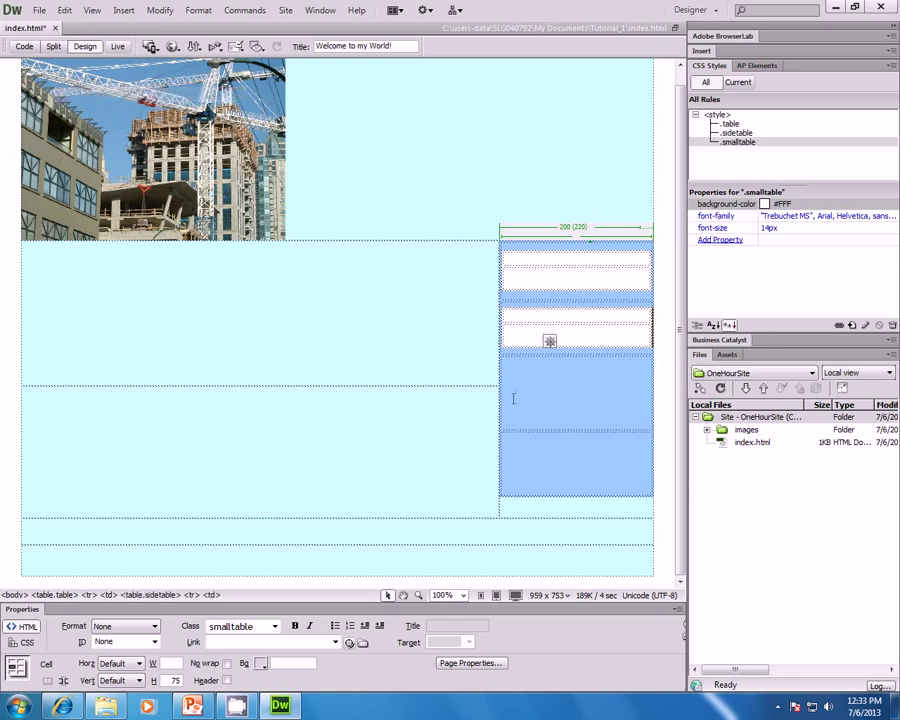
- Paste the copied two-row table into the sidebar table's third and fourth cells
{"action": "left_click", "coordinate": [64, 10]}
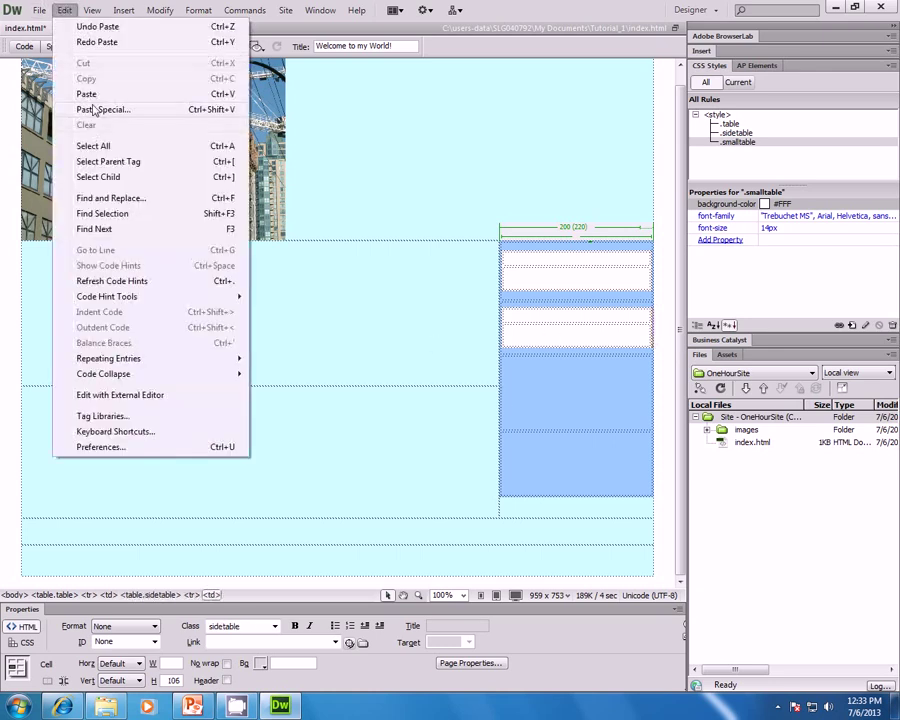
{"action": "left_click", "coordinate": [86, 94]}
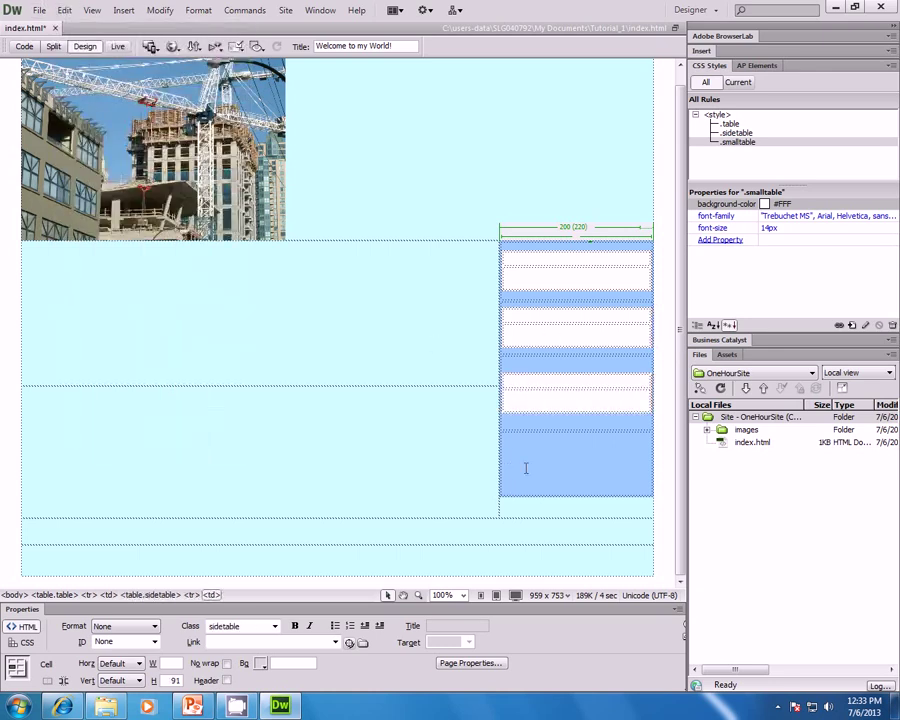
{"action": "key", "text": "ctrl+v"}
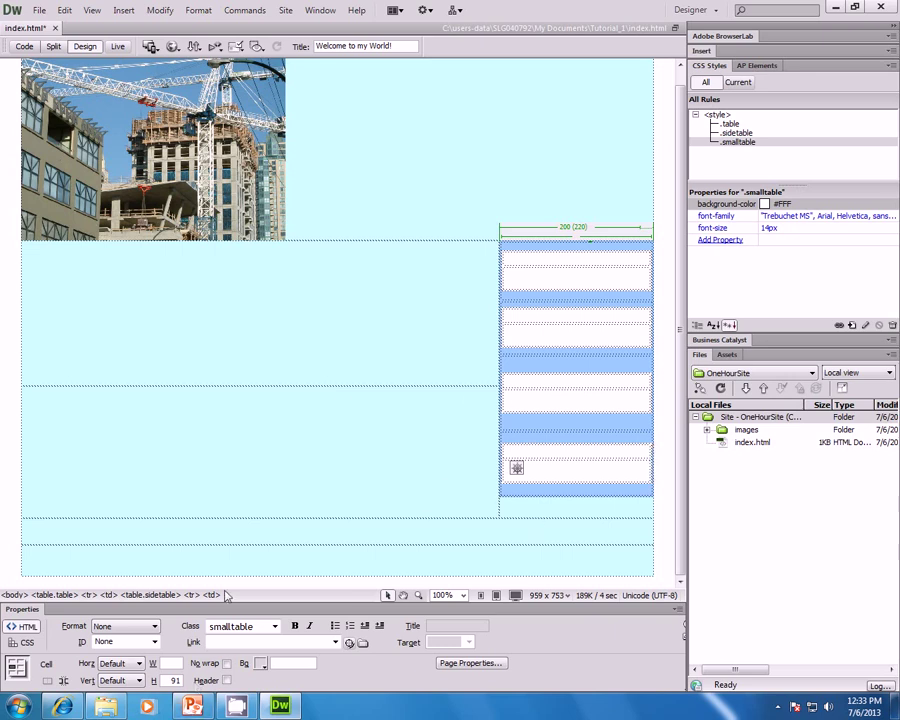
- Try to lower the border between the two content rows beside the sidebar and undo the height change
{"action": "left_click", "coordinate": [288, 349]}
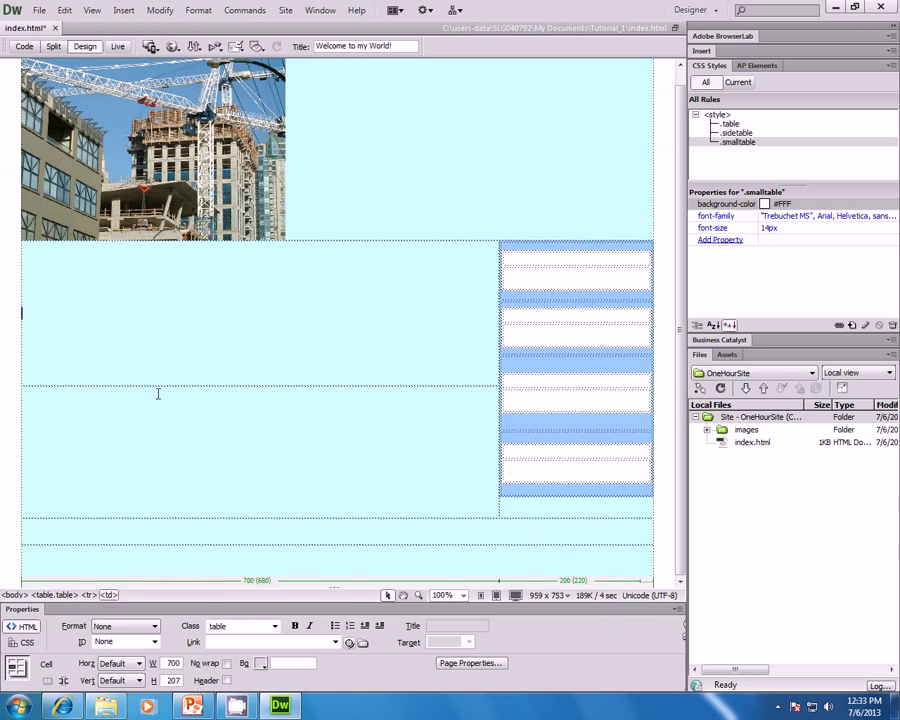
{"action": "mouse_move", "coordinate": [161, 386]}
{"action": "left_mouse_down"}
{"action": "mouse_move", "coordinate": [165, 440]}
{"action": "mouse_move", "coordinate": [170, 397]}
{"action": "left_mouse_up"}
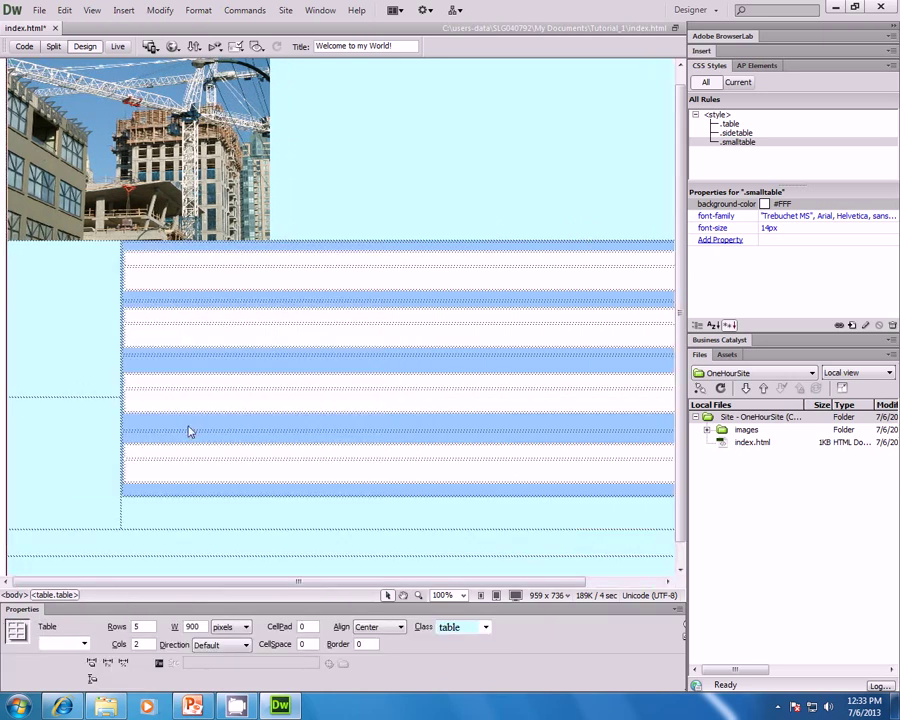
{"action": "left_click", "coordinate": [58, 12]}
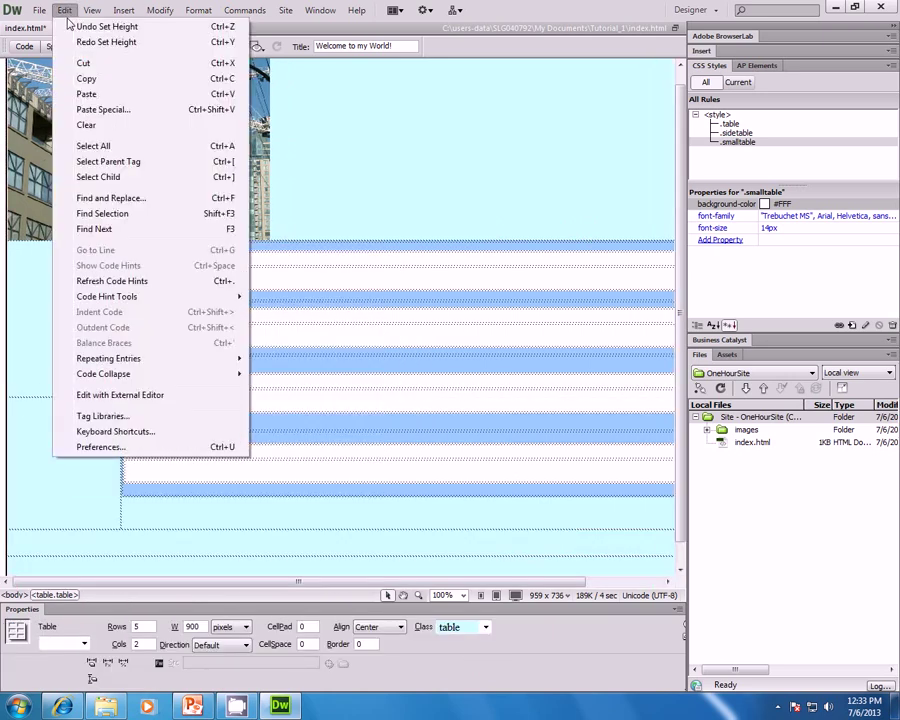
{"action": "left_click", "coordinate": [73, 28]}
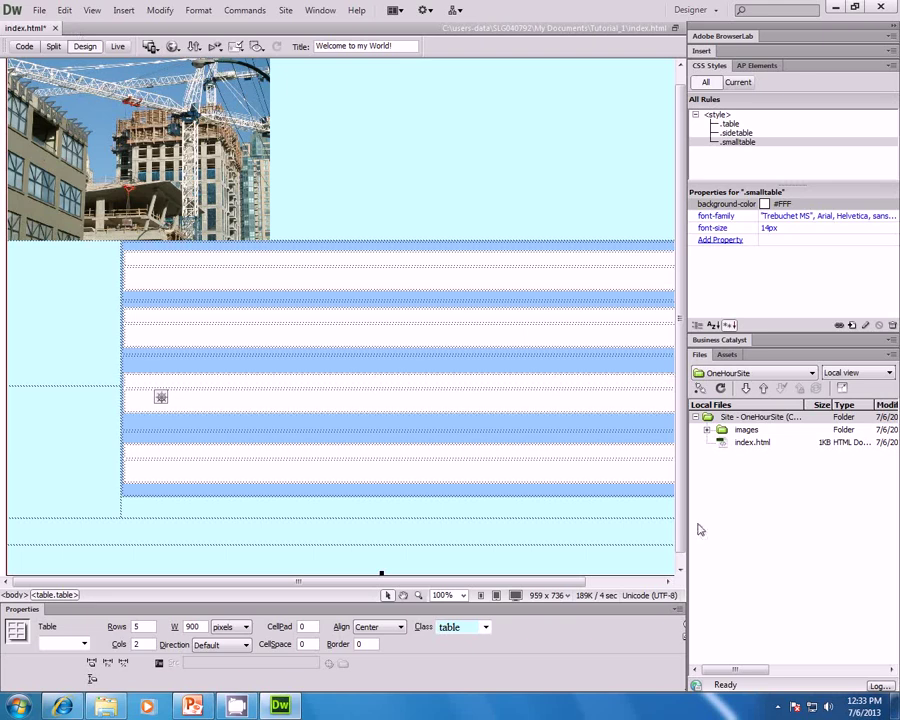
- Select the sidebar table and examine its .sidetable rule and its HTML code in split view
{"action": "scroll", "coordinate": [592, 536], "scroll_direction": "right", "scroll_amount": 3}
{"action": "left_click", "coordinate": [592, 492]}
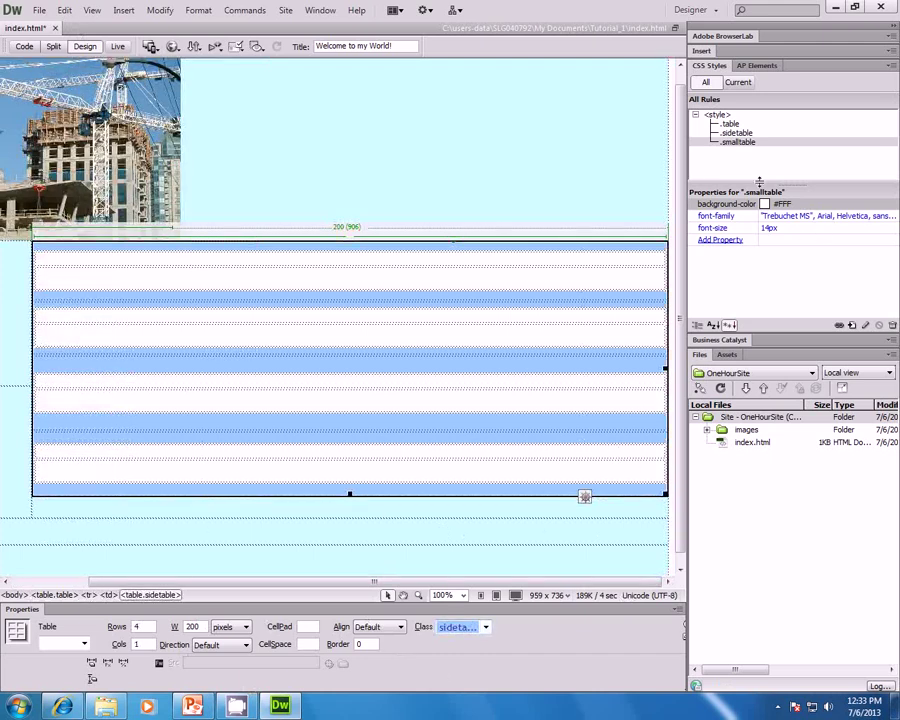
{"action": "left_click", "coordinate": [737, 133]}
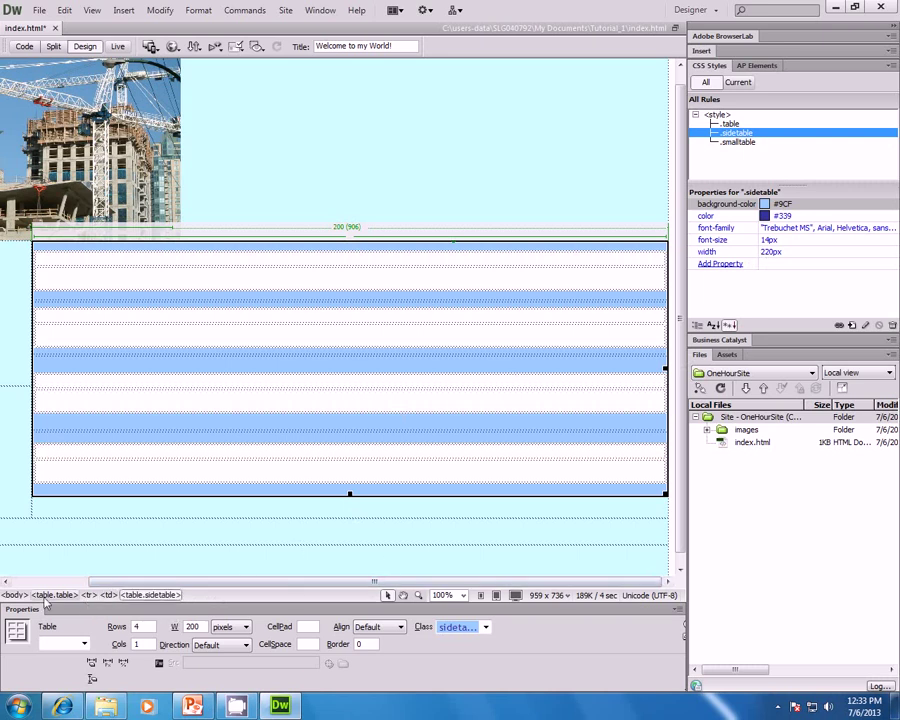
{"action": "left_click", "coordinate": [53, 47]}
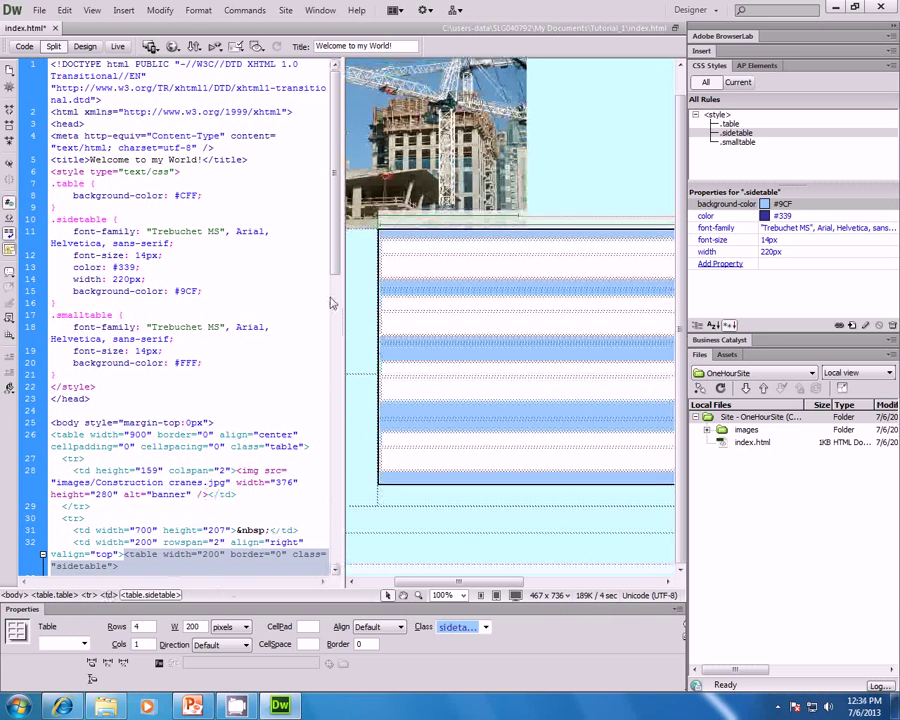
{"action": "scroll", "coordinate": [332, 301], "scroll_direction": "down", "scroll_amount": 5}
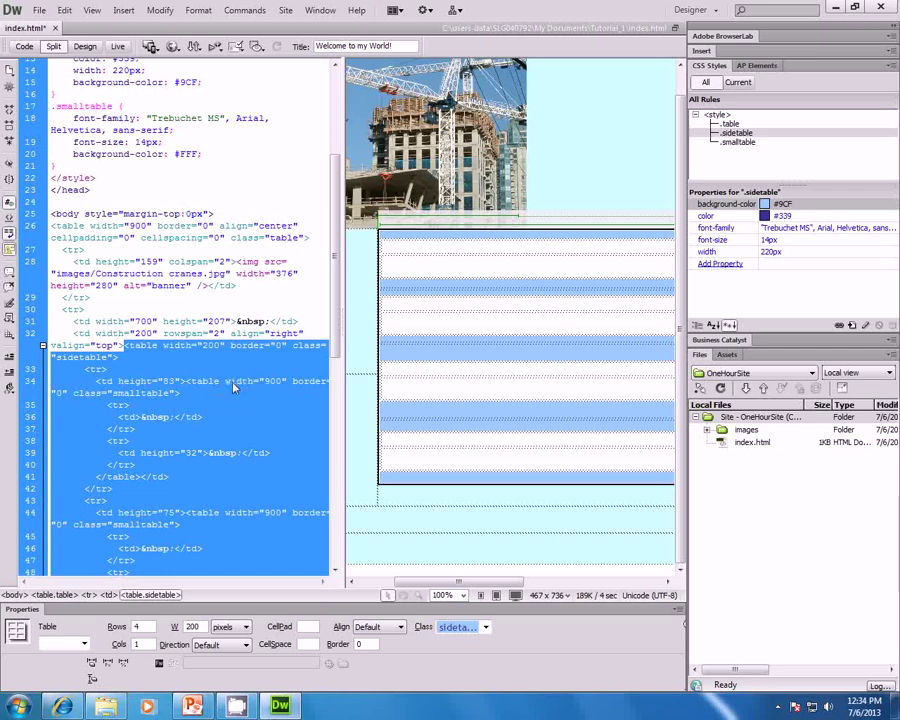
- Try removing the width="900" attribute from the first smalltable tag in the code and undo the deletion
{"action": "left_click", "coordinate": [233, 384]}
{"action": "left_click_drag", "start_coordinate": [222, 381], "coordinate": [285, 381]}
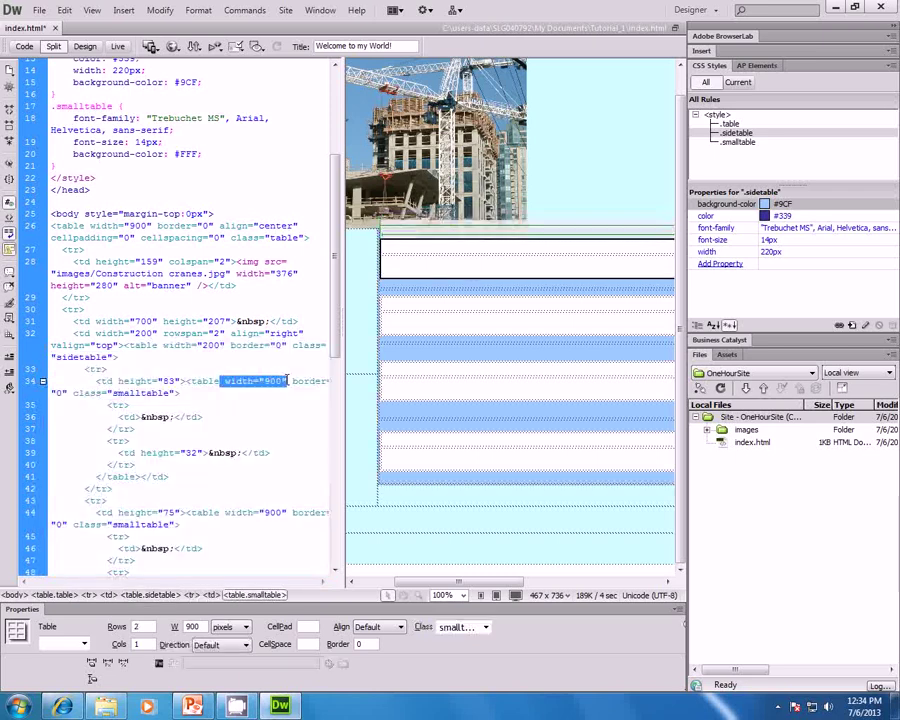
{"action": "key", "text": "Delete"}
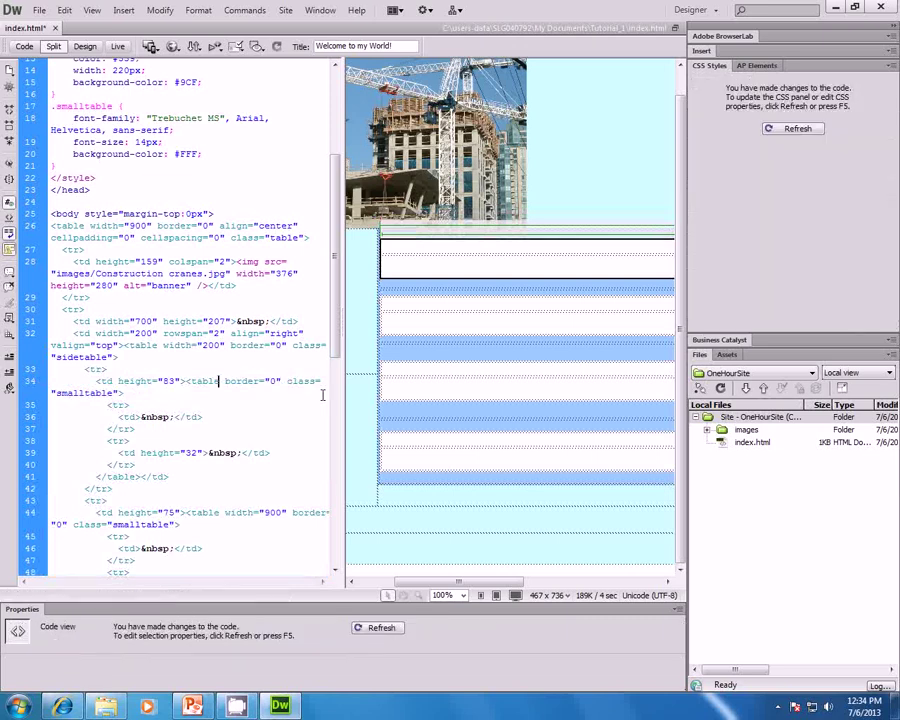
{"action": "left_click", "coordinate": [372, 630]}
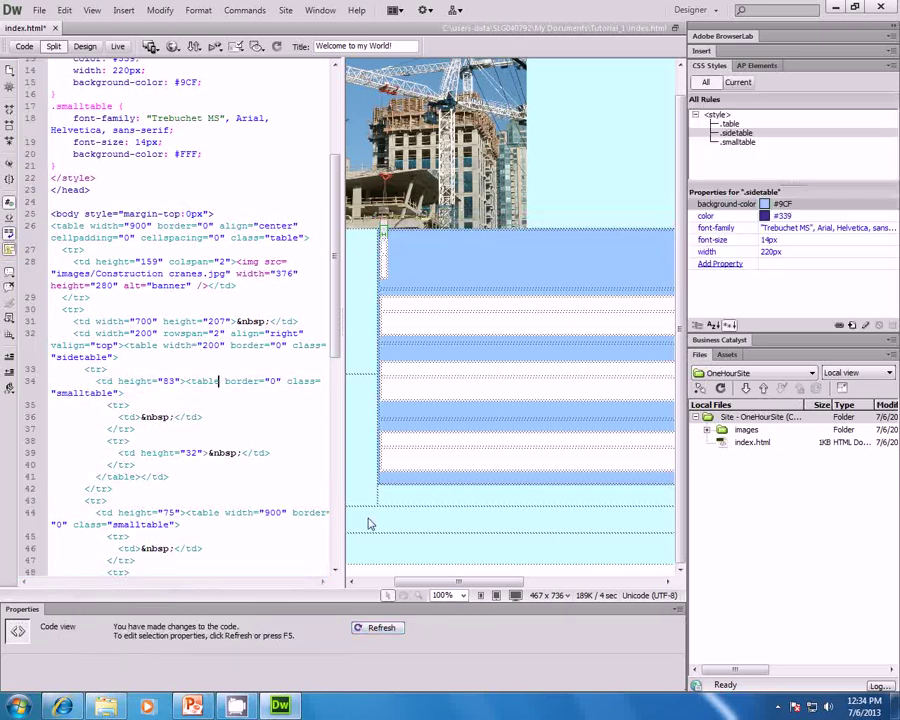
{"action": "left_click", "coordinate": [62, 11]}
{"action": "left_click", "coordinate": [58, 27]}
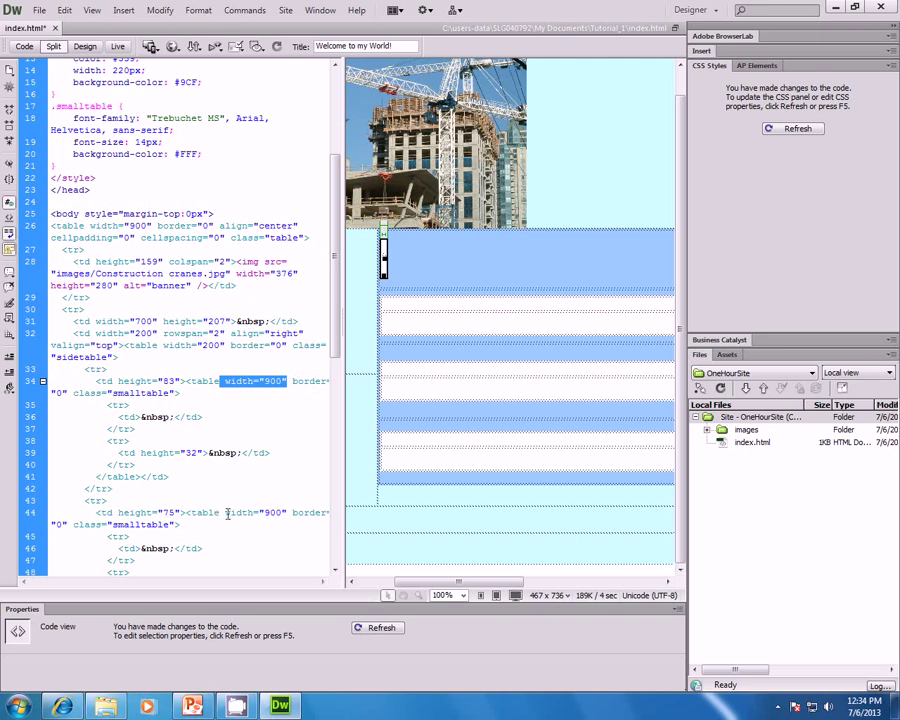
- Try removing the width="900" attribute from the second smalltable tag in the code and undo the deletion
{"action": "left_click_drag", "start_coordinate": [287, 512], "coordinate": [222, 517]}
{"action": "key", "text": "Delete"}
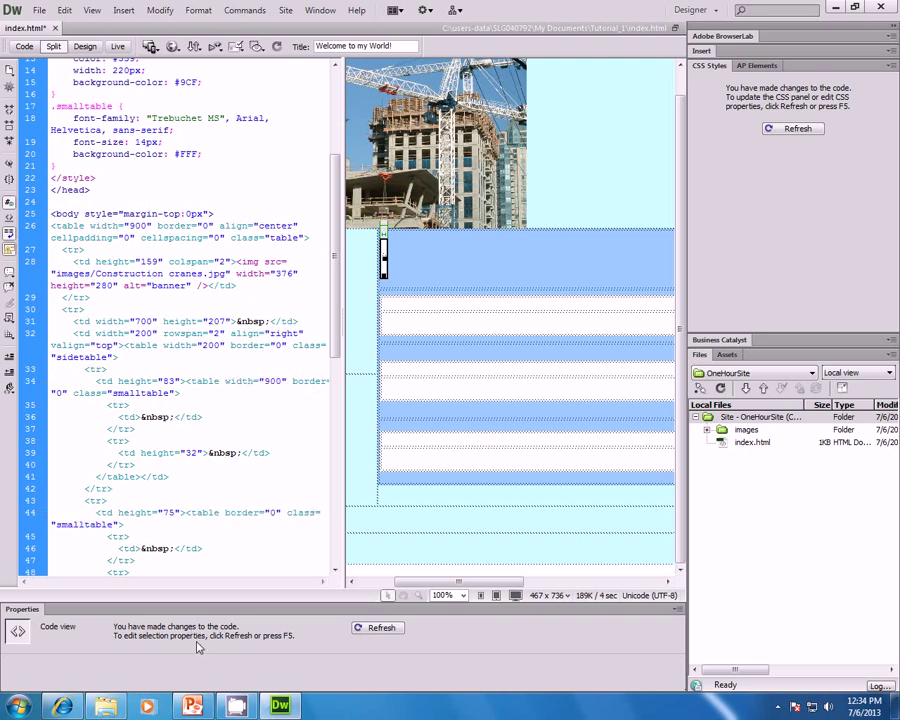
{"action": "left_click", "coordinate": [376, 628]}
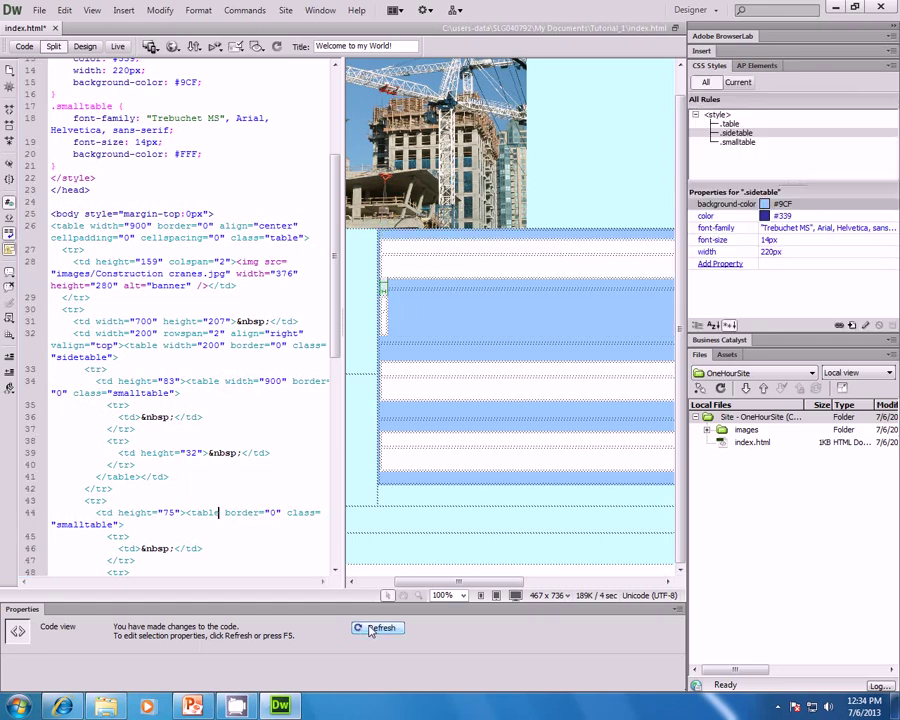
{"action": "left_click", "coordinate": [64, 10]}
{"action": "left_click", "coordinate": [82, 27]}
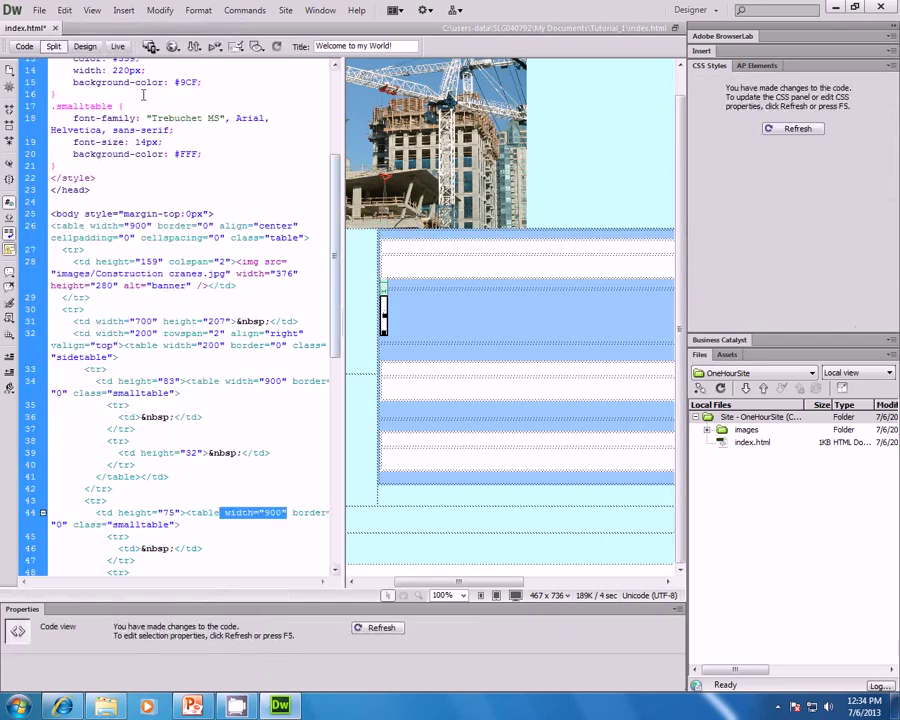
- Return to the design view and set the lowest small sidebar table's width to 220 pixels
{"action": "left_click", "coordinate": [85, 46]}
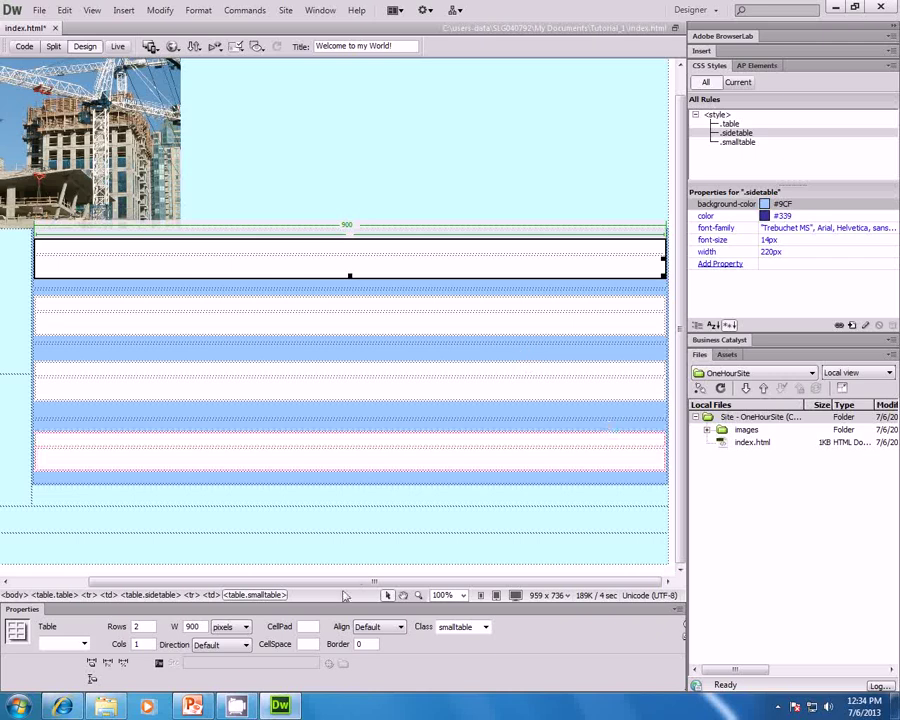
{"action": "scroll", "coordinate": [150, 560], "scroll_direction": "left", "scroll_amount": 3}
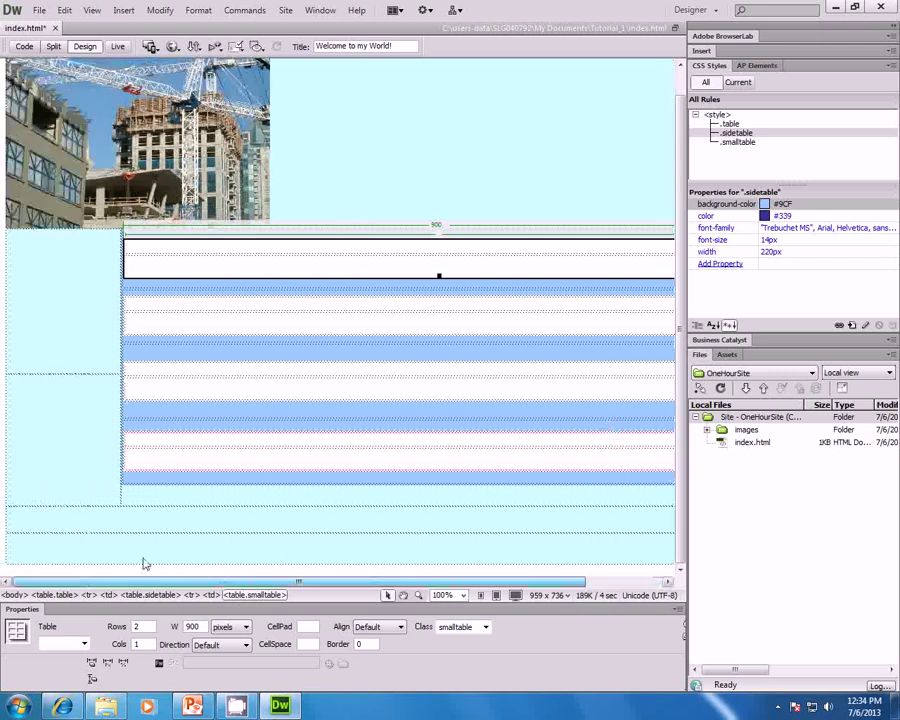
{"action": "left_click", "coordinate": [190, 469]}
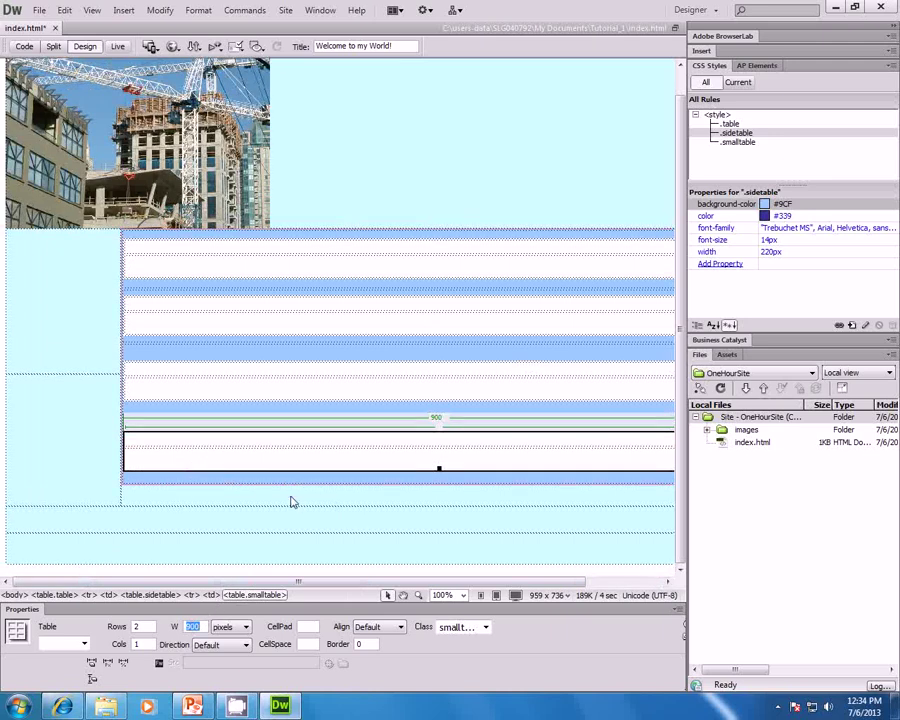
{"action": "type", "text": "220"}
{"action": "key", "text": "Return"}
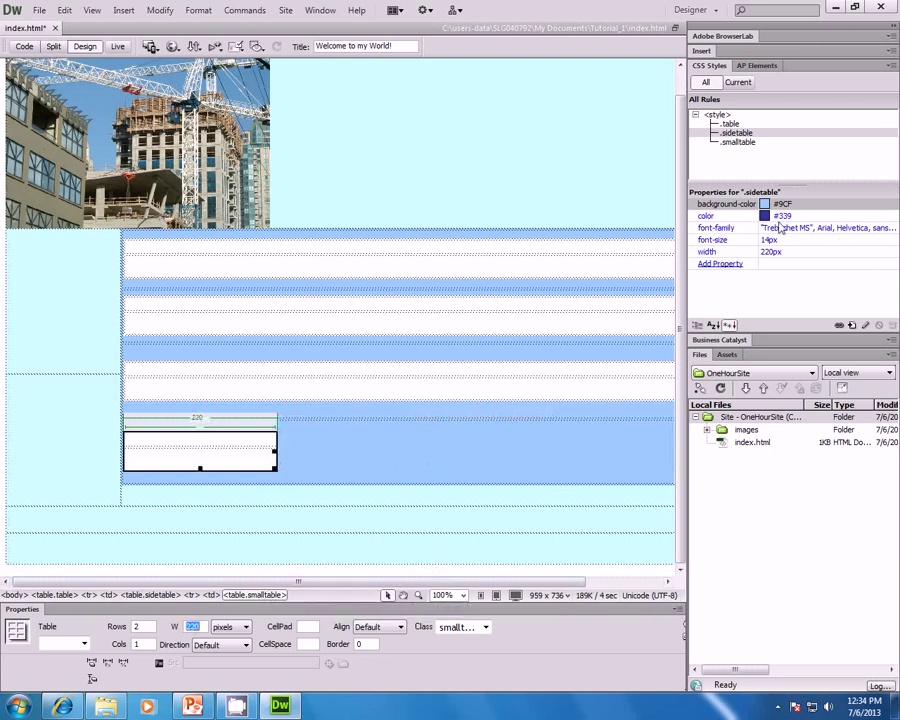
- Set the width in the .smalltable CSS rule's positioning properties to 220 px and apply it
{"action": "double_click", "coordinate": [738, 142]}
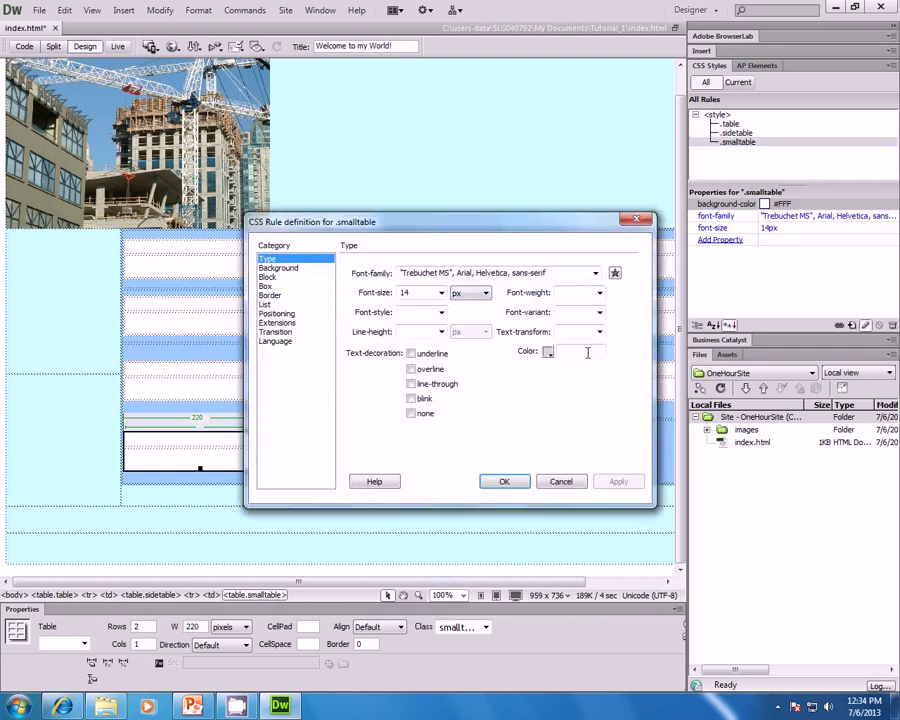
{"action": "left_click", "coordinate": [288, 314]}
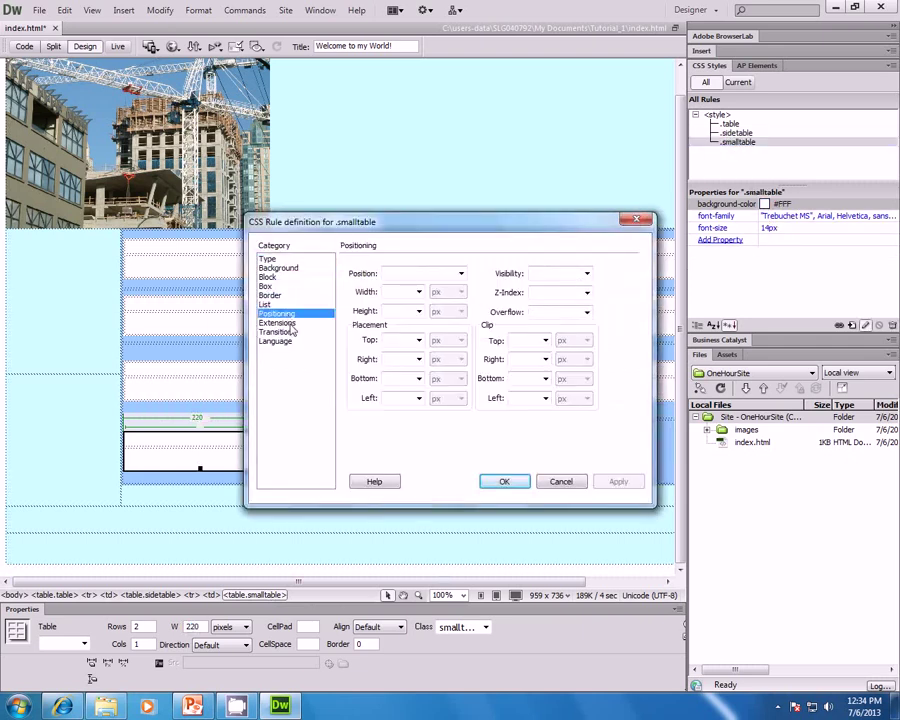
{"action": "left_click", "coordinate": [408, 292]}
{"action": "type", "text": "220"}
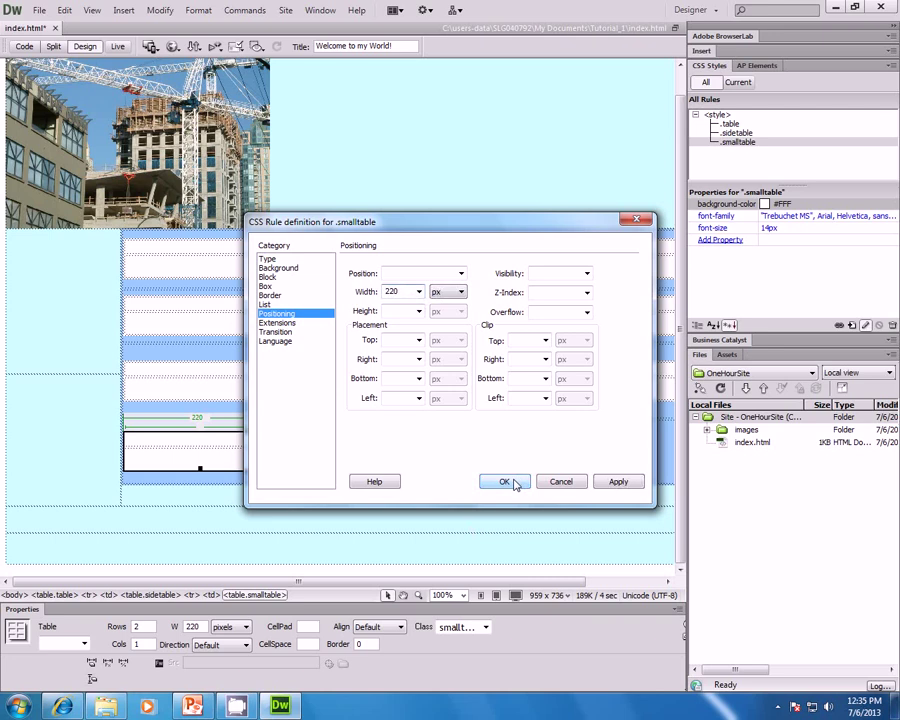
{"action": "left_click", "coordinate": [620, 484]}
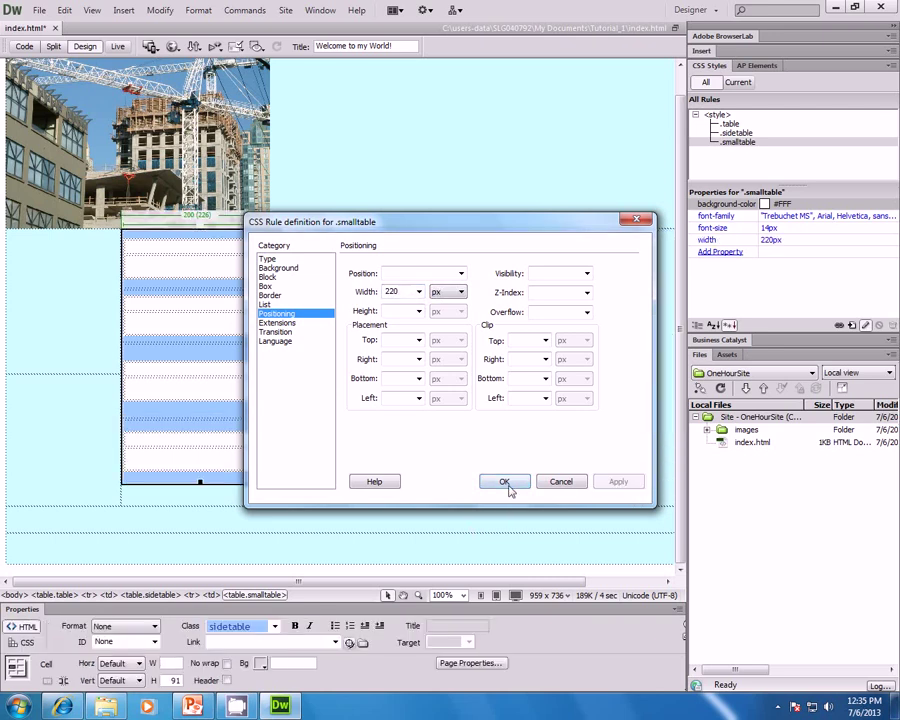
{"action": "left_click", "coordinate": [505, 483]}
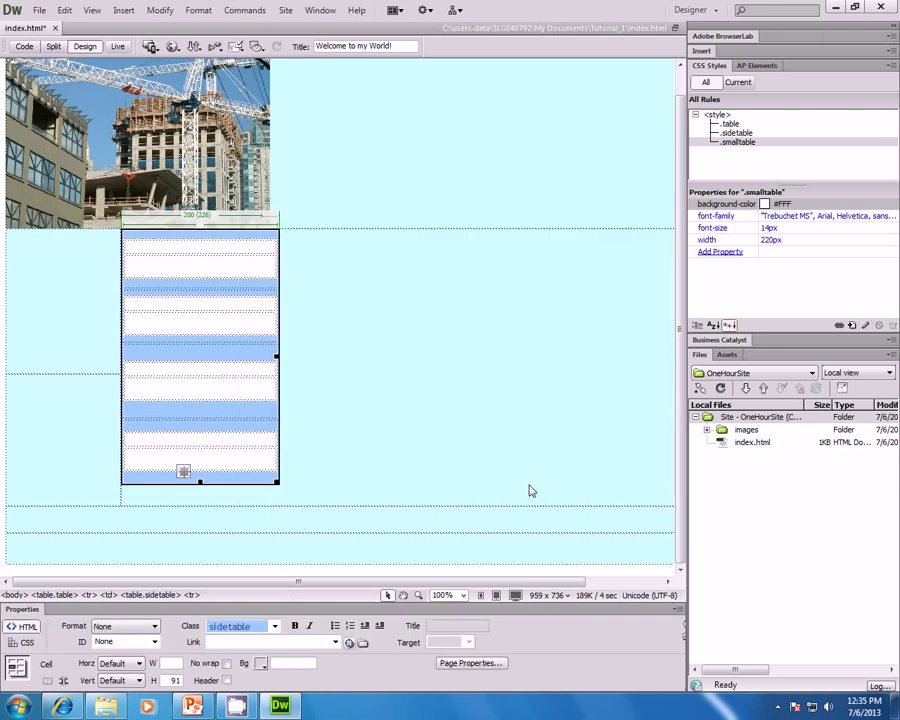
- Raise the lower content row's bottom border to line up with the bottom of the sidebar table
{"action": "left_click", "coordinate": [311, 505]}
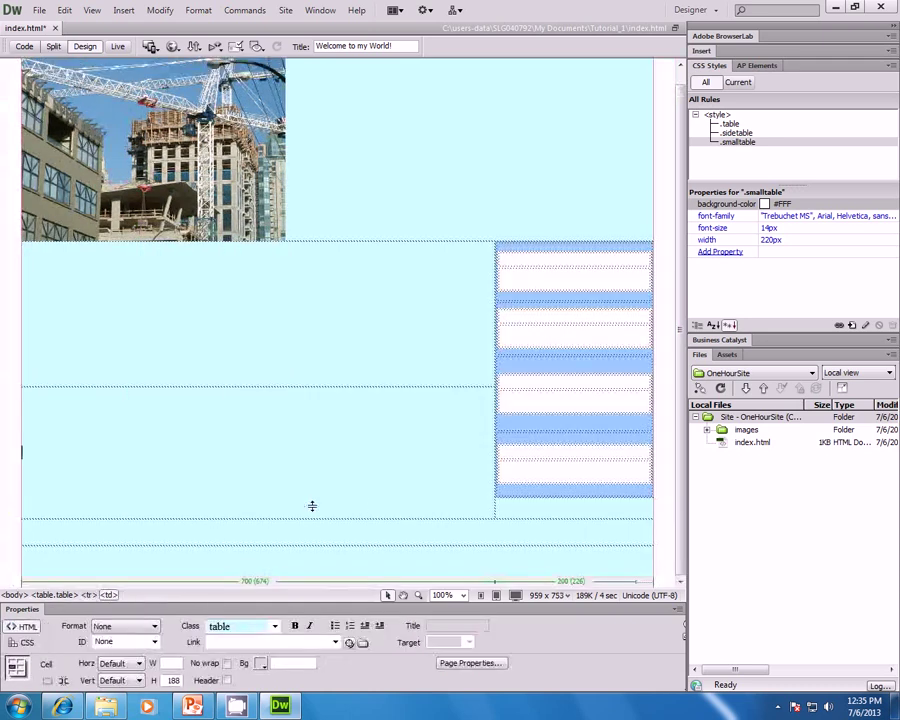
{"action": "left_click", "coordinate": [544, 492]}
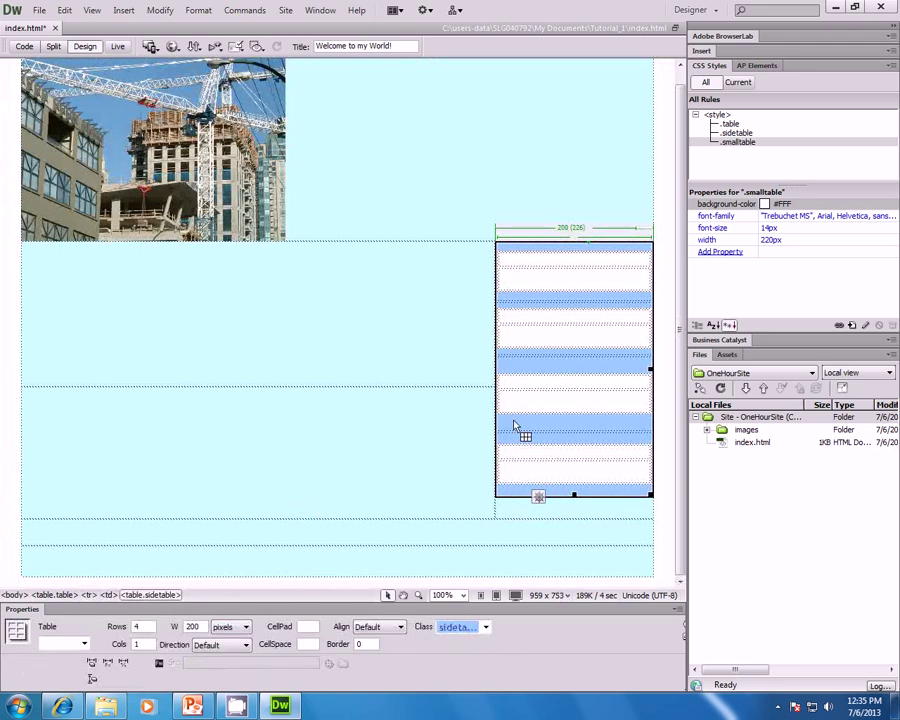
{"action": "scroll", "coordinate": [360, 240], "scroll_direction": "up", "scroll_amount": 1}
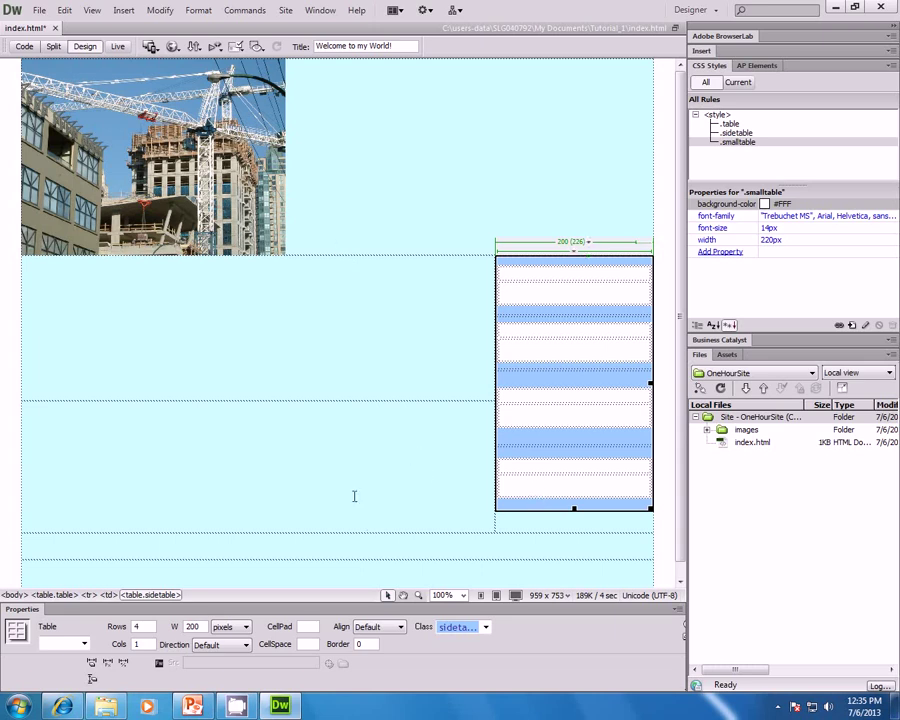
{"action": "left_click", "coordinate": [287, 331]}
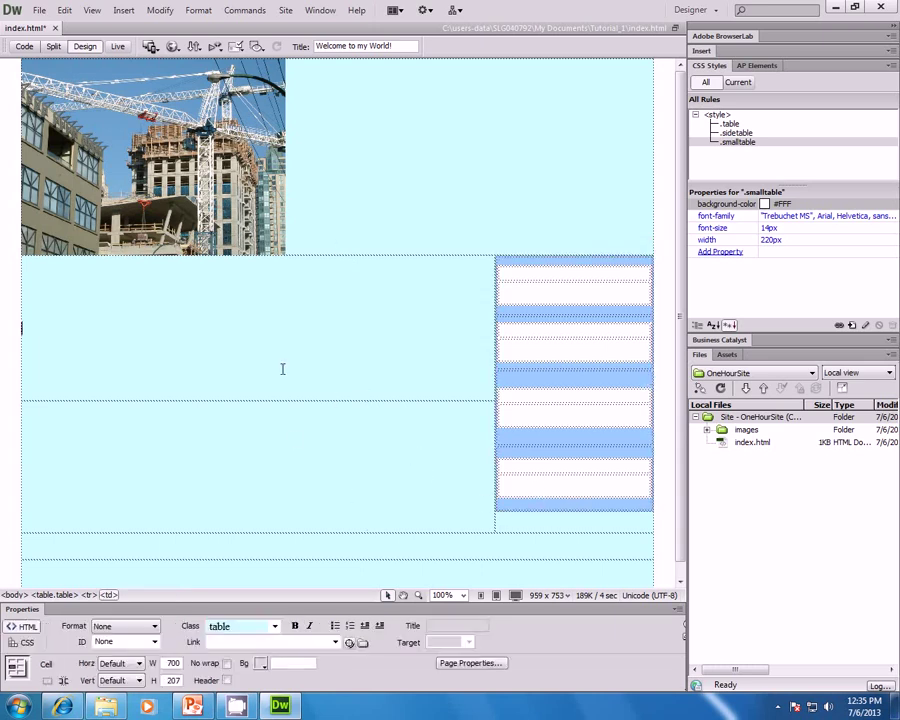
{"action": "left_click", "coordinate": [199, 533]}
- Insert a table with 1 row and 1 column, 900 pixels wide with border 0, in the upper content cell
{"action": "left_click", "coordinate": [157, 325]}
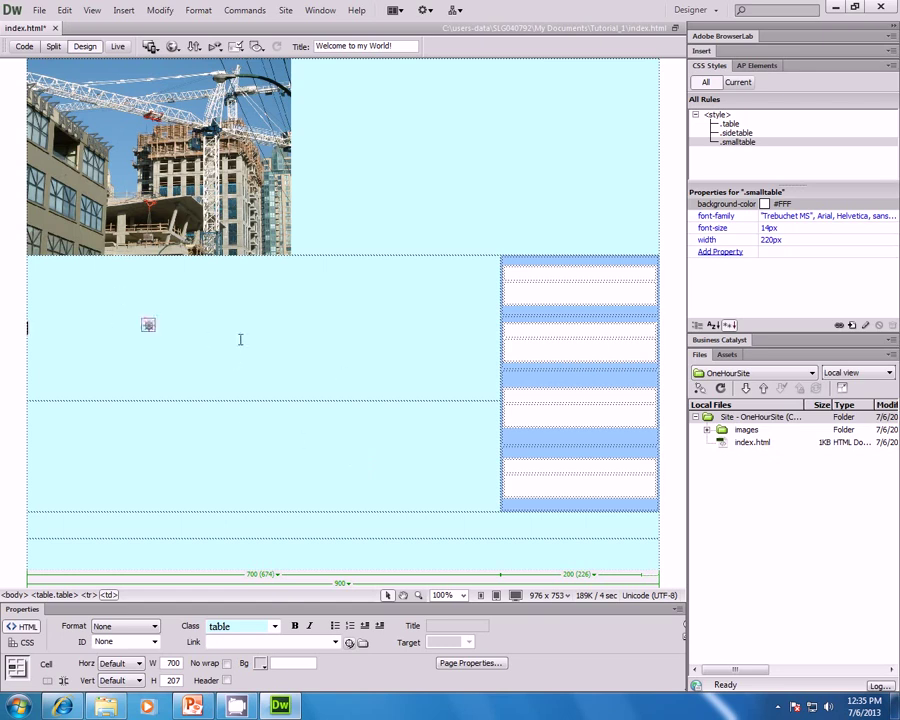
{"action": "left_click", "coordinate": [123, 10]}
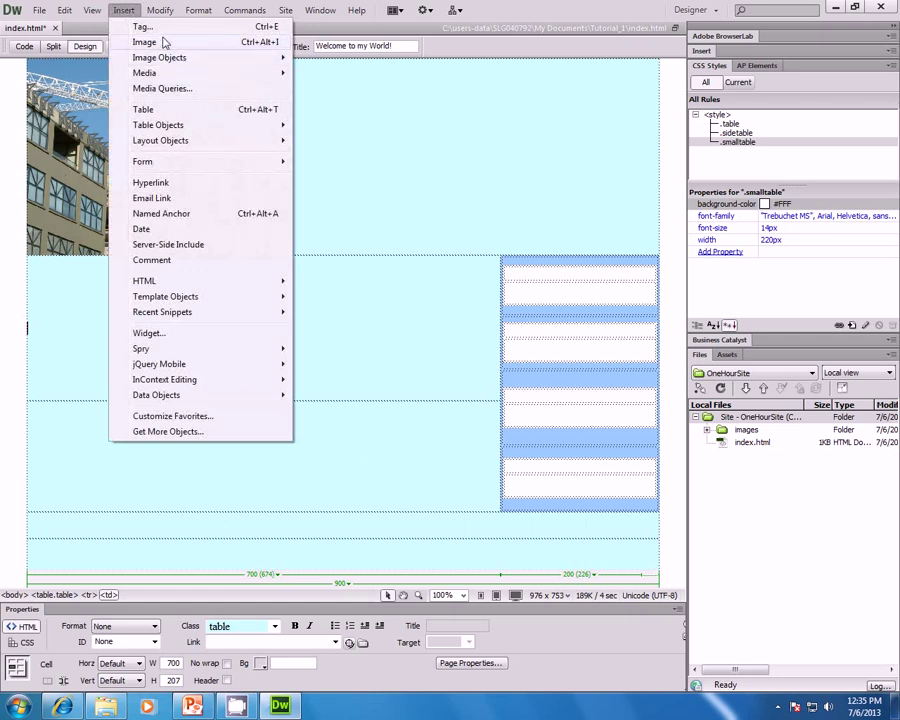
{"action": "mouse_move", "coordinate": [123, 10]}
{"action": "left_click", "coordinate": [147, 110]}
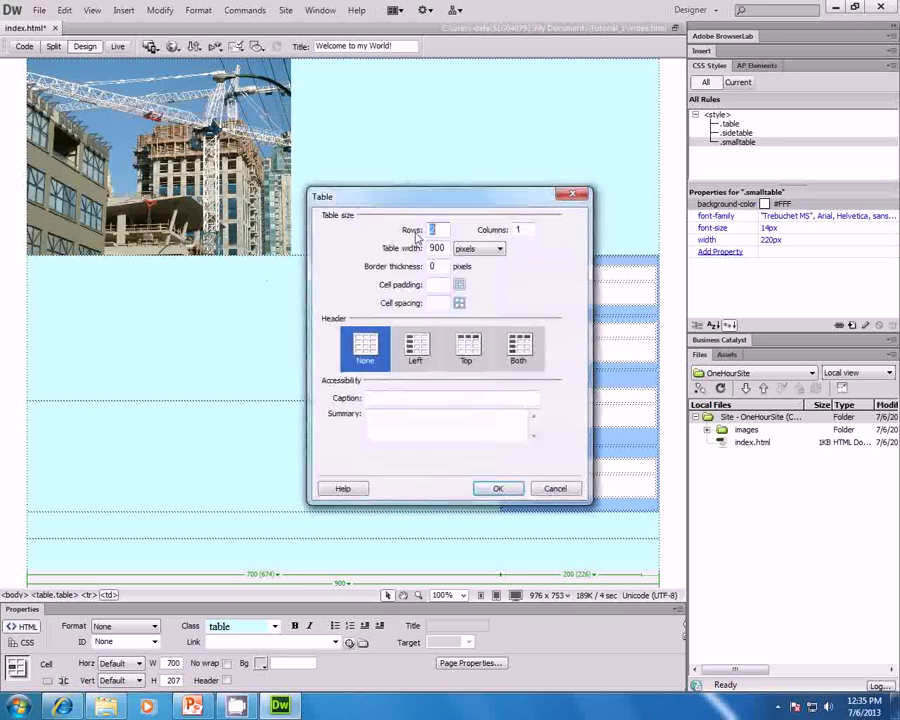
{"action": "type", "text": "1"}
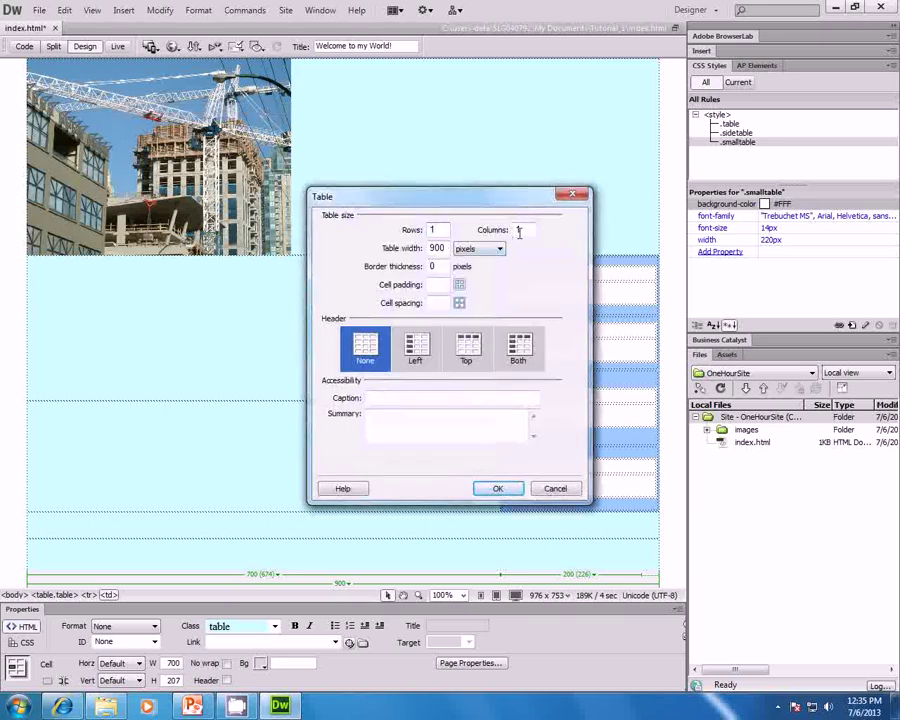
{"action": "left_click", "coordinate": [498, 489]}
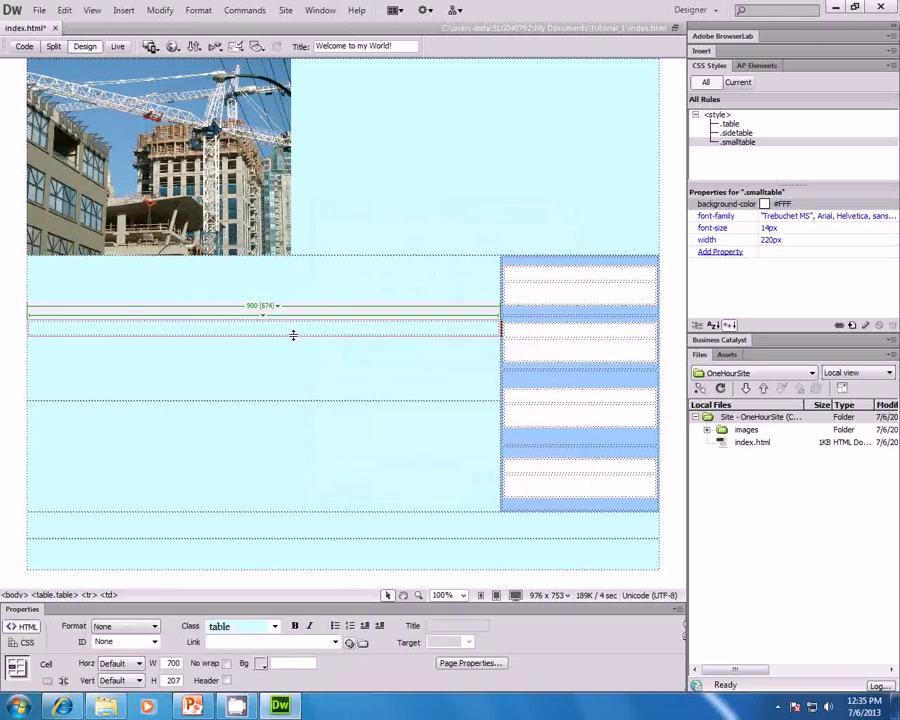
- Stretch the nested content table taller and lower the border between the two content rows
{"action": "left_click", "coordinate": [292, 332]}
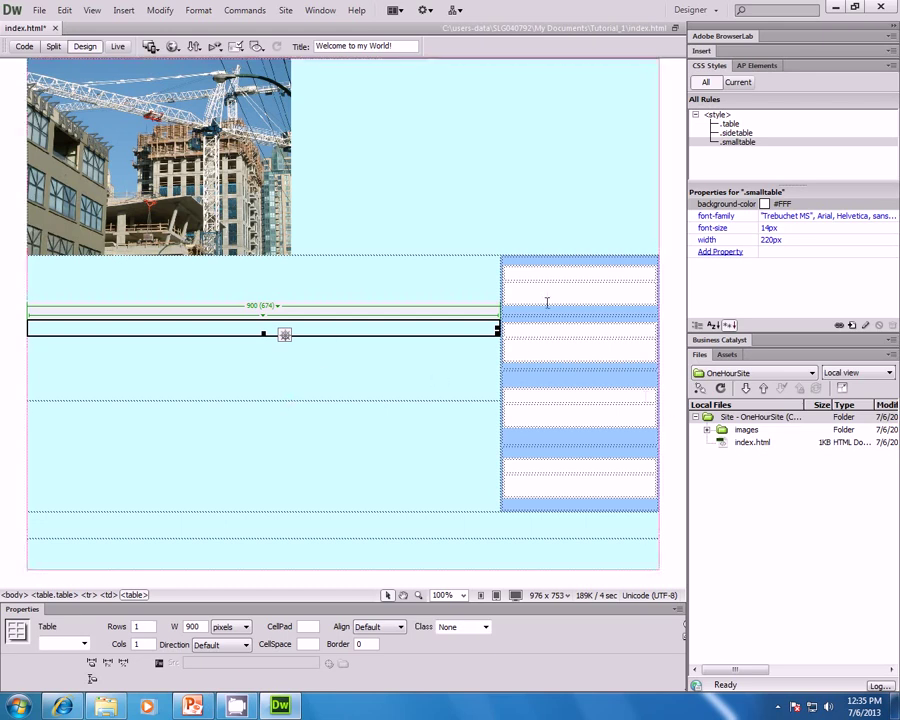
{"action": "left_click_drag", "start_coordinate": [263, 333], "coordinate": [261, 383]}
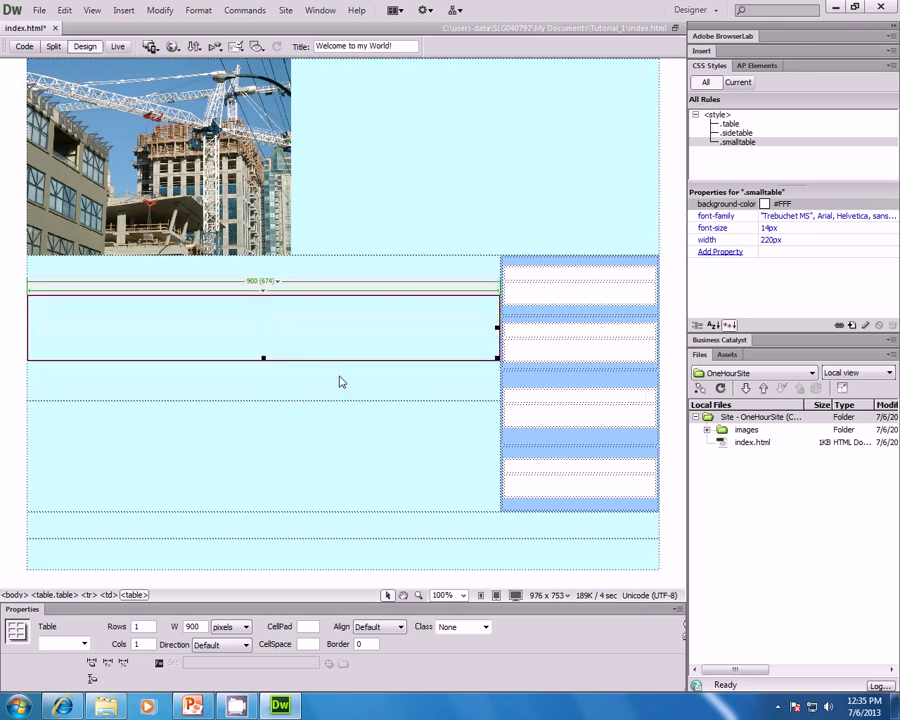
{"action": "left_click_drag", "start_coordinate": [320, 361], "coordinate": [335, 403]}
{"action": "left_click", "coordinate": [329, 455]}
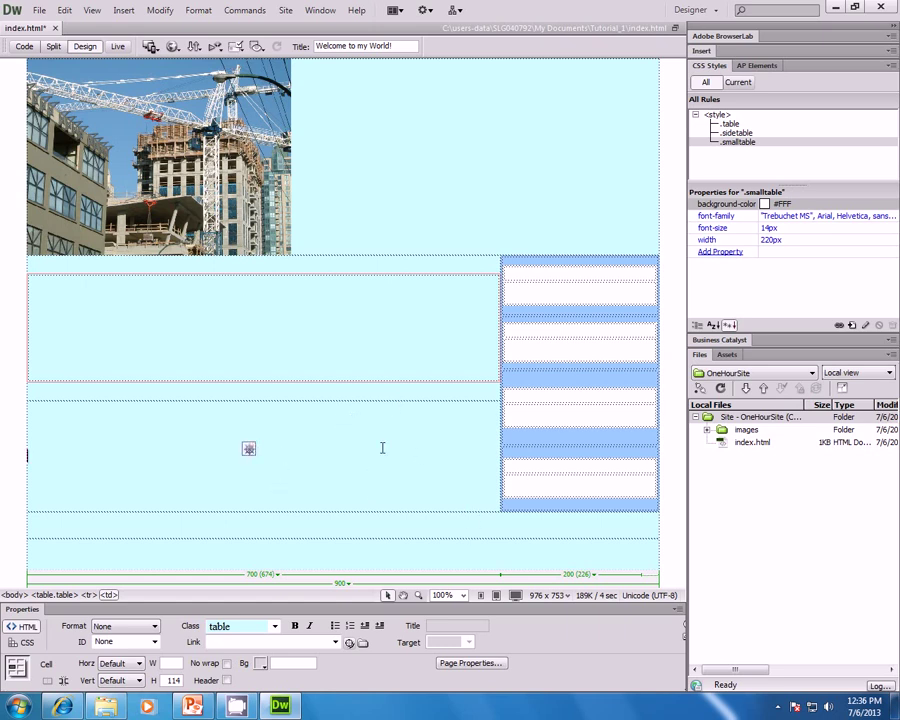
{"action": "left_click", "coordinate": [368, 400]}
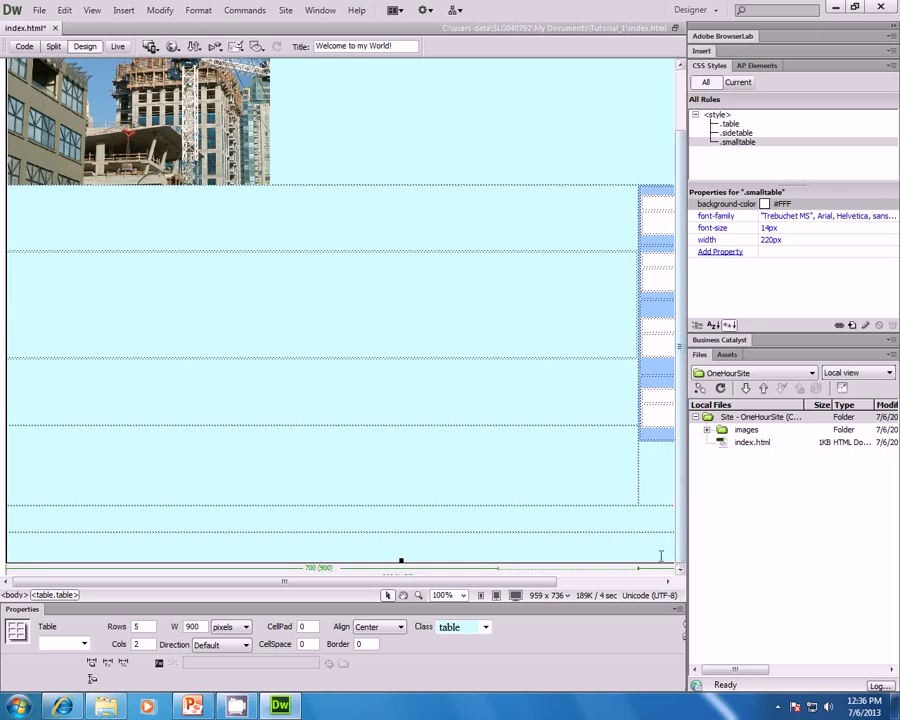
- Select the nested content table and clear its width value
{"action": "scroll", "coordinate": [465, 428], "scroll_direction": "right", "scroll_amount": 3}
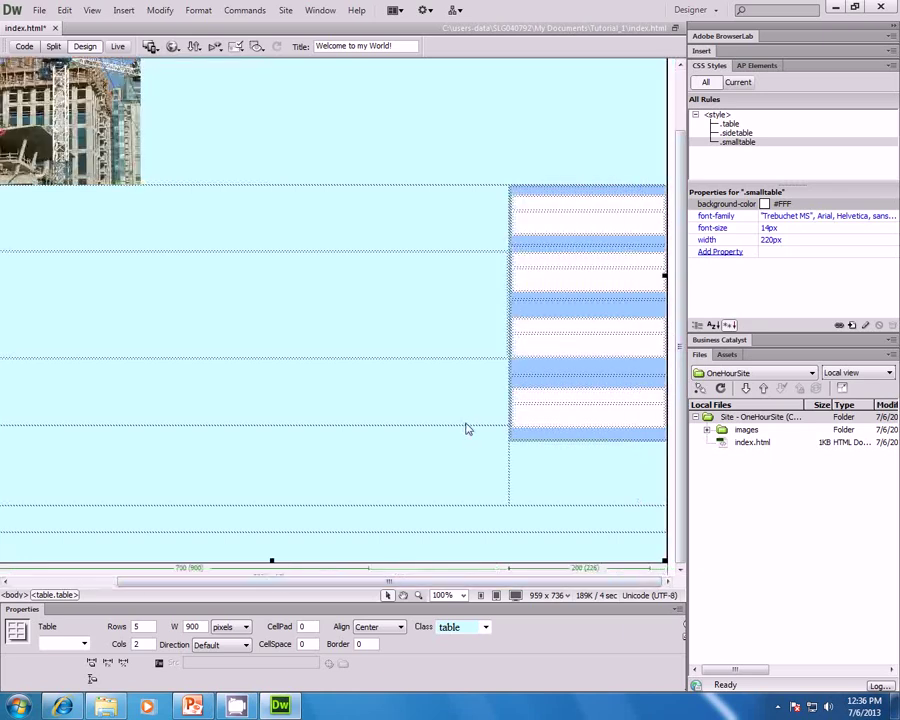
{"action": "left_click", "coordinate": [467, 357]}
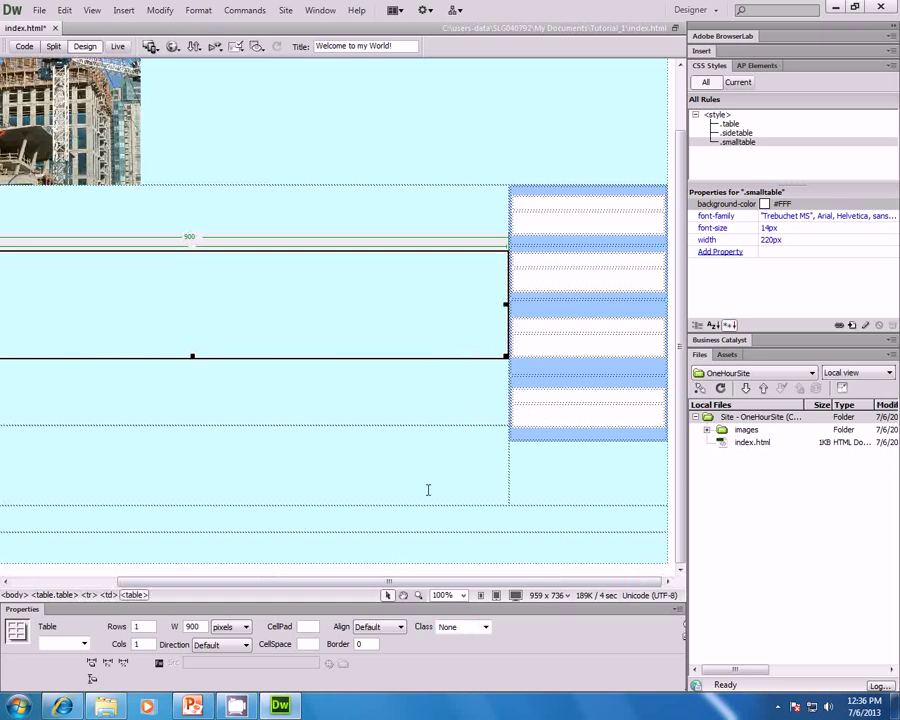
{"action": "left_click_drag", "start_coordinate": [340, 582], "coordinate": [222, 570]}
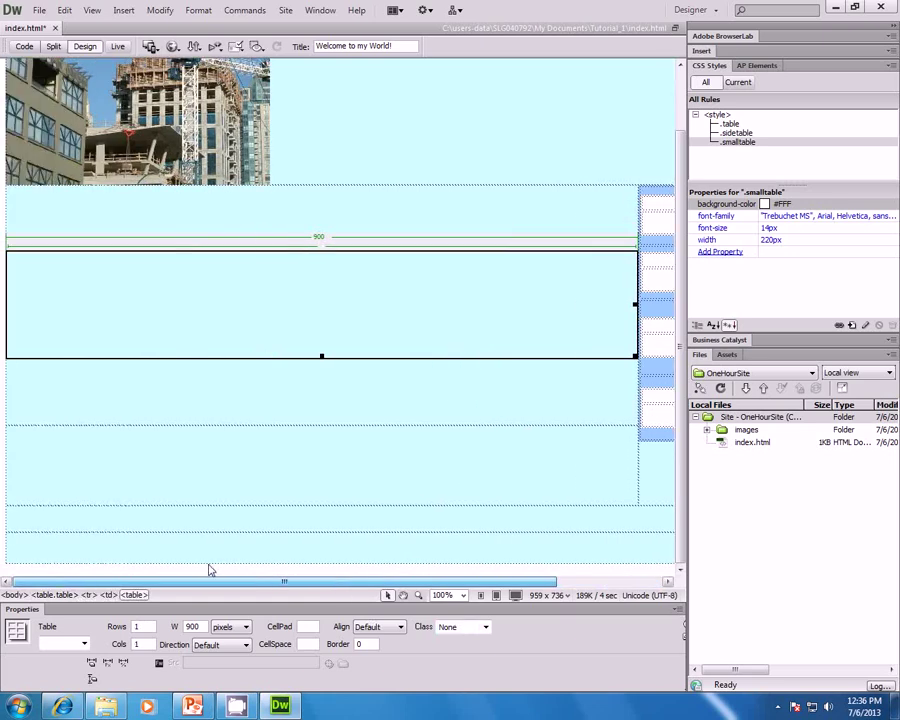
{"action": "double_click", "coordinate": [192, 626]}
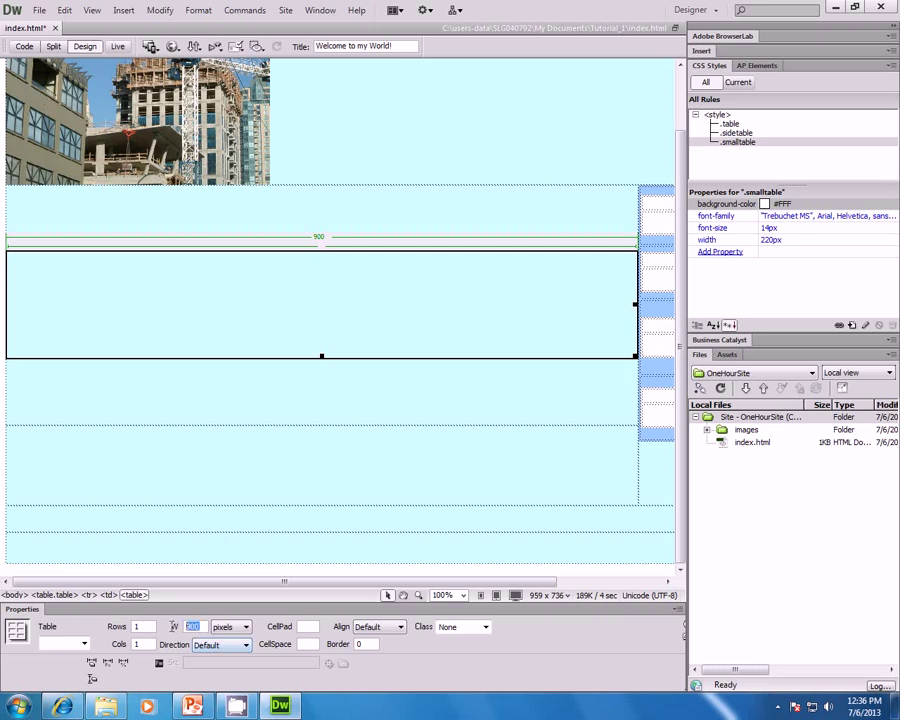
{"action": "key", "text": "BackSpace"}
{"action": "key", "text": "Return"}
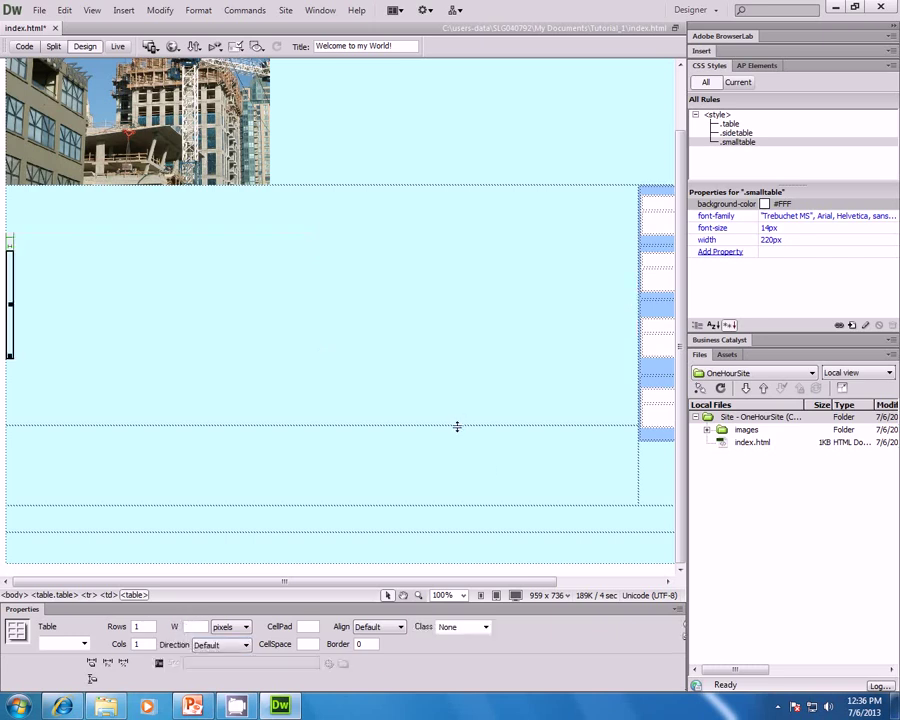
{"action": "key", "text": "ctrl+z"}
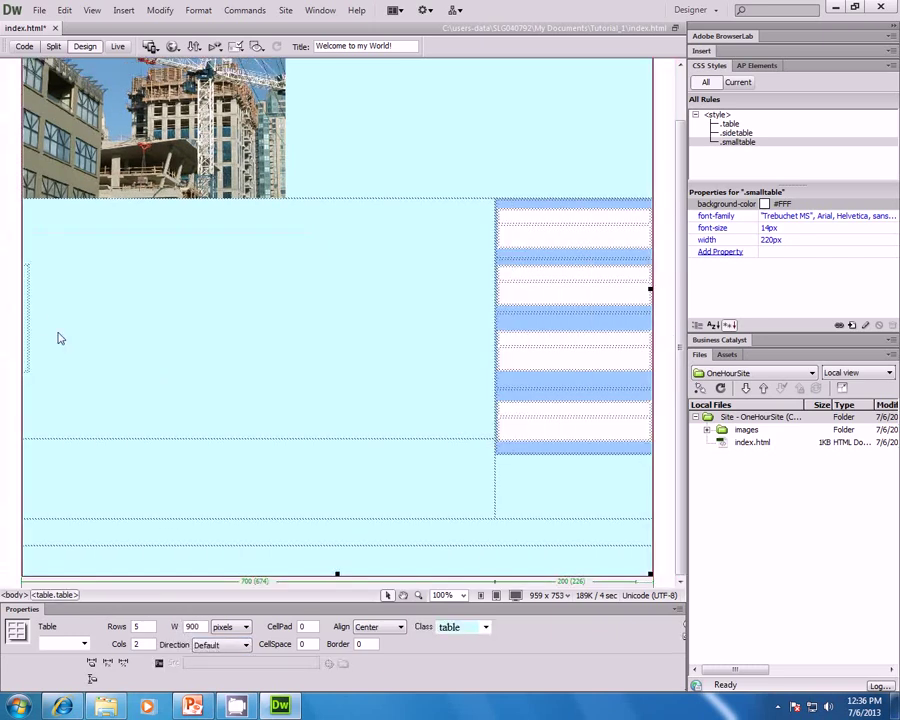
- Create a class rule named .contenttable, defined in this document only, with the nested content table selected
{"action": "left_click", "coordinate": [28, 308]}
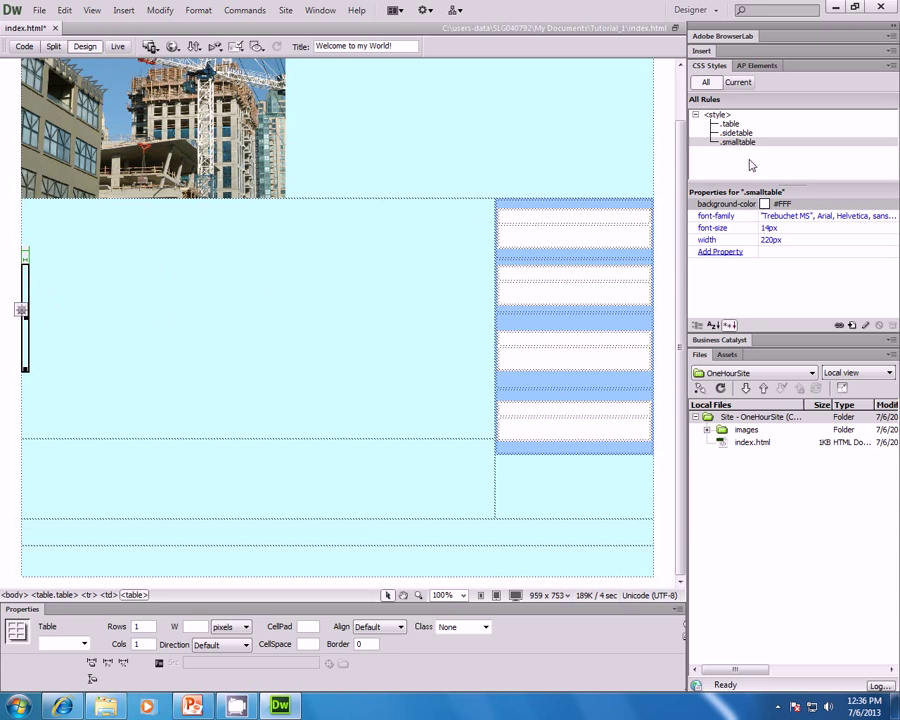
{"action": "left_click", "coordinate": [852, 325]}
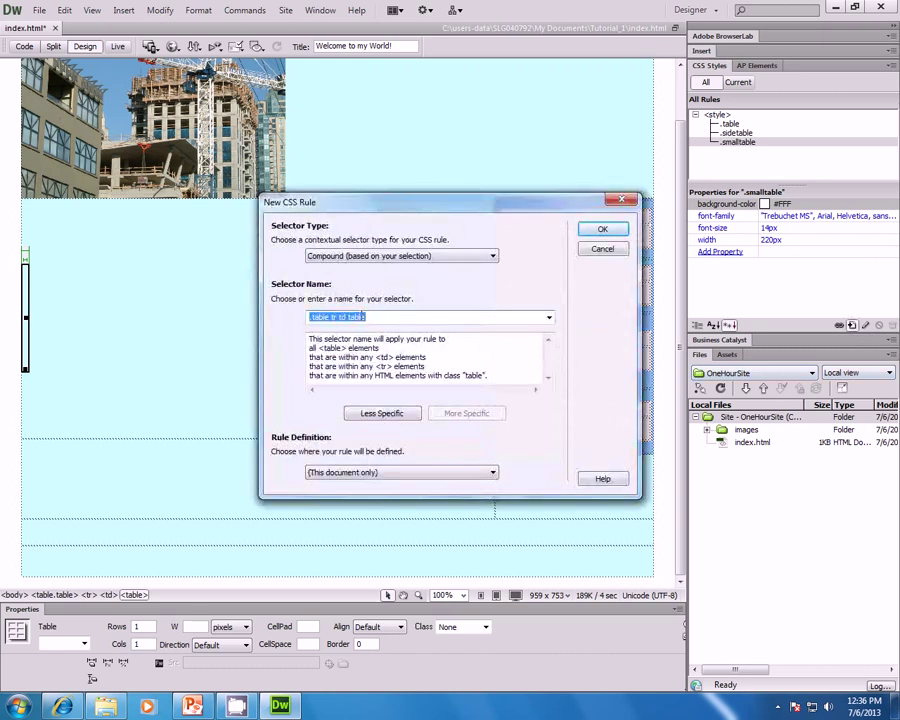
{"action": "type", "text": ".contenttable"}
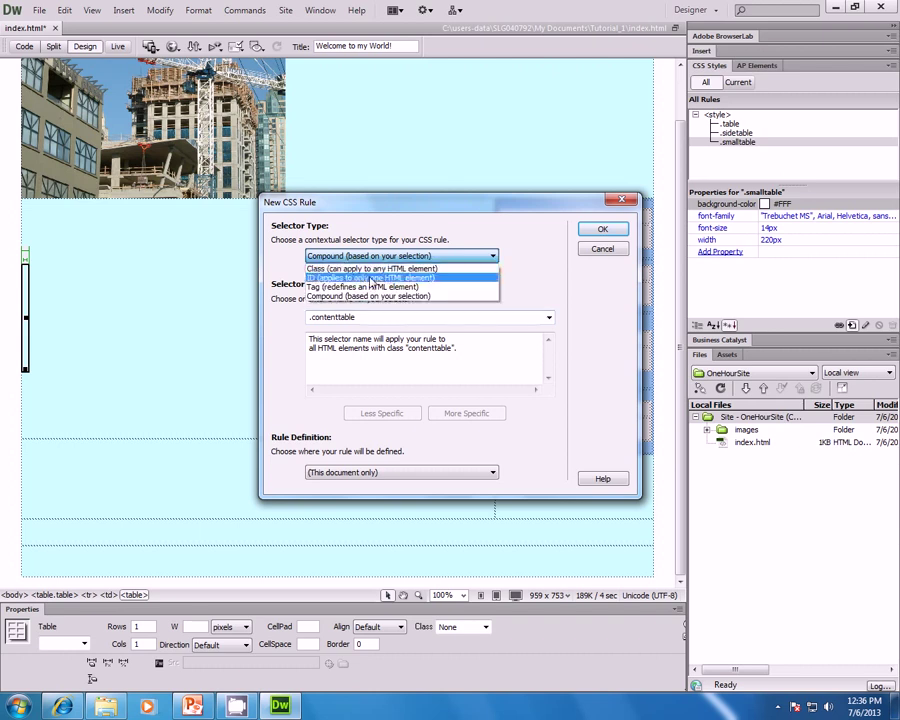
{"action": "left_click", "coordinate": [396, 270]}
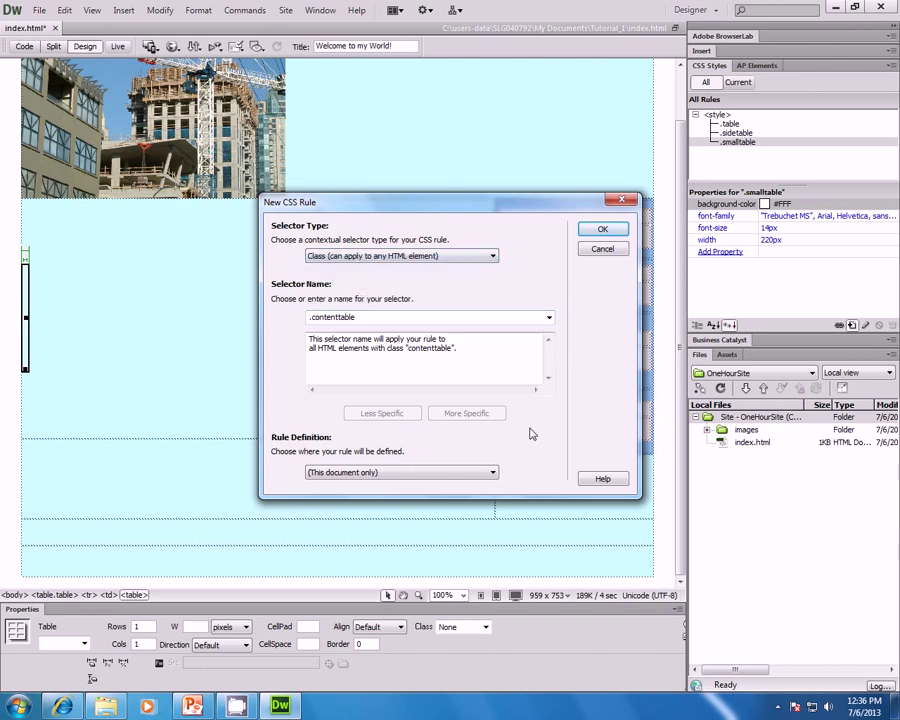
{"action": "left_click", "coordinate": [604, 229]}
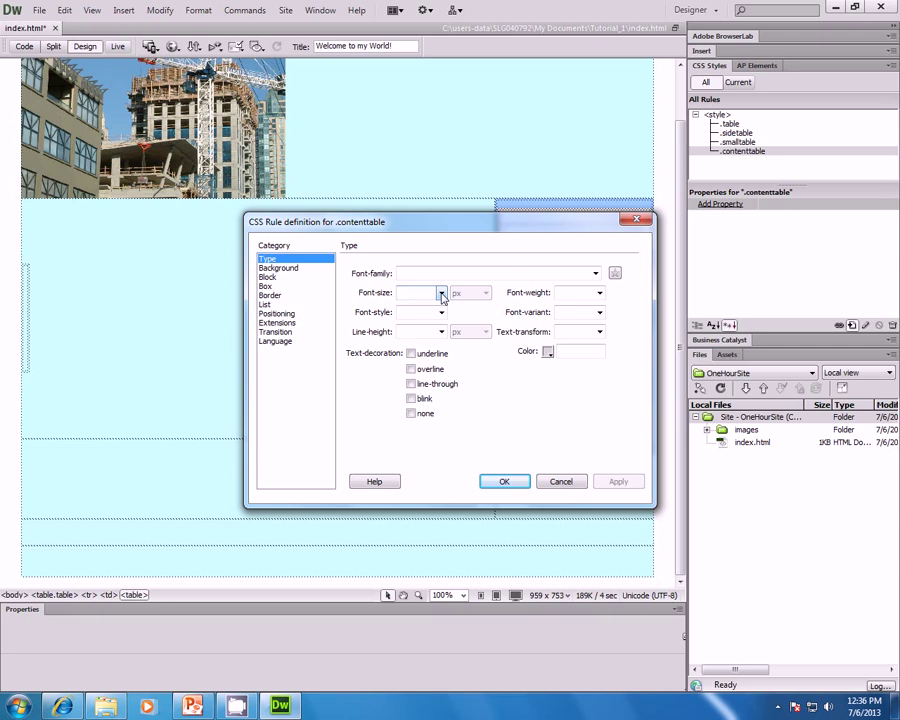
- Set the width in the .contenttable rule's positioning properties to 650 px
{"action": "left_click", "coordinate": [276, 313]}
{"action": "left_click", "coordinate": [406, 292]}
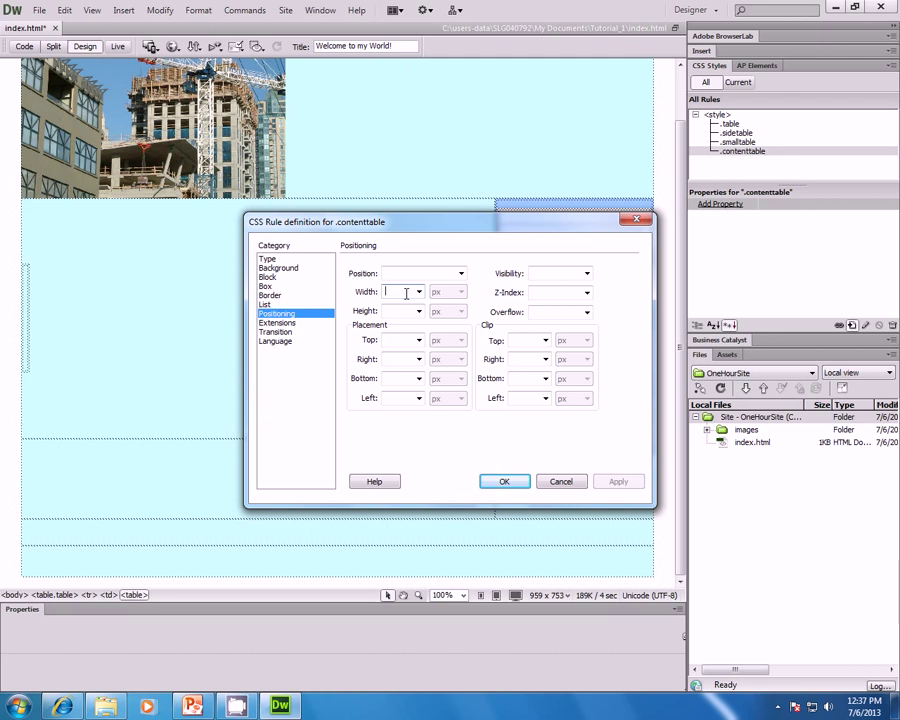
{"action": "type", "text": "650"}
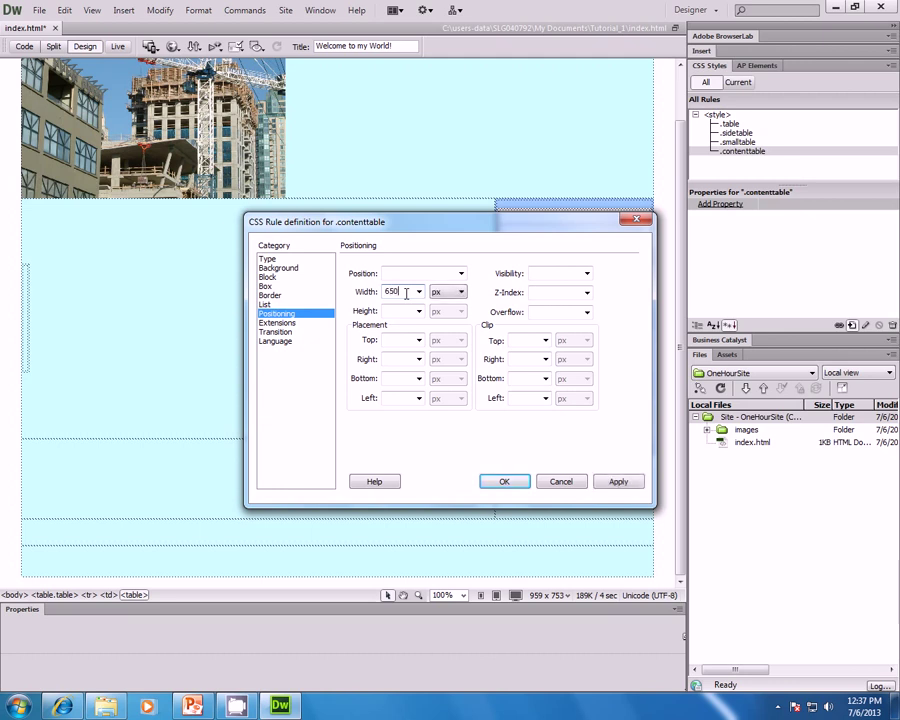
{"action": "left_click", "coordinate": [619, 483]}
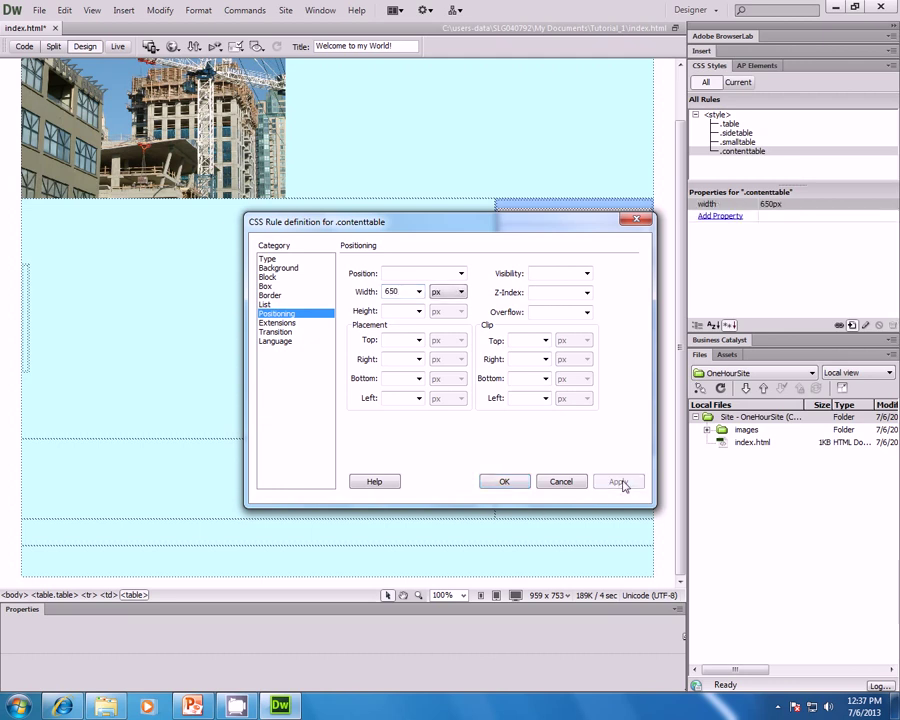
{"action": "left_click", "coordinate": [517, 484]}
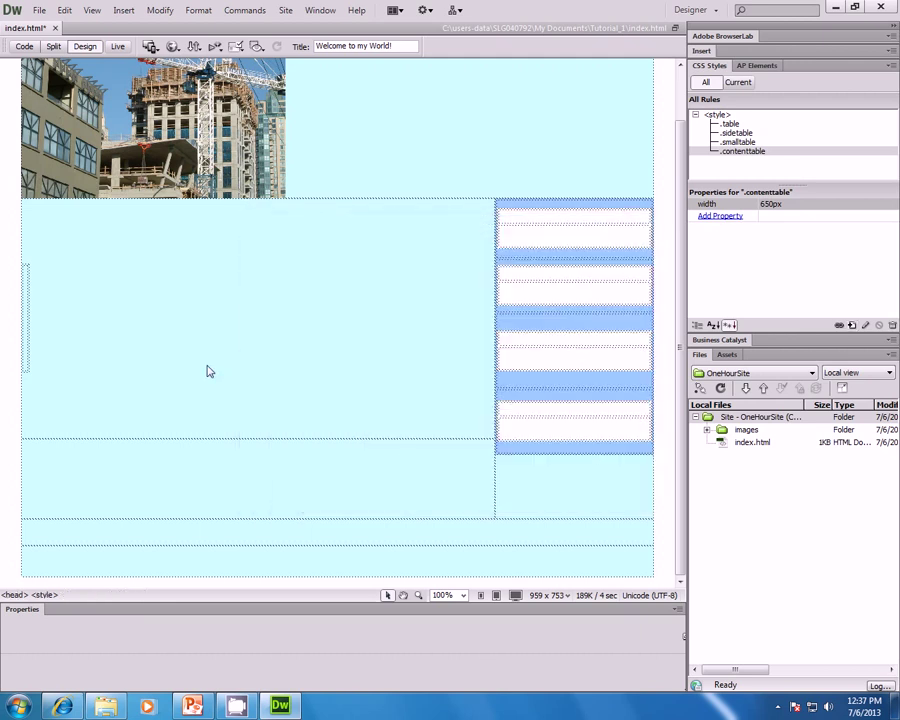
- Apply the contenttable class to the nested table in the upper content cell
{"action": "left_click", "coordinate": [28, 320]}
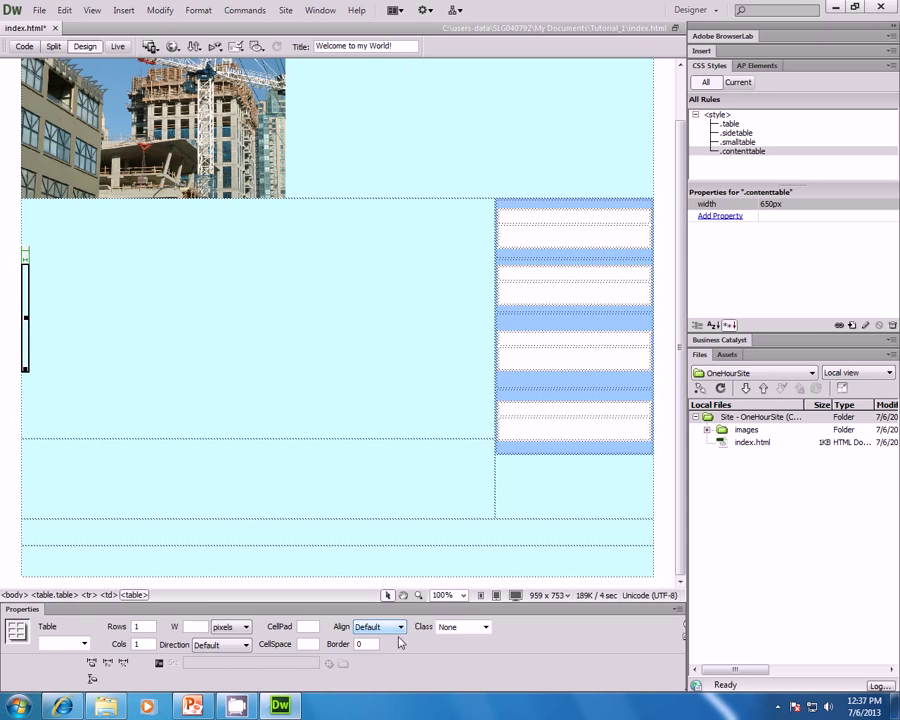
{"action": "left_click", "coordinate": [485, 627]}
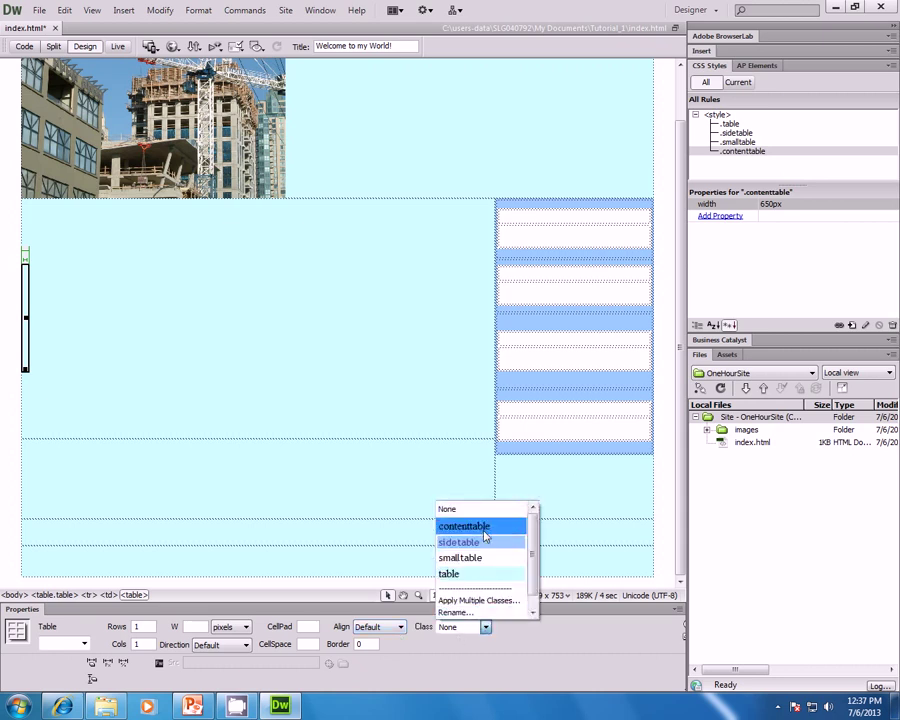
{"action": "left_click", "coordinate": [484, 528]}
{"action": "left_click", "coordinate": [405, 391]}
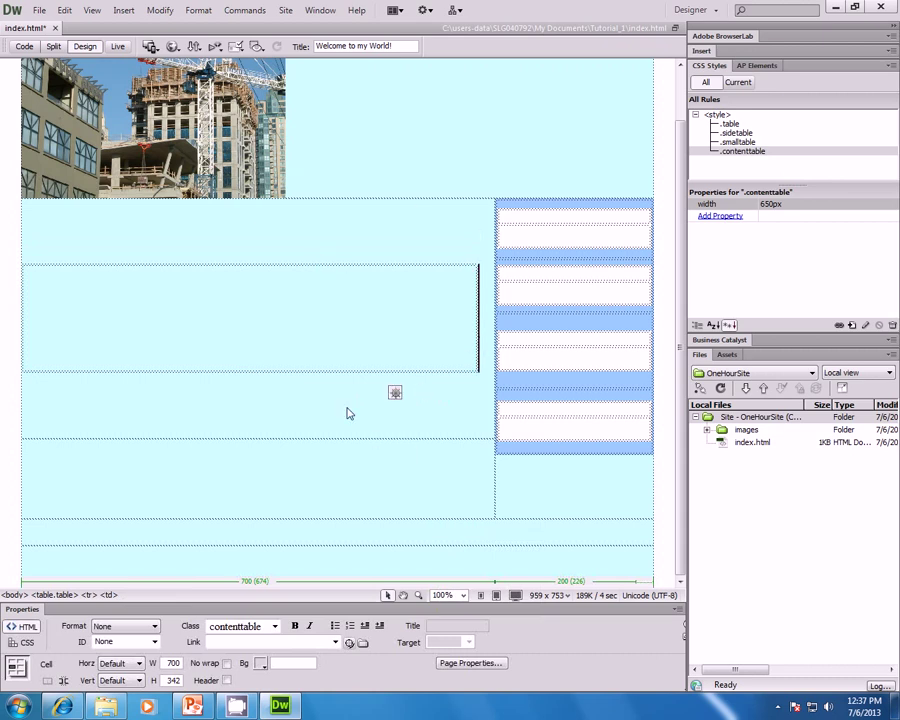
- Shrink the lower content row to about 42 pixels high and place the cursor in its content cell
{"action": "left_click", "coordinate": [367, 479]}
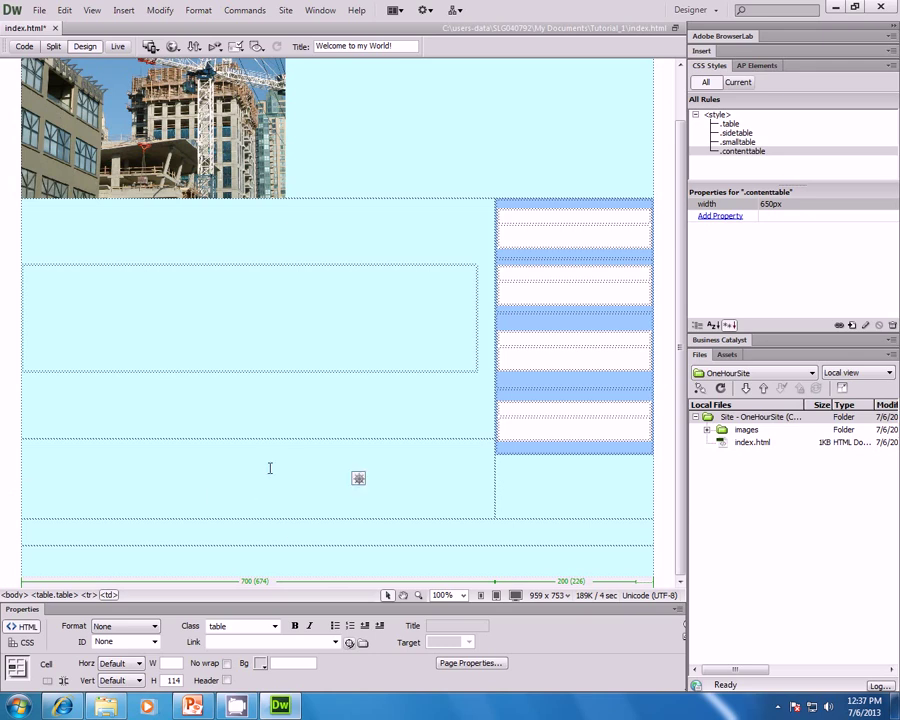
{"action": "left_click", "coordinate": [427, 521]}
{"action": "scroll", "coordinate": [428, 496], "scroll_direction": "up", "scroll_amount": 1}
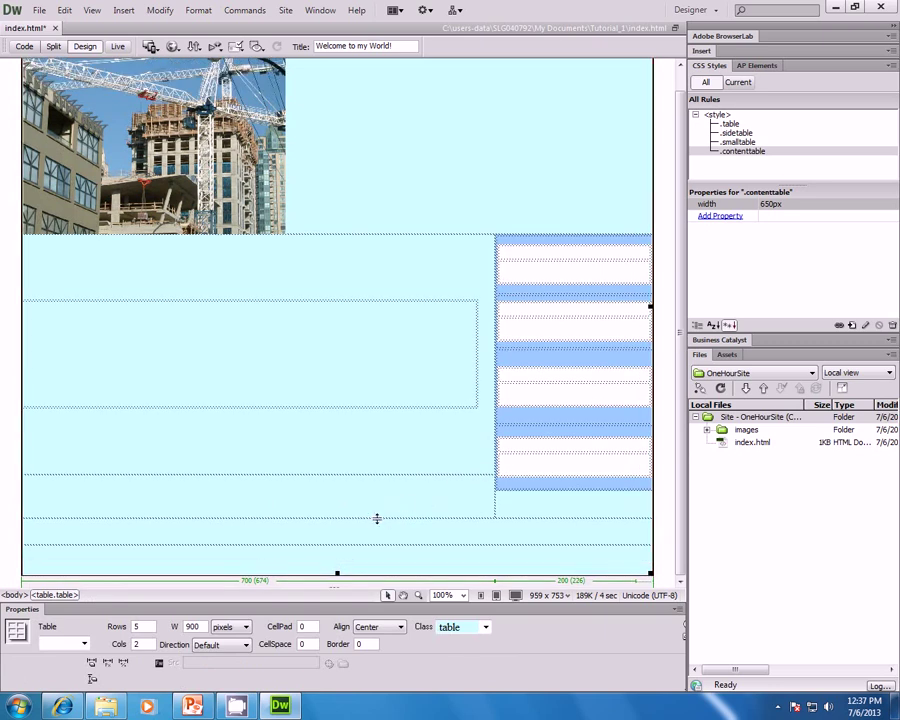
{"action": "scroll", "coordinate": [371, 537], "scroll_direction": "up", "scroll_amount": 1}
{"action": "left_click", "coordinate": [252, 510]}
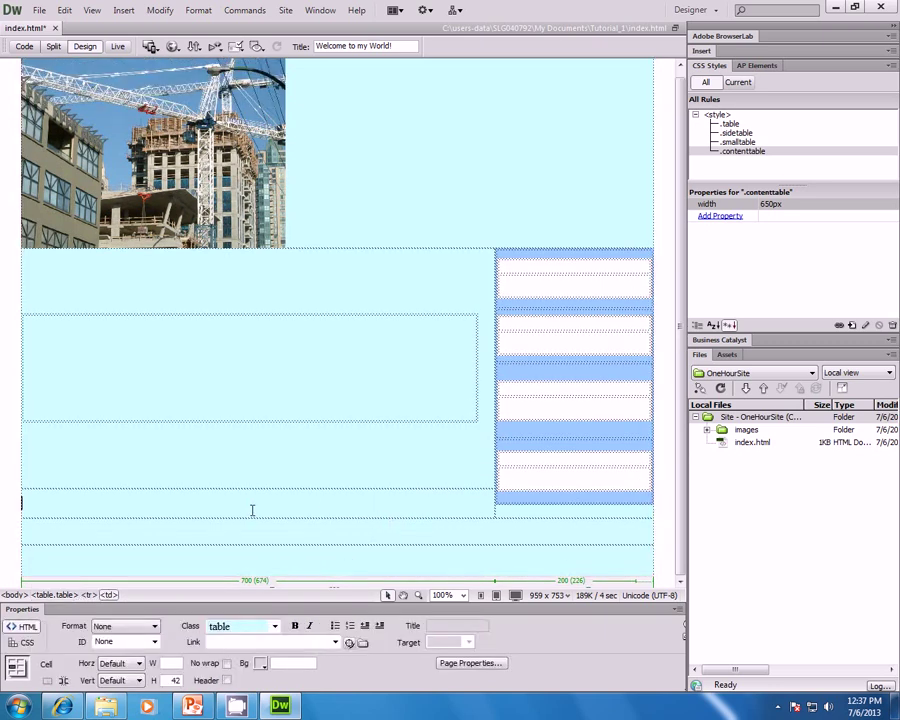
- Check the sample page in Internet Explorer and insert a 1-row, 4-column table, 900 pixels wide, in Dreamweaver's lower content cell
{"action": "key", "text": "F12"}
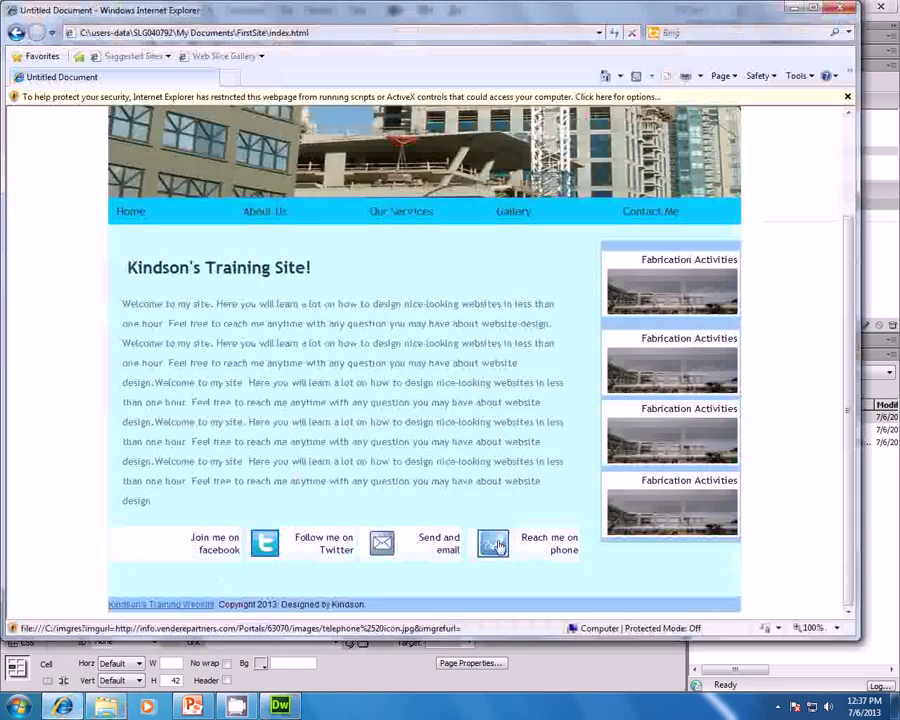
{"action": "key", "text": "alt+F4"}
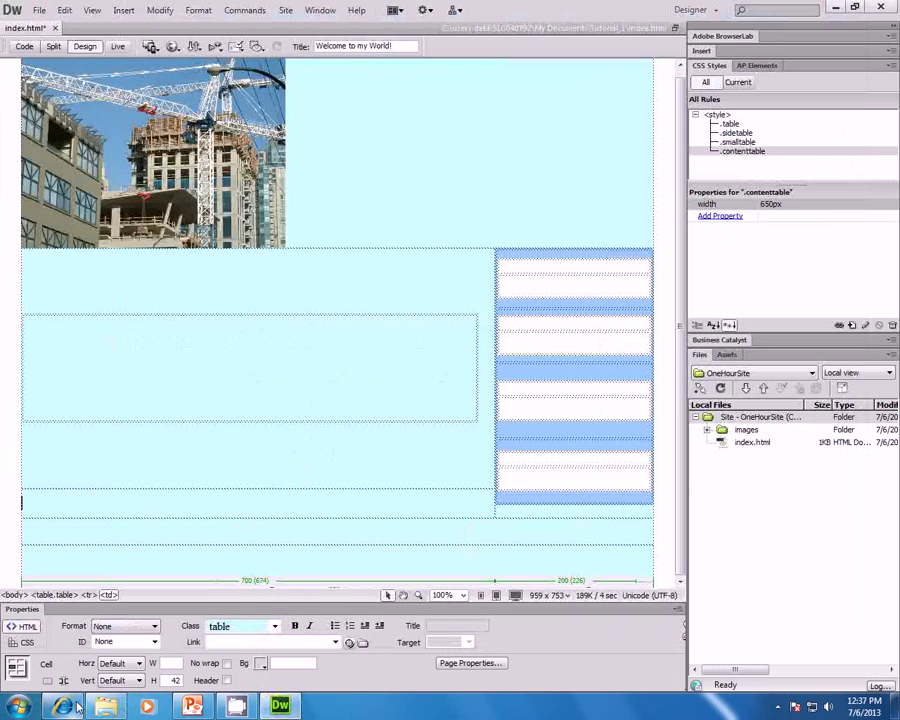
{"action": "key", "text": "F12"}
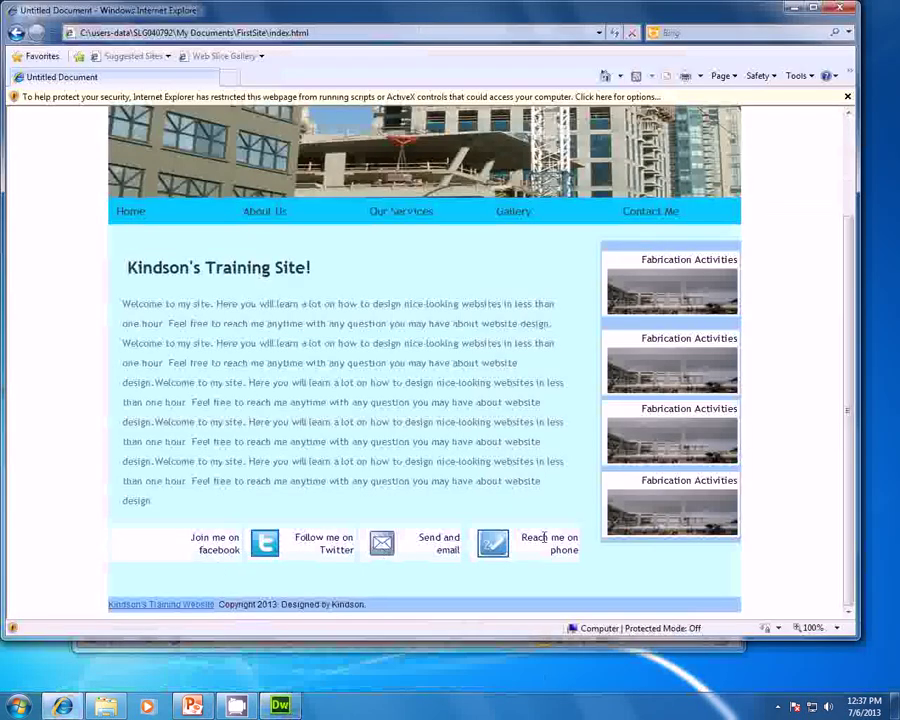
{"action": "left_click", "coordinate": [280, 705]}
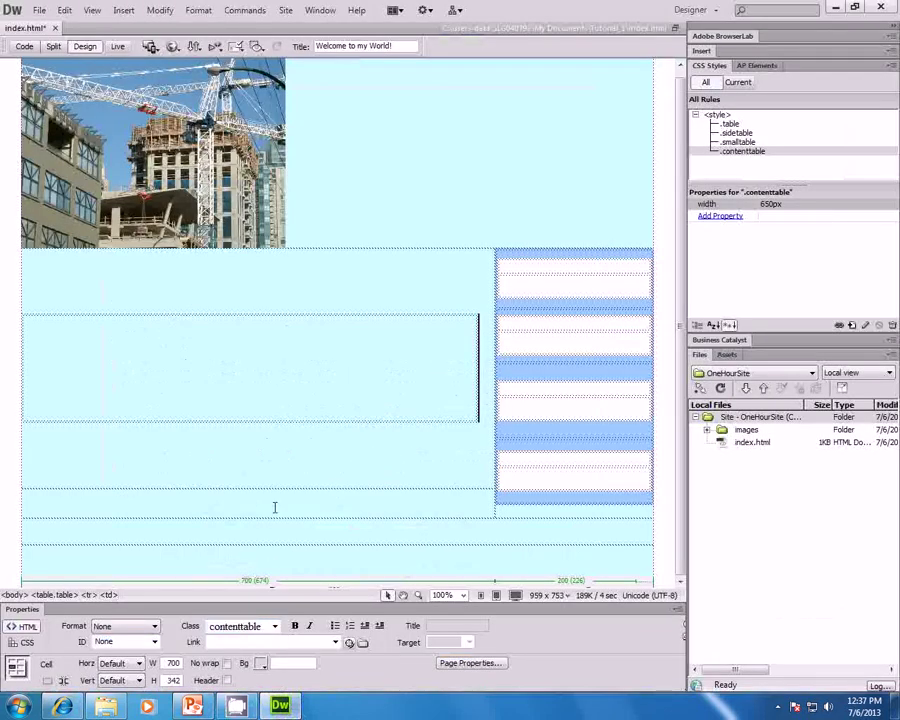
{"action": "left_click", "coordinate": [123, 11]}
{"action": "left_click", "coordinate": [144, 110]}
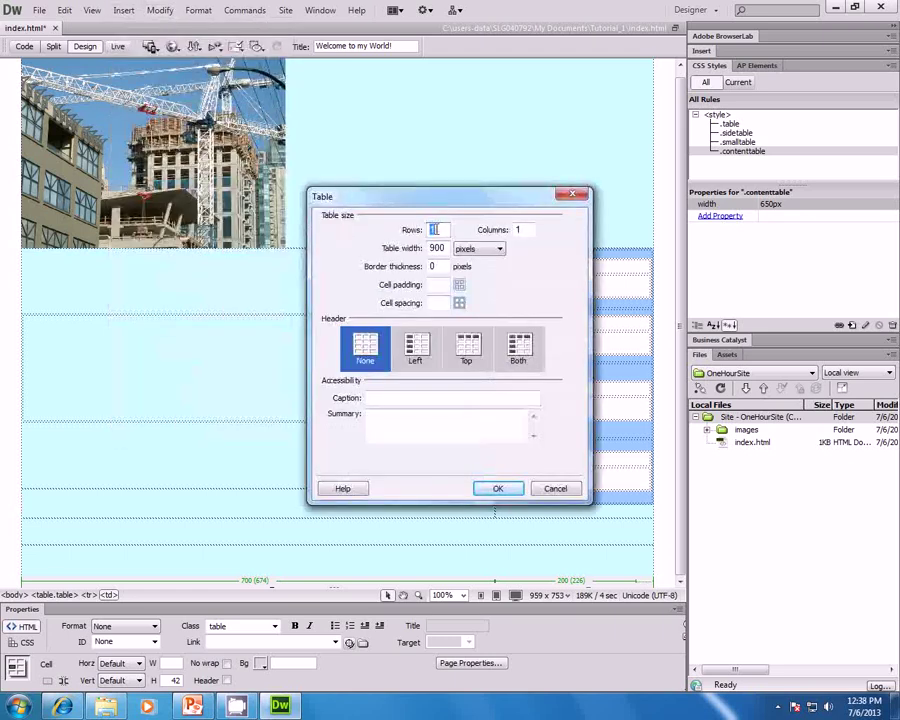
{"action": "key", "text": "Tab"}
{"action": "type", "text": "4"}
{"action": "left_click", "coordinate": [497, 487]}
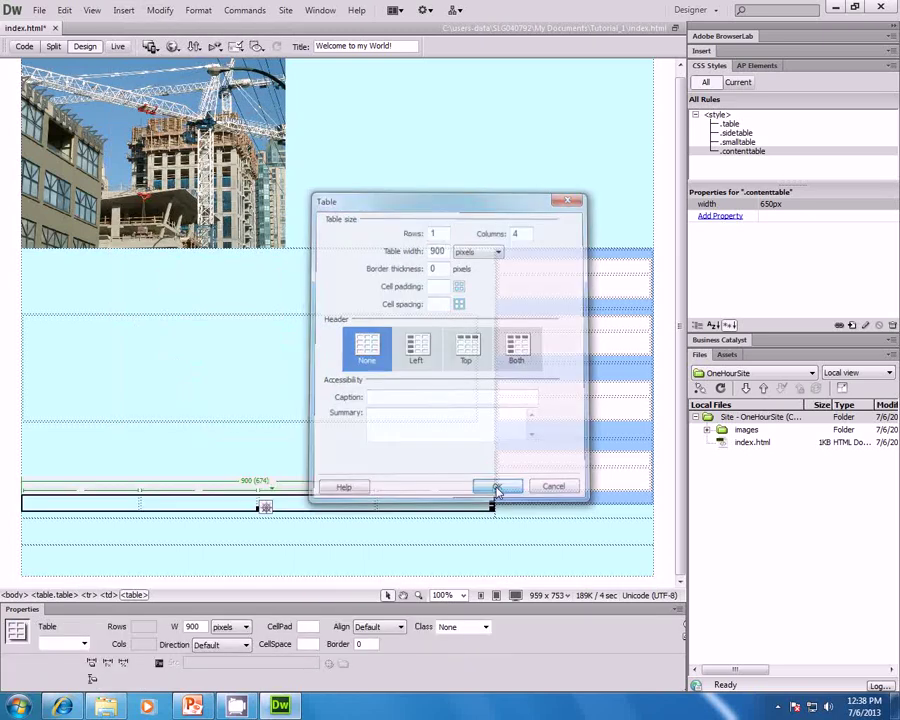
- Set the four-column table's width to 680 pixels and stretch it to about 44 pixels high
{"action": "left_click", "coordinate": [319, 532]}
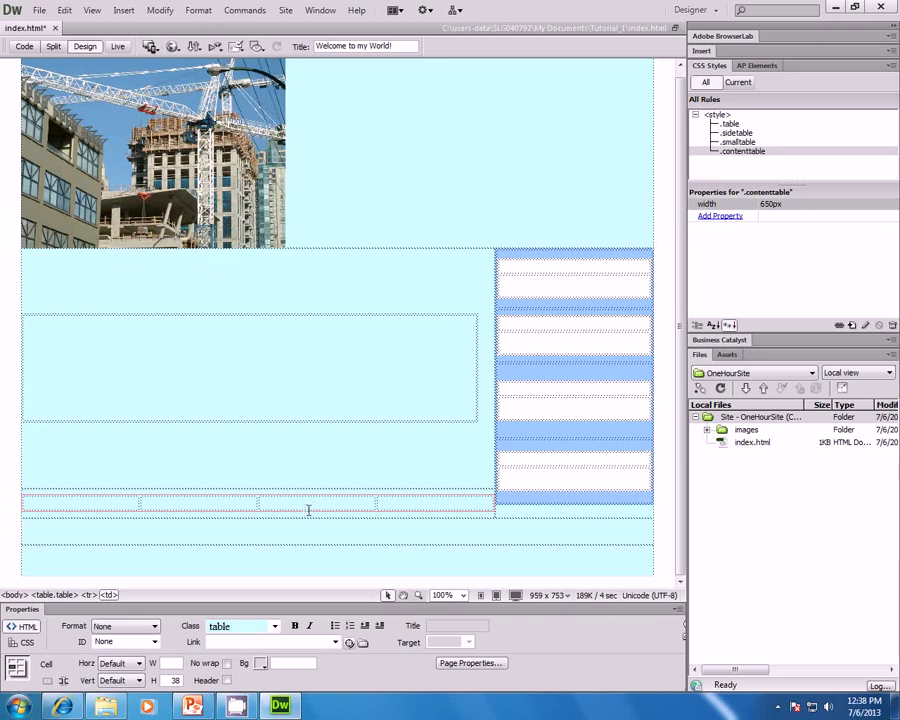
{"action": "left_click", "coordinate": [308, 510]}
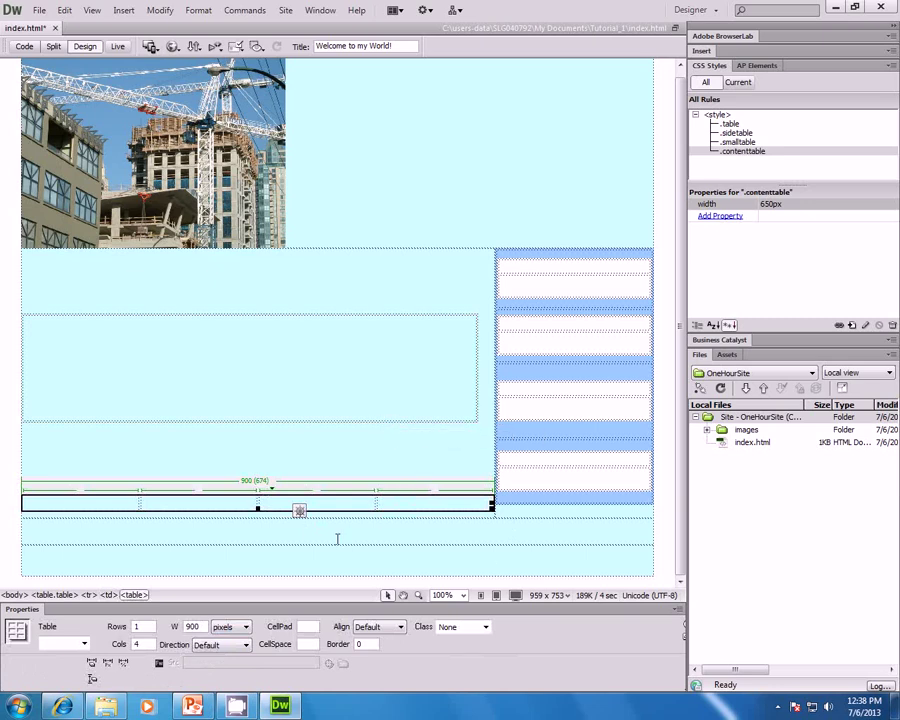
{"action": "left_click", "coordinate": [568, 501]}
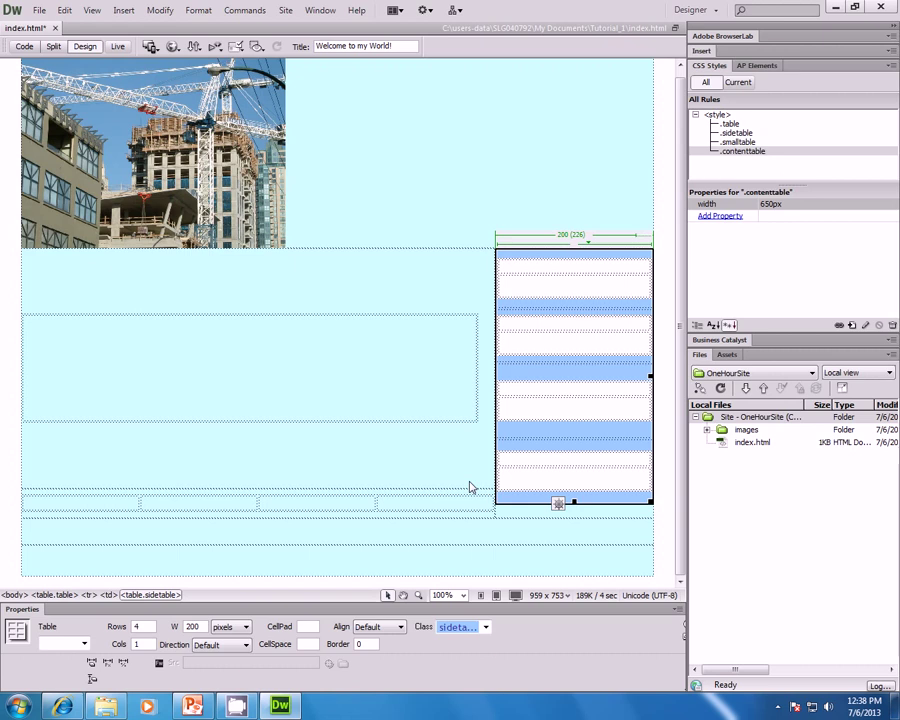
{"action": "left_click", "coordinate": [410, 512]}
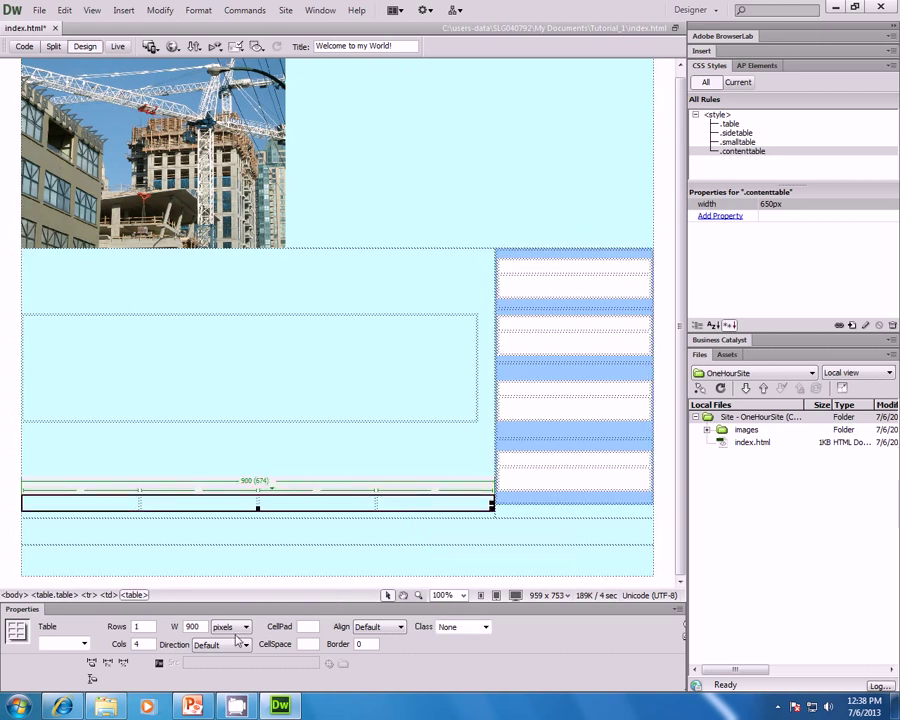
{"action": "left_click_drag", "start_coordinate": [200, 627], "coordinate": [172, 628]}
{"action": "left_click", "coordinate": [370, 458]}
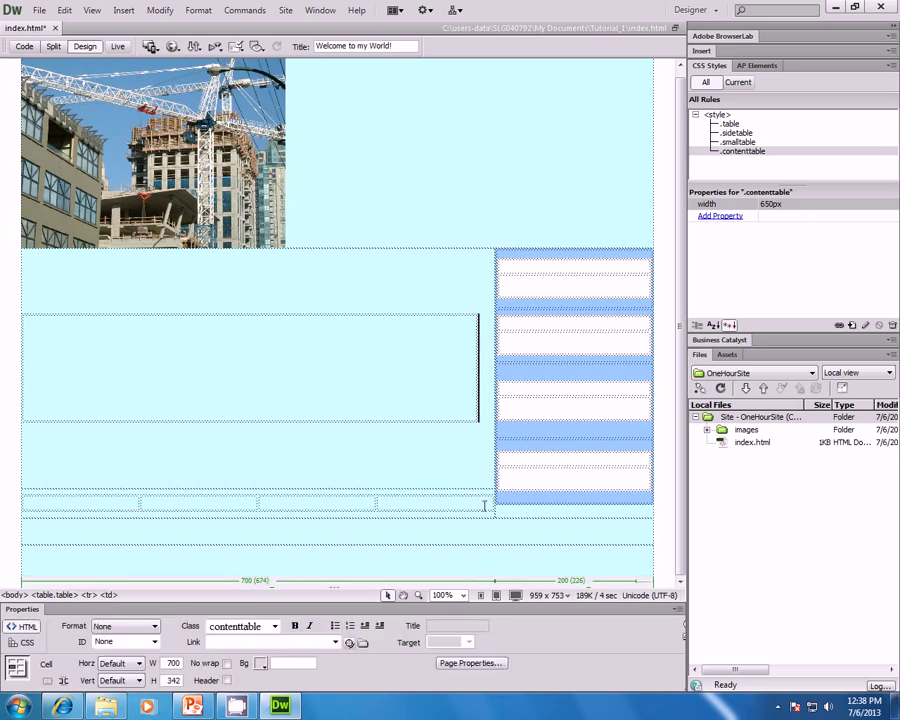
{"action": "left_click", "coordinate": [117, 509]}
{"action": "left_click_drag", "start_coordinate": [211, 511], "coordinate": [217, 520]}
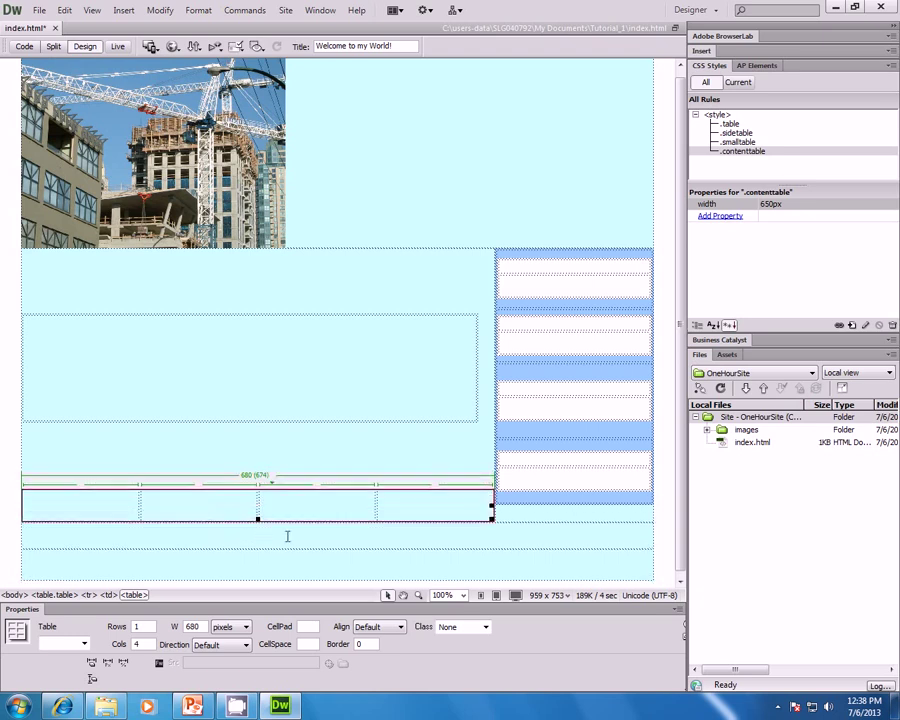
- Insert a table with 1 row and 2 columns, 900 pixels wide with border 0, in the four-column table's first cell
{"action": "left_click", "coordinate": [105, 507]}
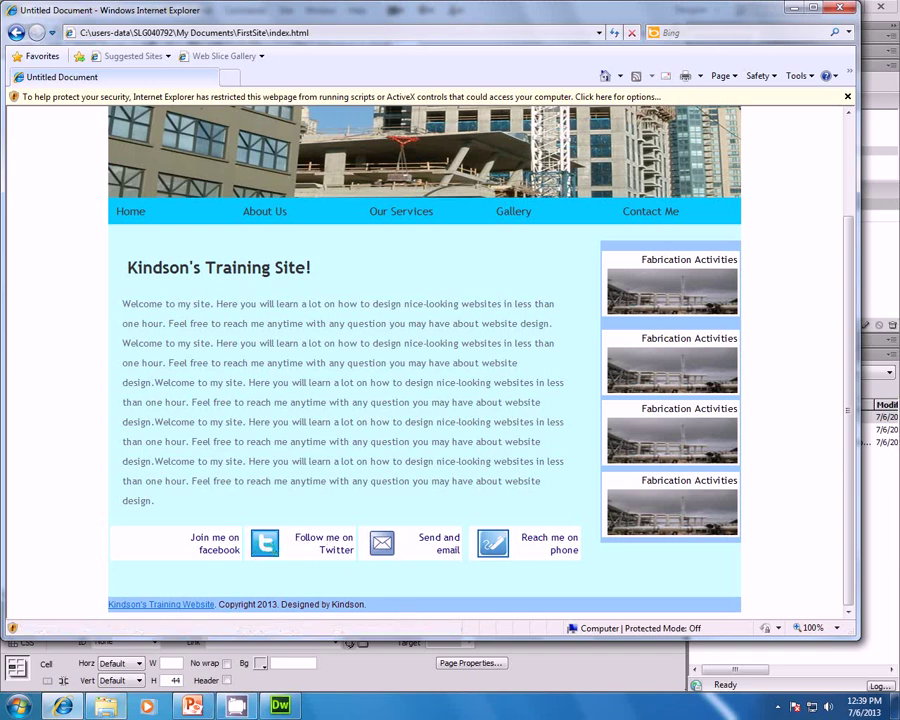
{"action": "left_click", "coordinate": [280, 706]}
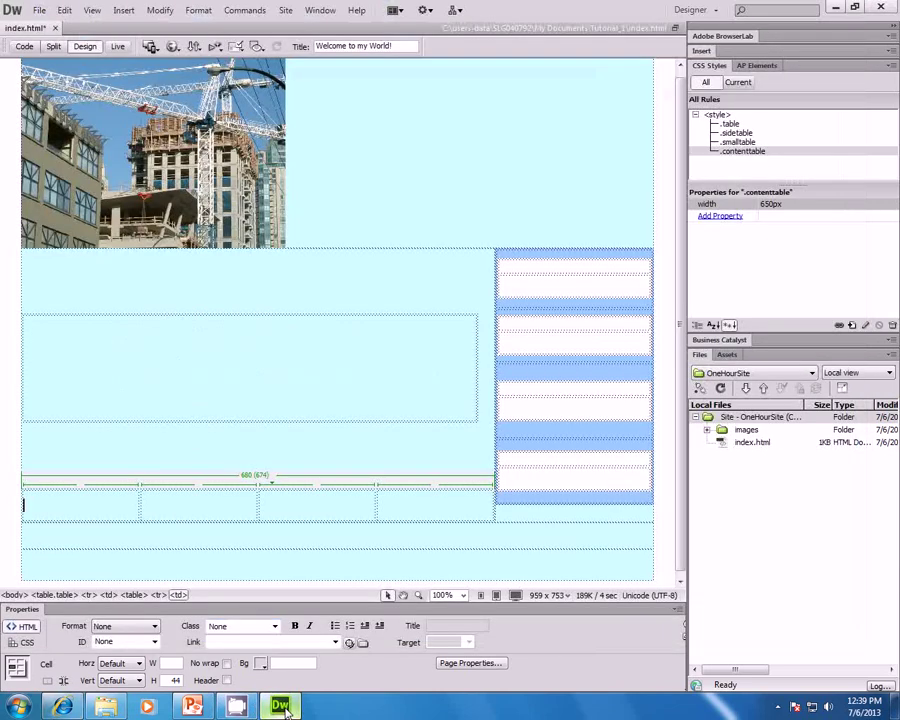
{"action": "left_click", "coordinate": [124, 10]}
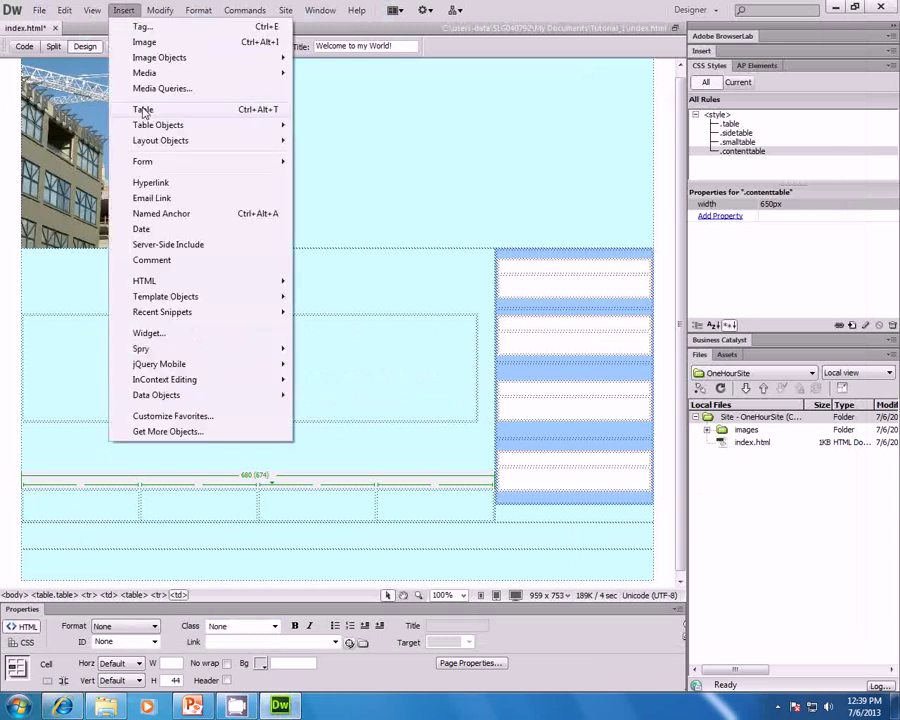
{"action": "left_click", "coordinate": [143, 112]}
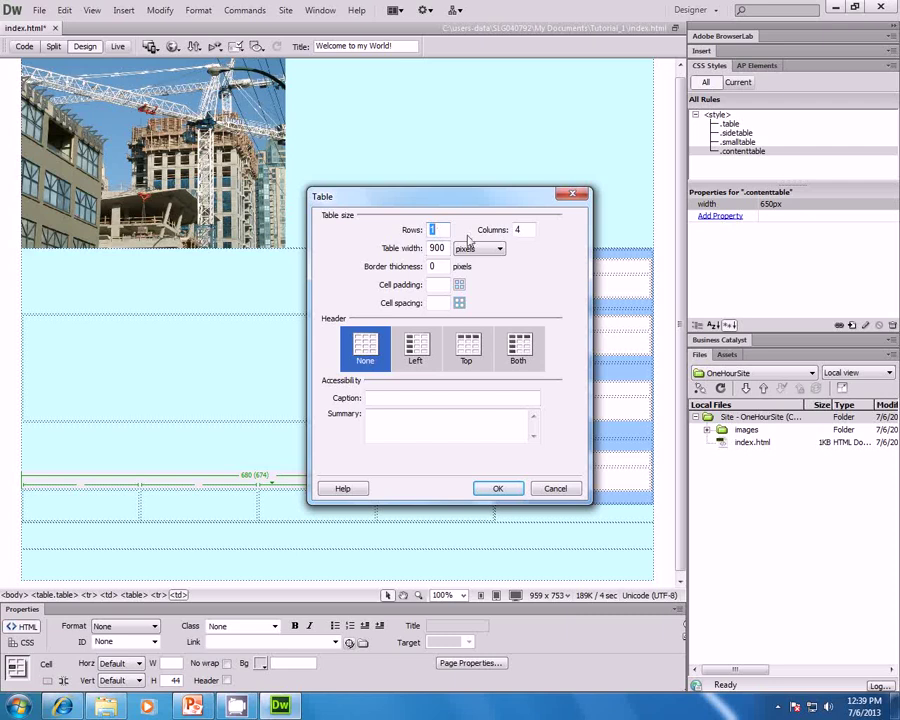
{"action": "key", "text": "Tab"}
{"action": "type", "text": "2"}
{"action": "left_click", "coordinate": [498, 488]}
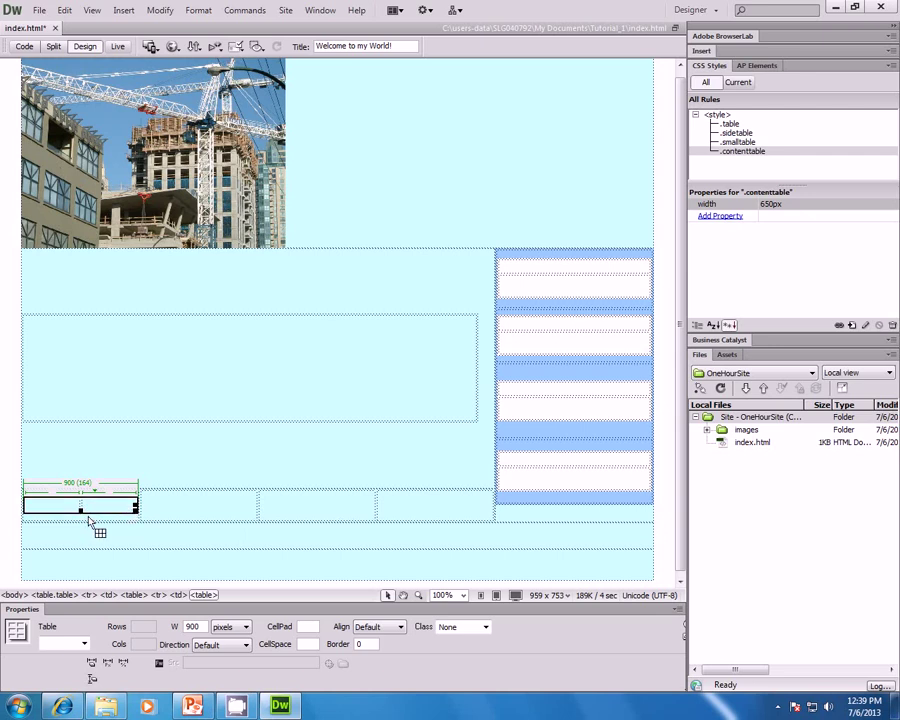
- Stretch the nested two-column table taller within its cell and compare the layout with the sample page in Internet Explorer
{"action": "left_click_drag", "start_coordinate": [131, 509], "coordinate": [136, 525]}
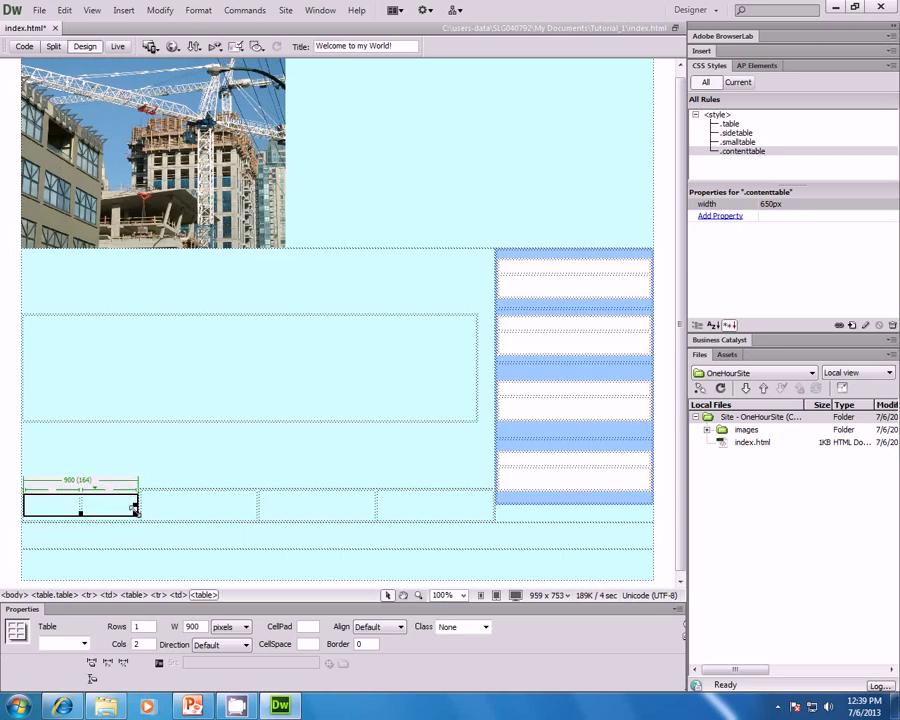
{"action": "left_click", "coordinate": [196, 507]}
{"action": "left_click", "coordinate": [102, 515]}
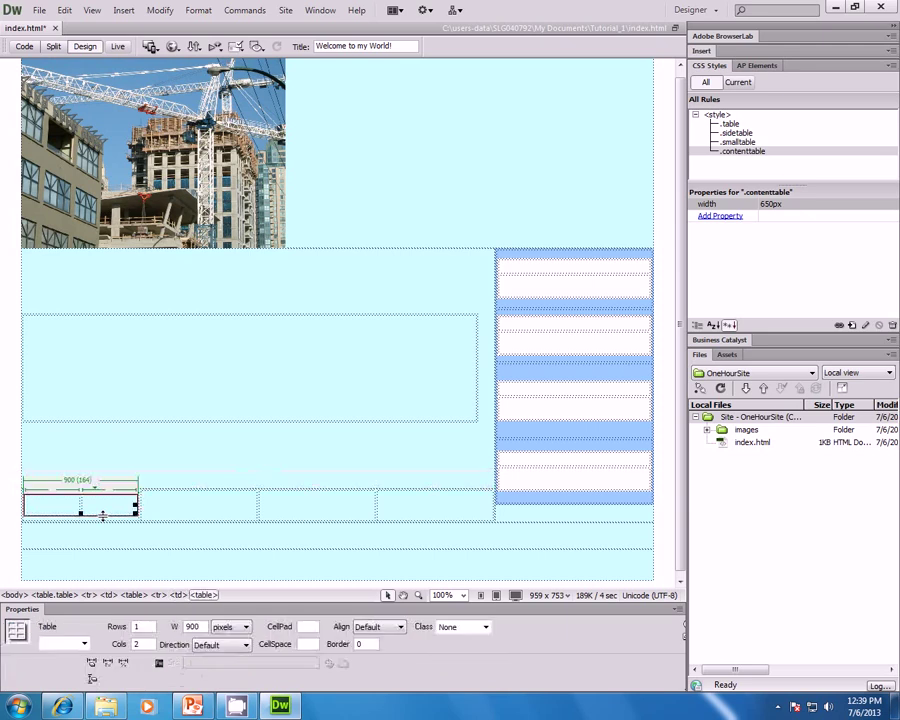
{"action": "left_click", "coordinate": [65, 11]}
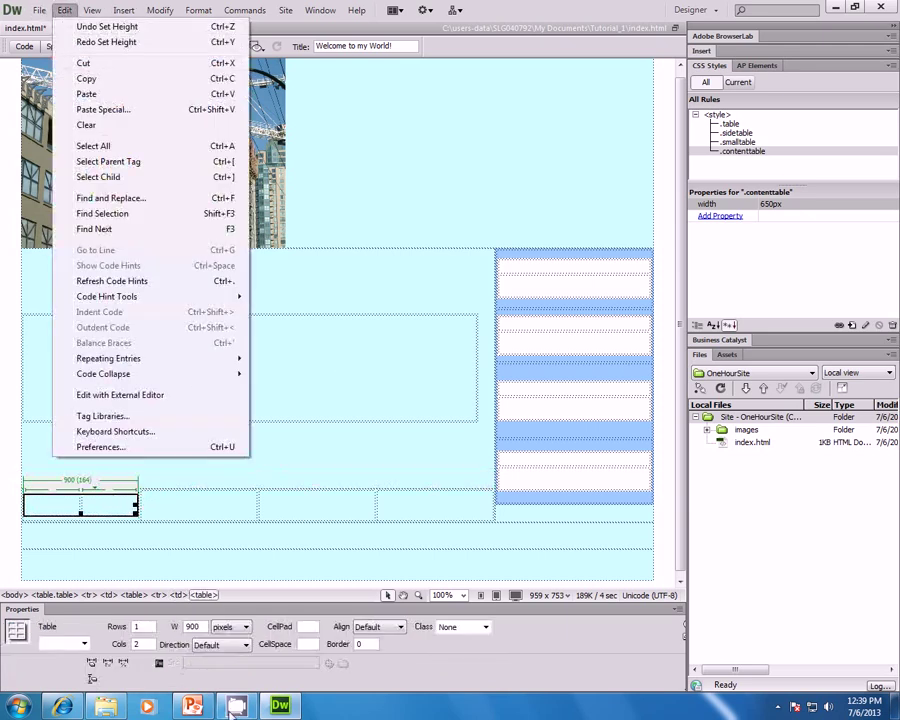
{"action": "left_click", "coordinate": [66, 706]}
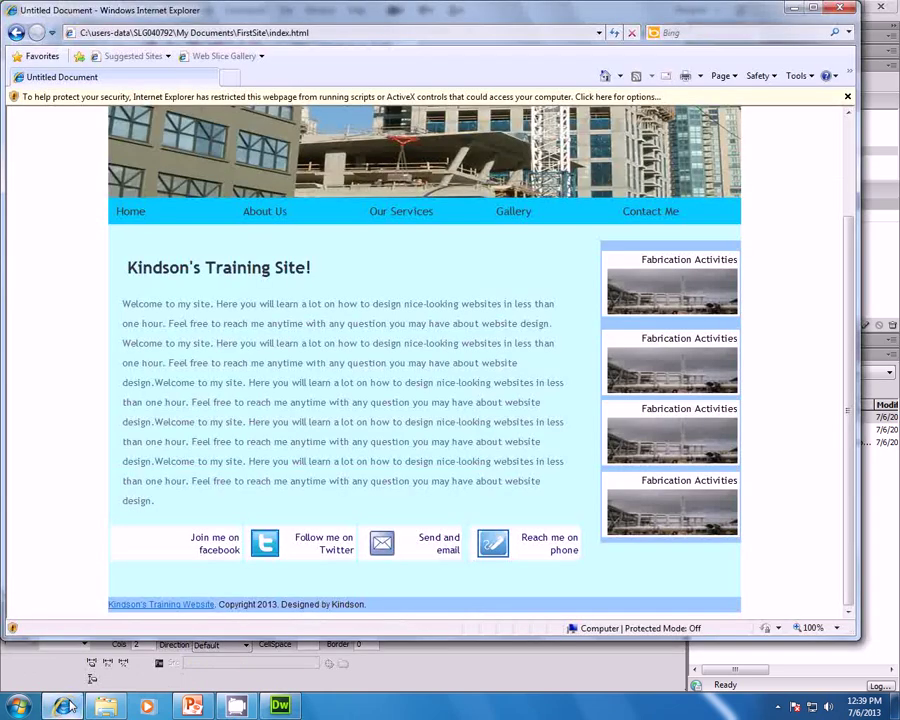
{"action": "left_click", "coordinate": [66, 706]}
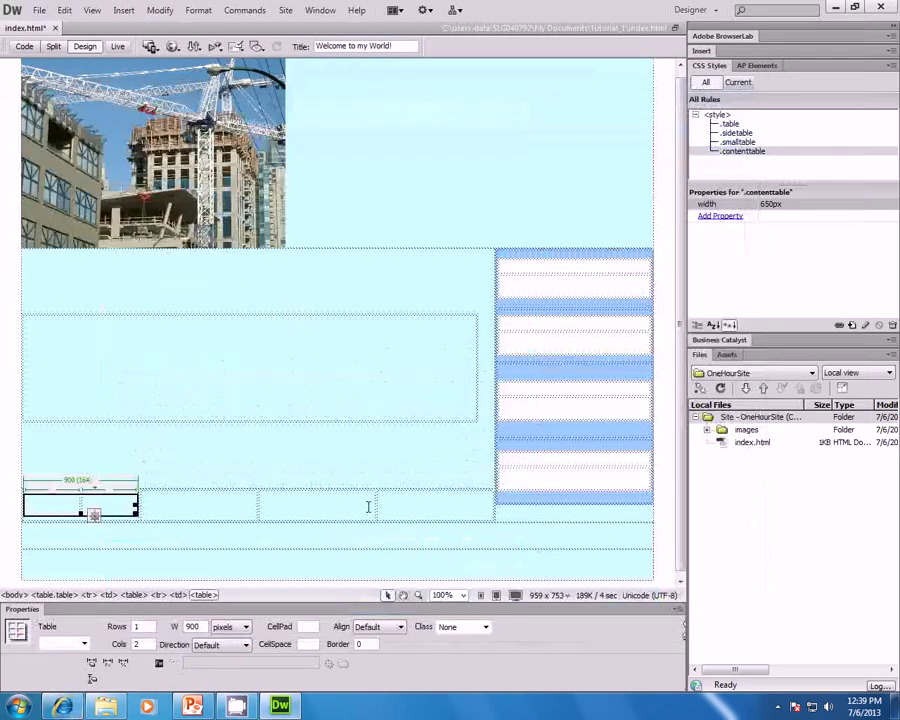
- Set the width of the two-column table nested in the four-column table's first cell to 680 pixels
{"action": "left_click", "coordinate": [375, 504]}
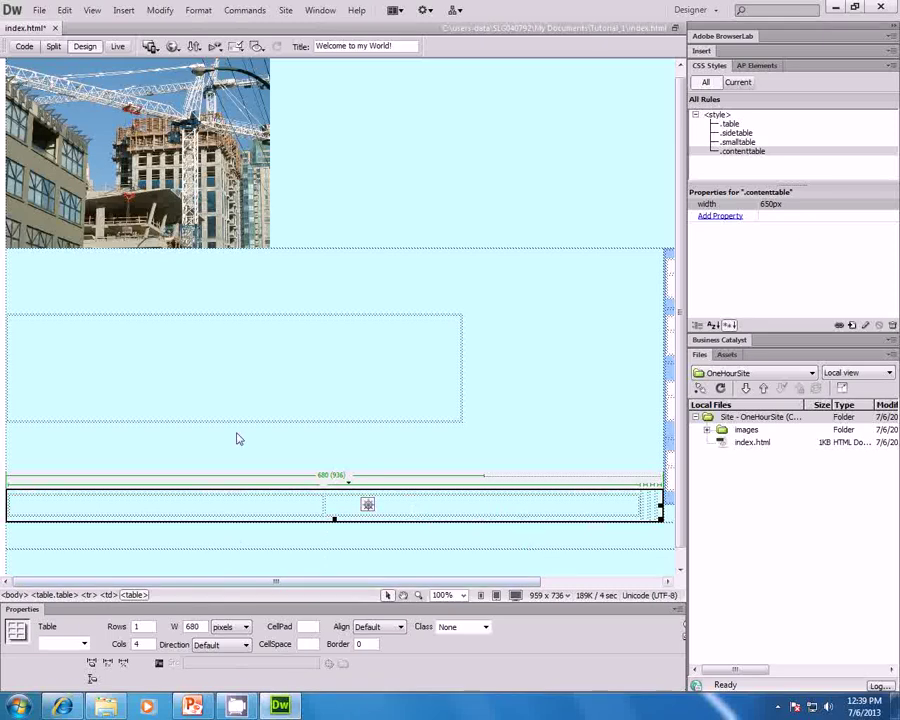
{"action": "left_click", "coordinate": [572, 581]}
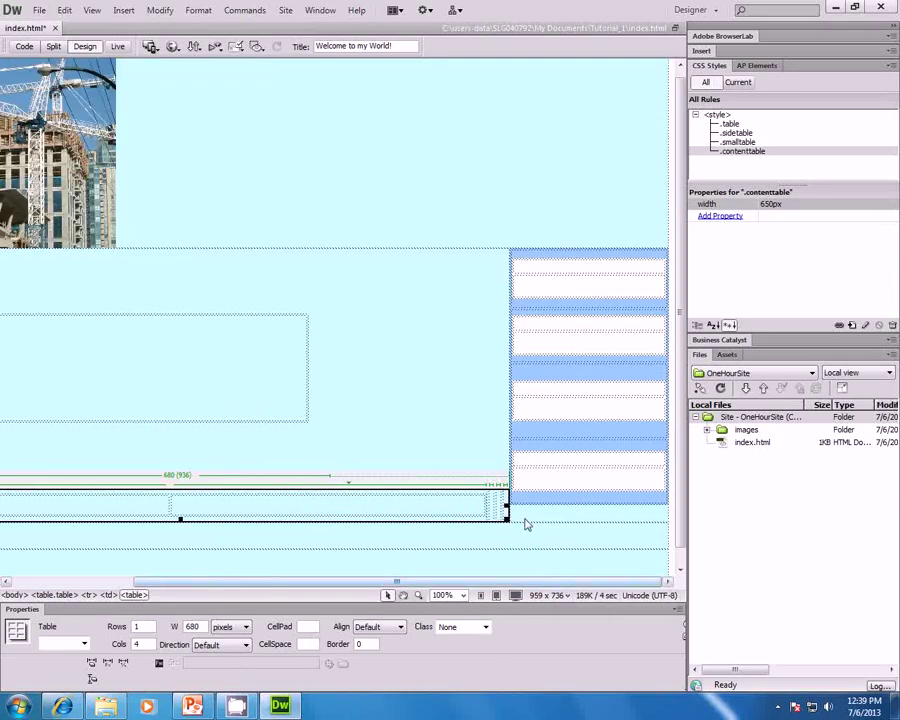
{"action": "left_click", "coordinate": [458, 517]}
{"action": "left_click_drag", "start_coordinate": [243, 585], "coordinate": [90, 580]}
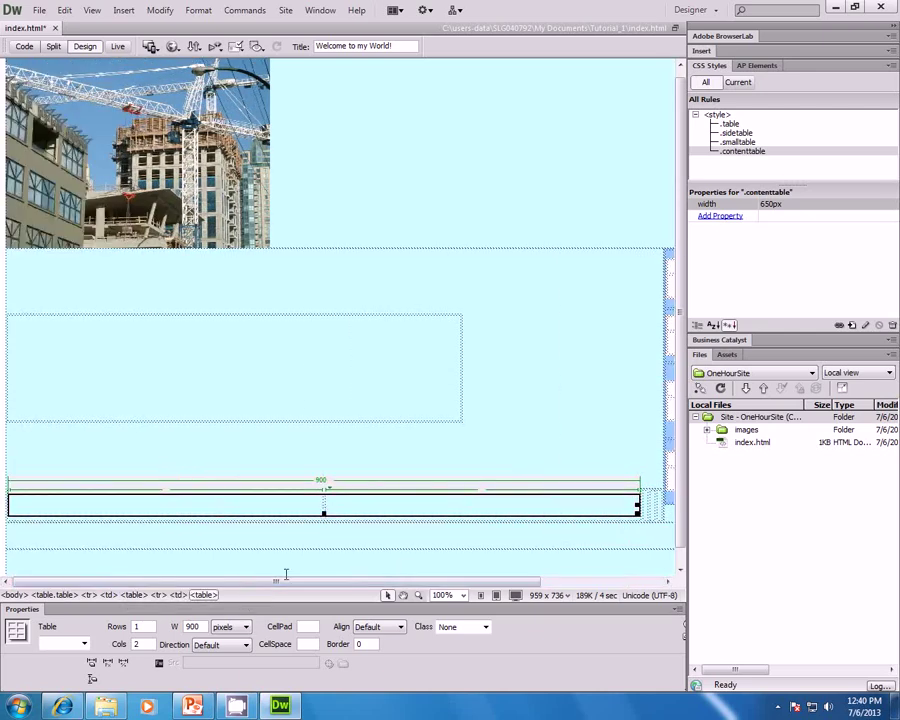
{"action": "left_click_drag", "start_coordinate": [201, 627], "coordinate": [174, 627]}
{"action": "type", "text": "680"}
{"action": "key", "text": "Return"}
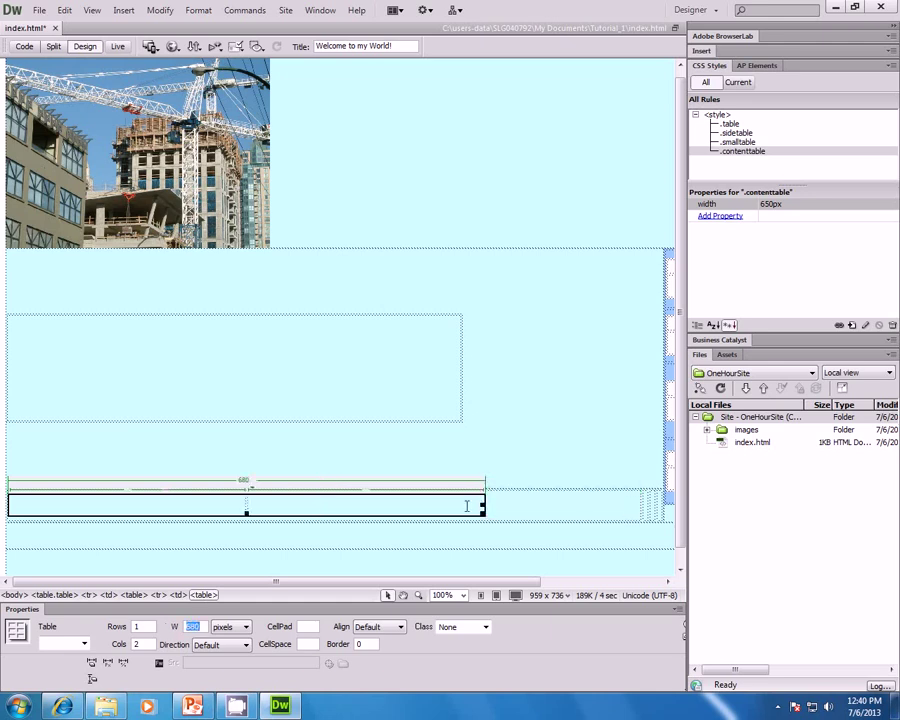
{"action": "left_click", "coordinate": [623, 522]}
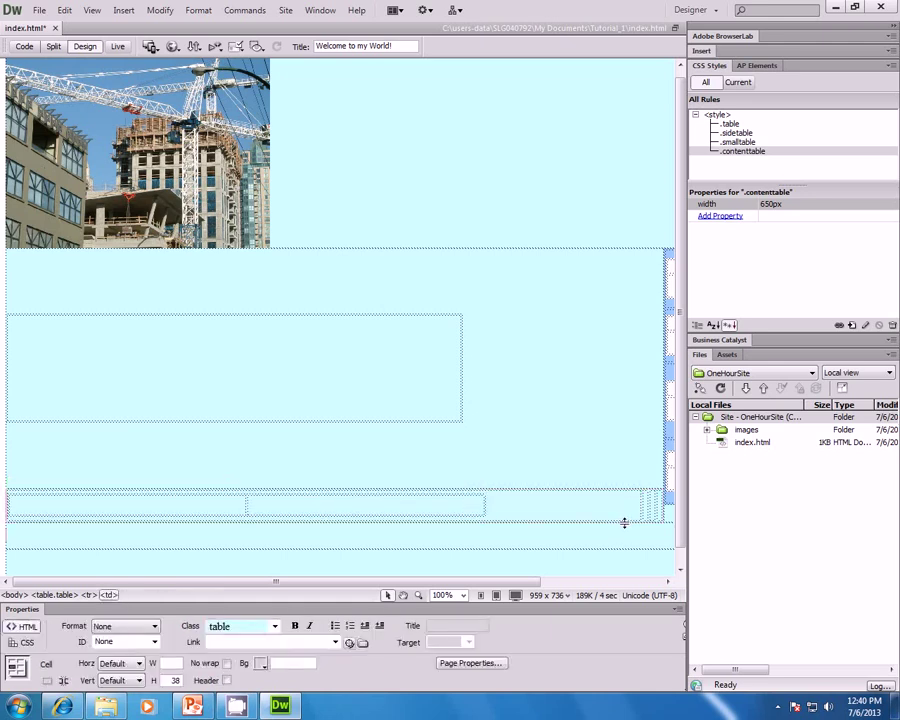
{"action": "left_click", "coordinate": [624, 522]}
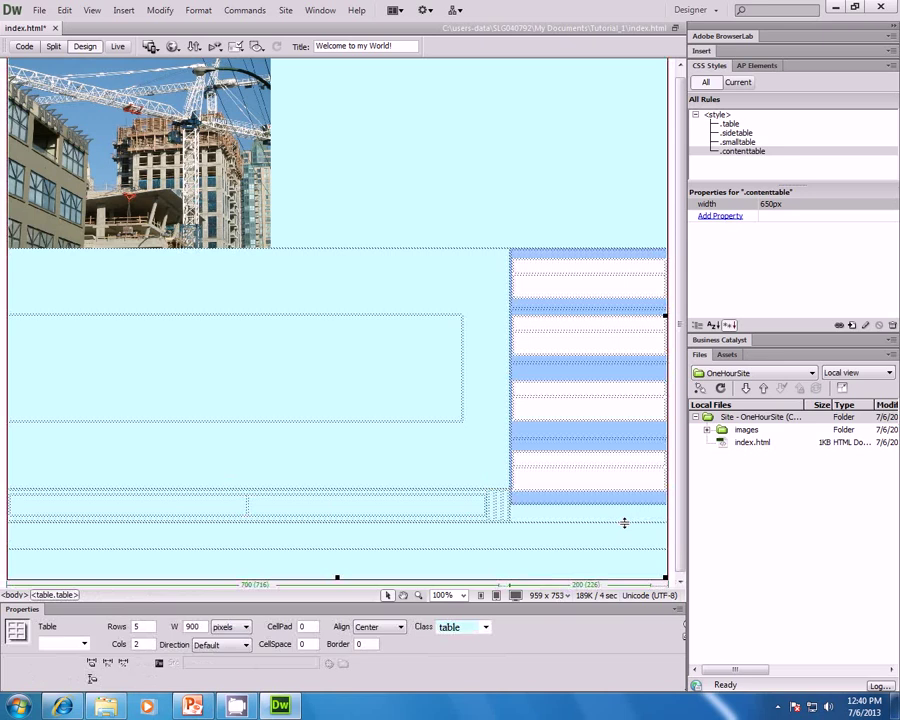
- Create a class rule named .socialtable in this document and set its text color to white (#FFF)
{"action": "left_click", "coordinate": [481, 512]}
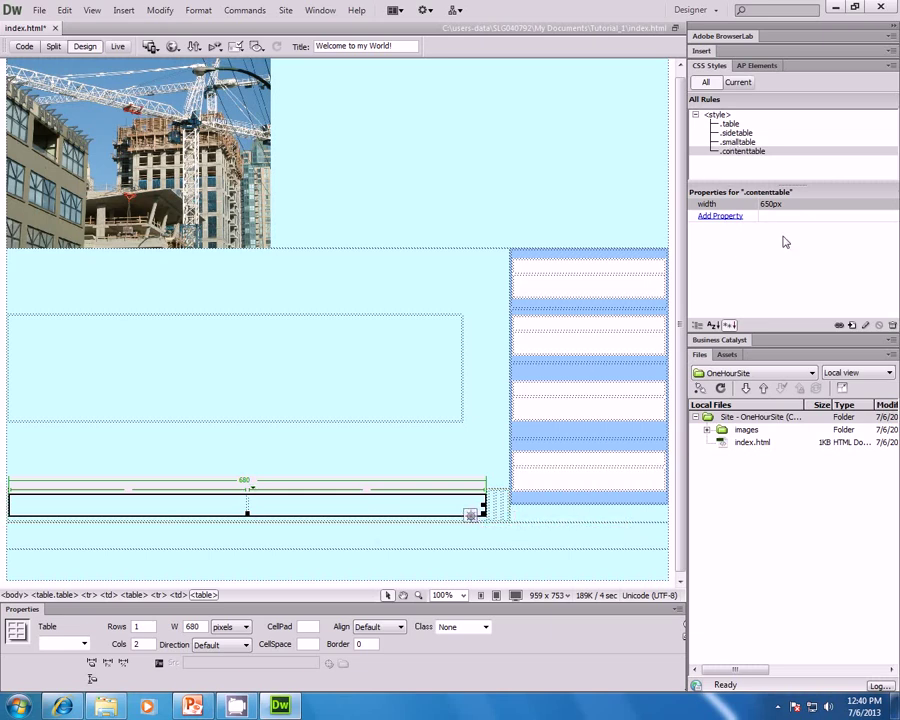
{"action": "left_click", "coordinate": [853, 326]}
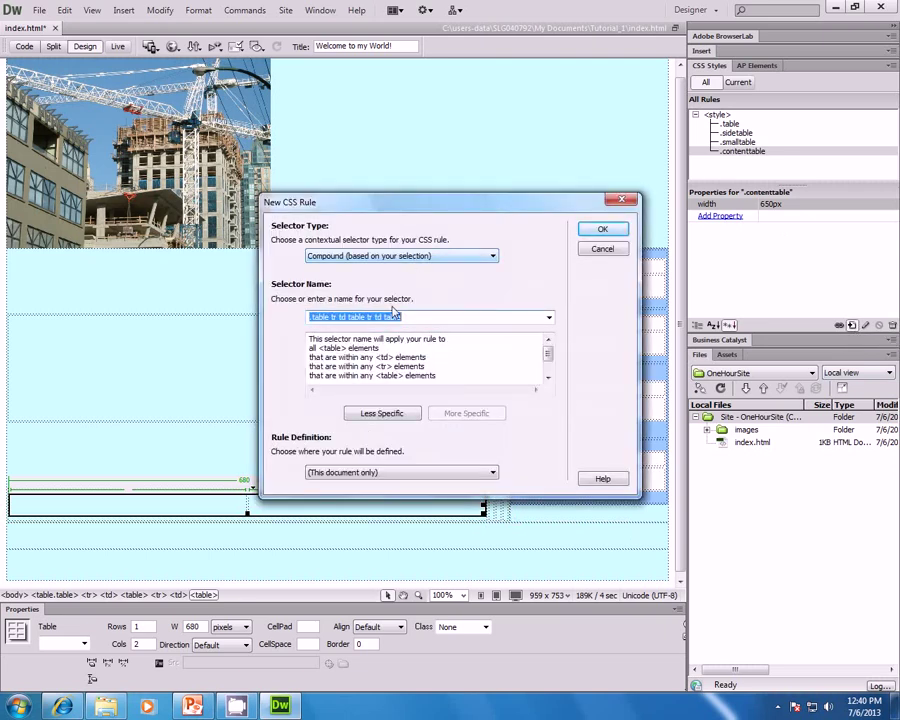
{"action": "left_click", "coordinate": [418, 258]}
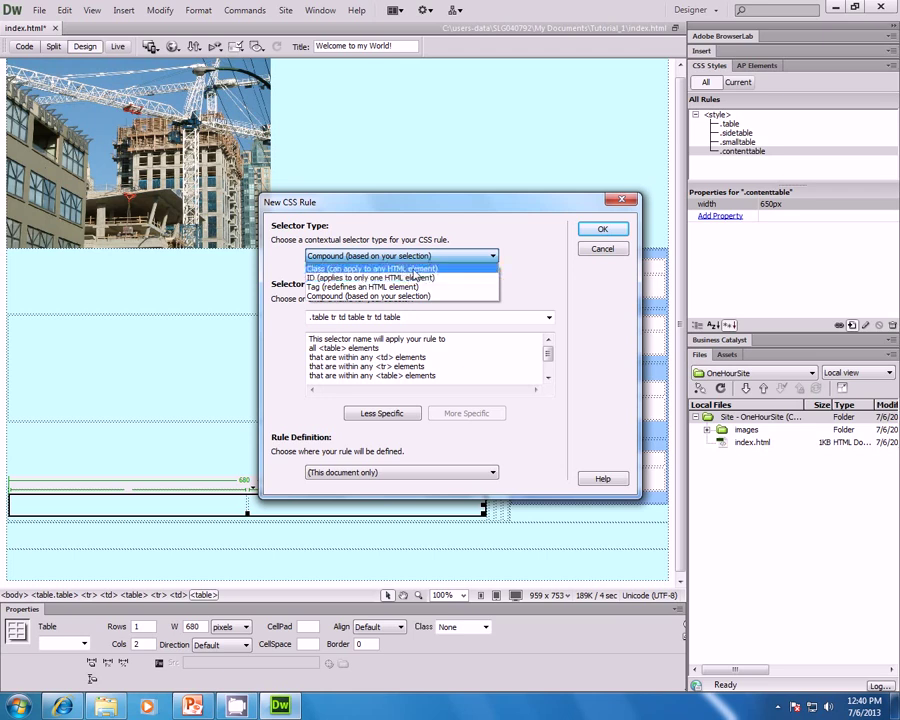
{"action": "left_click", "coordinate": [415, 270]}
{"action": "left_click", "coordinate": [357, 318]}
{"action": "type", "text": ".socialtabl"}
{"action": "left_click", "coordinate": [603, 230]}
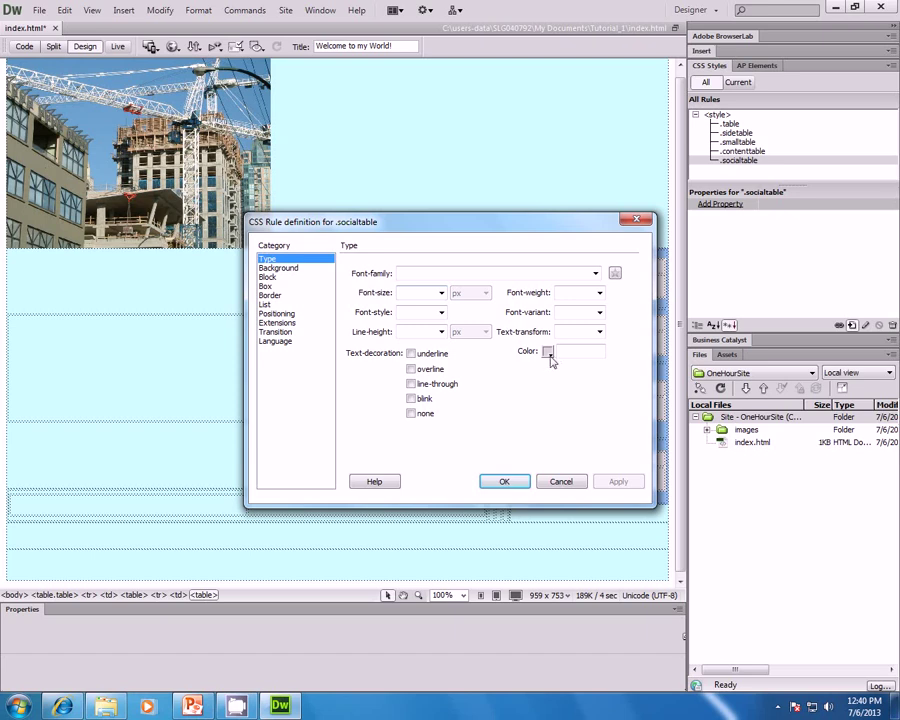
{"action": "left_click", "coordinate": [548, 352]}
{"action": "left_click", "coordinate": [548, 408]}
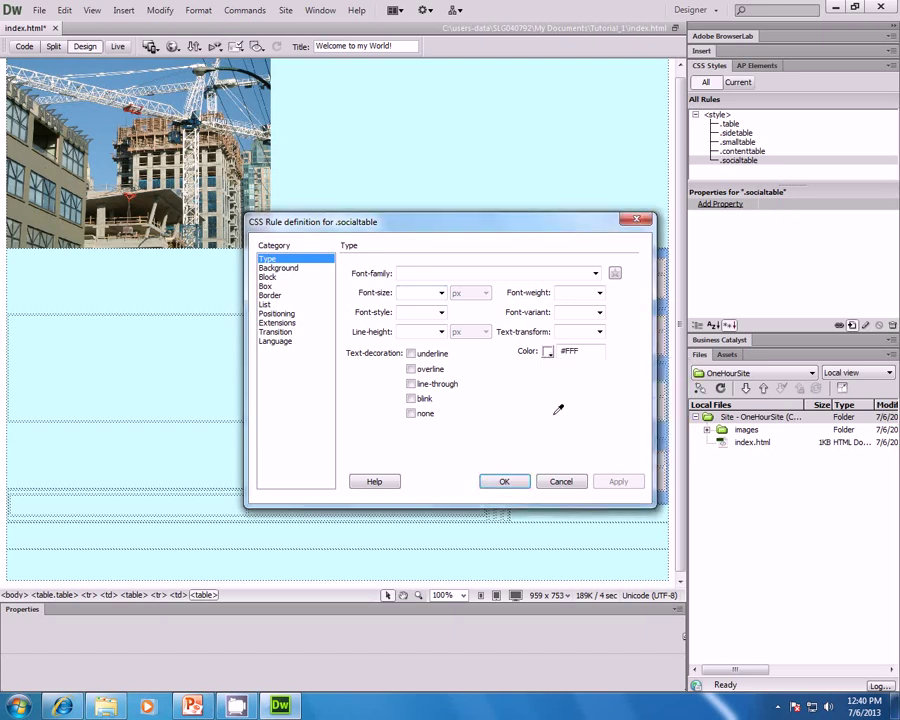
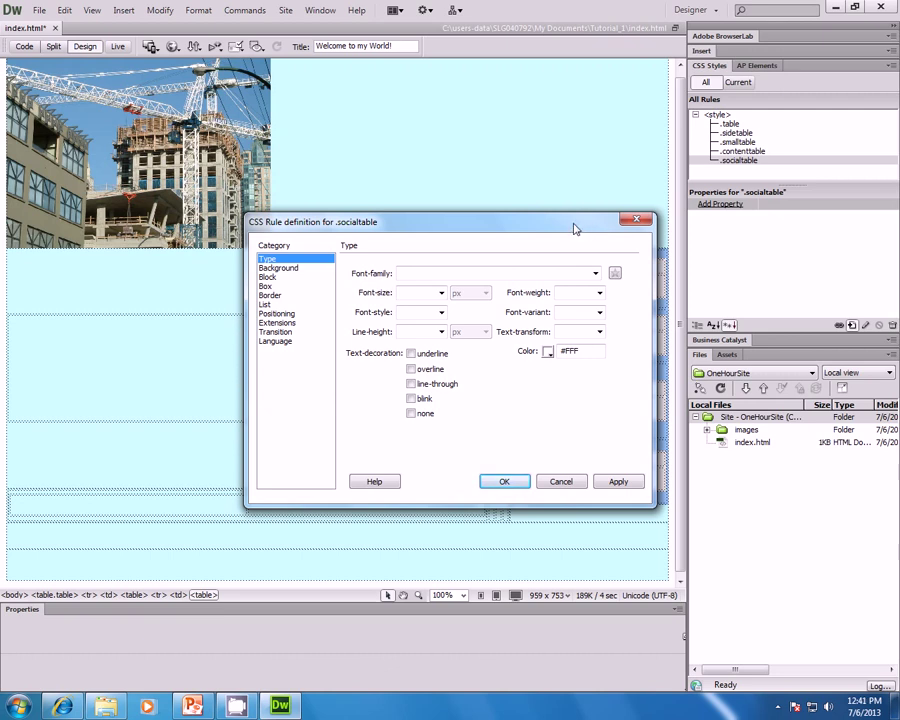
- Open Calculator, divide 680 by 4 to work out the width per column, and close it
{"action": "key", "text": "super"}
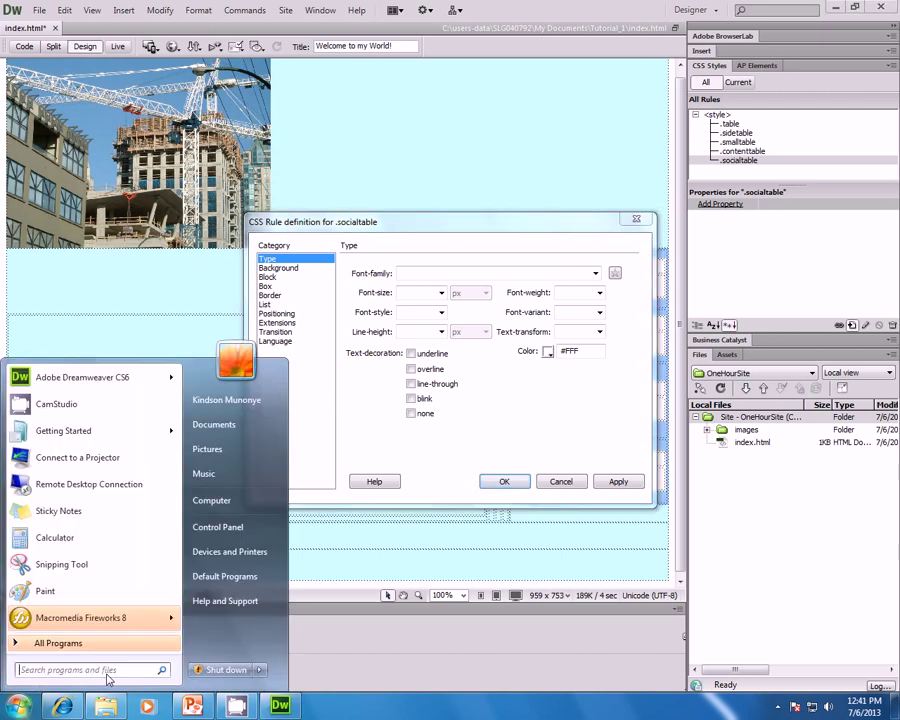
{"action": "type", "text": "calc"}
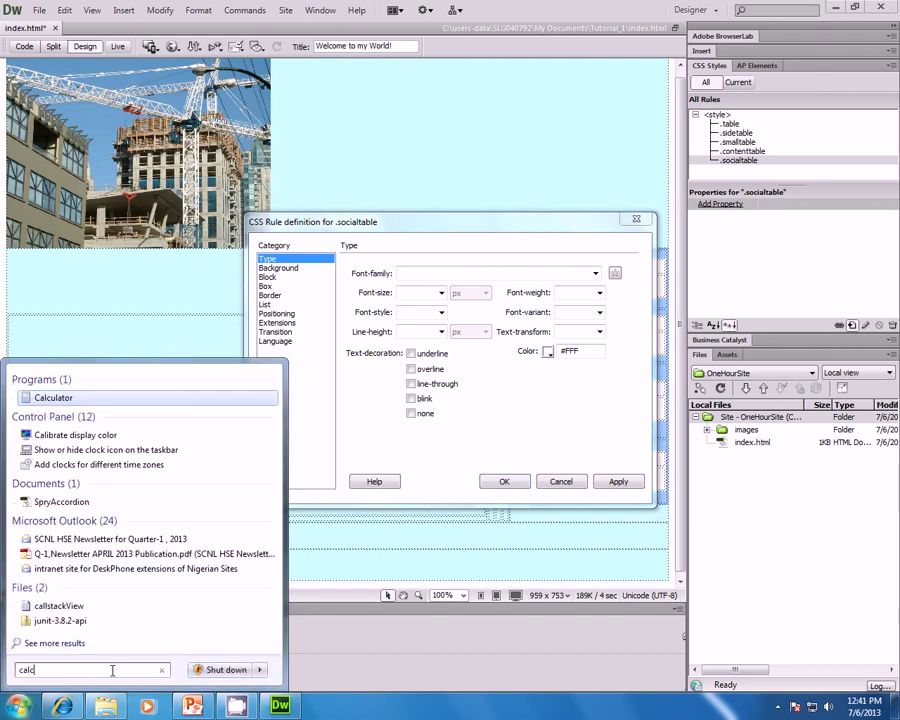
{"action": "key", "text": "Return"}
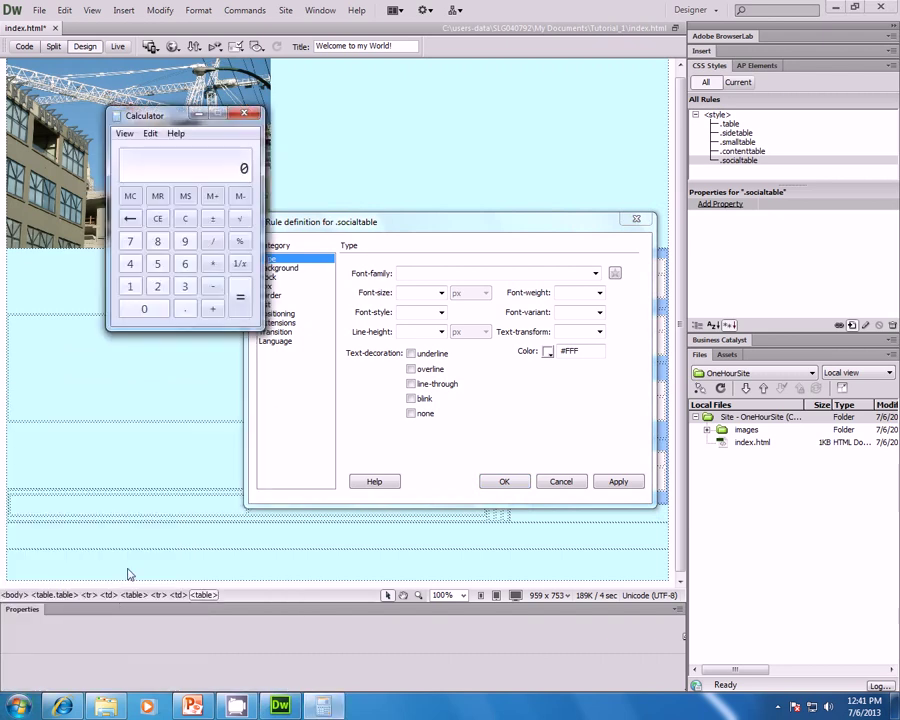
{"action": "left_click", "coordinate": [185, 264]}
{"action": "left_click", "coordinate": [157, 241]}
{"action": "left_click", "coordinate": [144, 309]}
{"action": "left_click", "coordinate": [212, 241]}
{"action": "left_click", "coordinate": [130, 264]}
{"action": "left_click", "coordinate": [240, 297]}
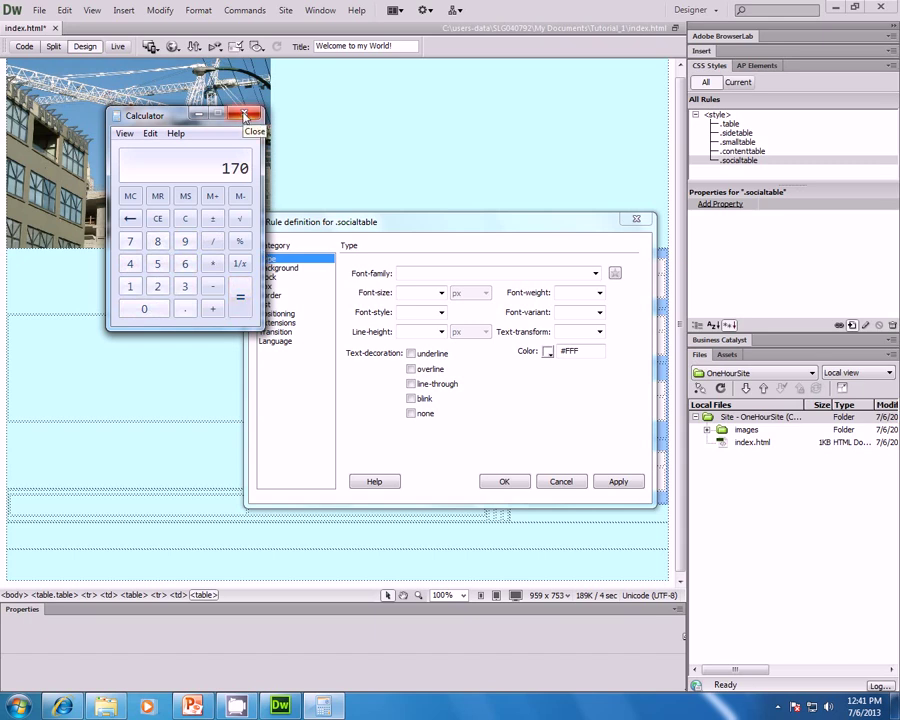
{"action": "left_click", "coordinate": [245, 117]}
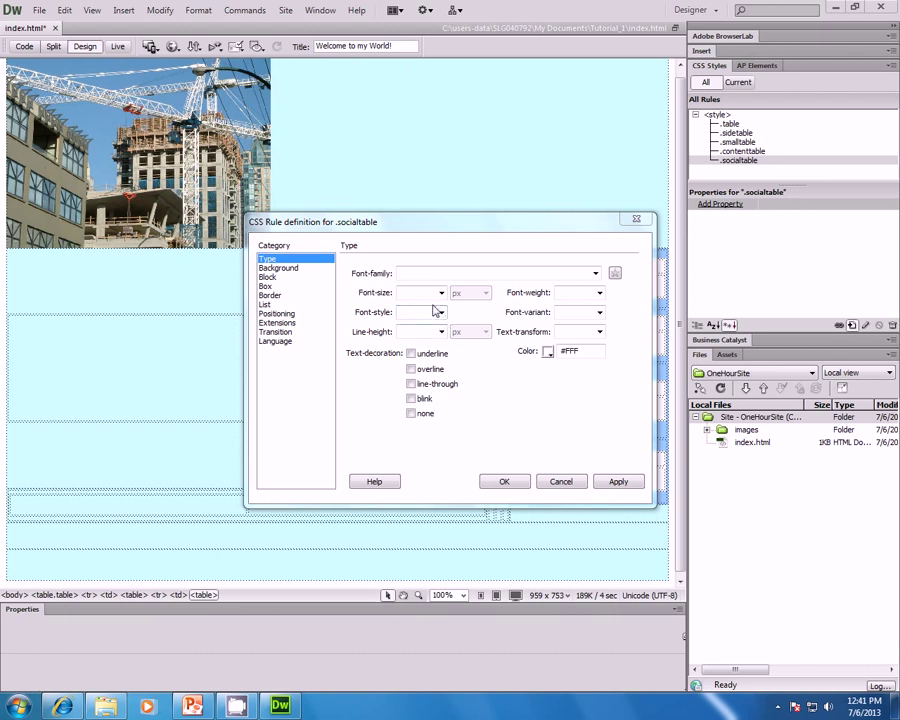
- Set the .socialtable rule's positioning width to 165 px and save the rule
{"action": "left_click", "coordinate": [277, 313]}
{"action": "left_click", "coordinate": [406, 292]}
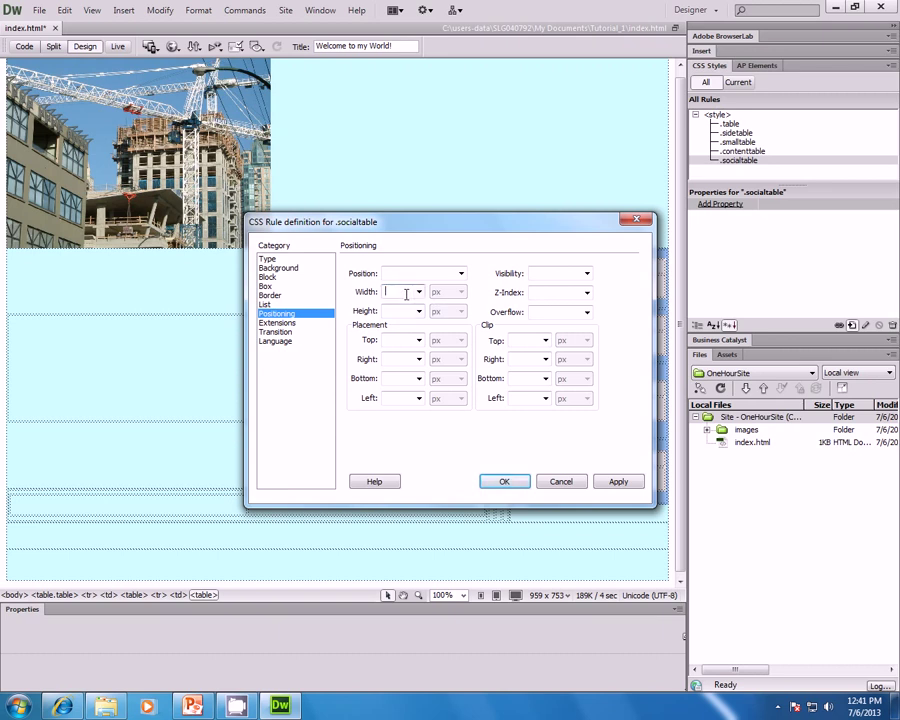
{"action": "type", "text": "165"}
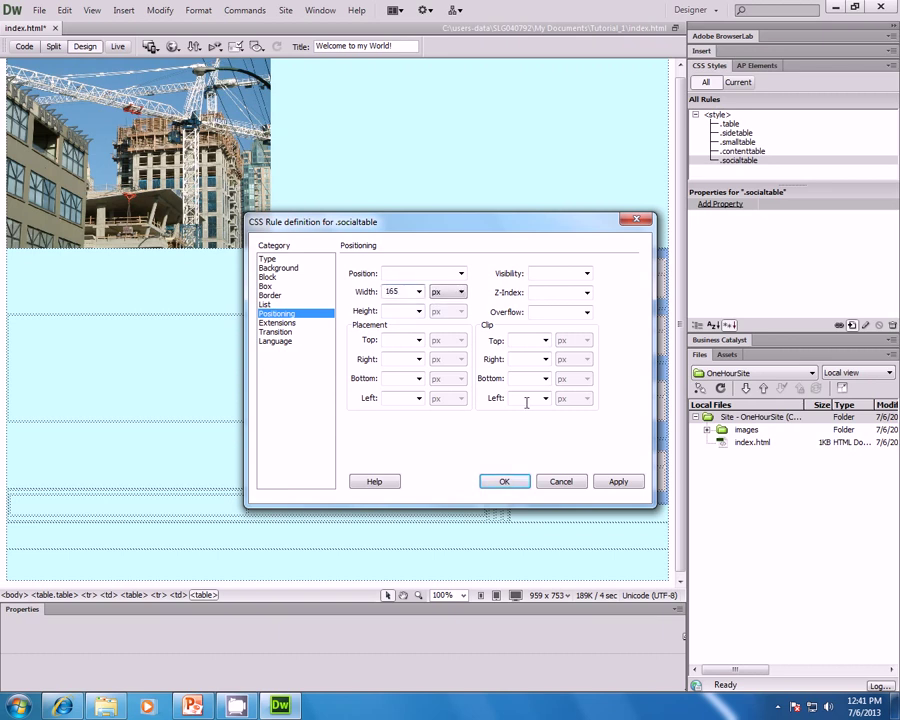
{"action": "left_click", "coordinate": [617, 482]}
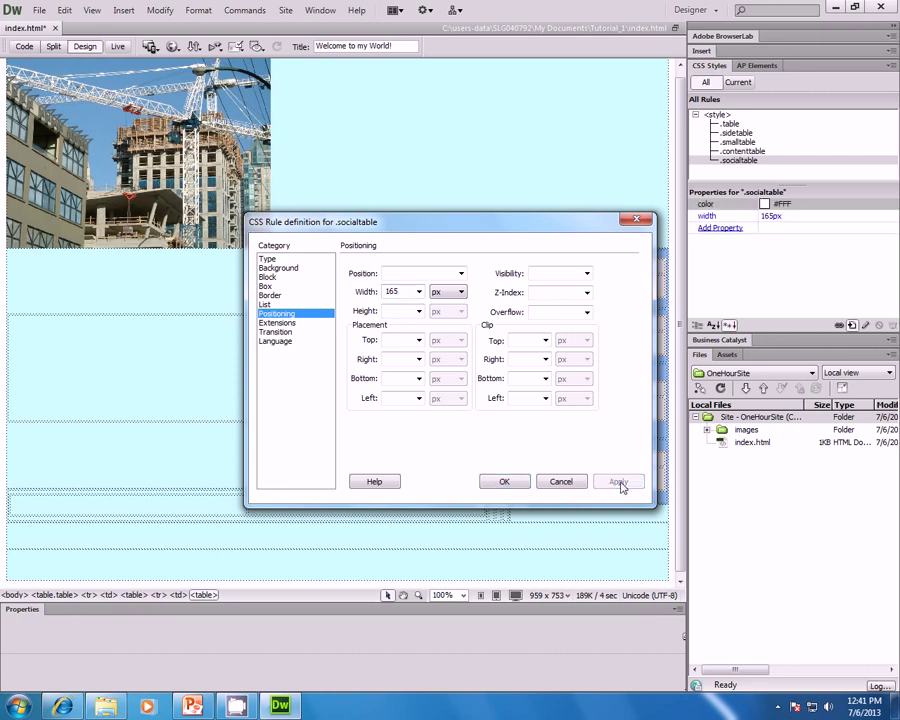
{"action": "left_click", "coordinate": [506, 482]}
- Apply the socialtable class to the nested two-column table
{"action": "left_click", "coordinate": [246, 514]}
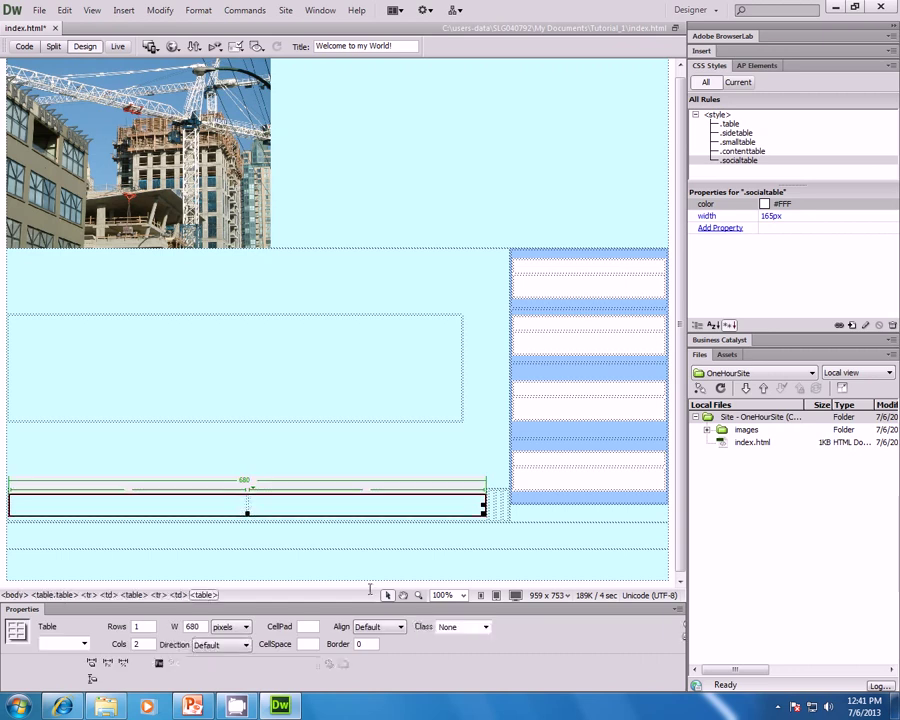
{"action": "left_click", "coordinate": [483, 628]}
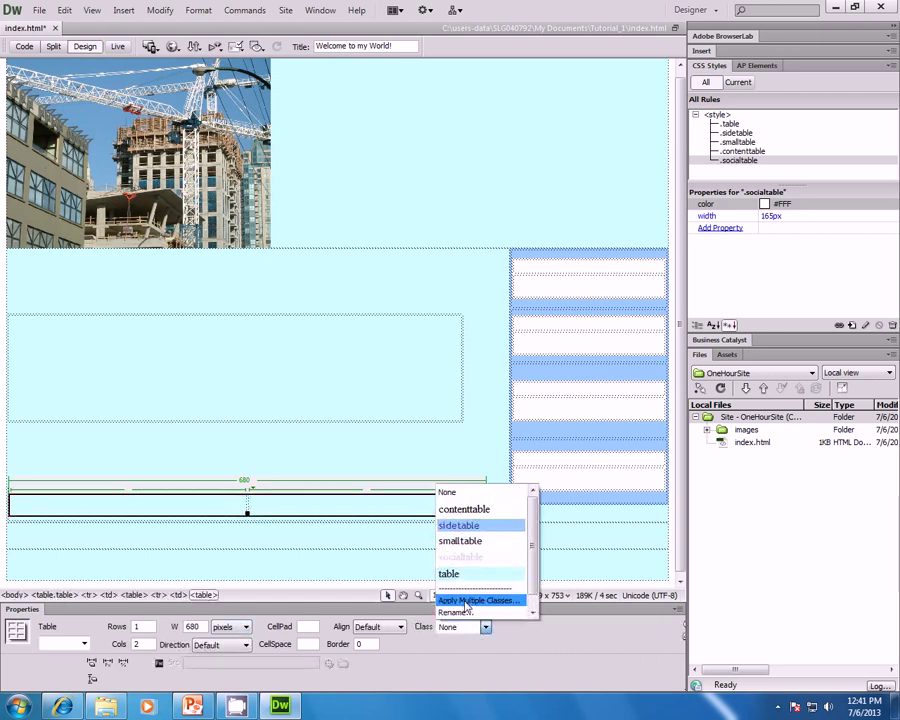
{"action": "left_click", "coordinate": [476, 563]}
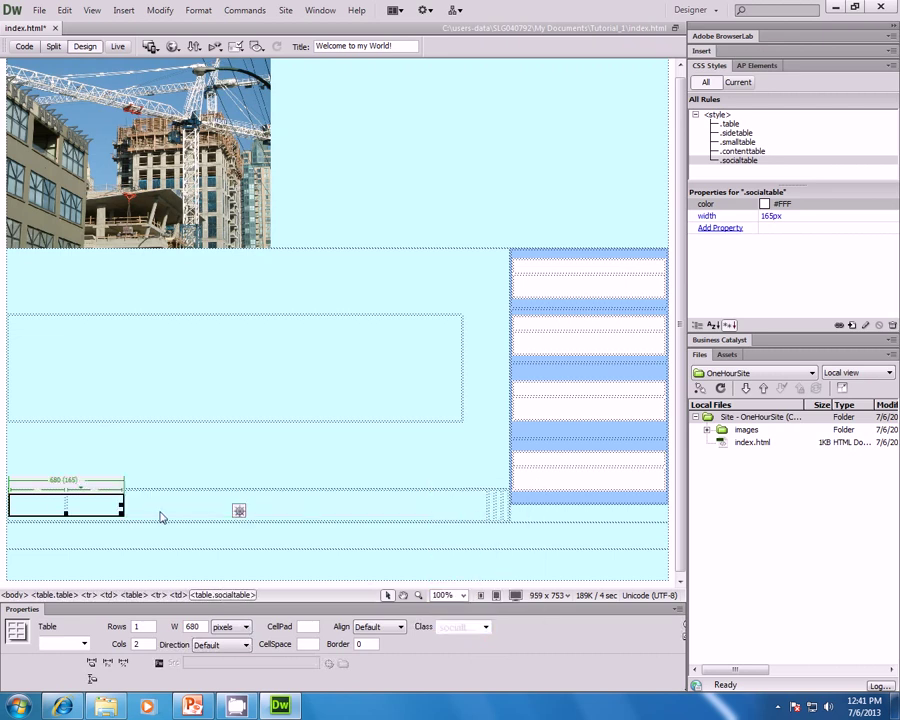
- Narrow the first column of the nested two-column table to about 53 pixels and refresh the surrounding table layout
{"action": "left_click_drag", "start_coordinate": [66, 508], "coordinate": [48, 505]}
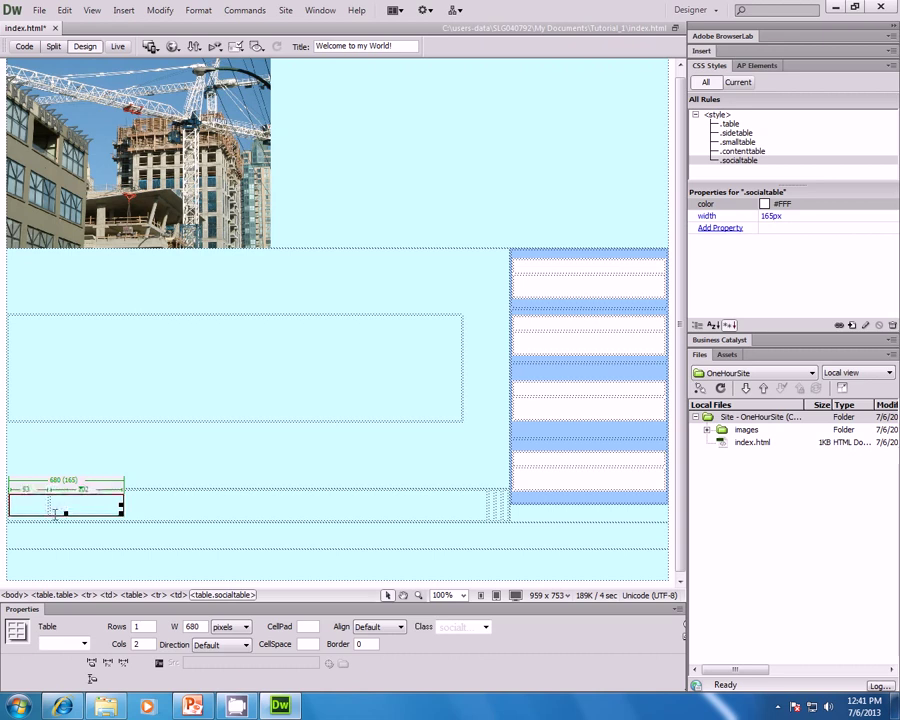
{"action": "left_click", "coordinate": [40, 506]}
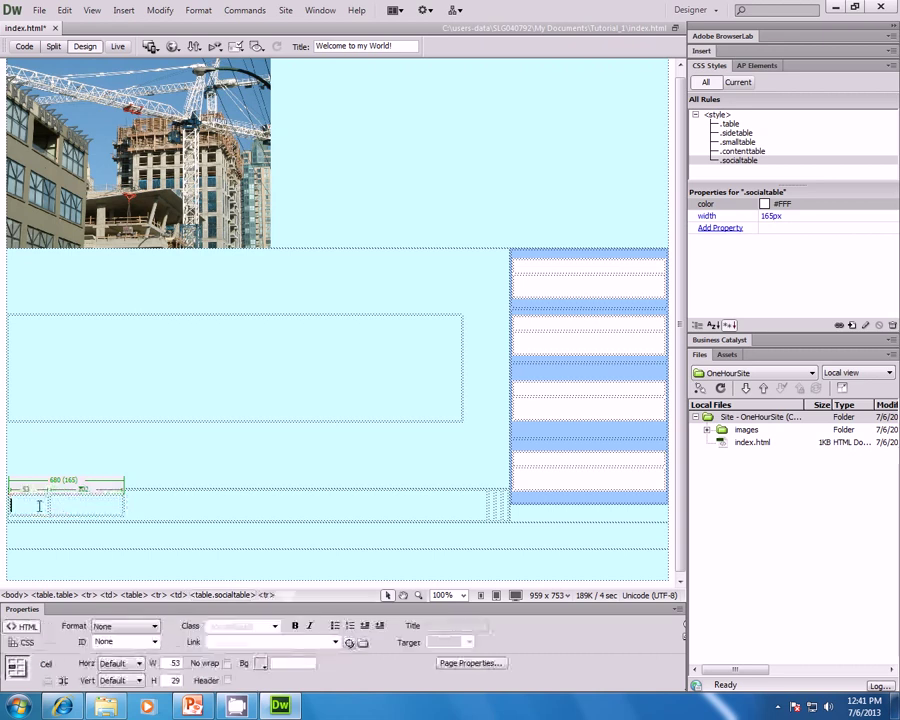
{"action": "left_click", "coordinate": [486, 507]}
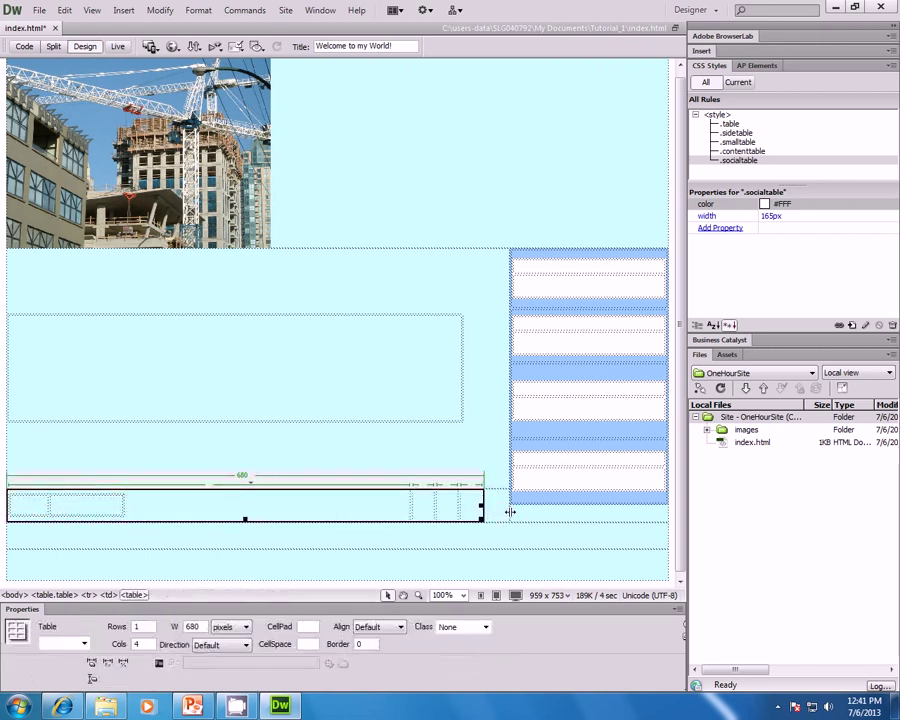
{"action": "left_click", "coordinate": [510, 510]}
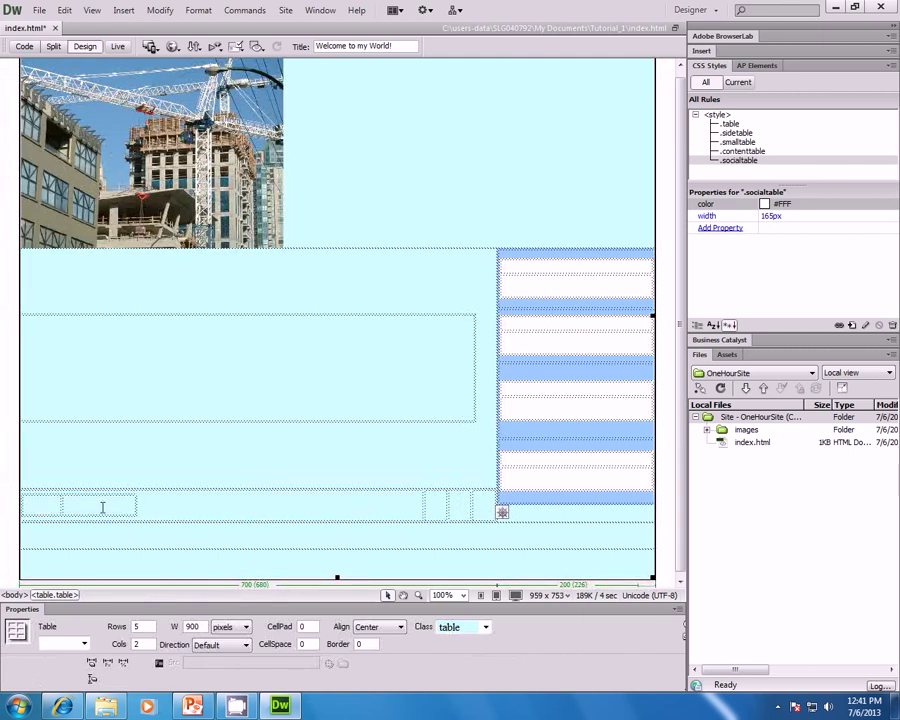
{"action": "scroll", "coordinate": [456, 324], "scroll_direction": "up", "scroll_amount": 1}
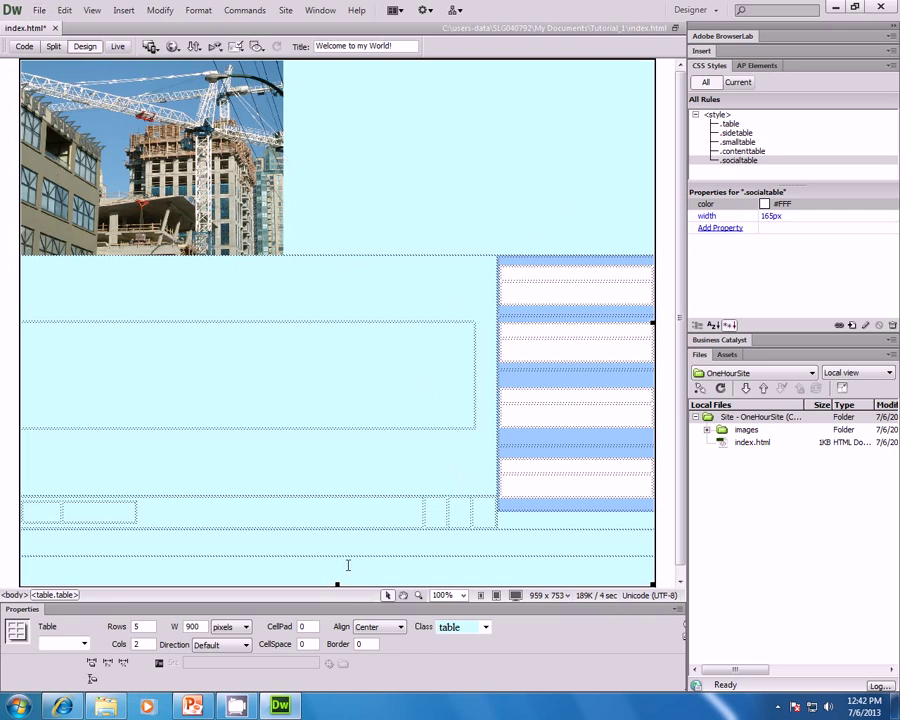
- Switch to PowerPoint, mark "Design the Layout" on the Steps slide as "done!", and return to Dreamweaver
{"action": "mouse_move", "coordinate": [281, 706]}
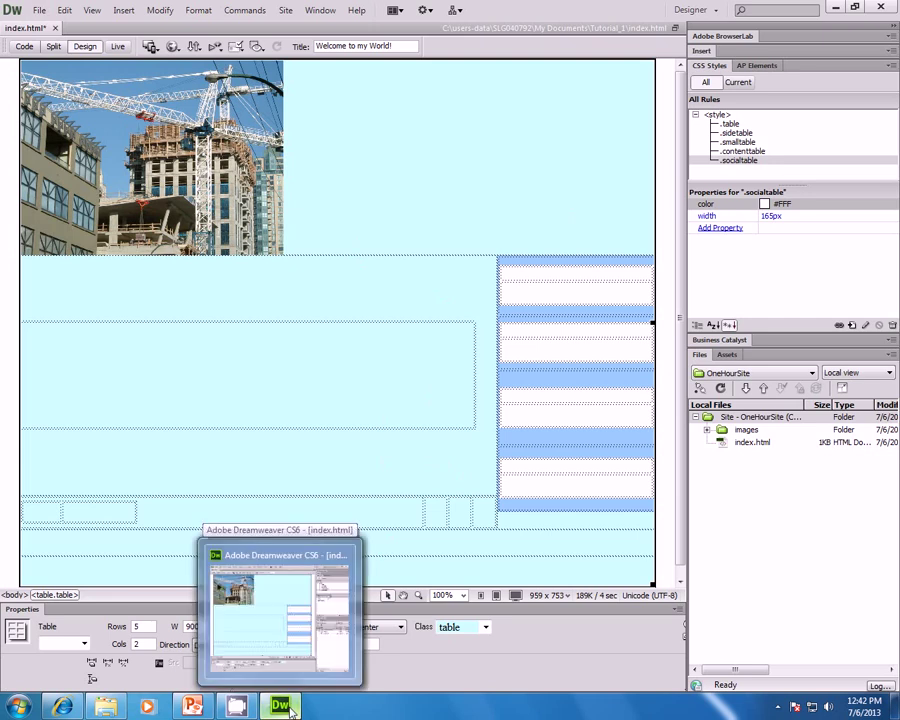
{"action": "left_click", "coordinate": [193, 706]}
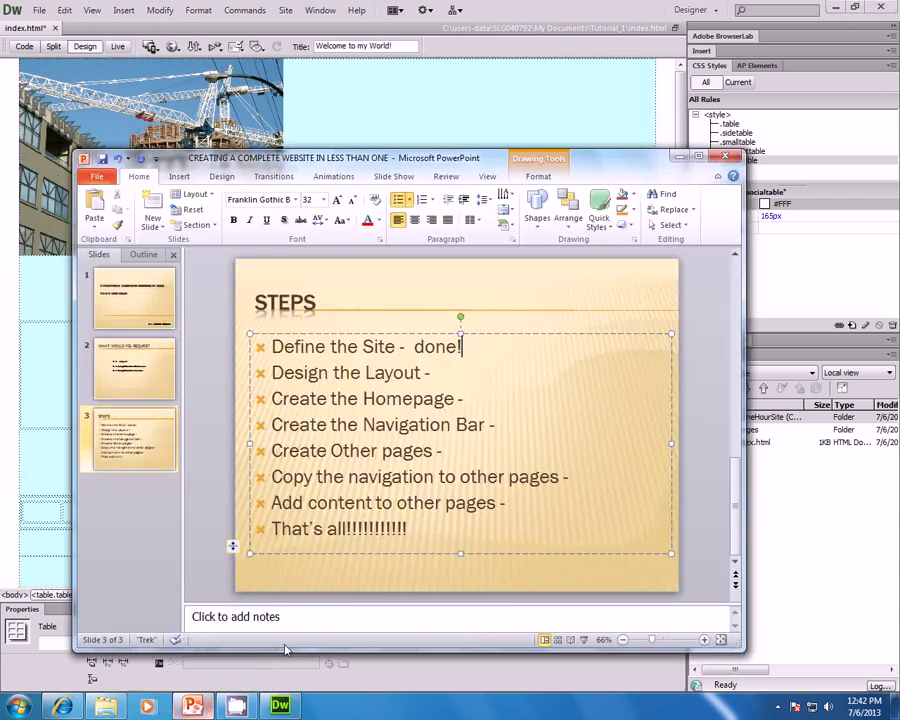
{"action": "left_click", "coordinate": [444, 372]}
{"action": "type", "text": "done!"}
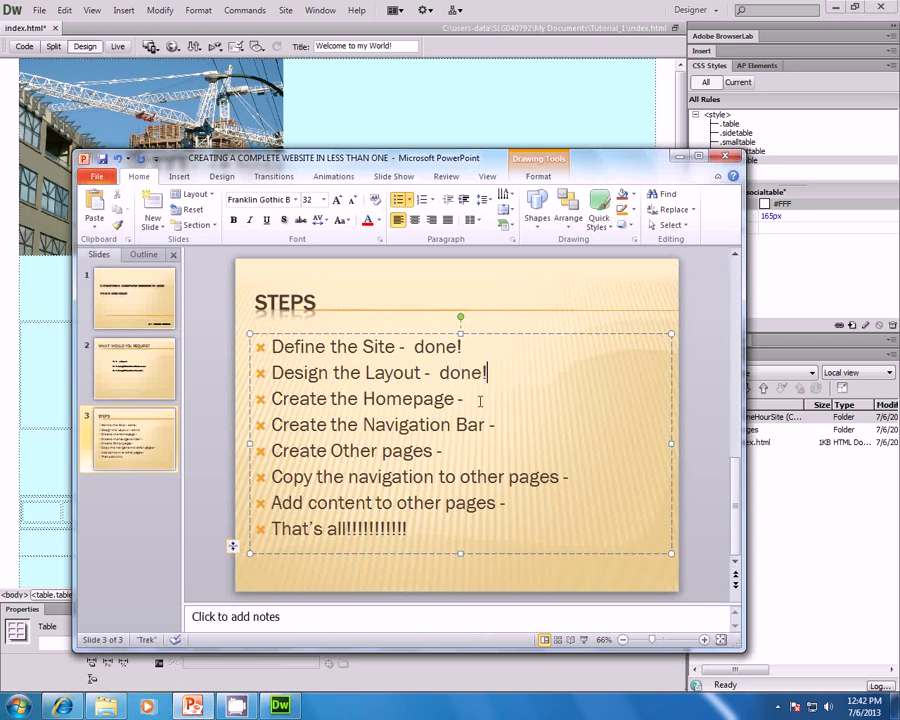
{"action": "left_click", "coordinate": [493, 401]}
{"action": "left_click", "coordinate": [420, 122]}
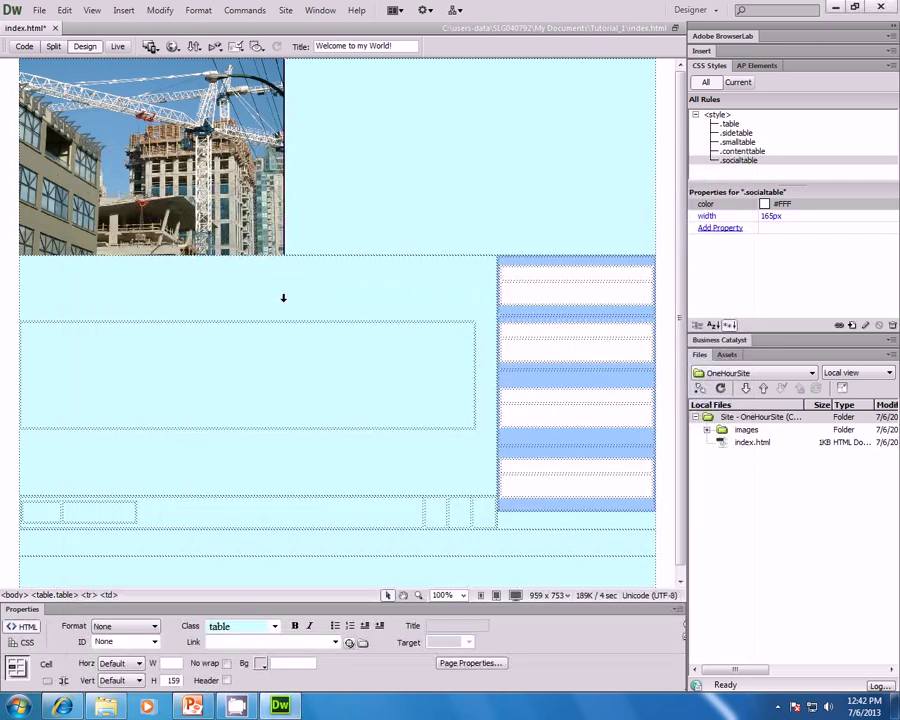
- Set the banner image's width to 900 px, keeping it at the head of the page layout
{"action": "left_click", "coordinate": [164, 122]}
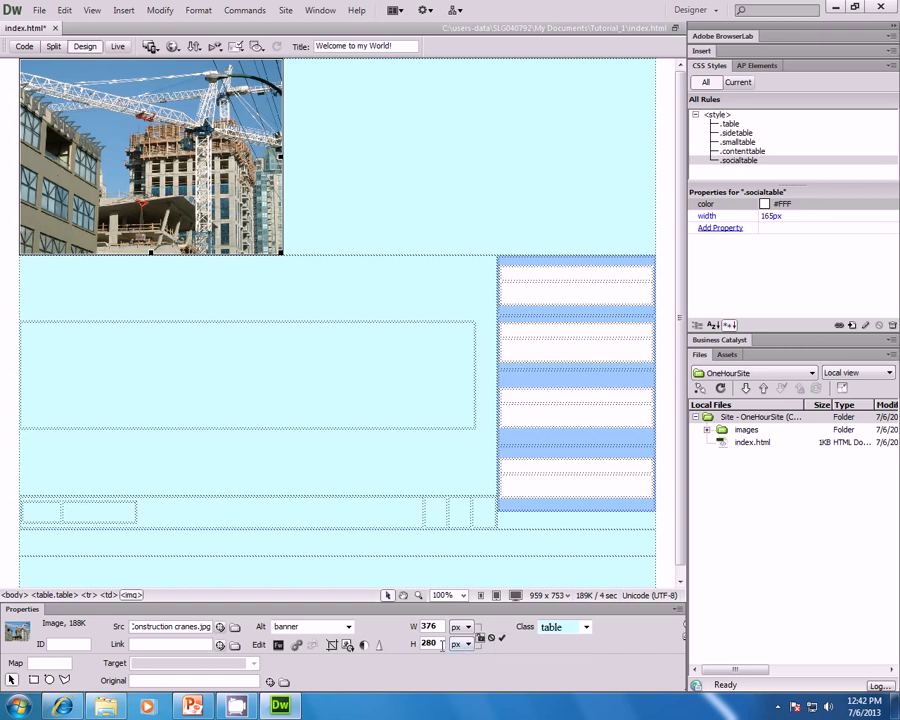
{"action": "left_click_drag", "start_coordinate": [439, 626], "coordinate": [413, 626]}
{"action": "type", "text": "900"}
{"action": "key", "text": "Return"}
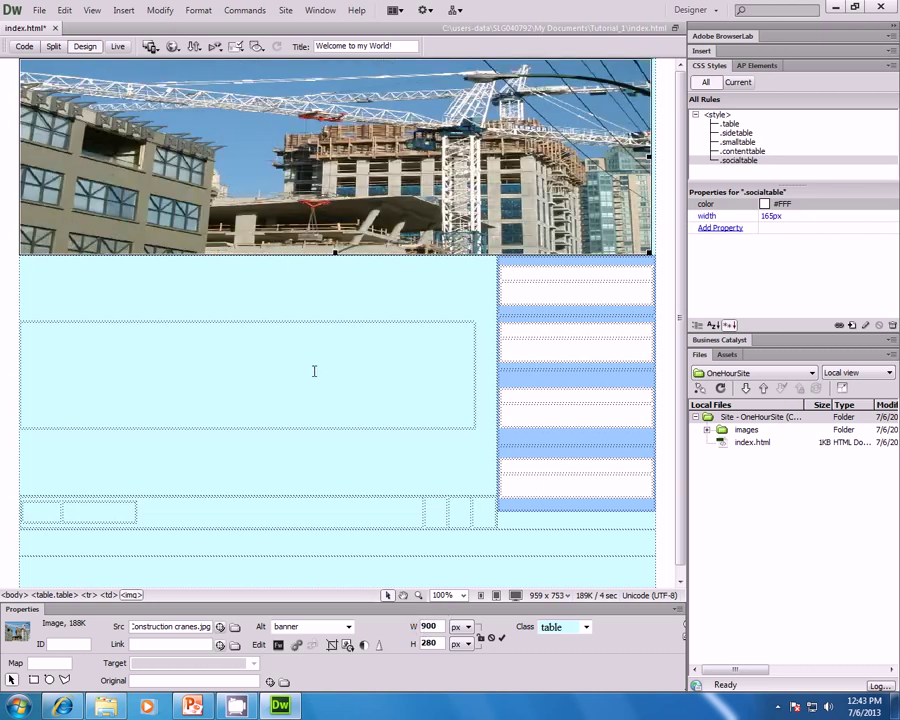
{"action": "left_click", "coordinate": [225, 321]}
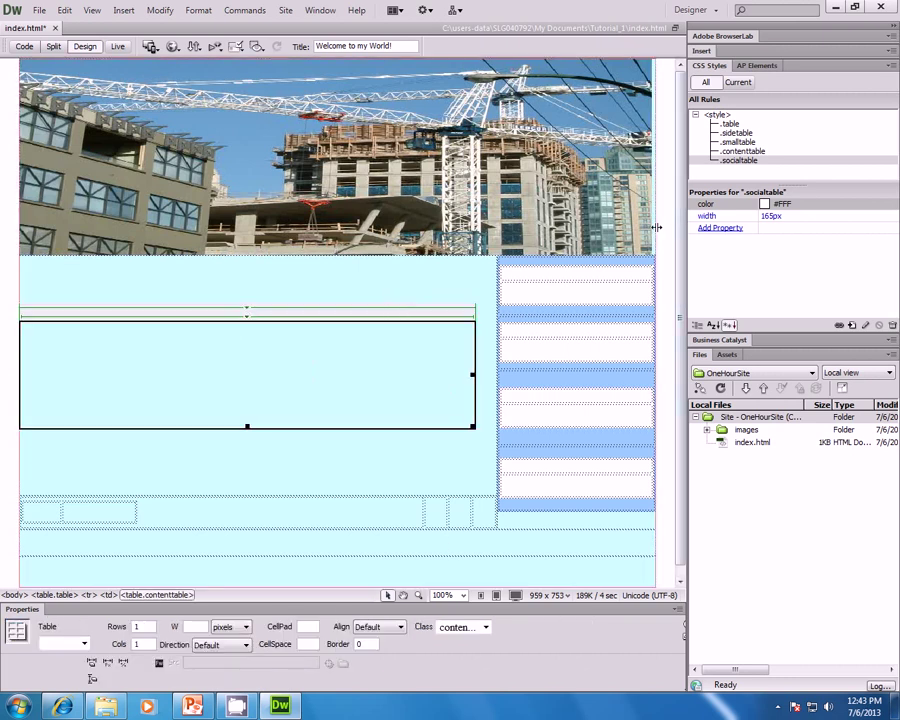
- Save the home page, preview it in Internet Explorer to check the layout, and close all browser tabs to return to Dreamweaver
{"action": "left_click", "coordinate": [656, 227]}
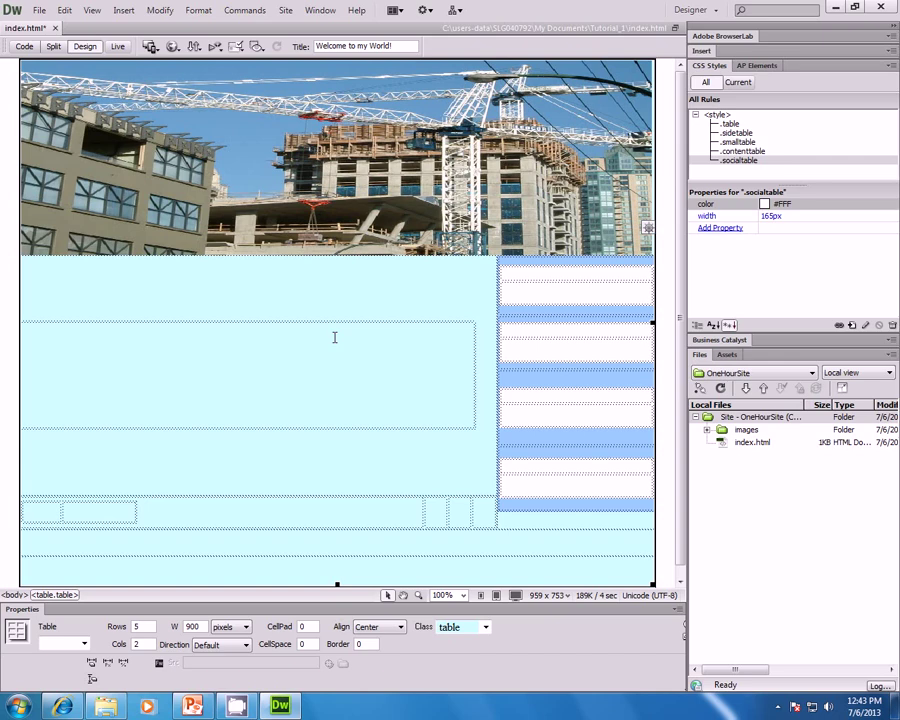
{"action": "key", "text": "ctrl+w"}
{"action": "key", "text": "Return"}
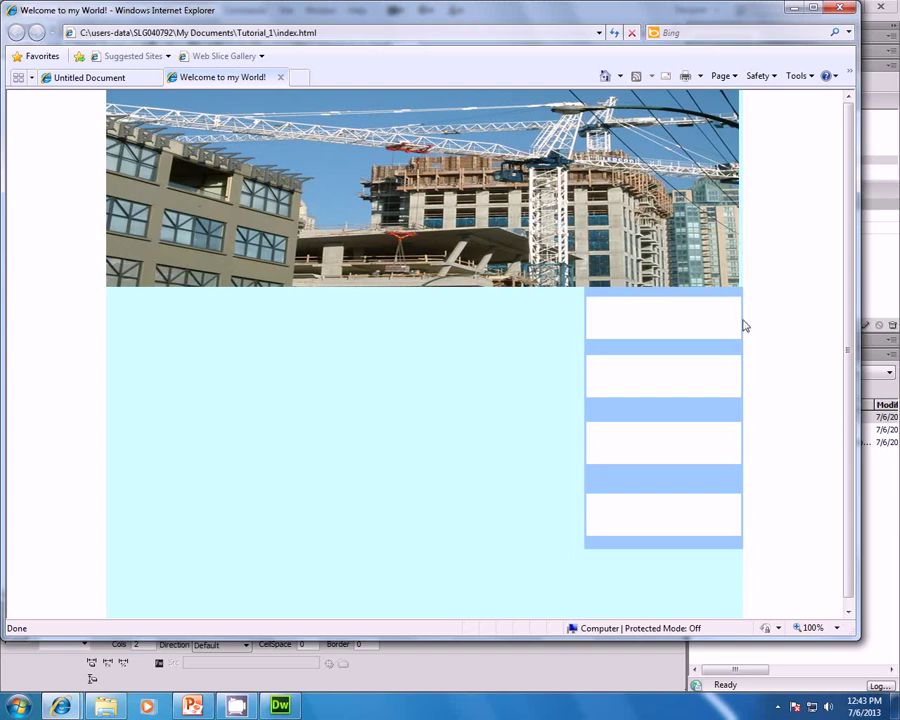
{"action": "left_click", "coordinate": [840, 8]}
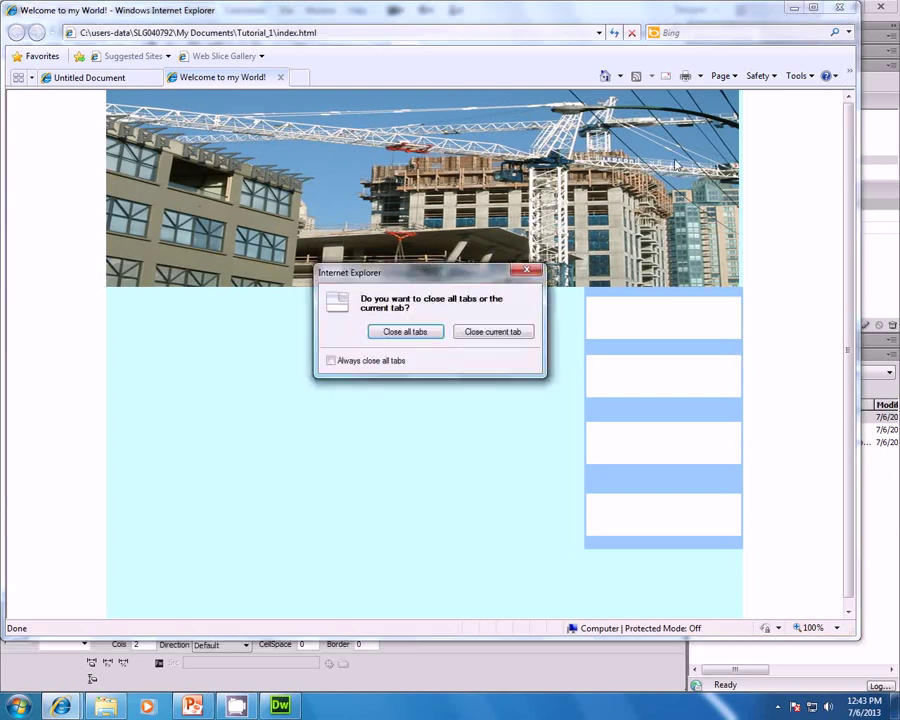
{"action": "left_click", "coordinate": [382, 333]}
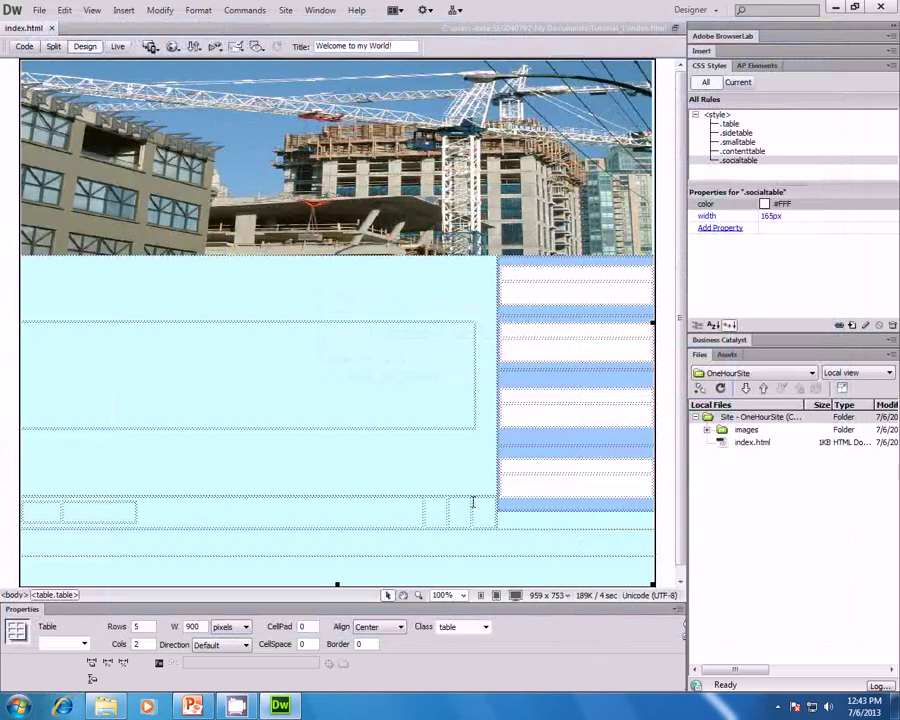
- Select the four-column social row table and open the .socialtable CSS rule definition
{"action": "left_click", "coordinate": [424, 514]}
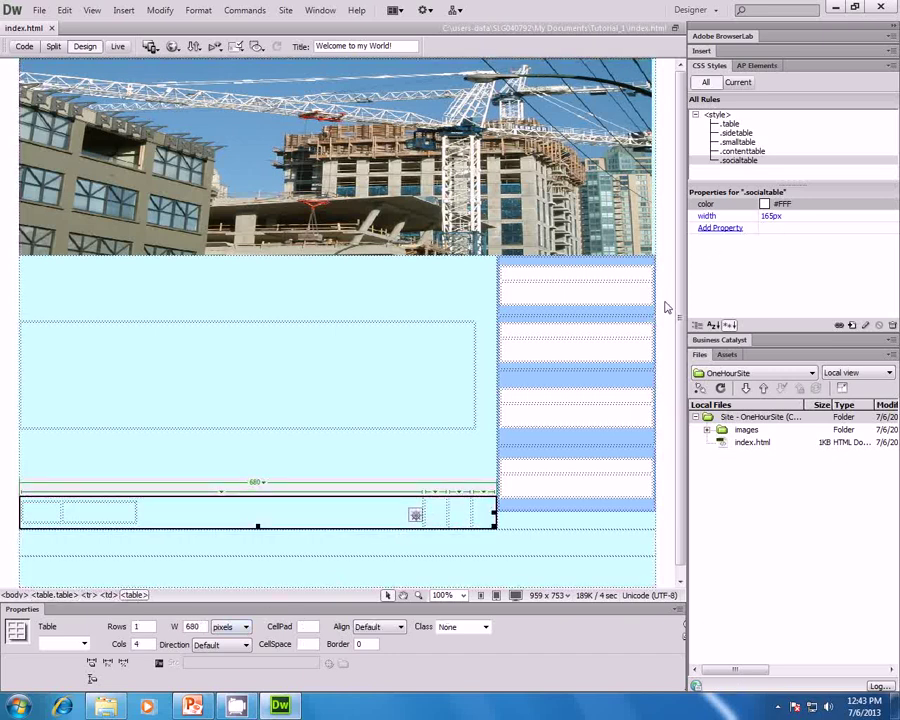
{"action": "double_click", "coordinate": [745, 160]}
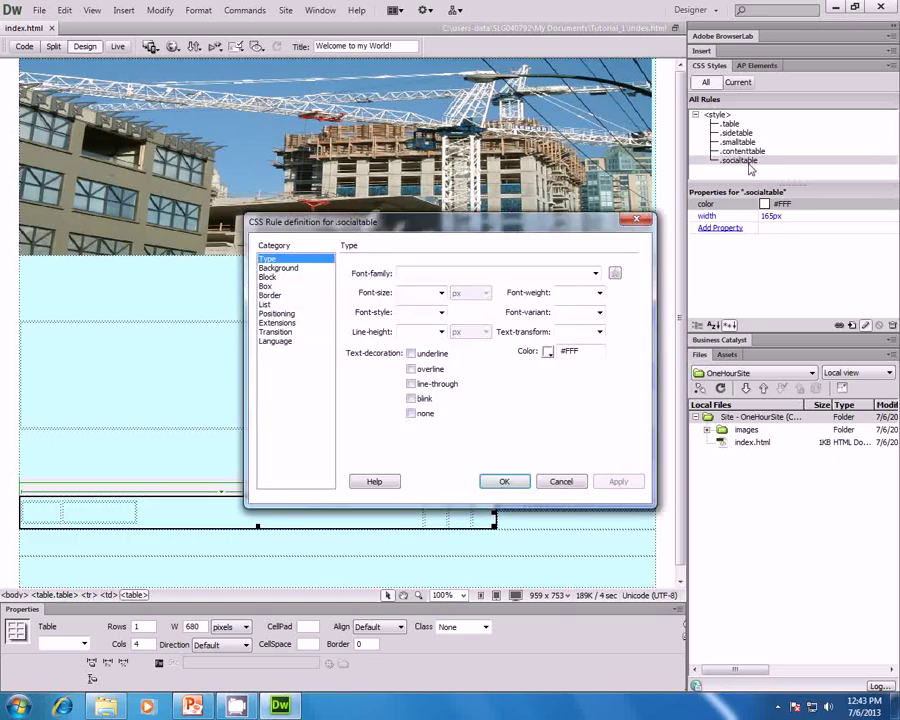